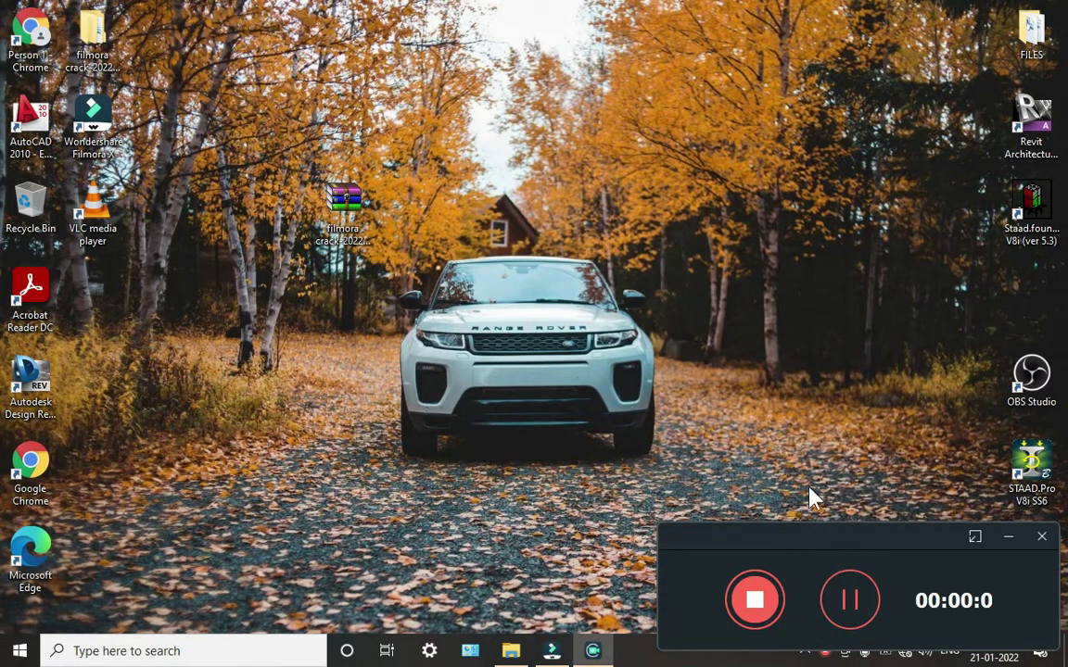
Hide the screen recorder panel and refresh the desktop.
left_click(1009, 538)
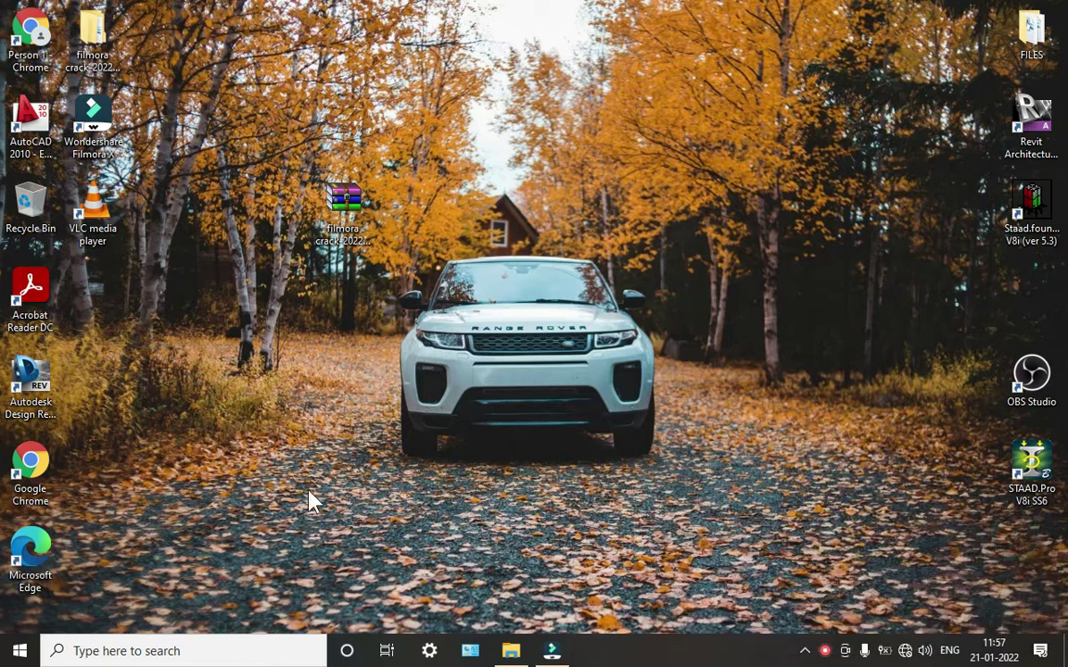
right_click(380, 11)
left_click(429, 51)
Move the filmora archive icon into the left icon column and refresh the desktop.
left_click_drag(343, 205, 85, 282)
right_click(283, 54)
left_click(333, 104)
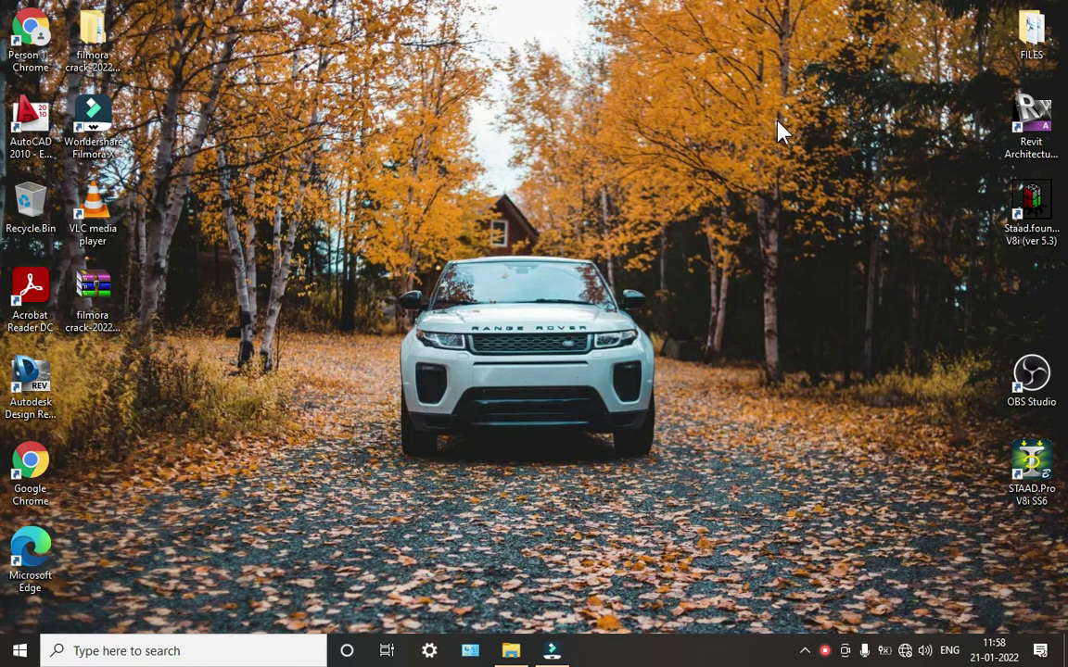
right_click(701, 118)
left_click(727, 160)
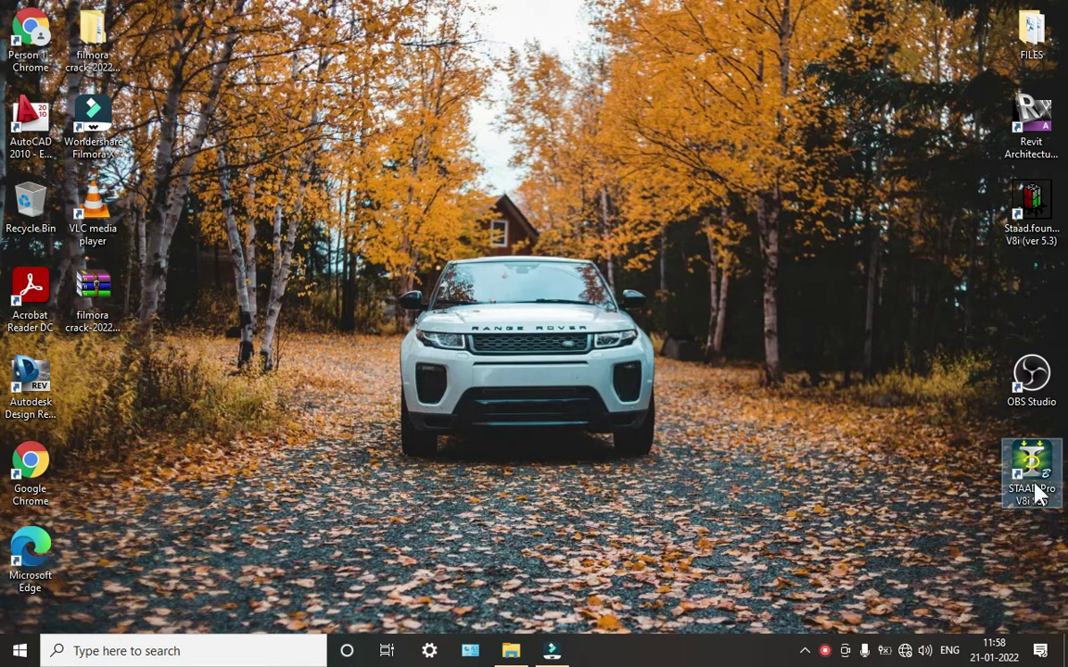
right_click(698, 170)
Create a new Space model named COOLING TOWER in metres and kilonewtons, overwriting the old file.
left_click(736, 219)
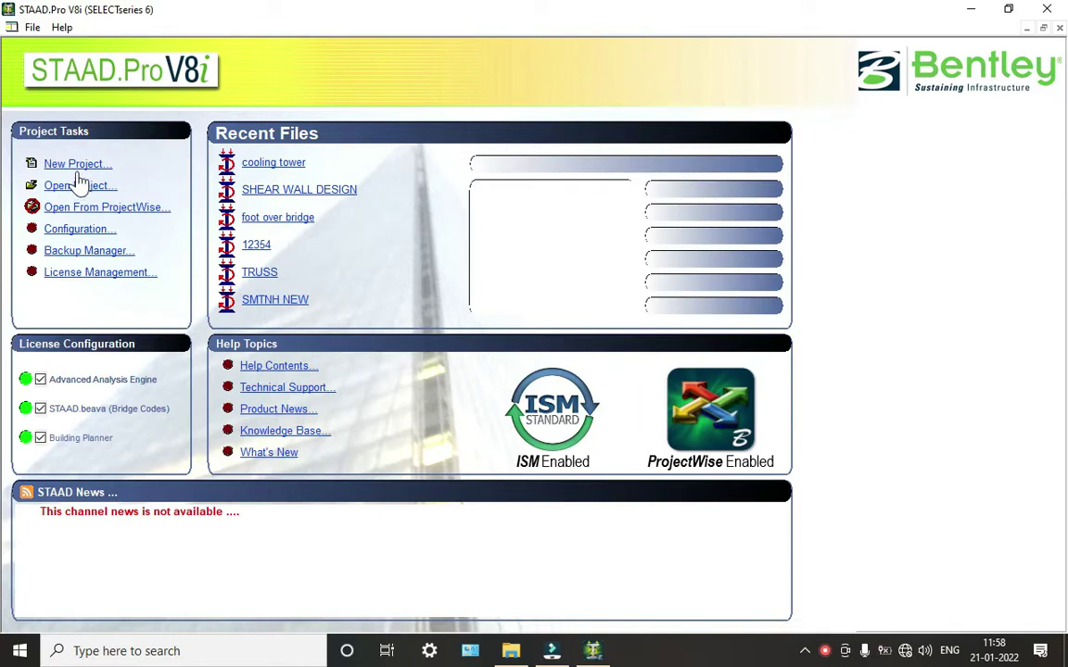
left_click(78, 164)
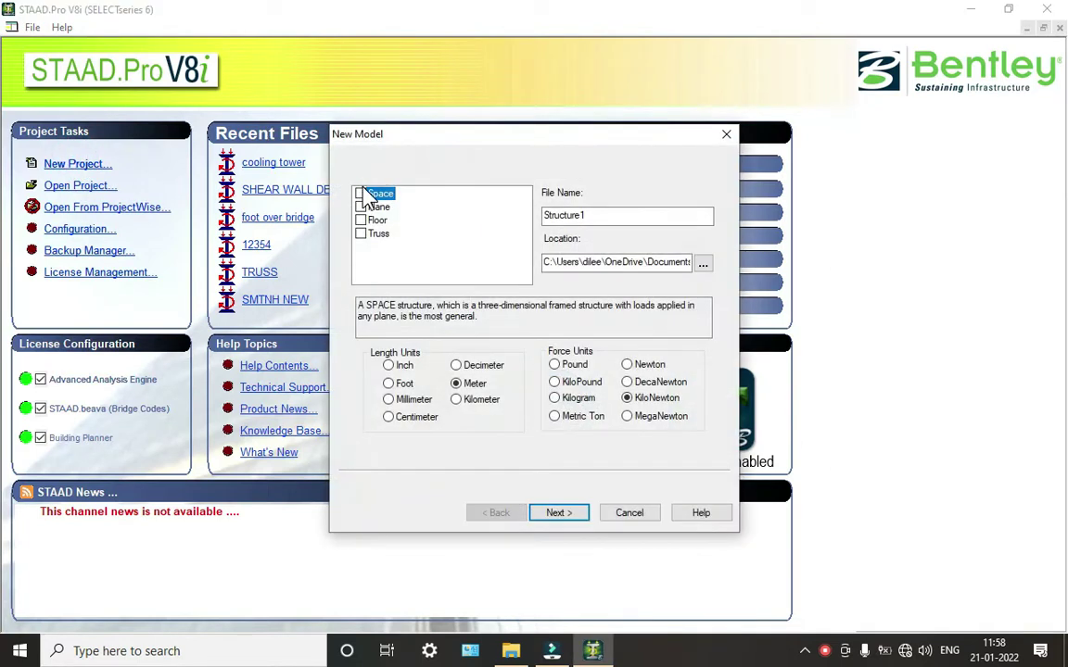
left_click_drag(430, 137, 333, 131)
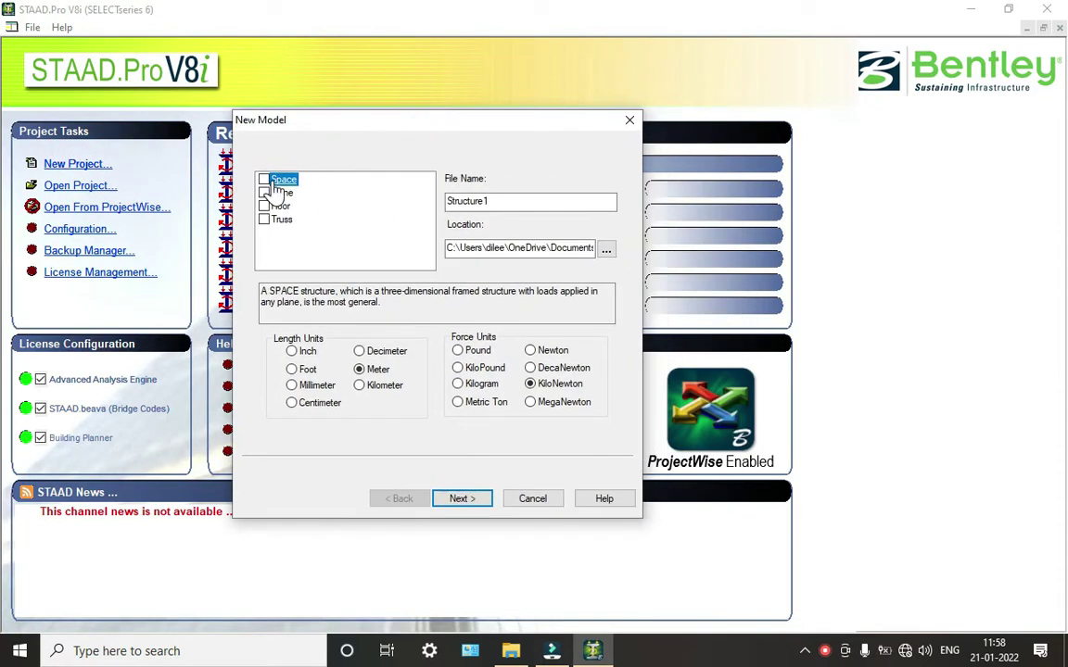
double_click(505, 202)
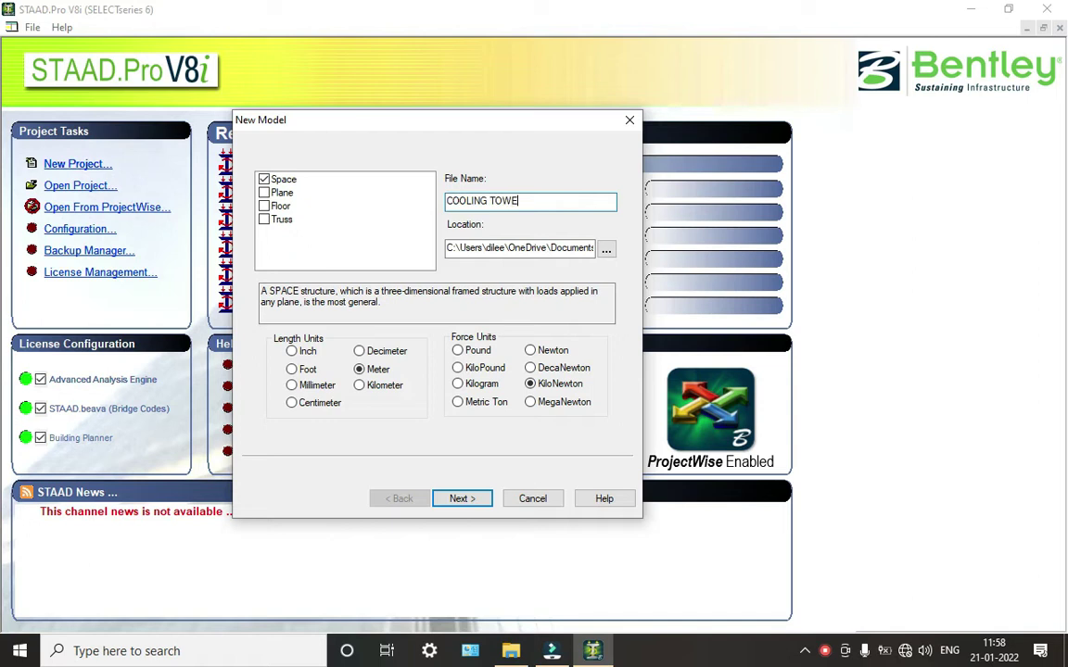
left_click(482, 499)
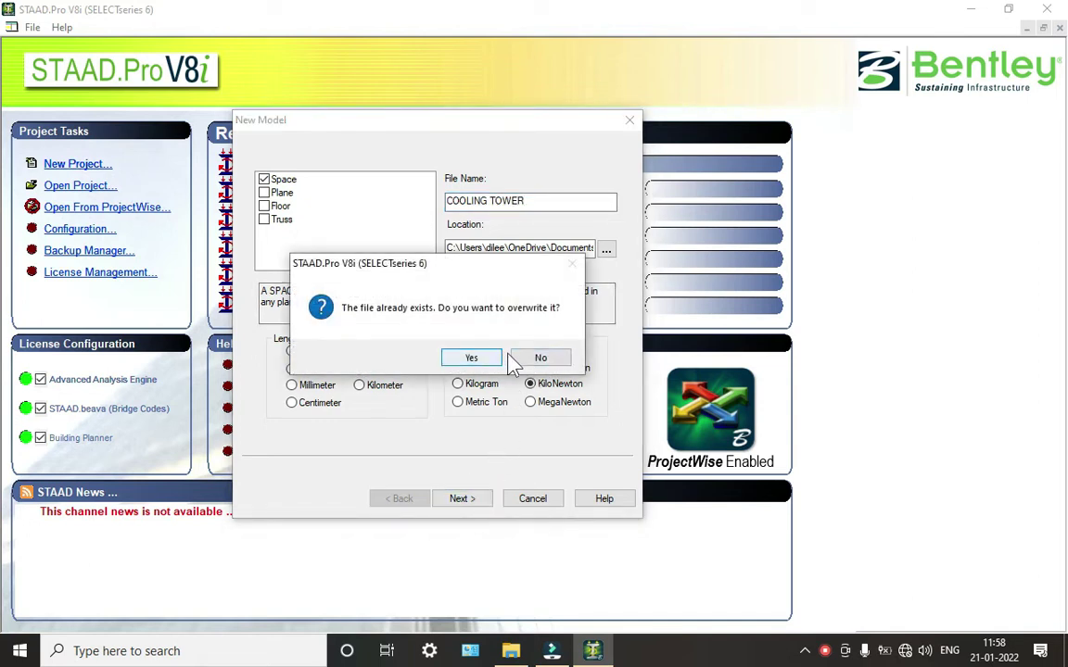
left_click(473, 358)
left_click(464, 500)
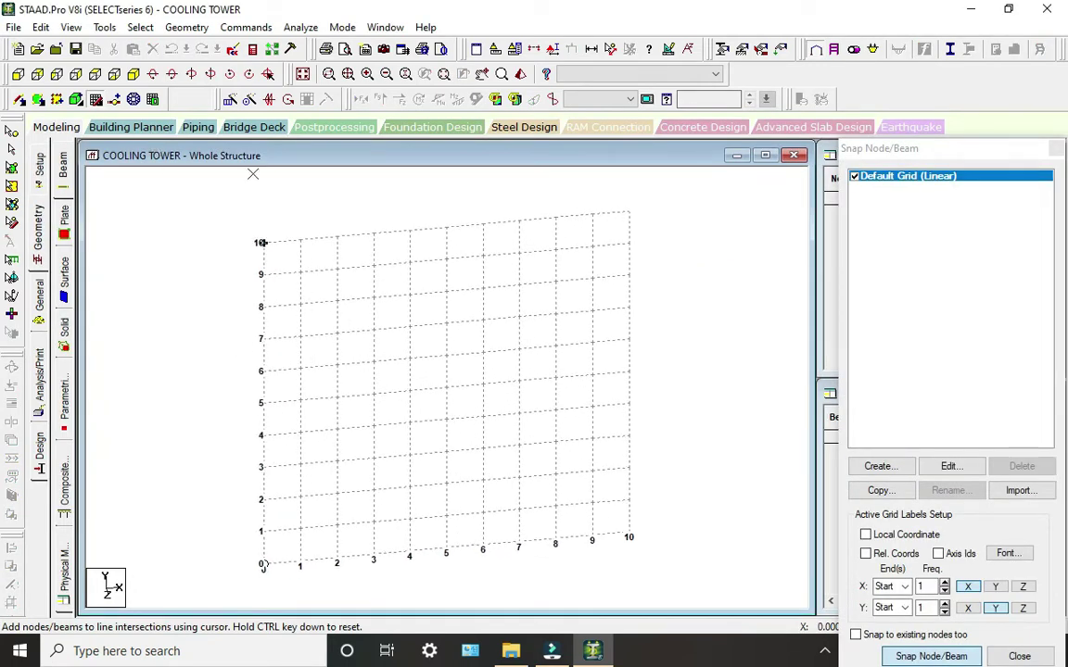
Generate the Cooling Tower surface/plate prototype in the Structure Wizard.
left_click(186, 27)
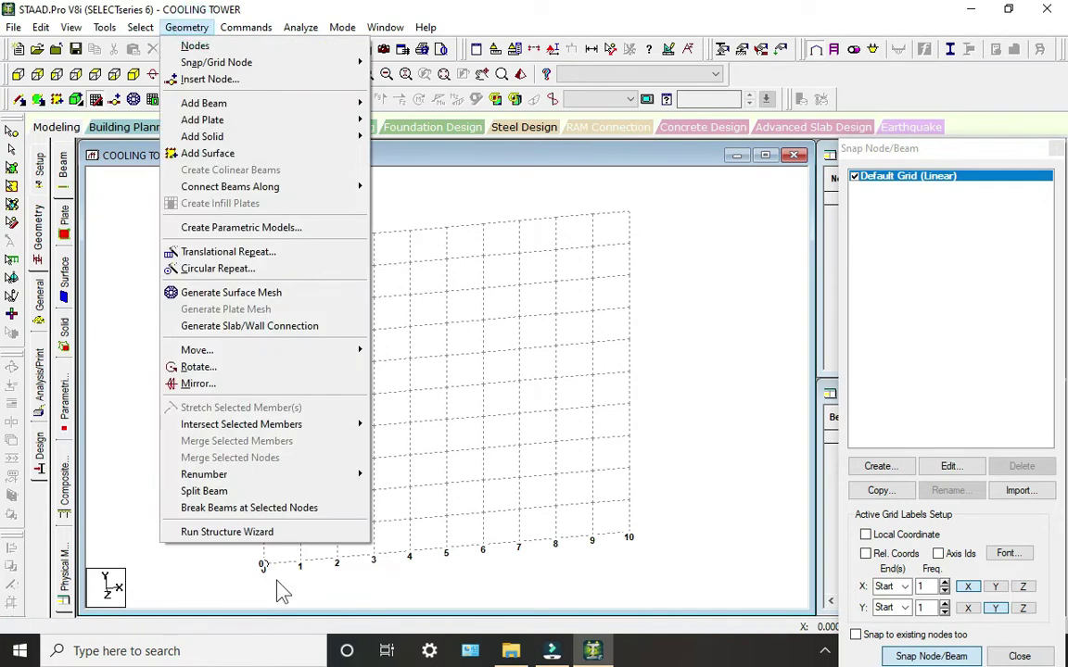
left_click(262, 536)
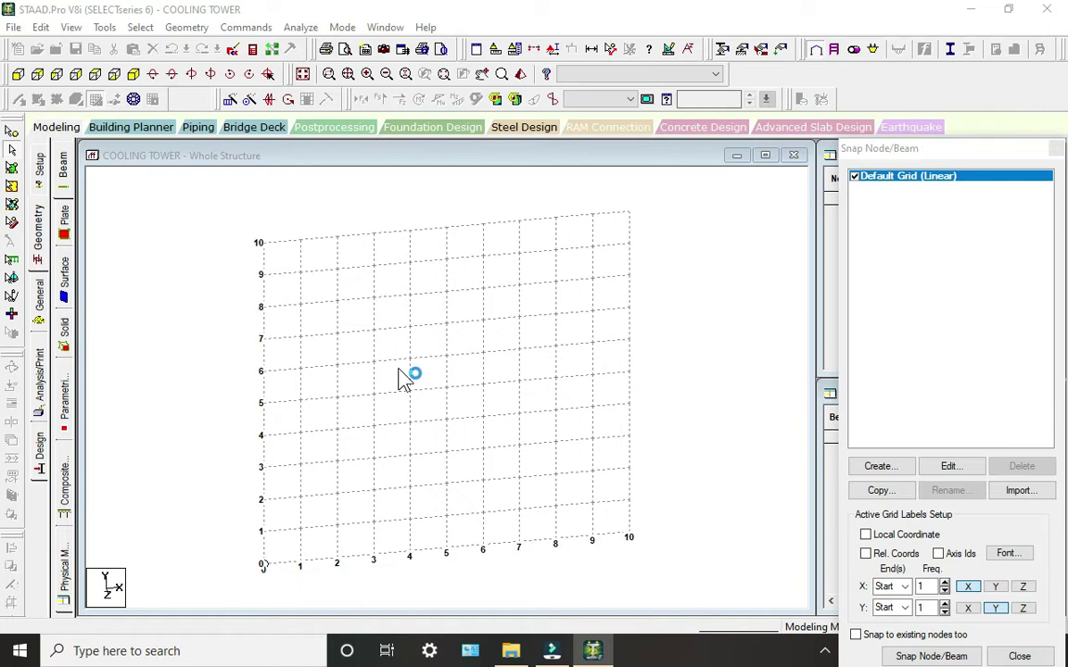
left_click(120, 173)
left_click(156, 205)
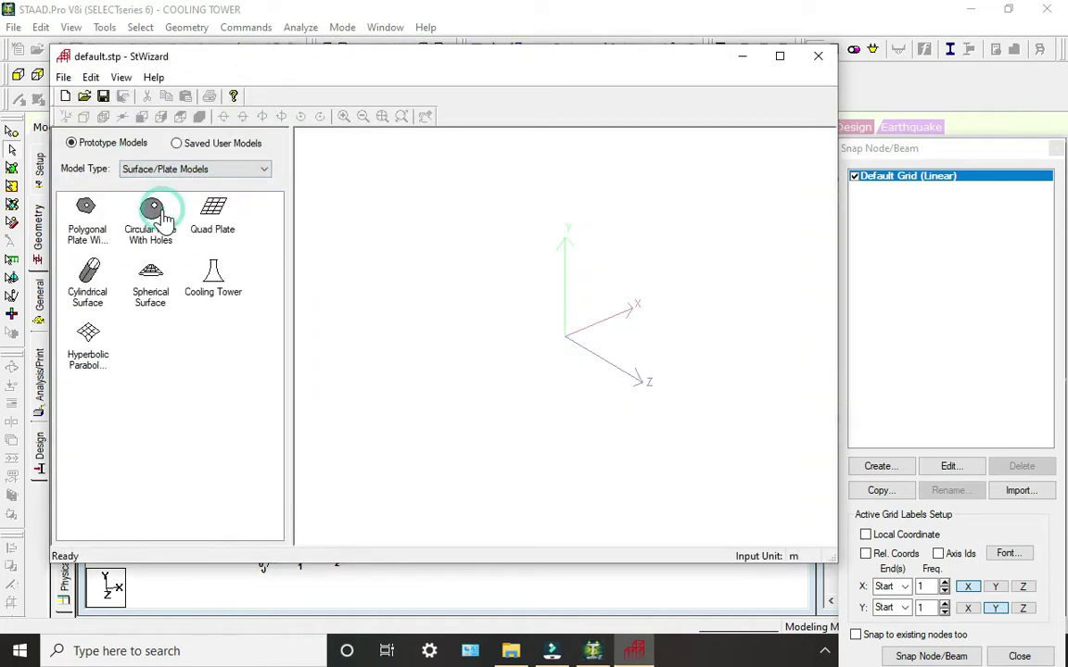
double_click(218, 273)
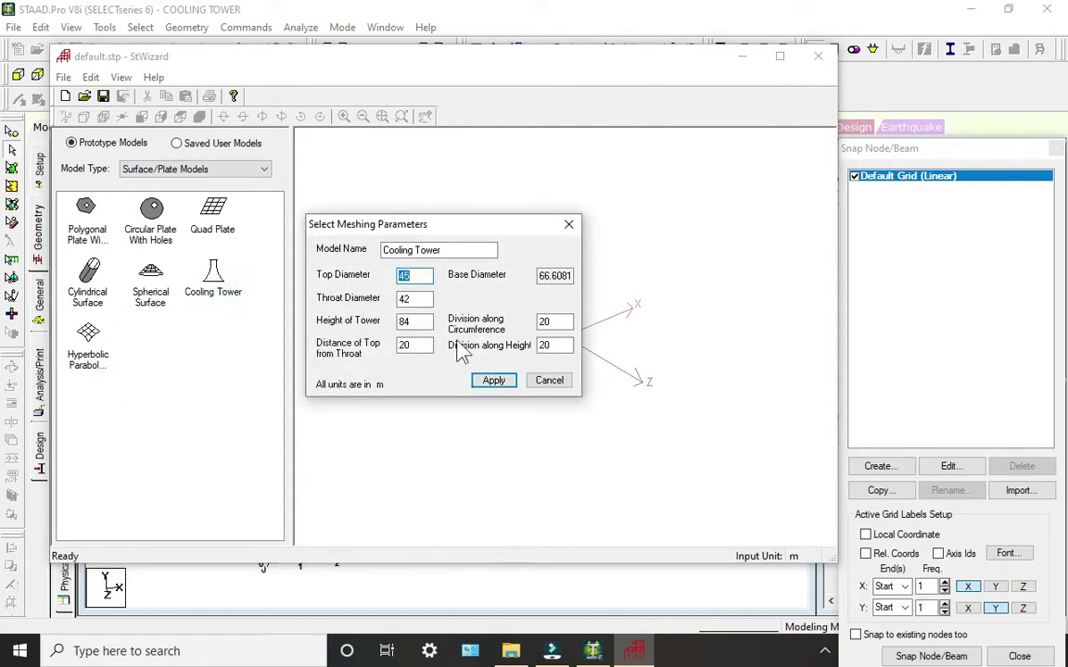
left_click(498, 383)
left_click_drag(633, 415, 598, 336)
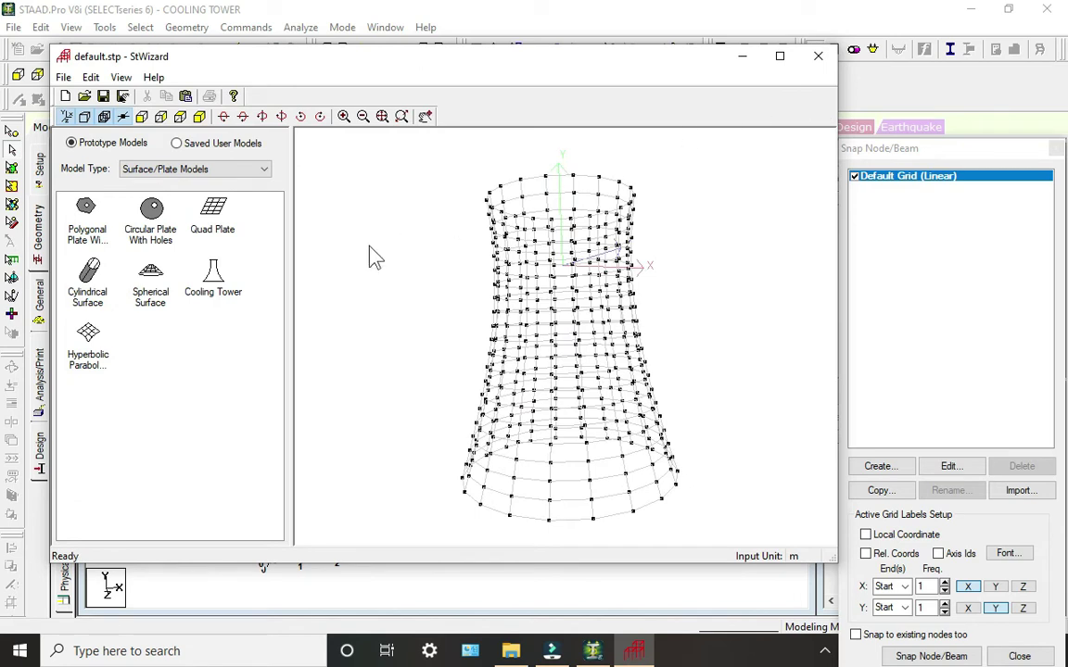
Change the throat diameter to 40 m, regenerate, and paste the tower into the model.
double_click(213, 283)
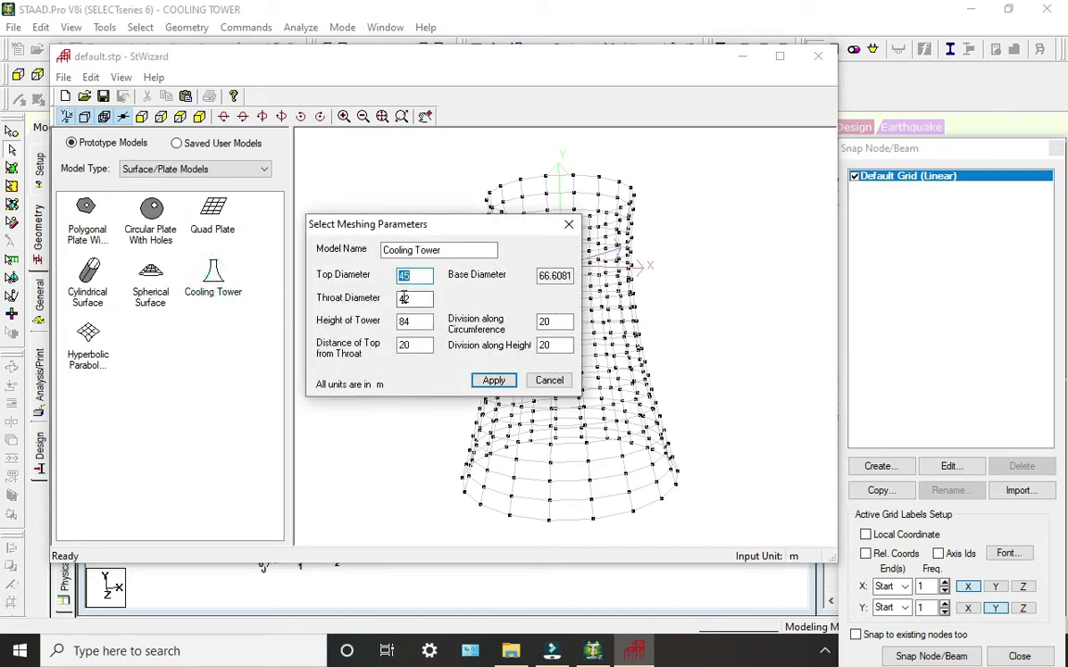
double_click(405, 298)
type("40")
left_click(492, 381)
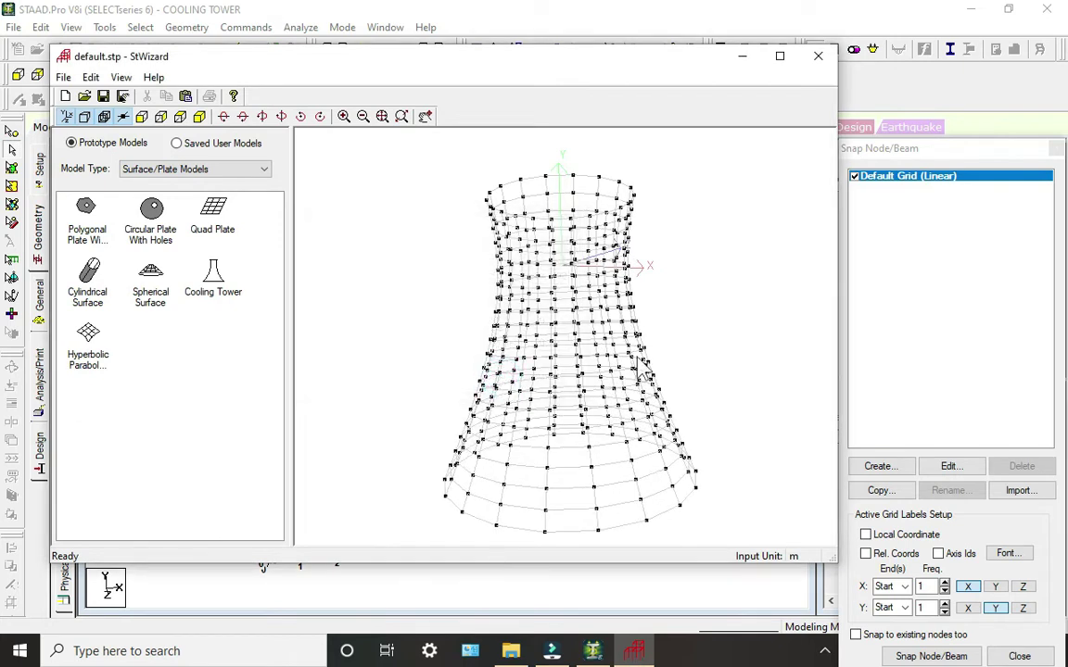
left_click(819, 58)
left_click(584, 363)
left_click(615, 253)
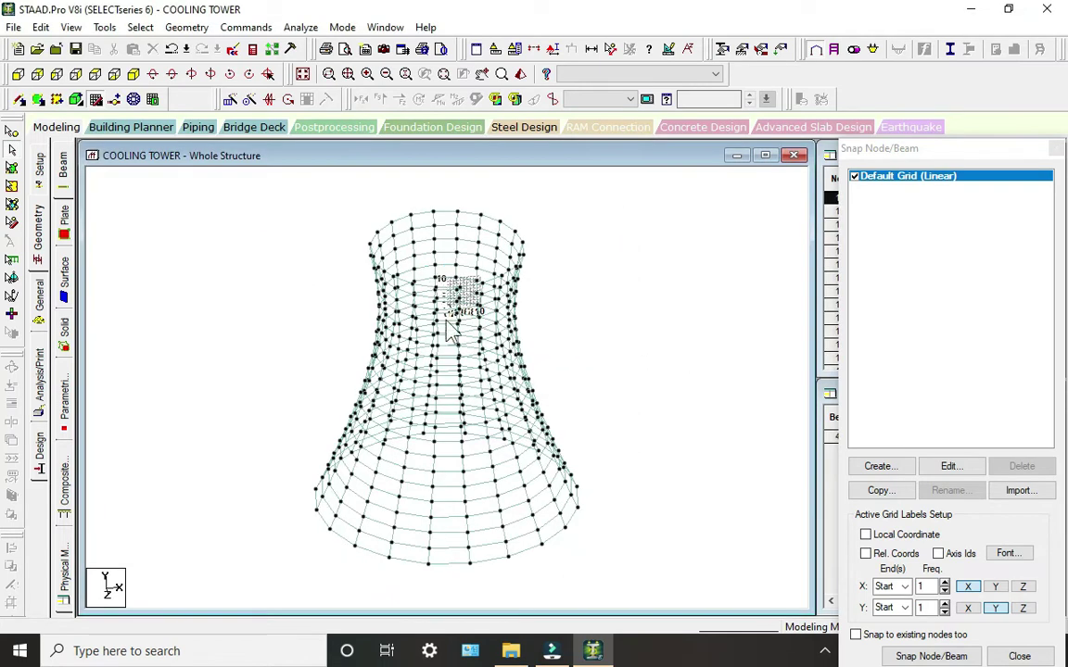
Close the snap node settings and show the General Support definitions page.
left_click(95, 100)
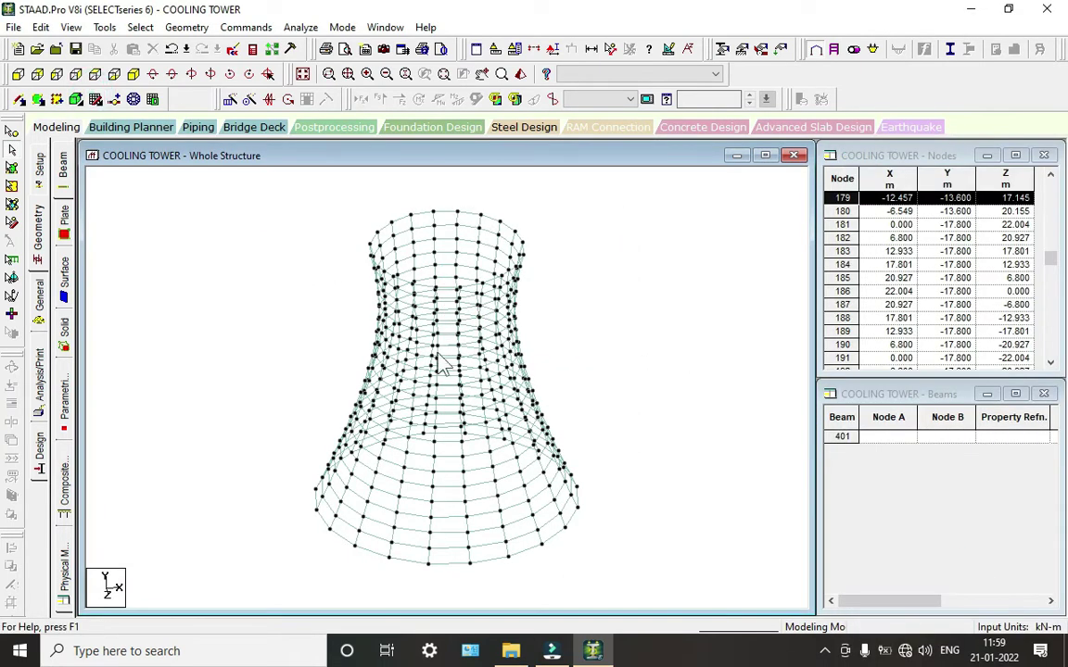
left_click(261, 278)
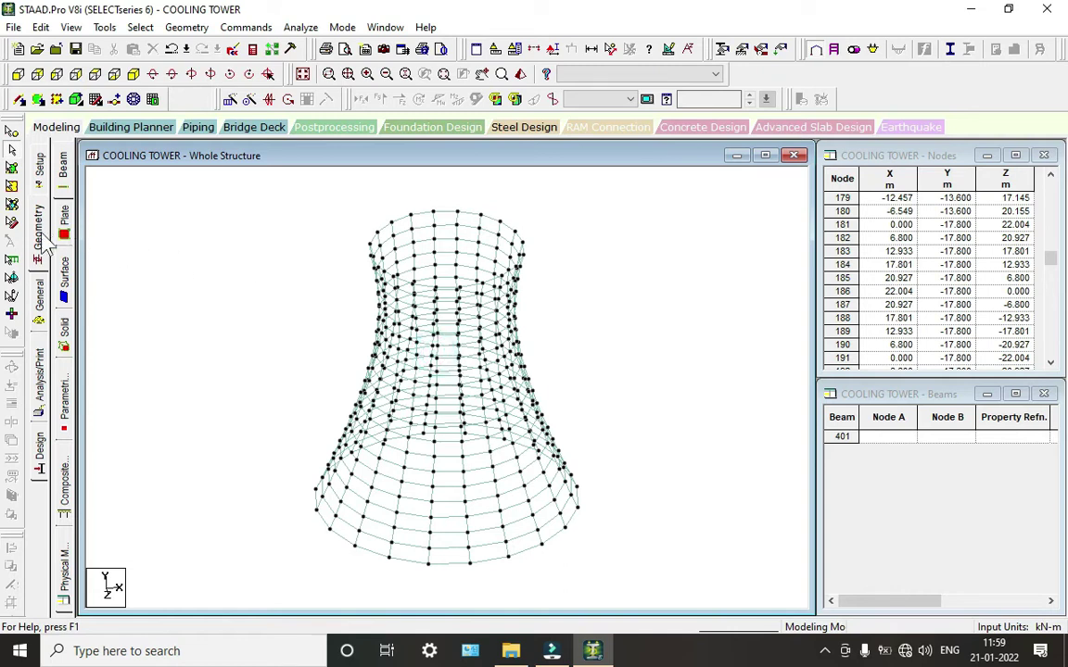
scroll(475, 361, "up", 2)
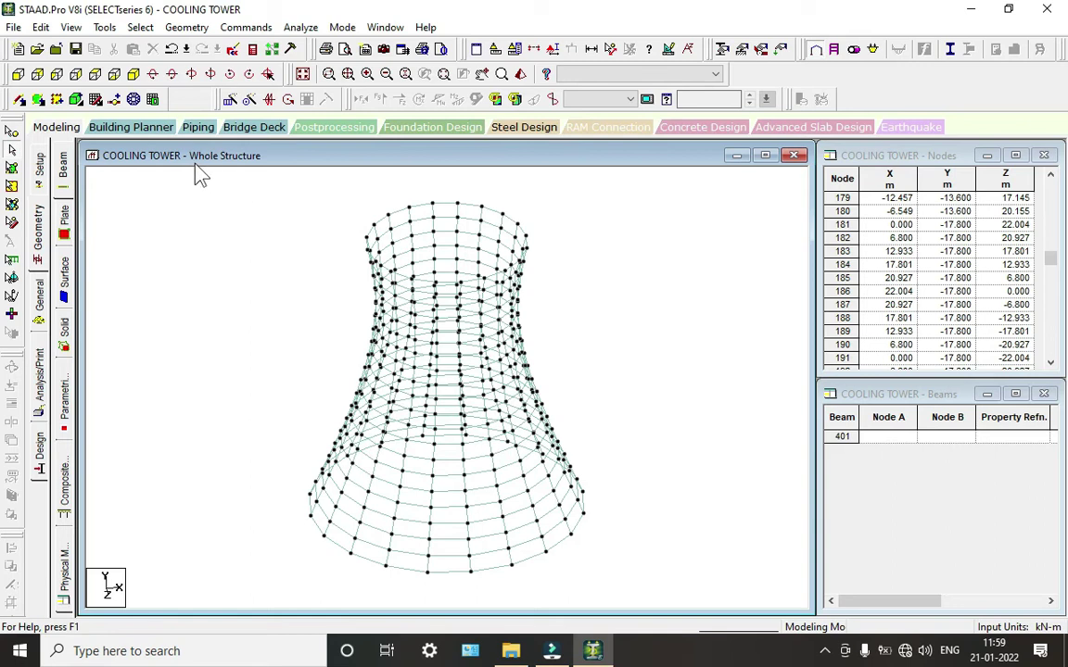
left_click(39, 289)
left_click(72, 292)
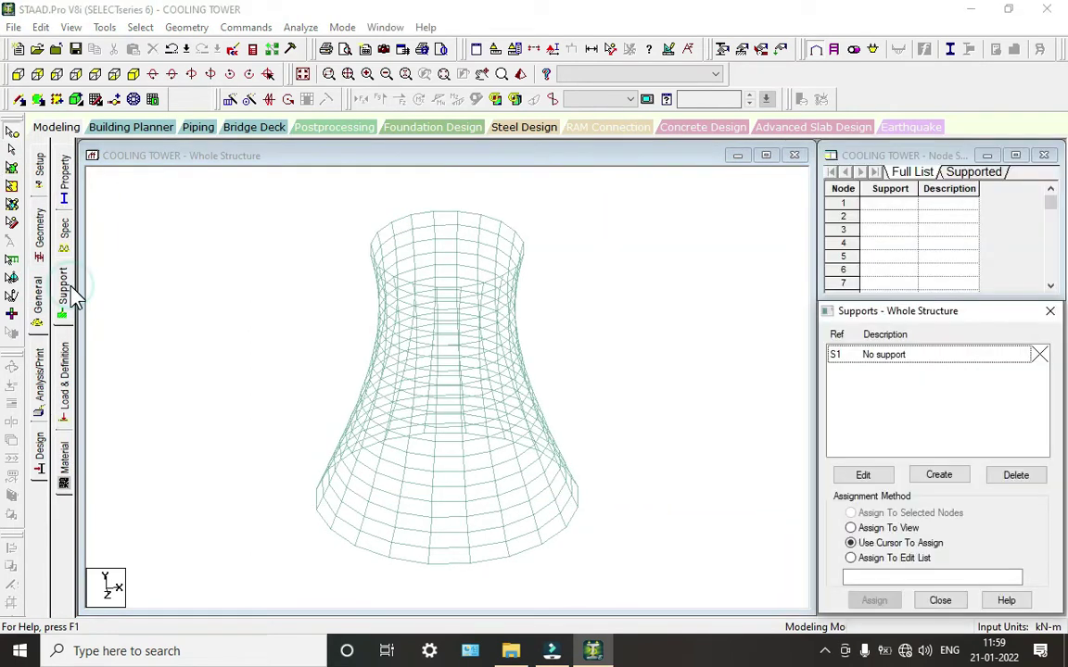
Create a fixed support as Support 2.
left_click(63, 289)
left_click(63, 289)
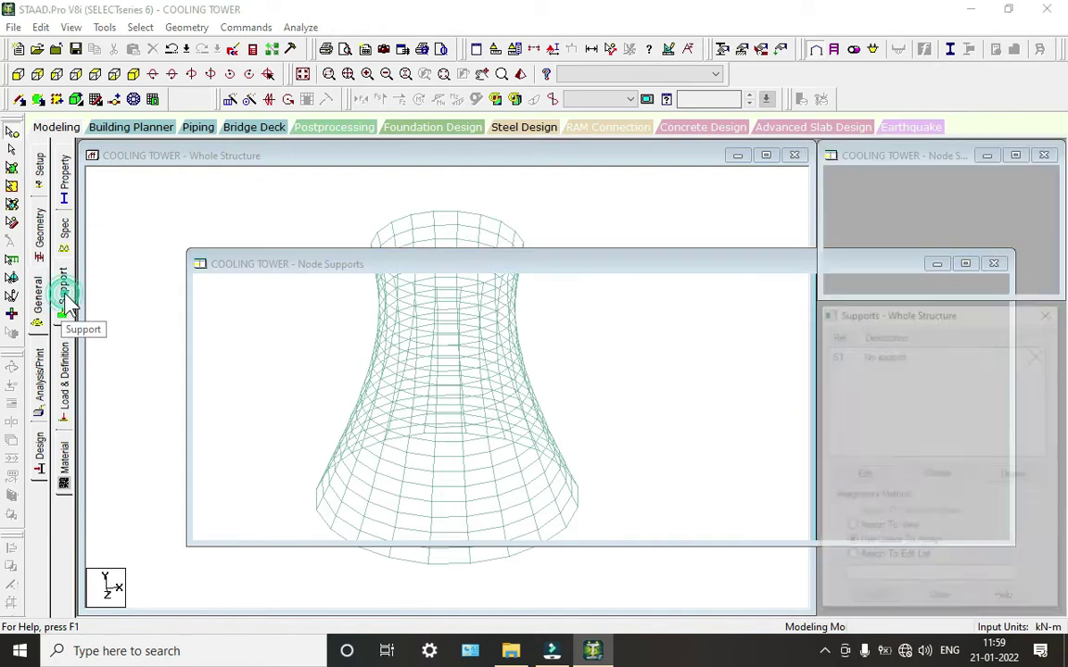
left_click(937, 476)
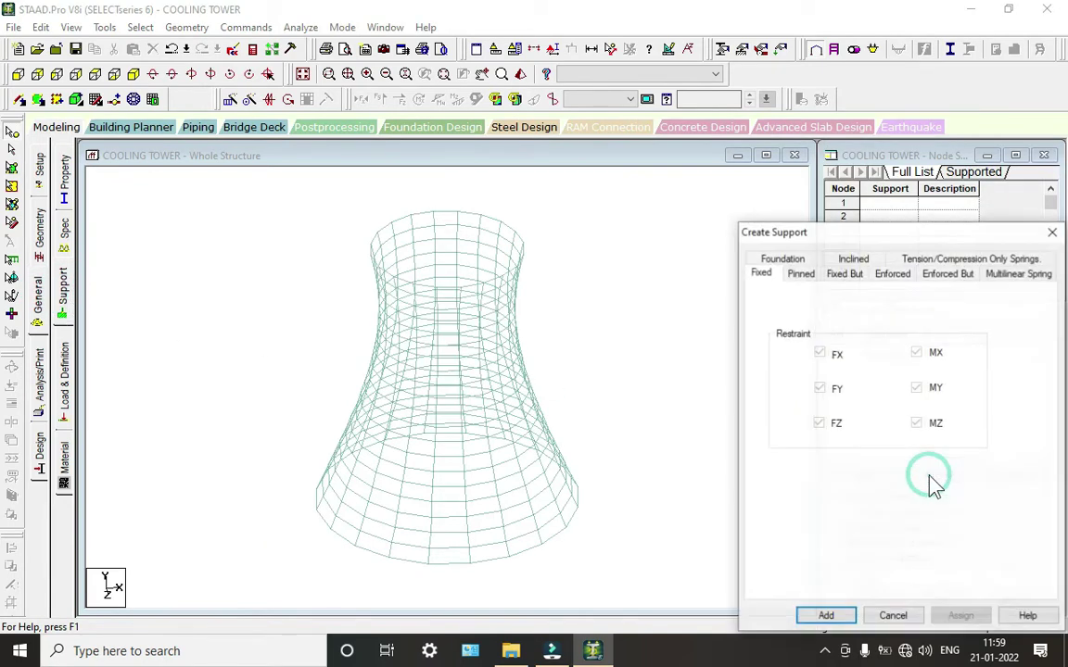
left_click_drag(927, 233, 918, 202)
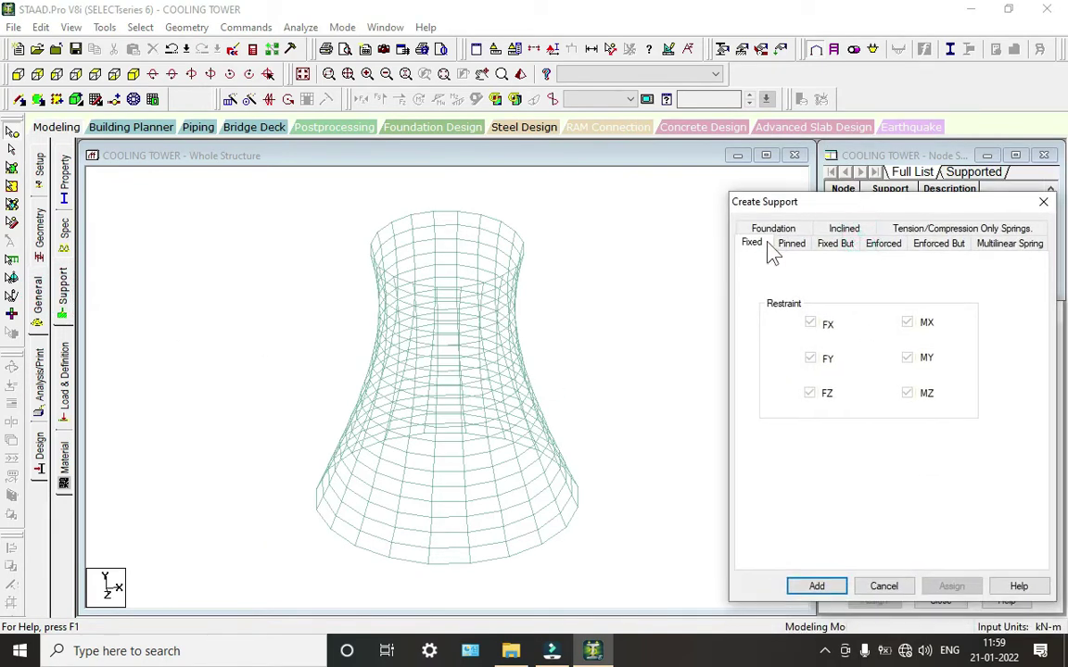
left_click(817, 586)
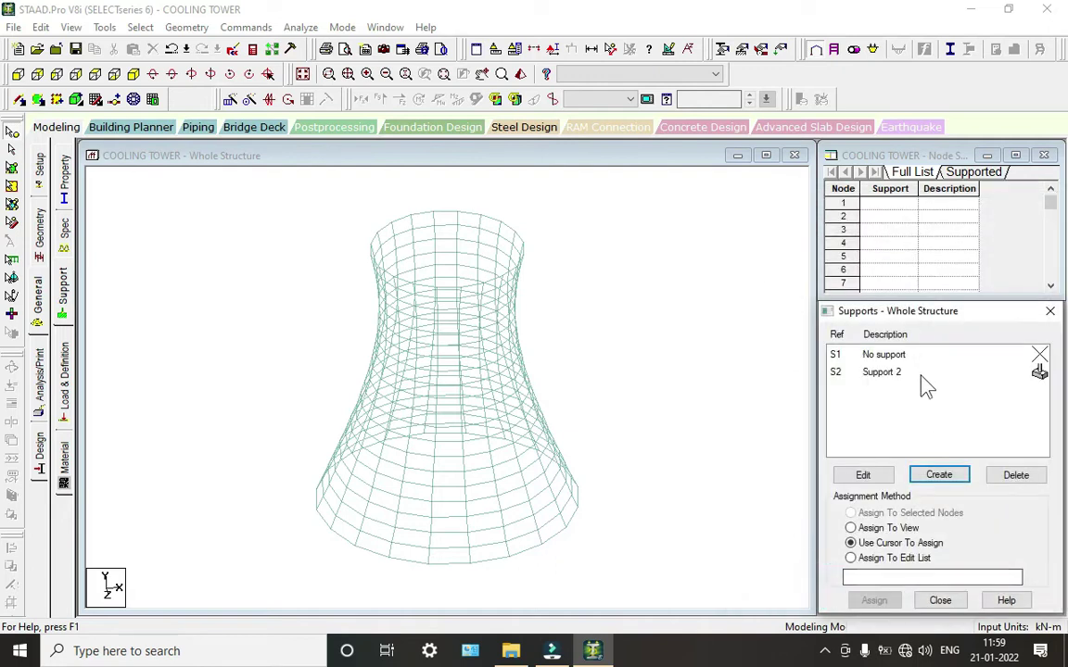
Assign Support 2 to the base nodes 401 to 420, selected in front elevation.
left_click(17, 73)
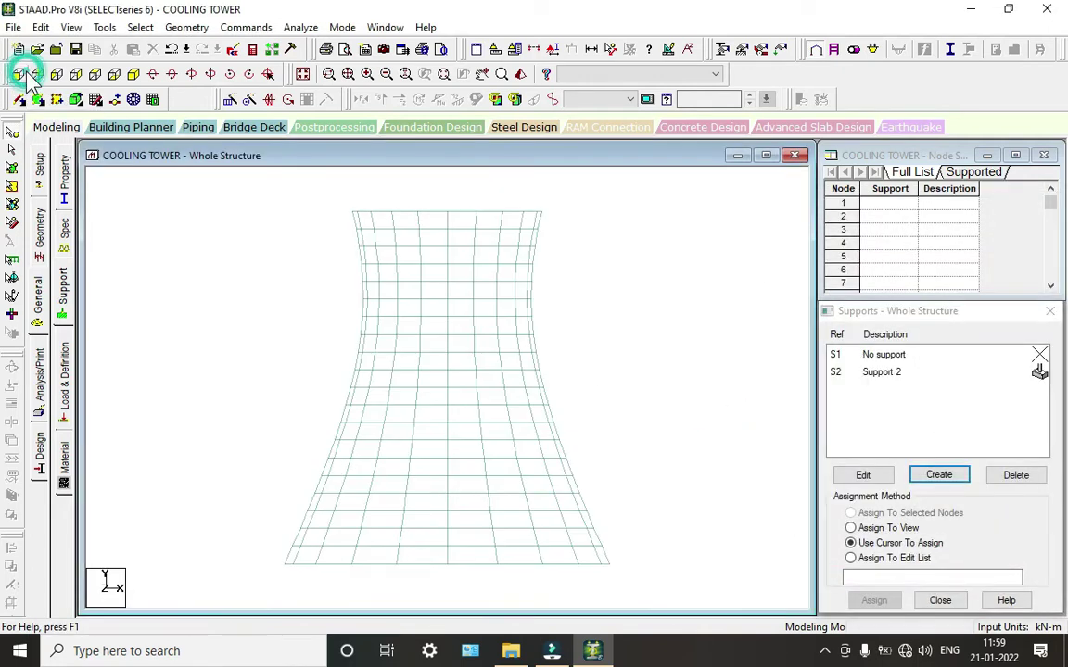
left_click(906, 374)
left_click_drag(264, 554, 660, 576)
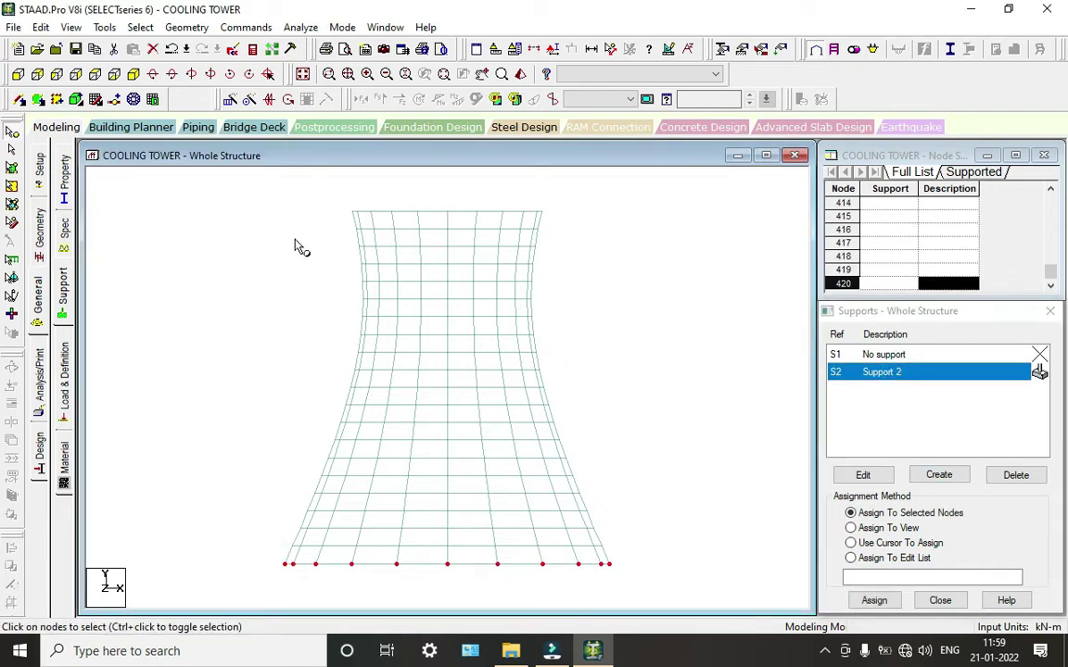
left_click(134, 74)
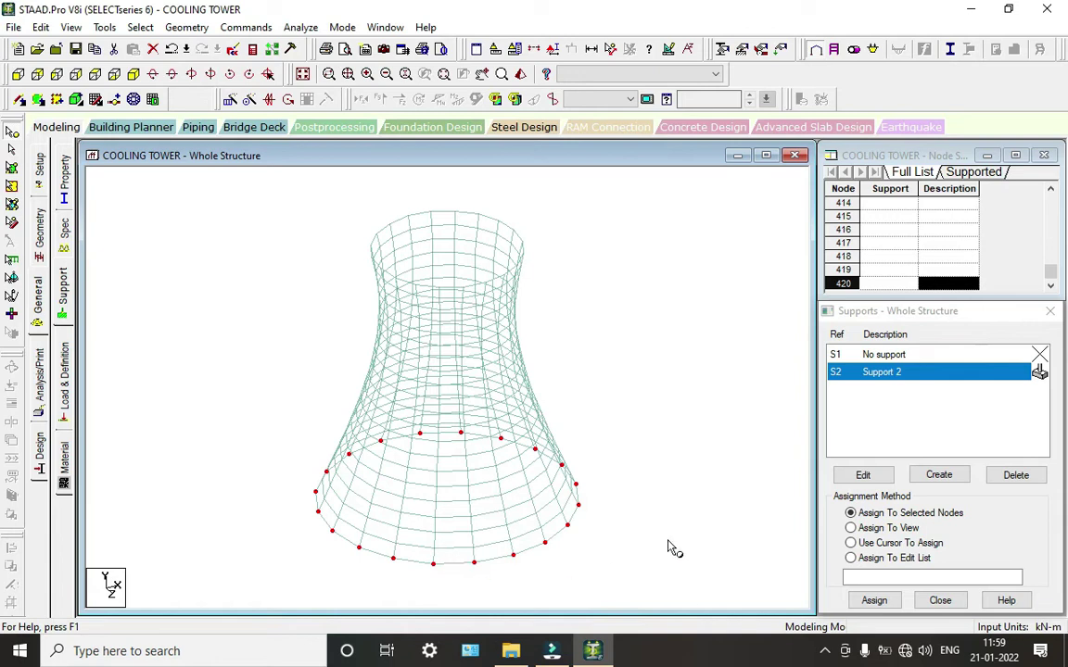
left_click(846, 521)
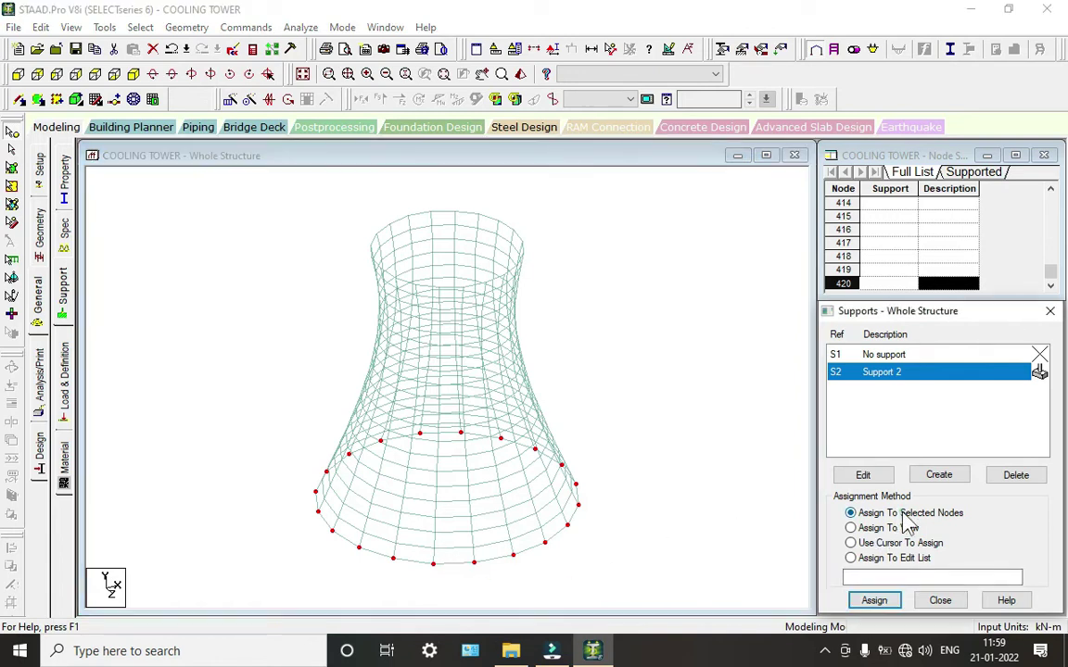
left_click(879, 600)
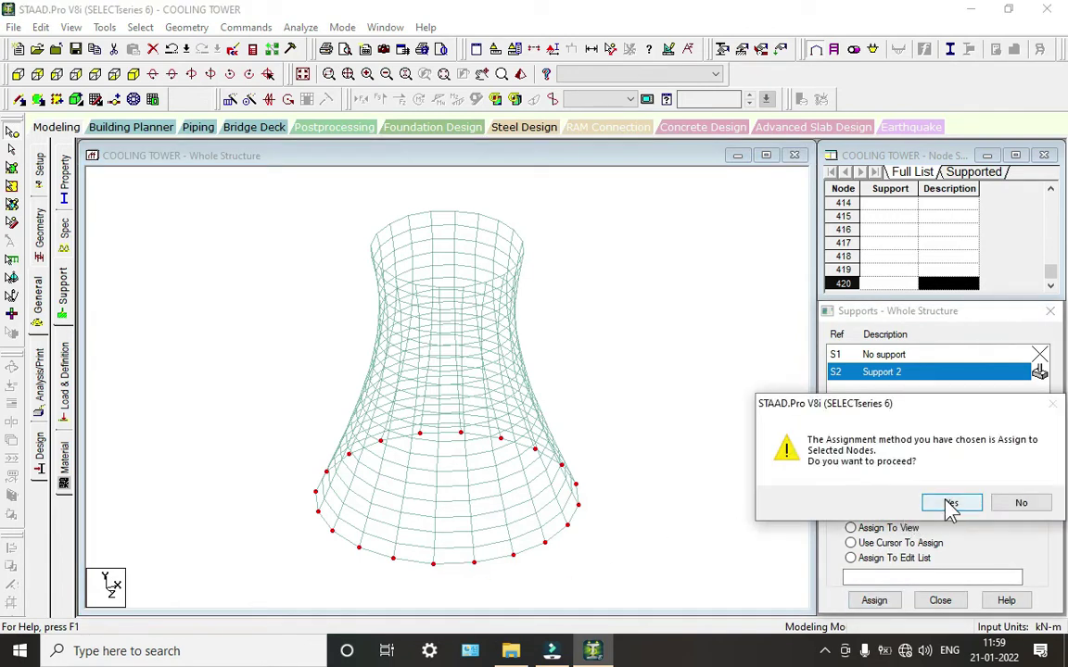
left_click(945, 501)
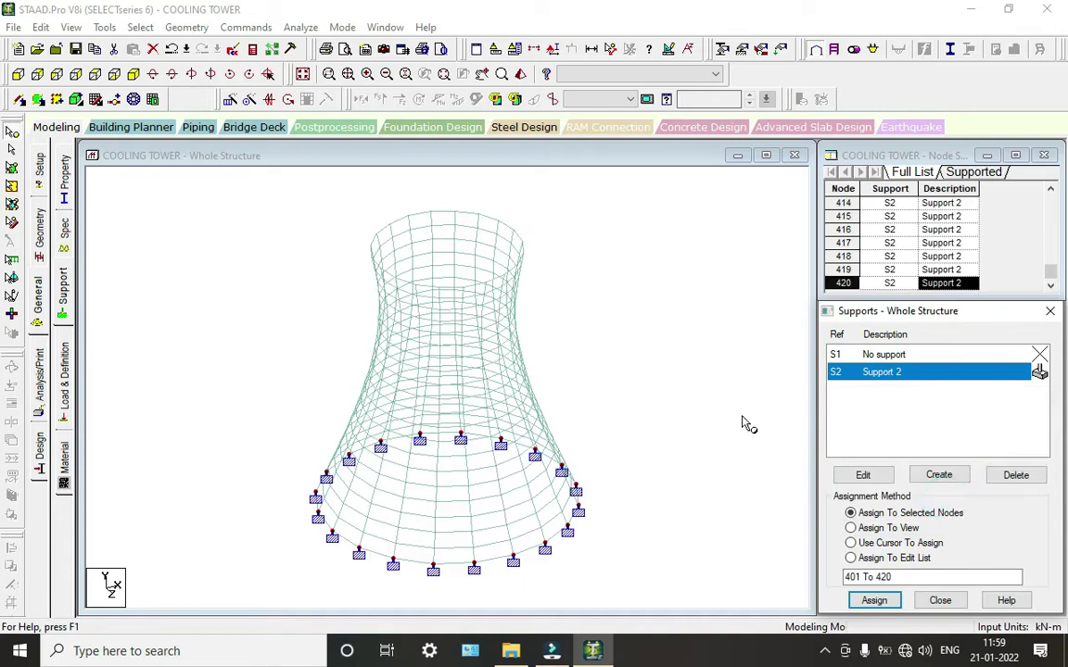
left_click(625, 452)
scroll(560, 524, "up", 3)
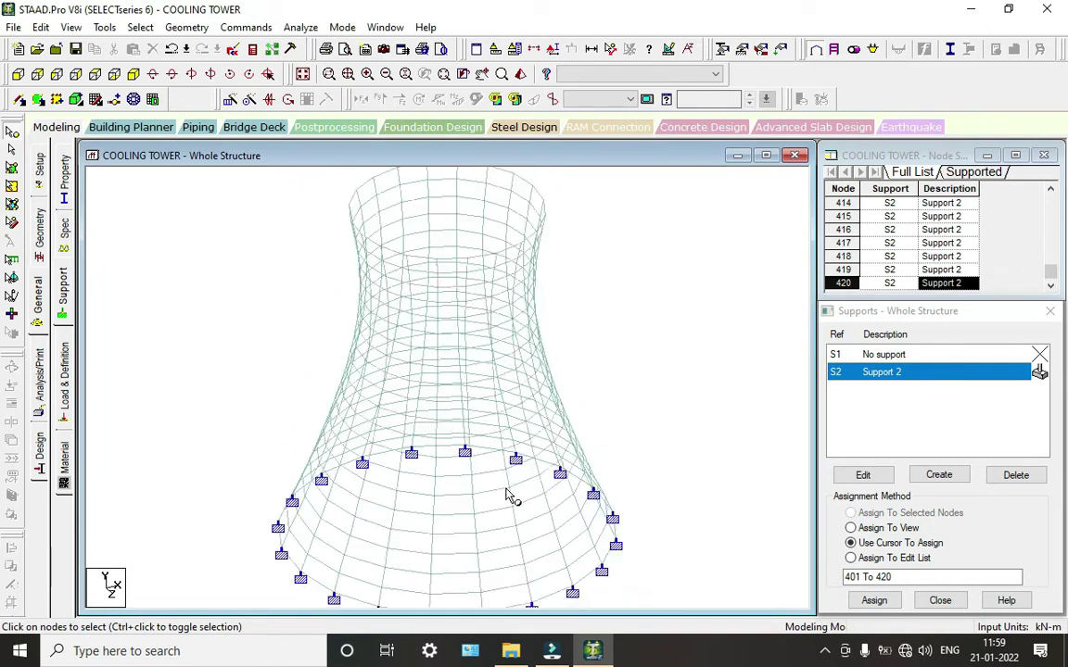
scroll(519, 497, "down", 1)
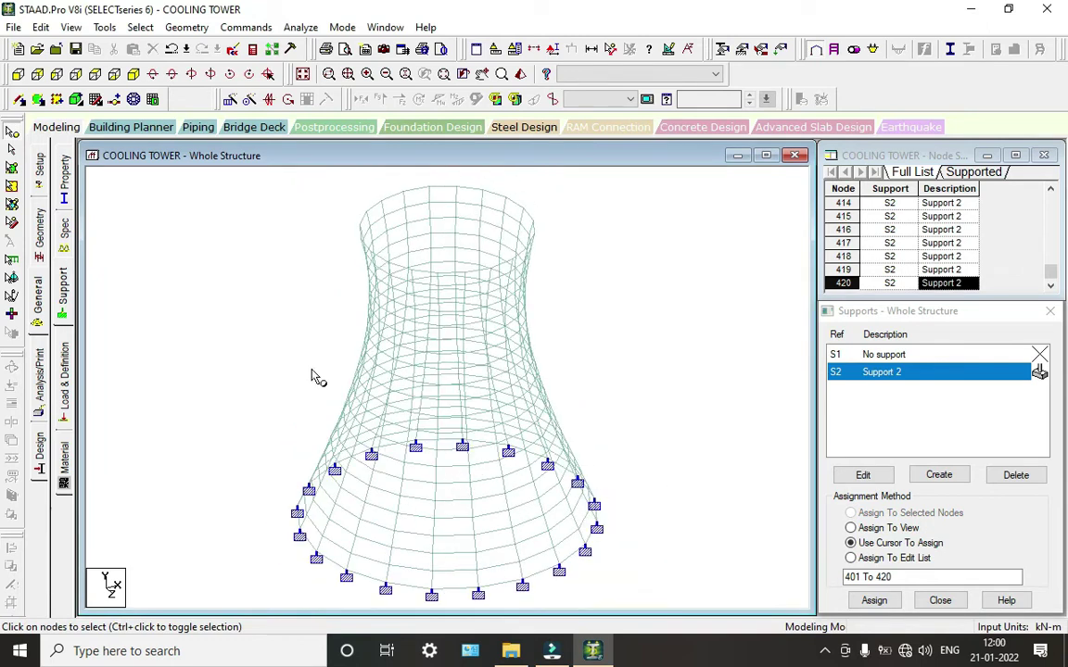
Define a 0.5 m concrete plate thickness.
left_click(64, 170)
left_click(432, 364)
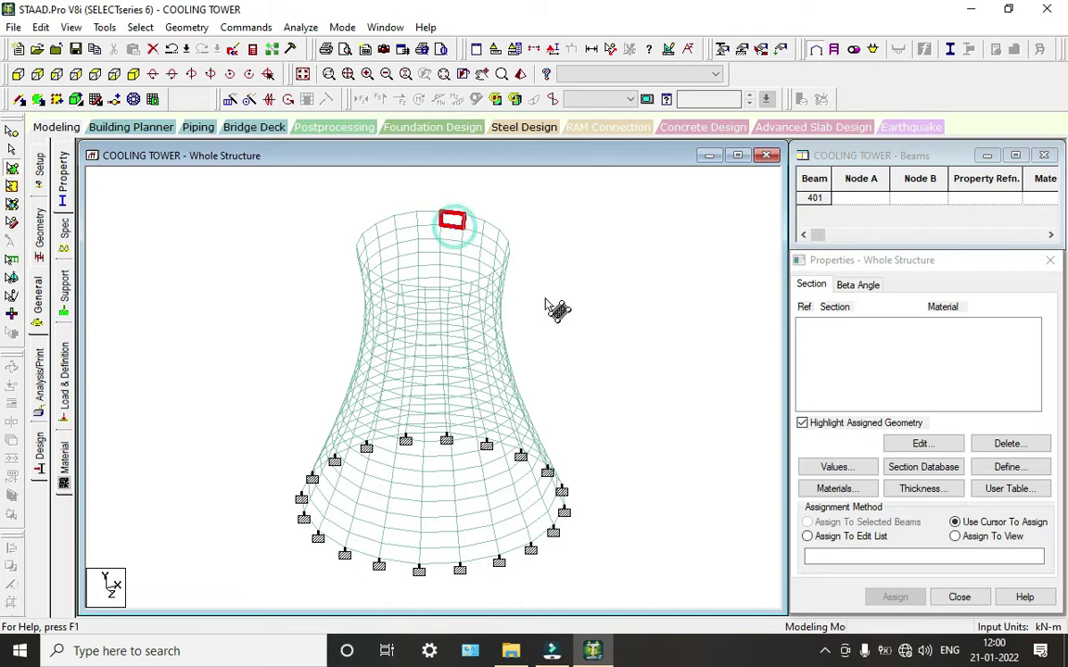
left_click(454, 387)
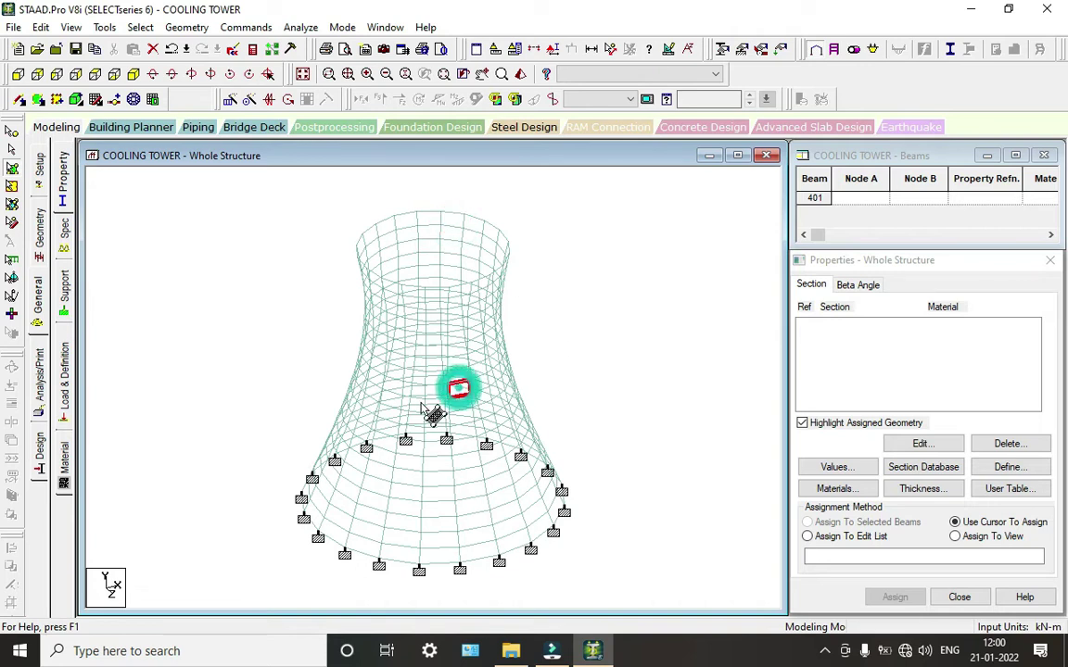
left_click(922, 490)
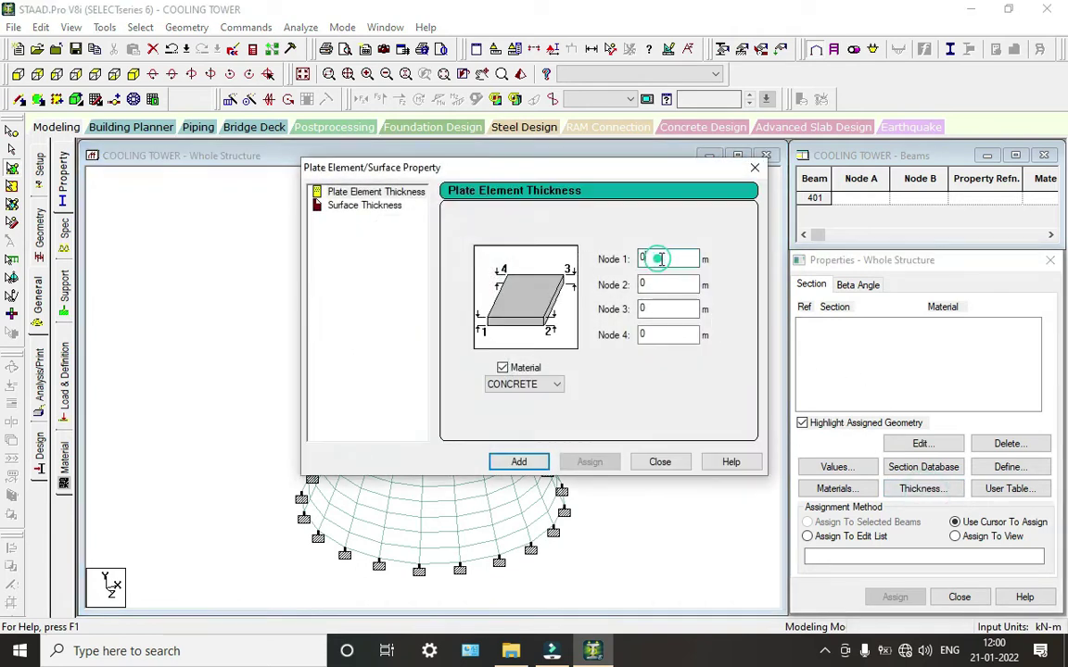
type("5")
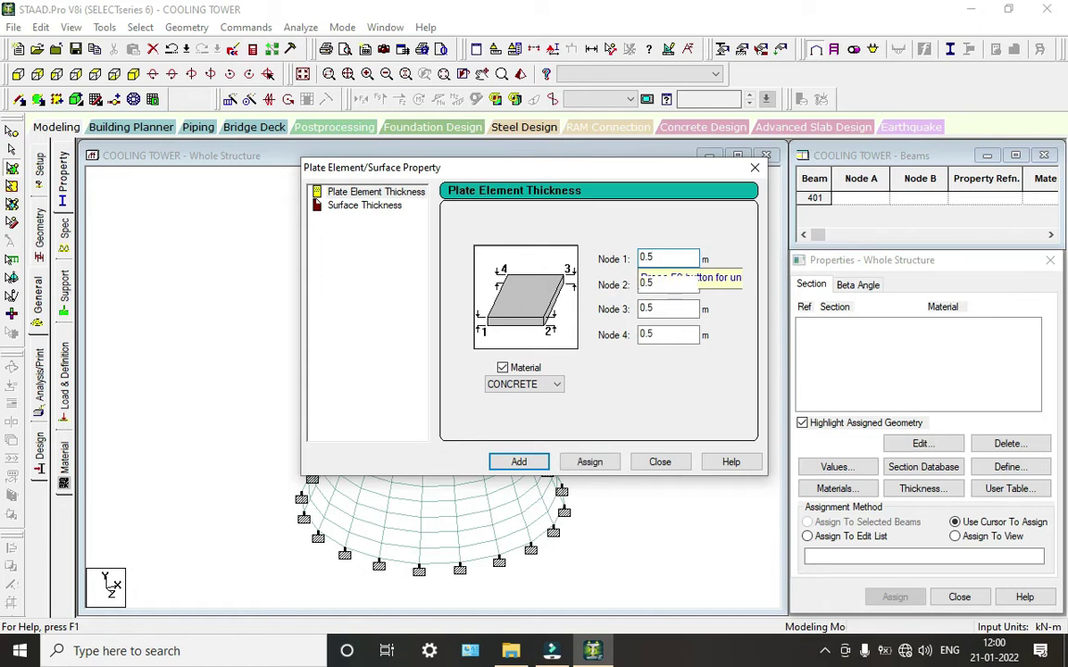
left_click(542, 461)
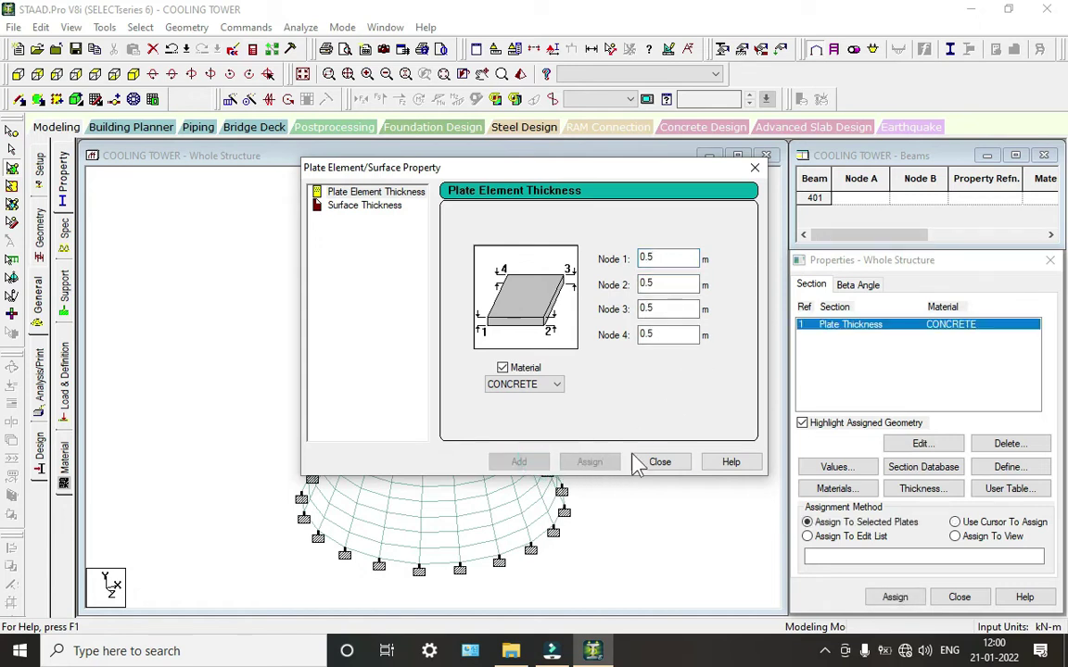
left_click(653, 462)
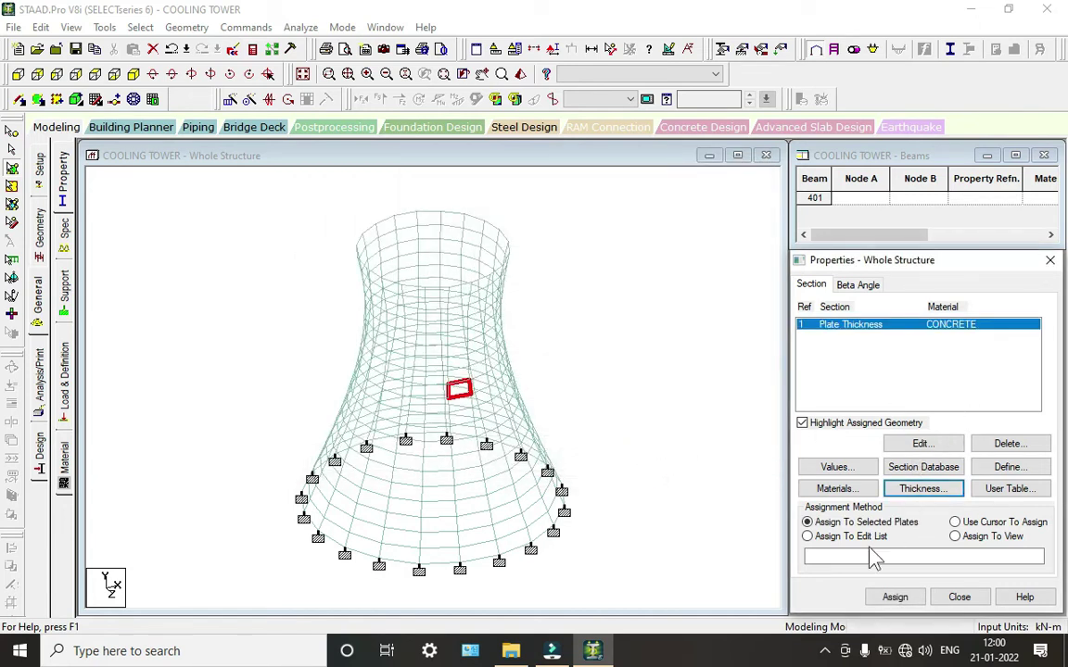
Assign the 0.5 m thickness to all 400 plates in the view.
left_click(956, 522)
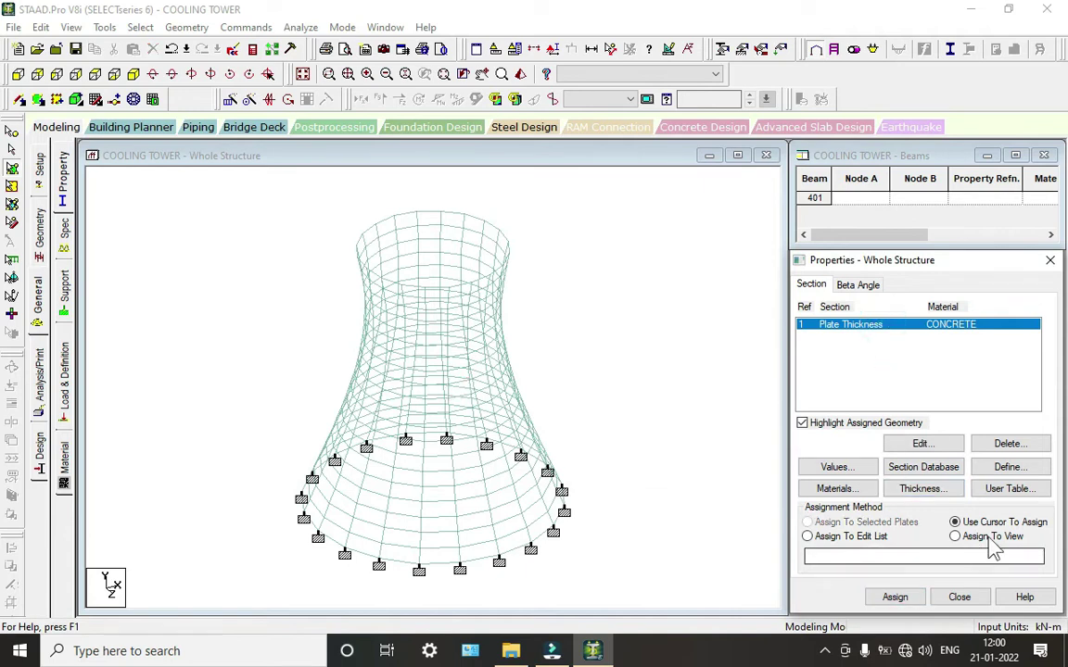
left_click(990, 538)
left_click(897, 597)
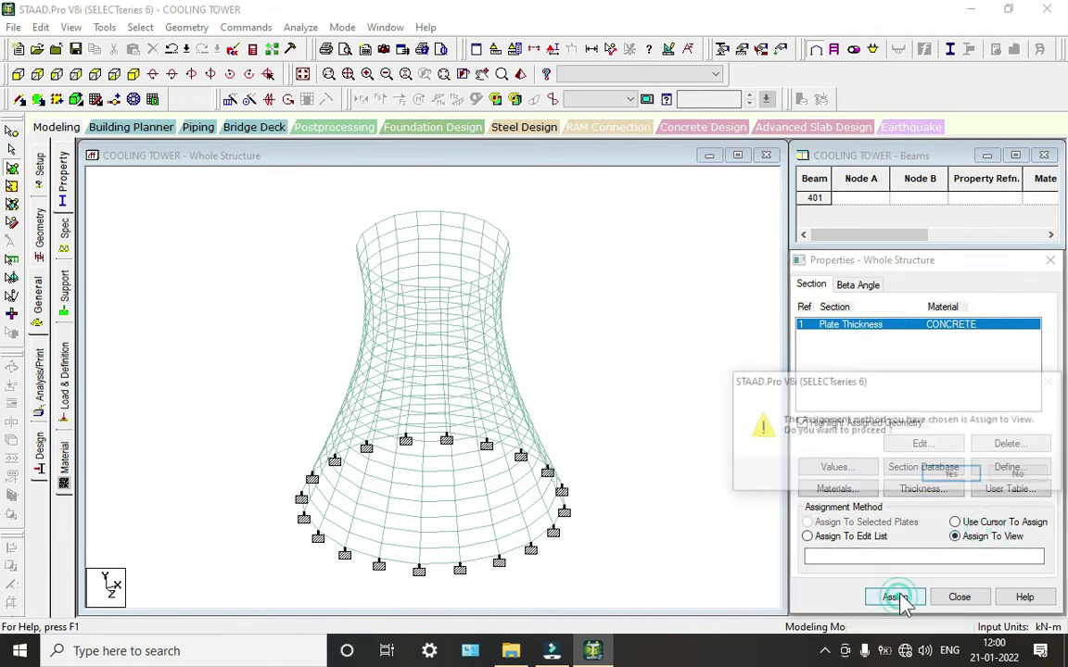
left_click(952, 476)
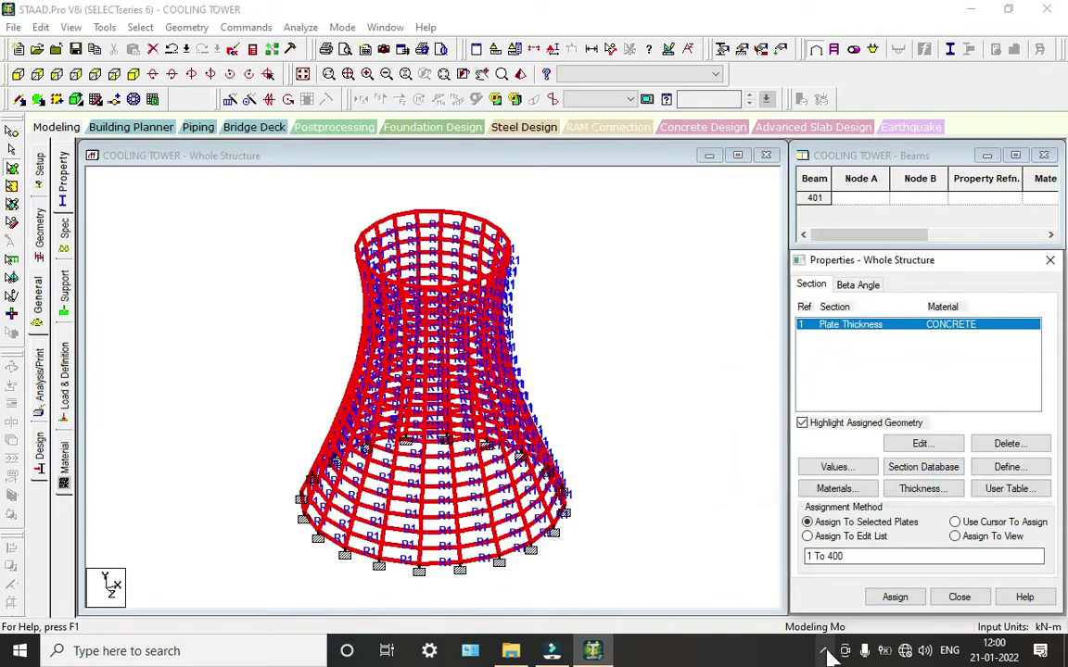
left_click(825, 651)
right_click(844, 618)
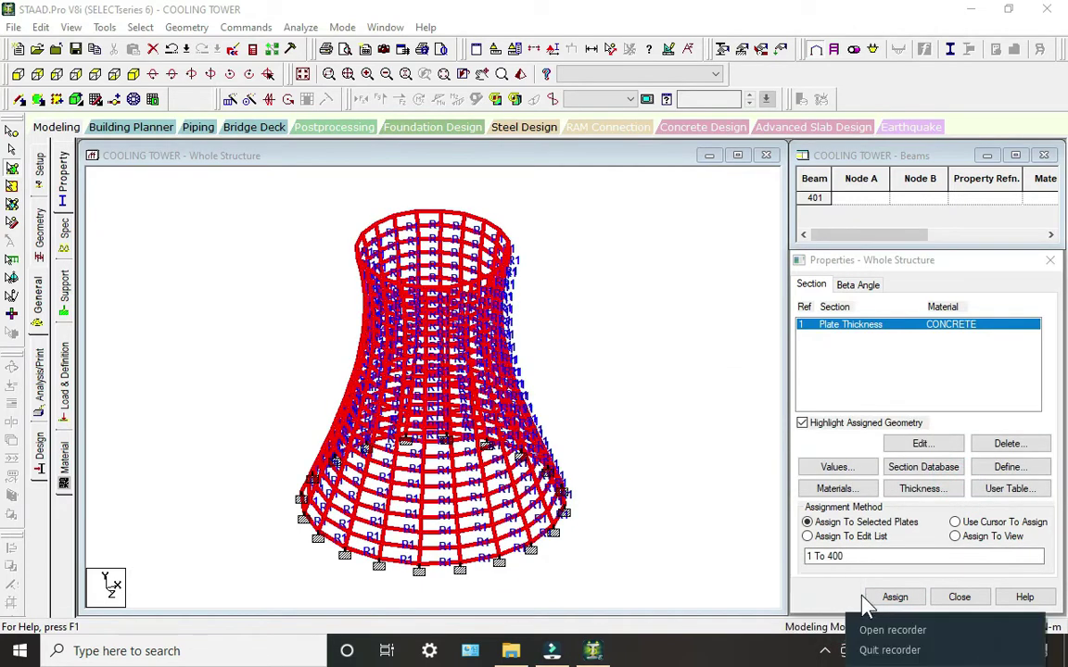
left_click(870, 643)
left_click(825, 651)
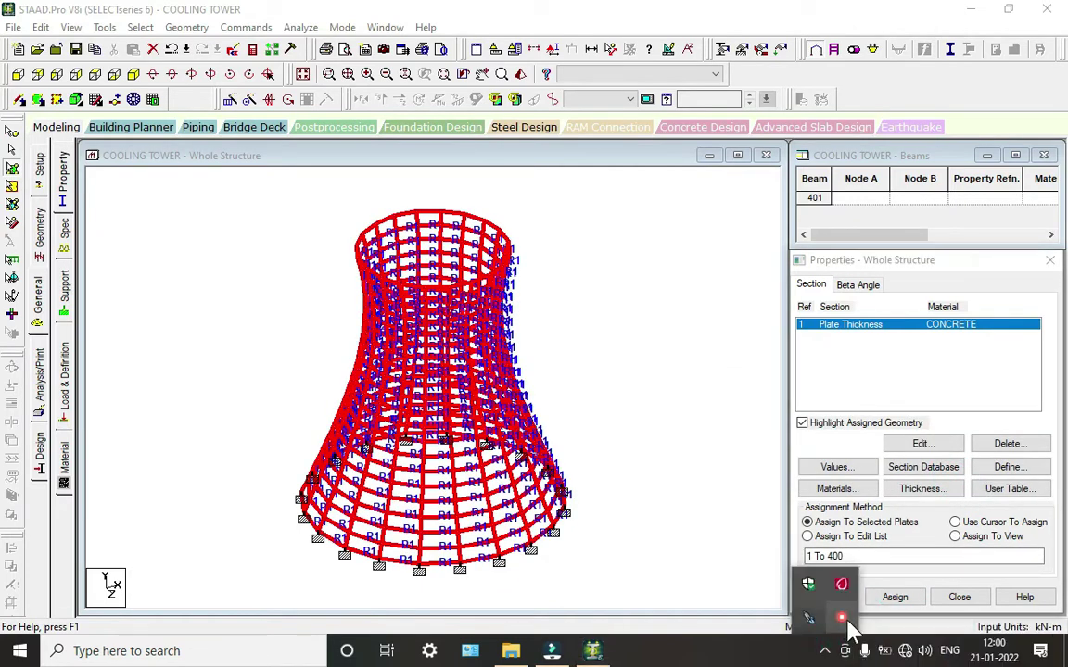
right_click(841, 619)
left_click(848, 633)
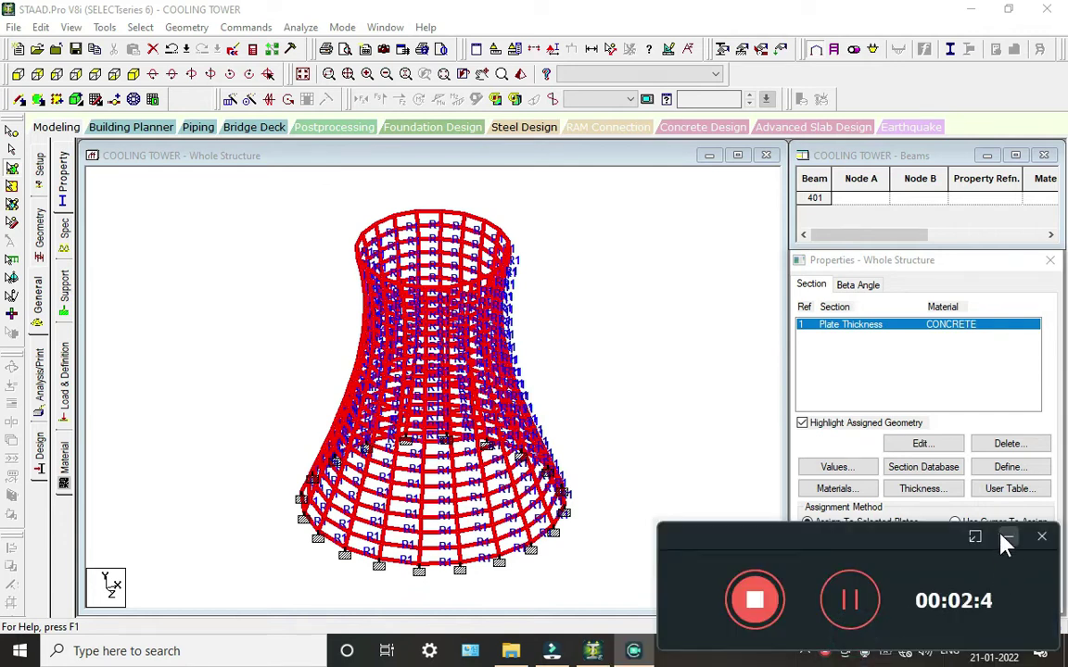
left_click(1007, 540)
left_click(969, 522)
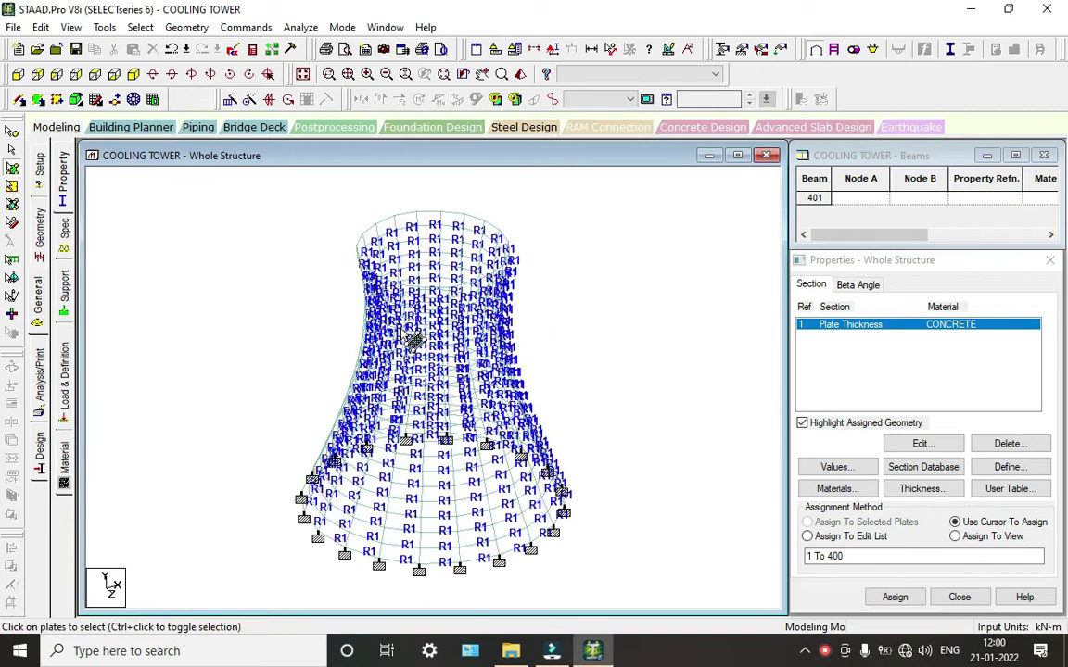
Inspect the tower as a rendered 3D model, tilting it to see the open top.
left_click(520, 74)
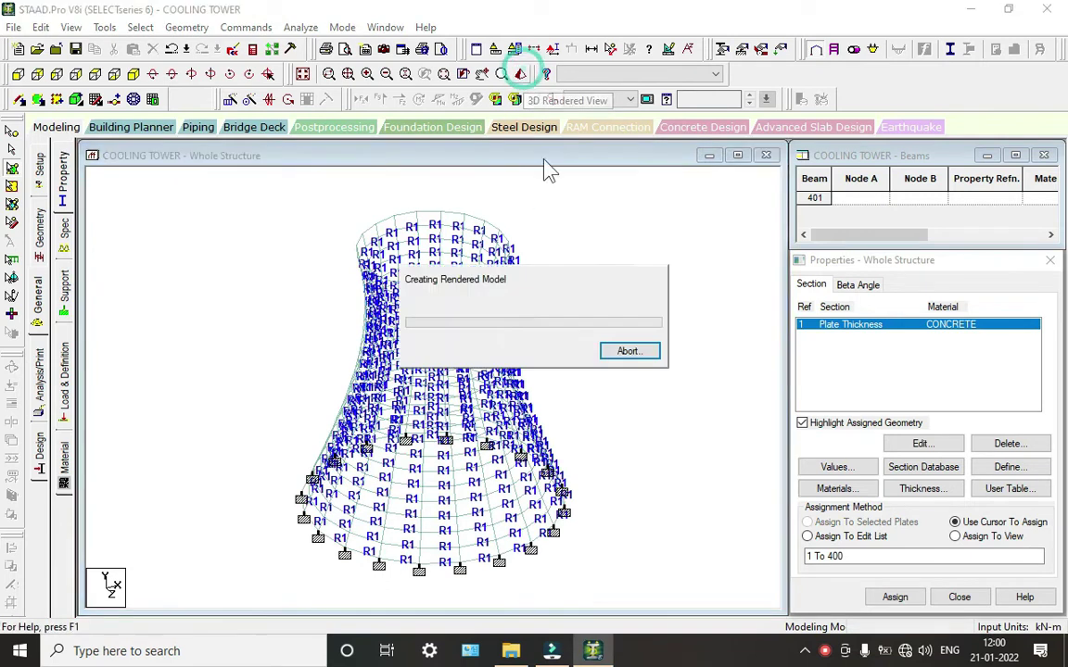
scroll(603, 385, "up", 3)
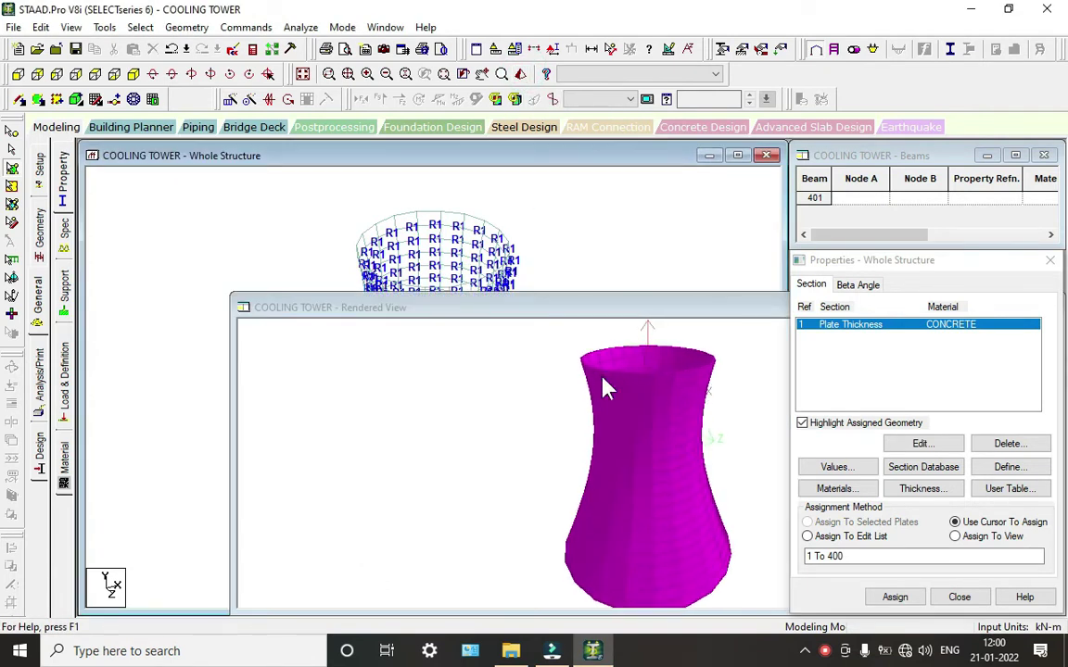
left_click(646, 302)
left_click_drag(605, 316, 421, 278)
left_click_drag(448, 367, 543, 464)
scroll(543, 464, "up", 5)
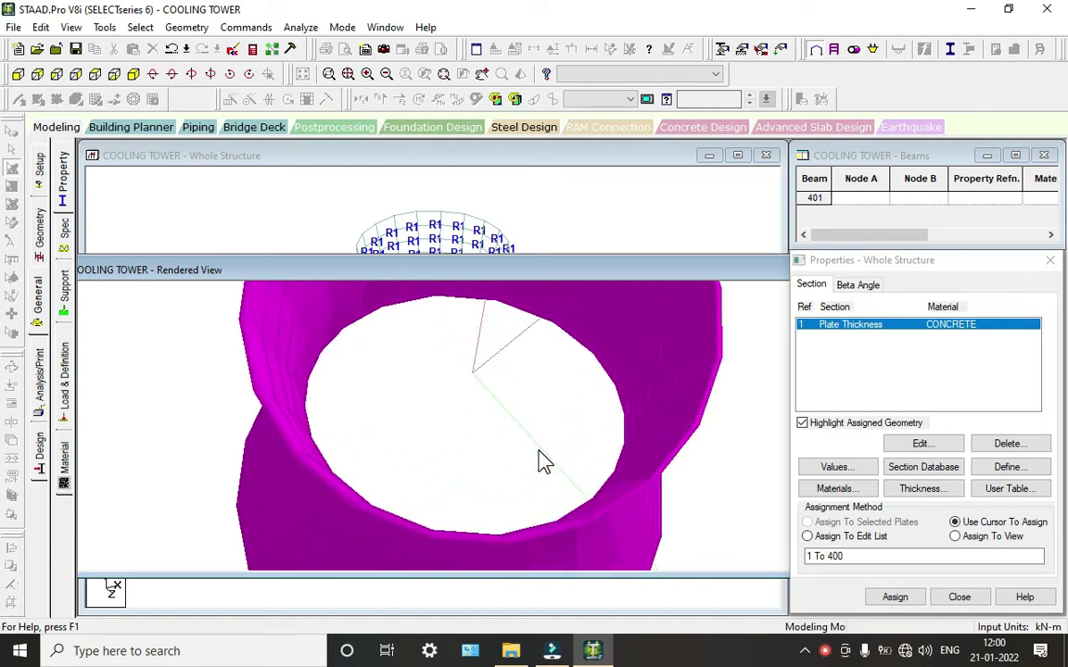
scroll(544, 463, "up", 2)
left_click_drag(638, 487, 615, 400)
scroll(614, 401, "up", 2)
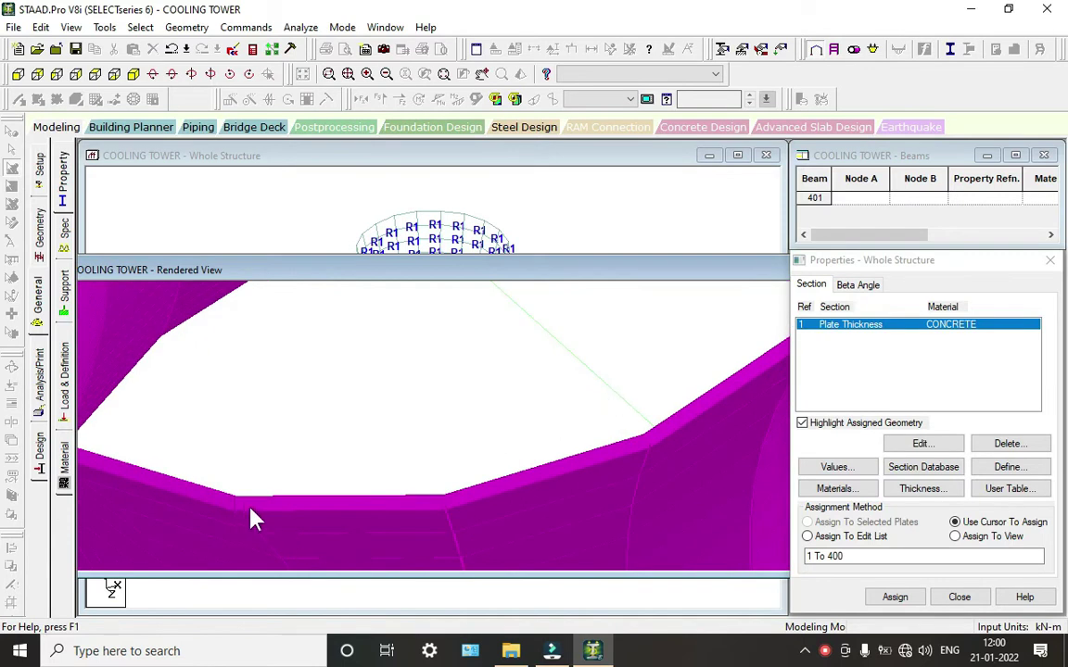
left_click(712, 239)
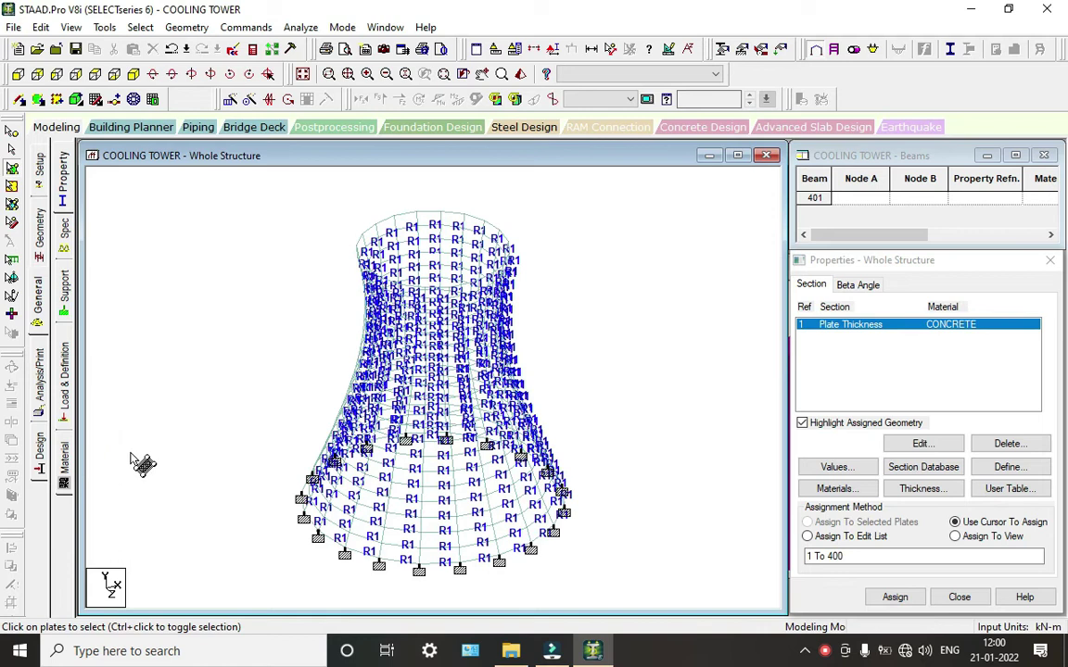
left_click(63, 454)
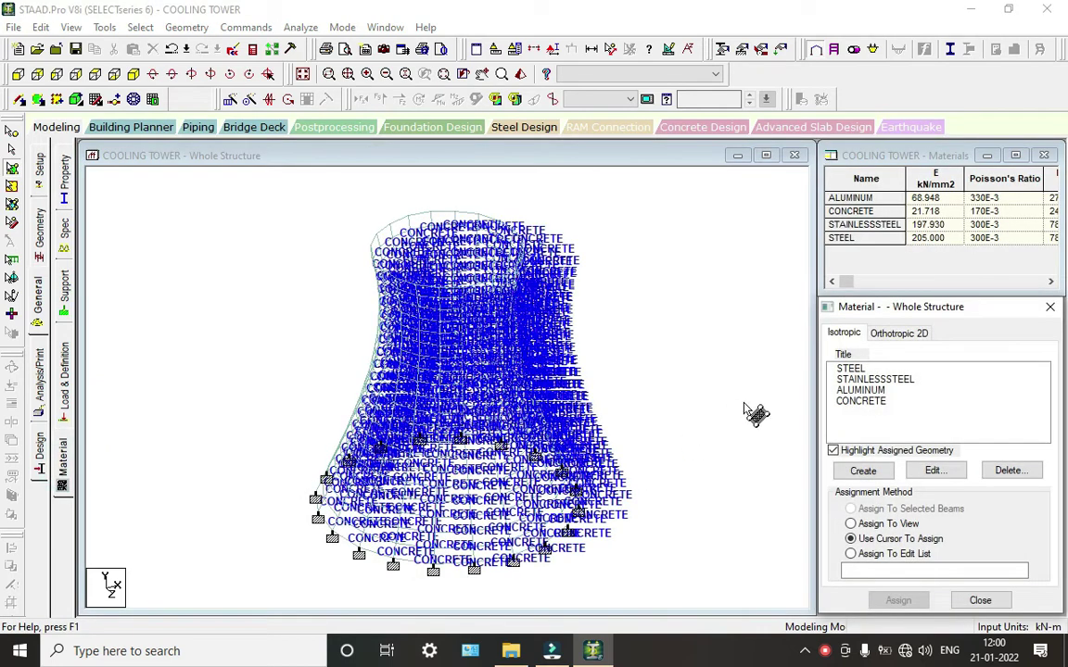
Assign CONCRETE to all plates in the view and bring up the load definitions.
left_click(860, 401)
left_click(871, 523)
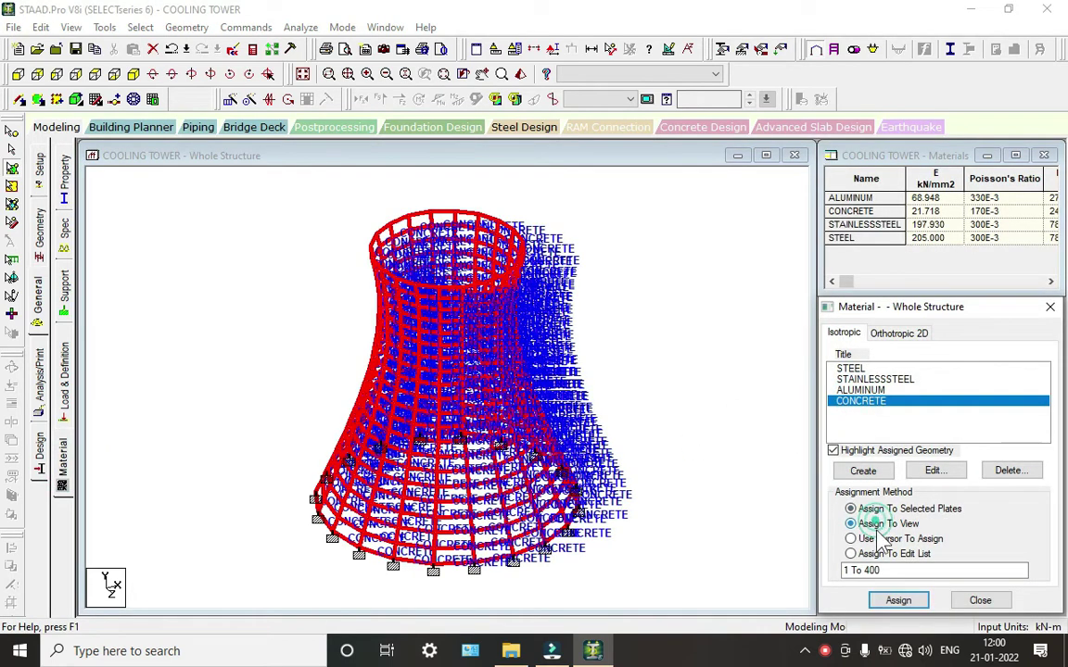
left_click(898, 600)
left_click(954, 501)
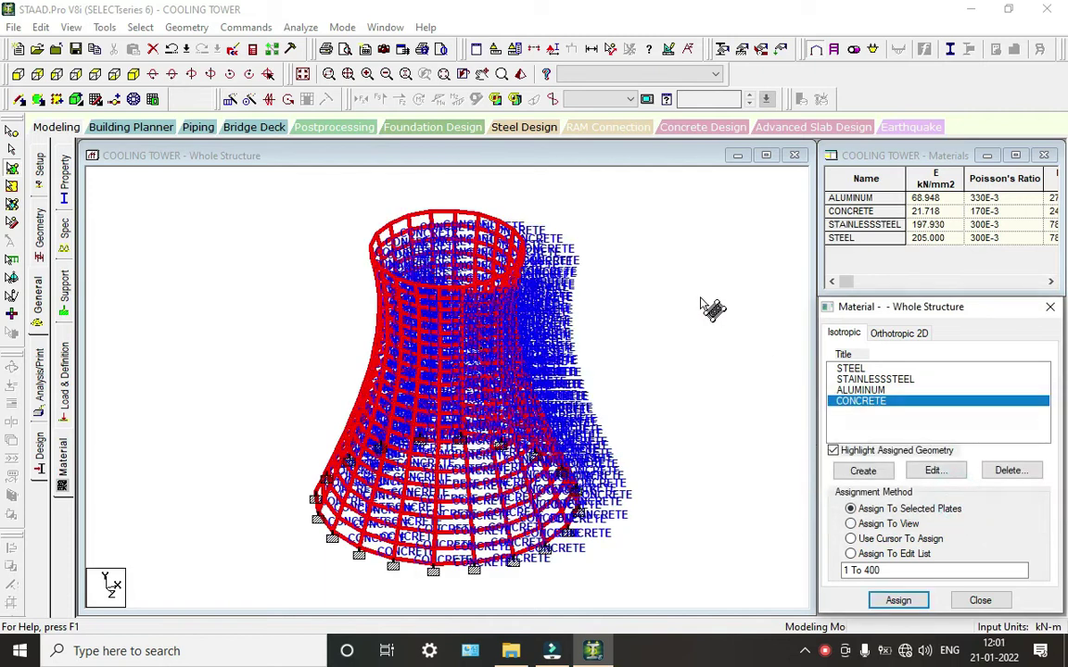
left_click(694, 297)
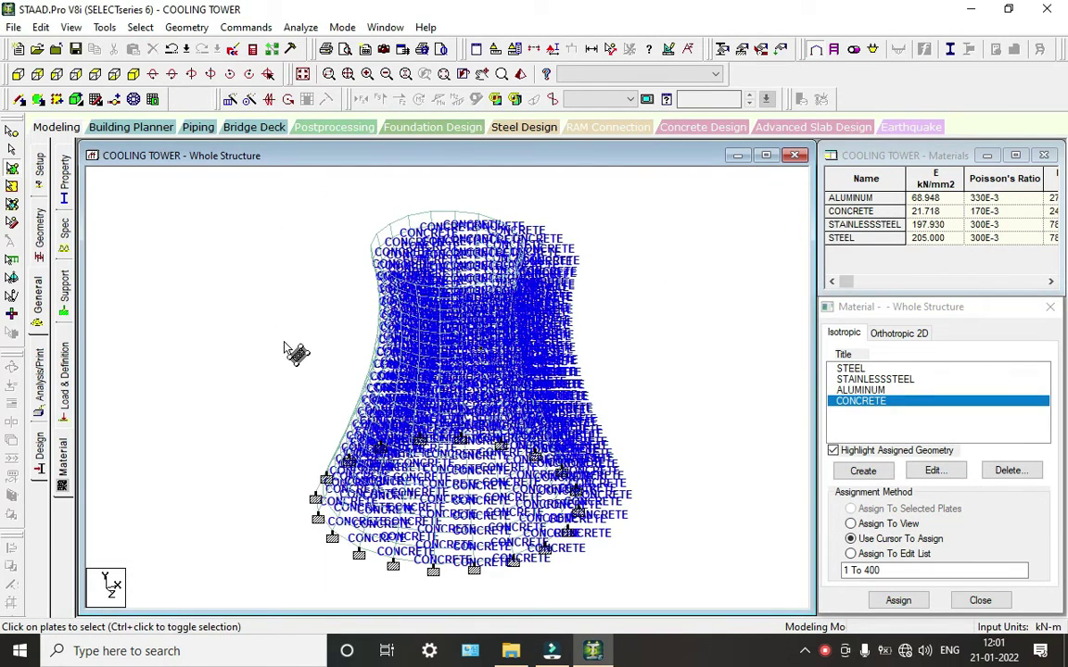
left_click(69, 382)
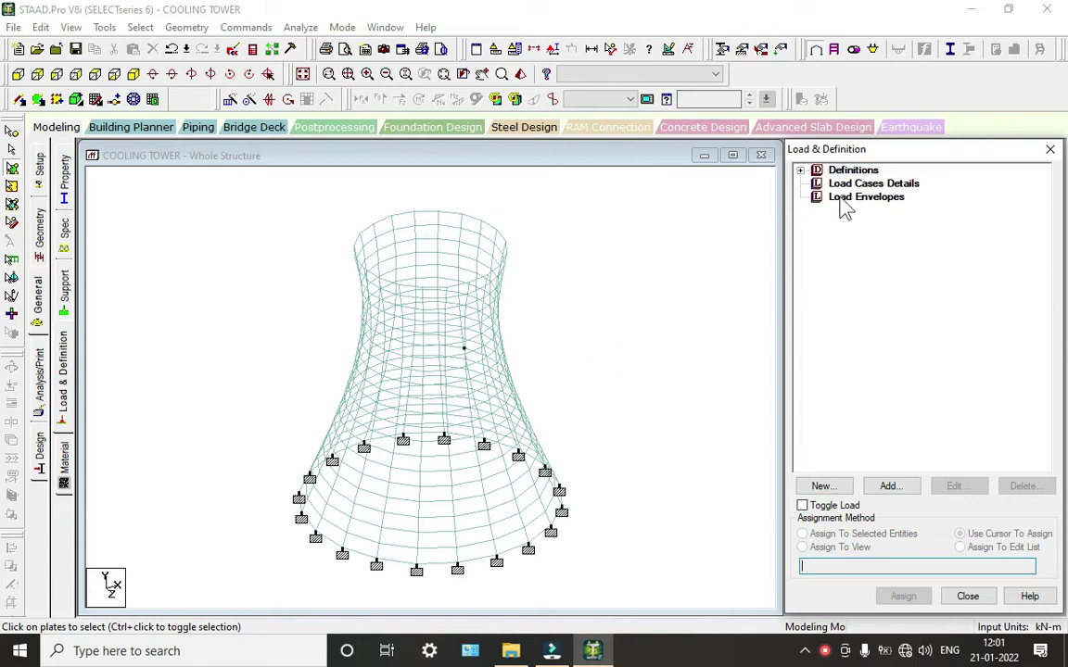
Add an IS 1893-2002 seismic definition with zone factor 0.36.
left_click(801, 171)
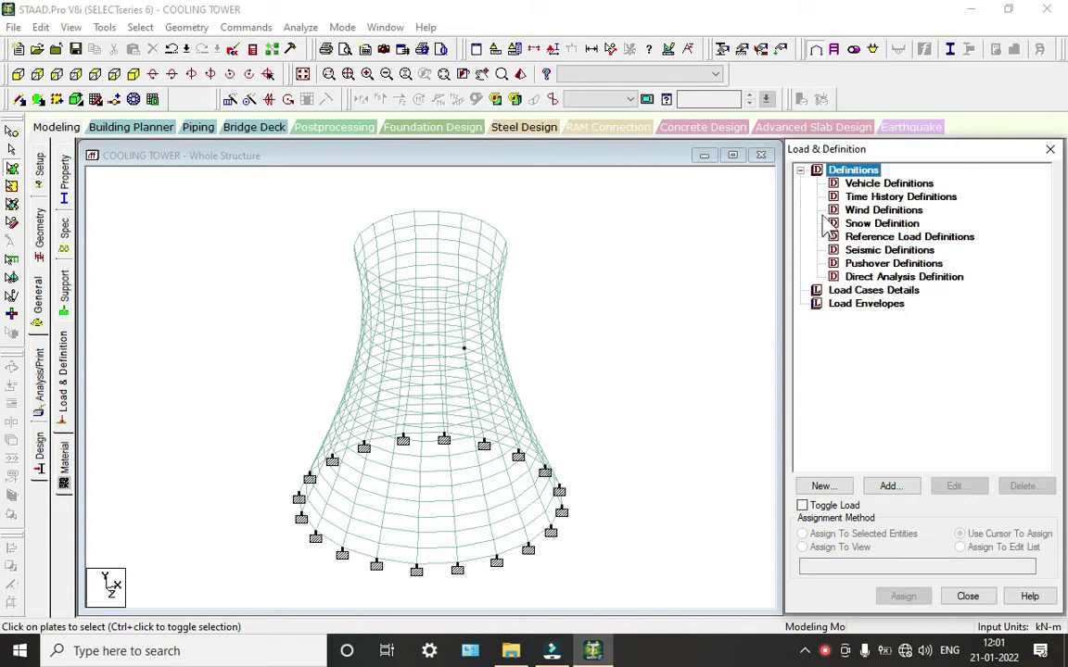
left_click(860, 290)
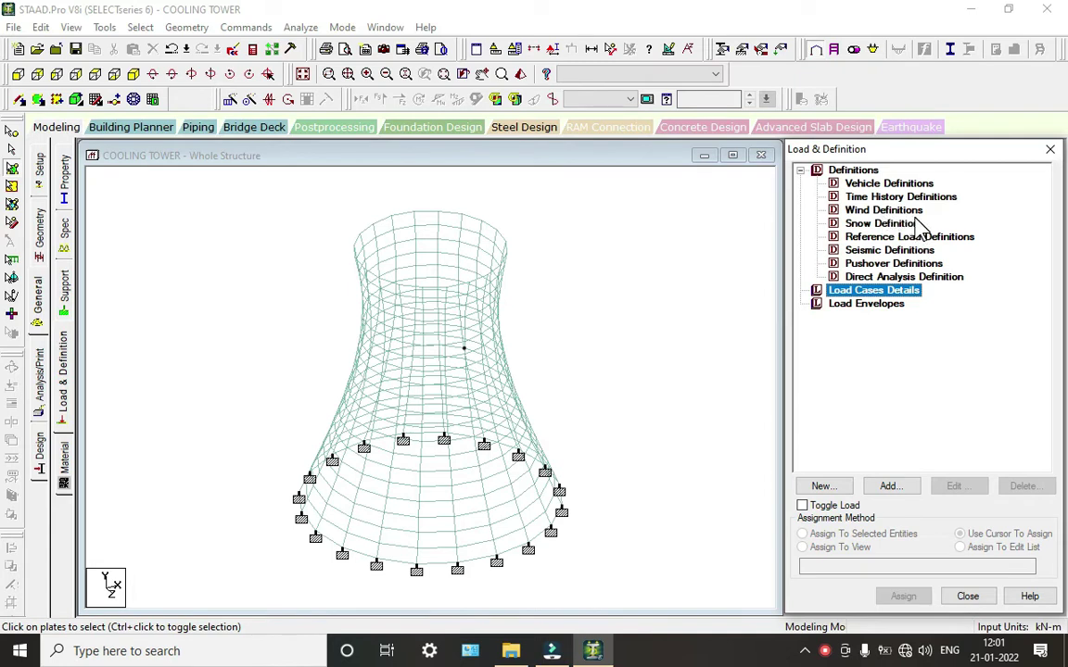
left_click(885, 252)
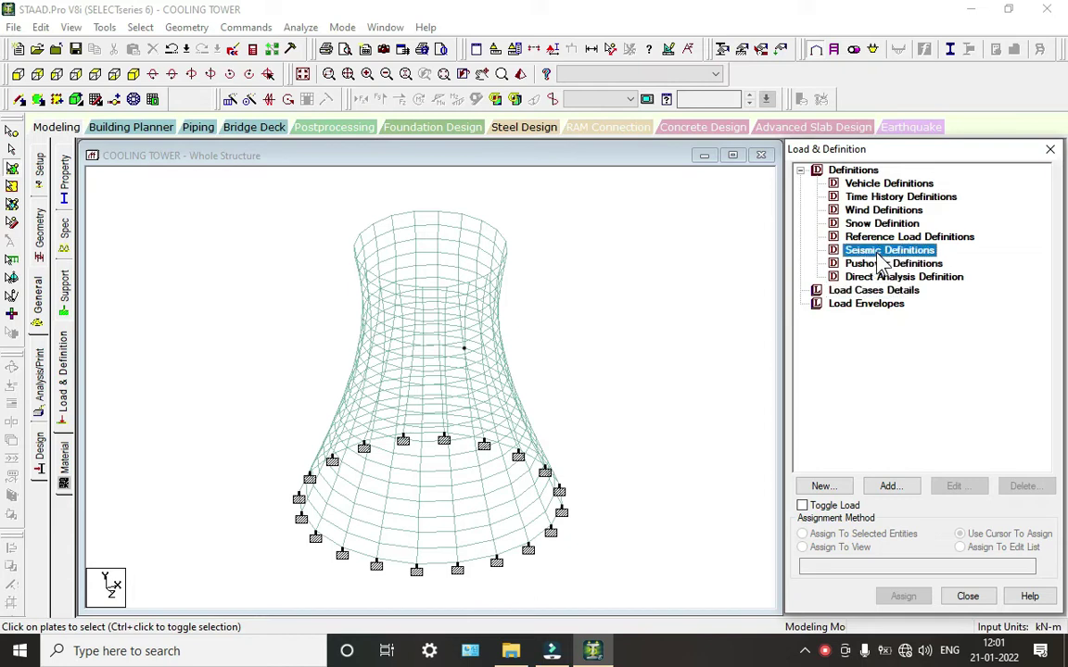
left_click(889, 488)
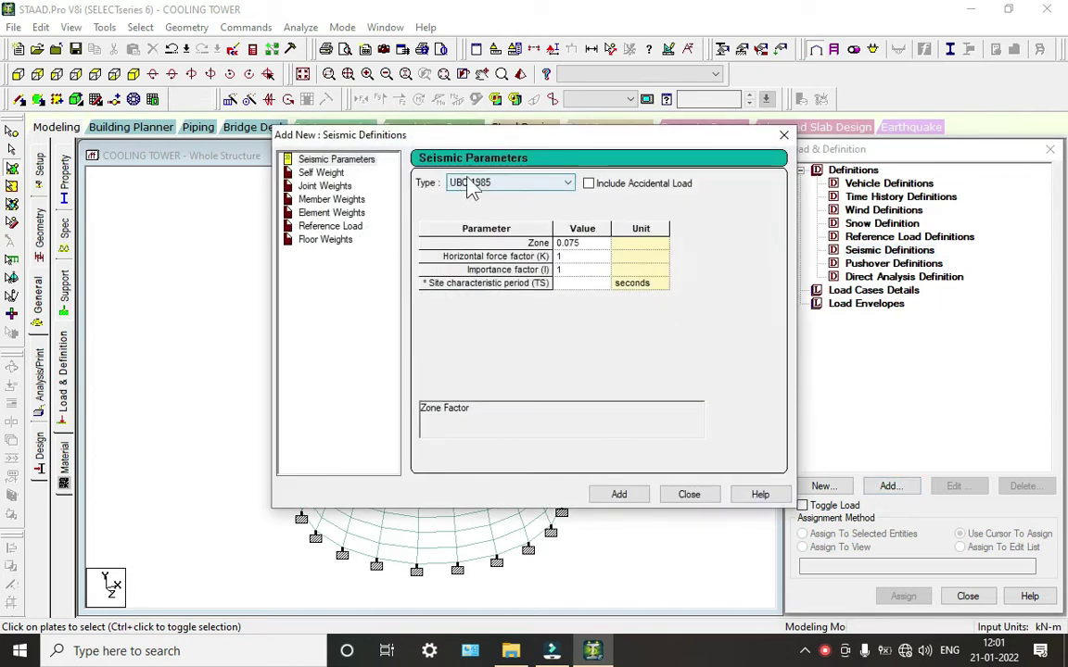
left_click(515, 185)
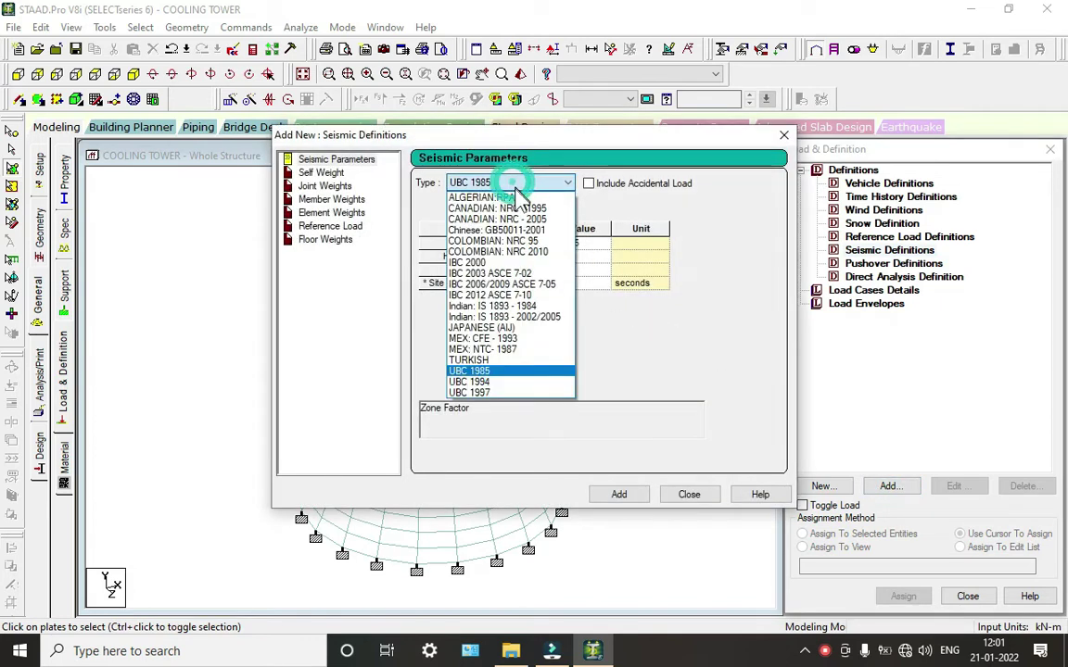
left_click(515, 317)
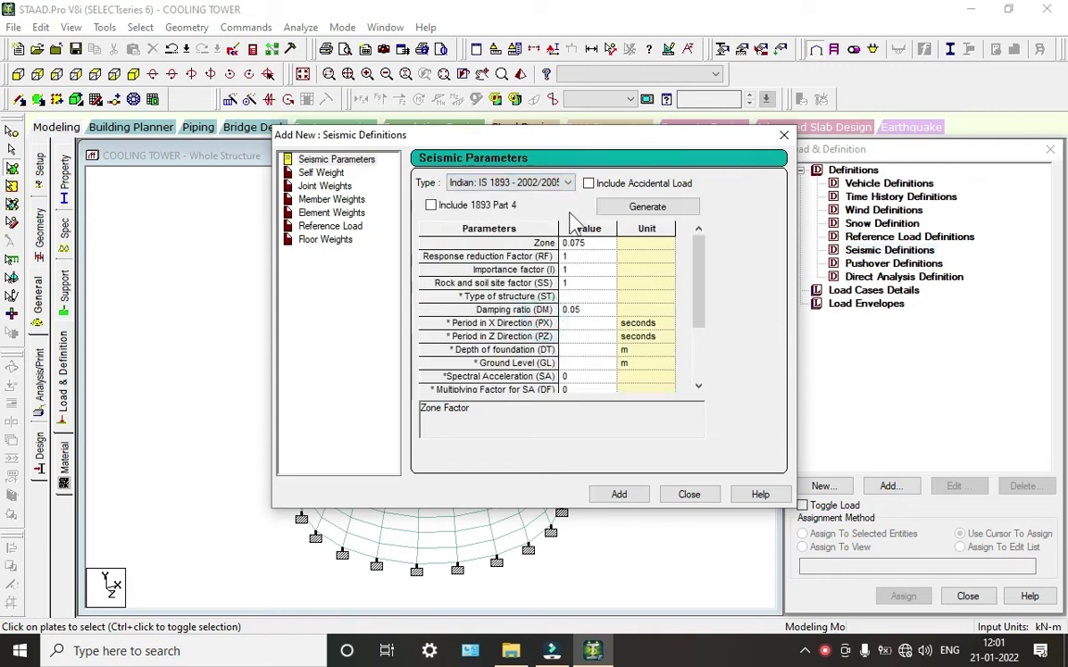
left_click(593, 243)
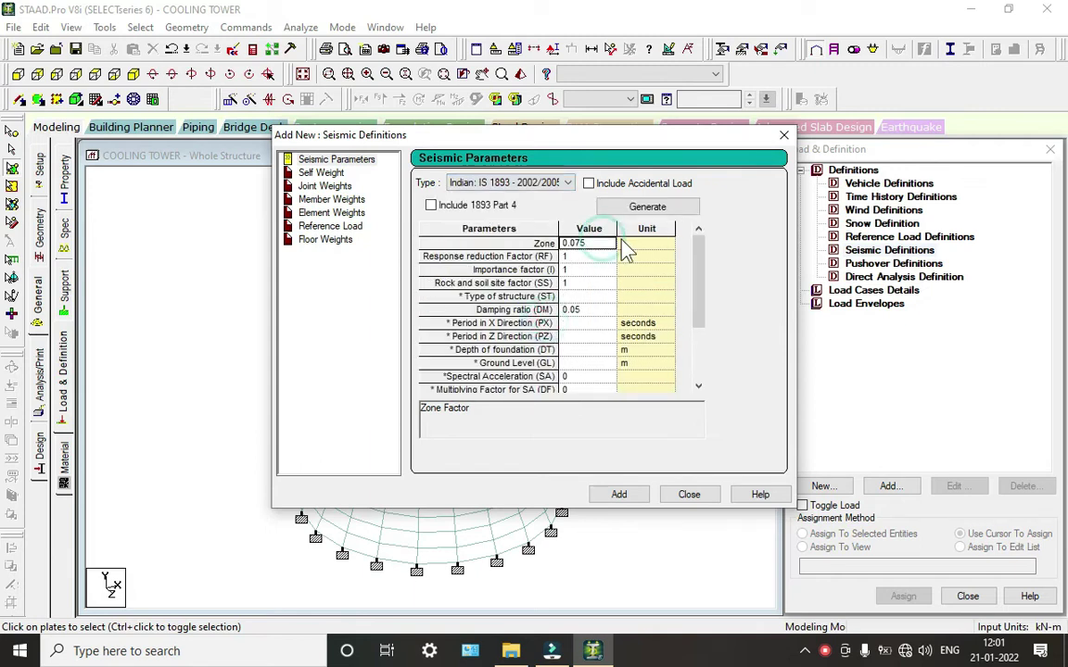
type("0.36")
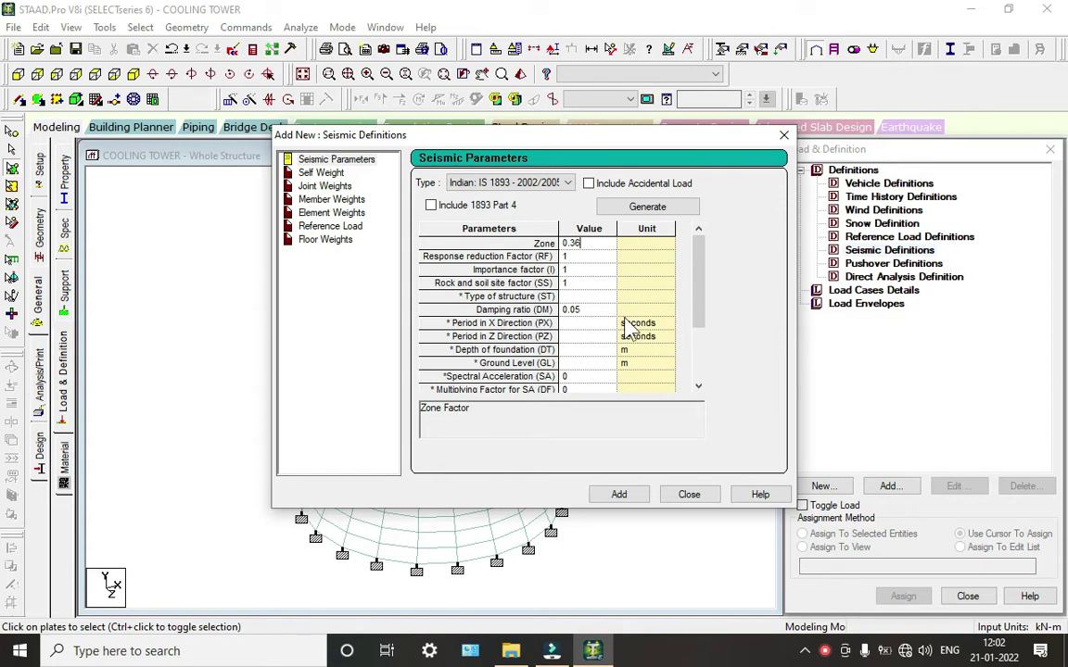
left_click_drag(702, 297, 695, 370)
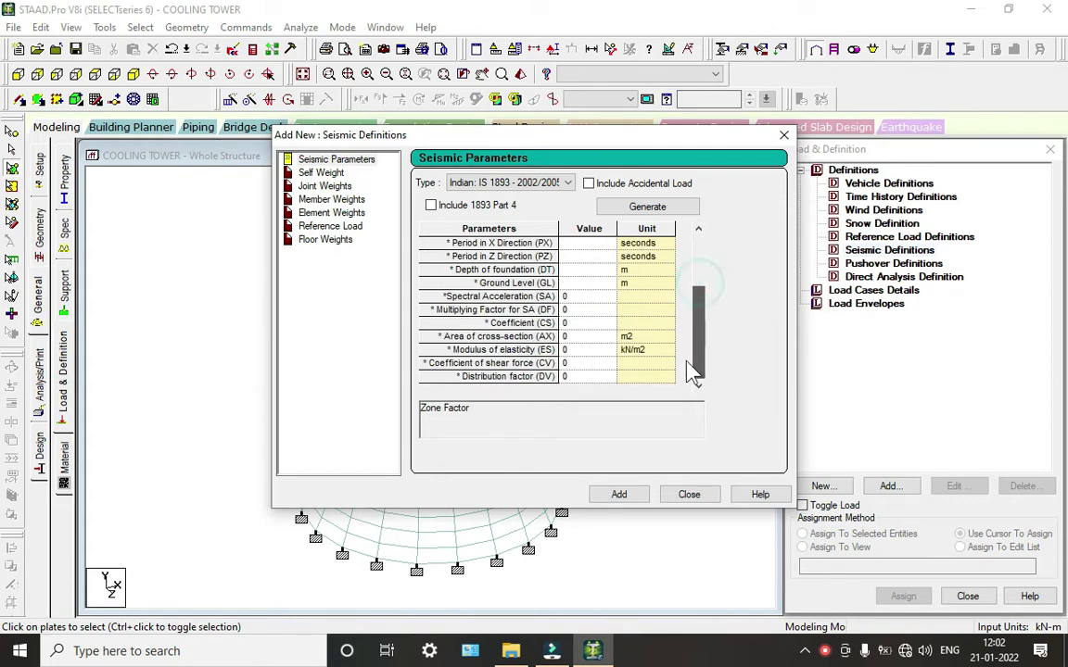
left_click(619, 497)
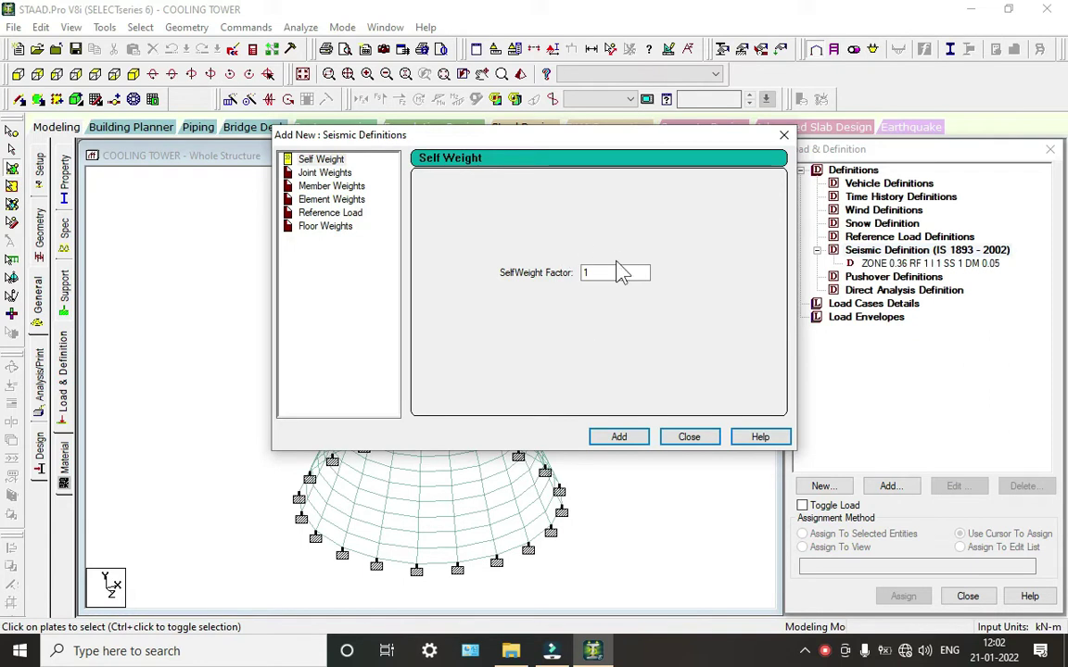
Add a self-weight factor of 1 to the seismic definition.
left_click(626, 446)
left_click(695, 443)
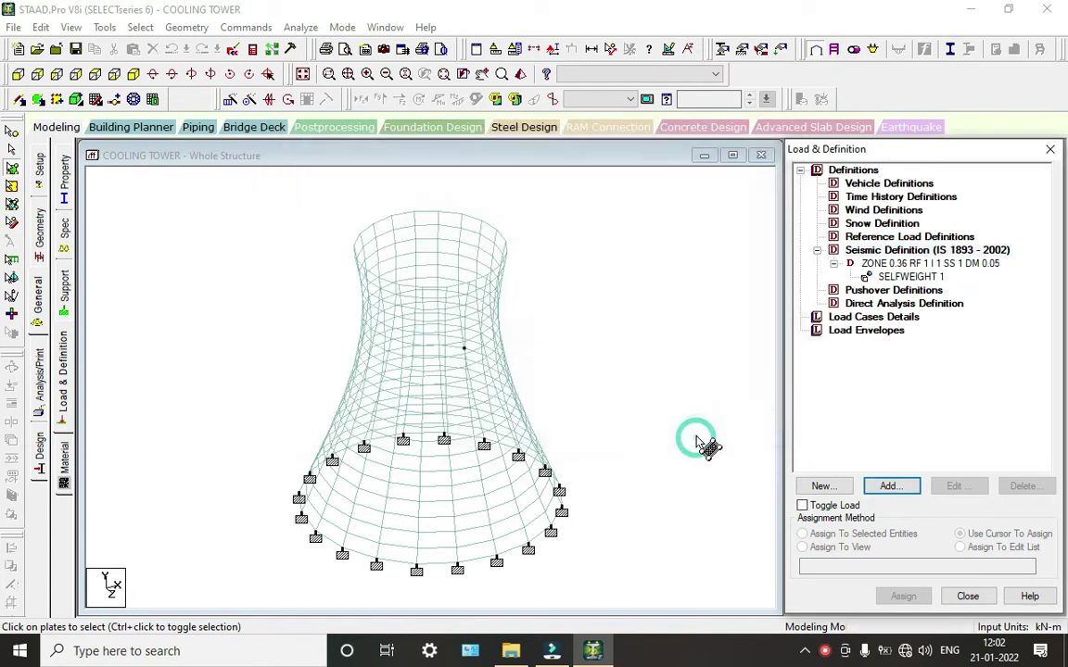
left_click(847, 317)
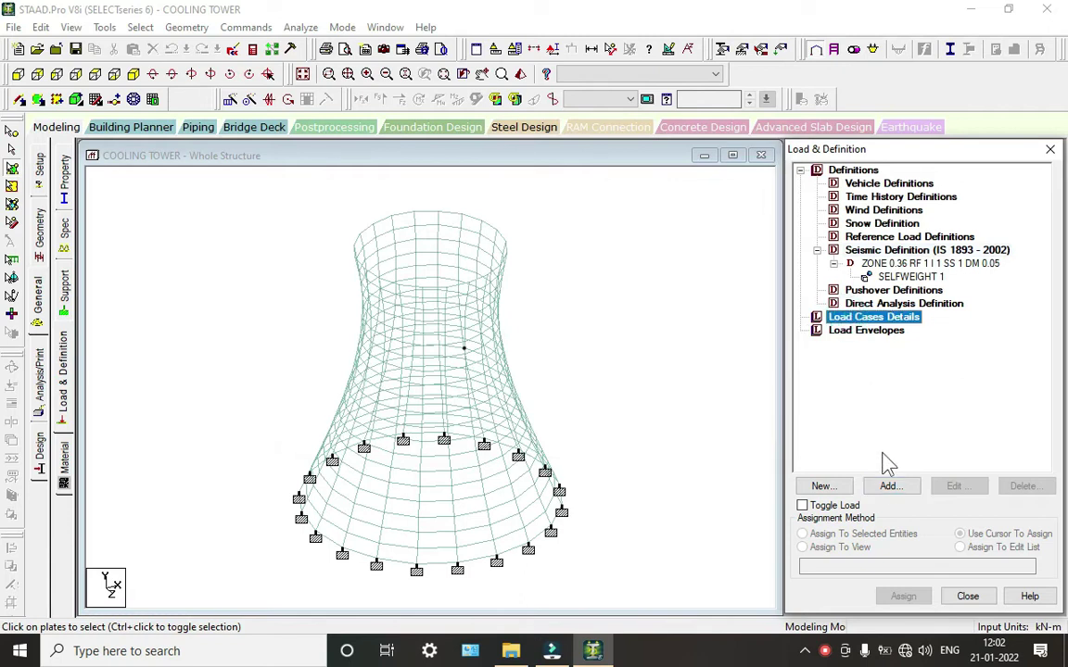
Create Seismic load case 1 titled EQ X.
left_click(887, 486)
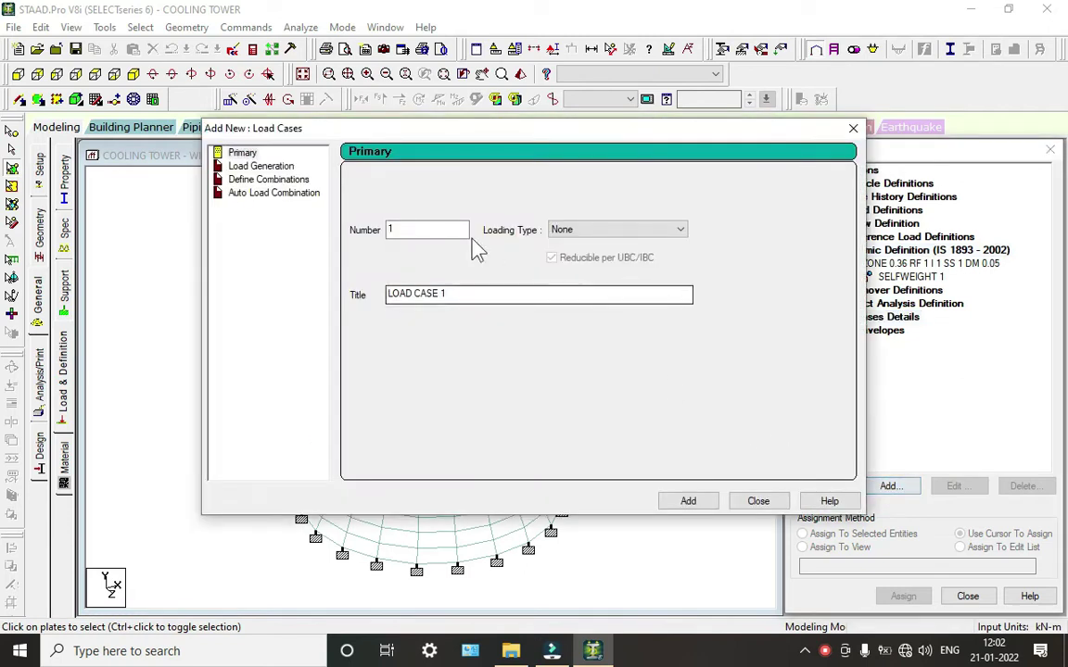
left_click(605, 231)
left_click(579, 290)
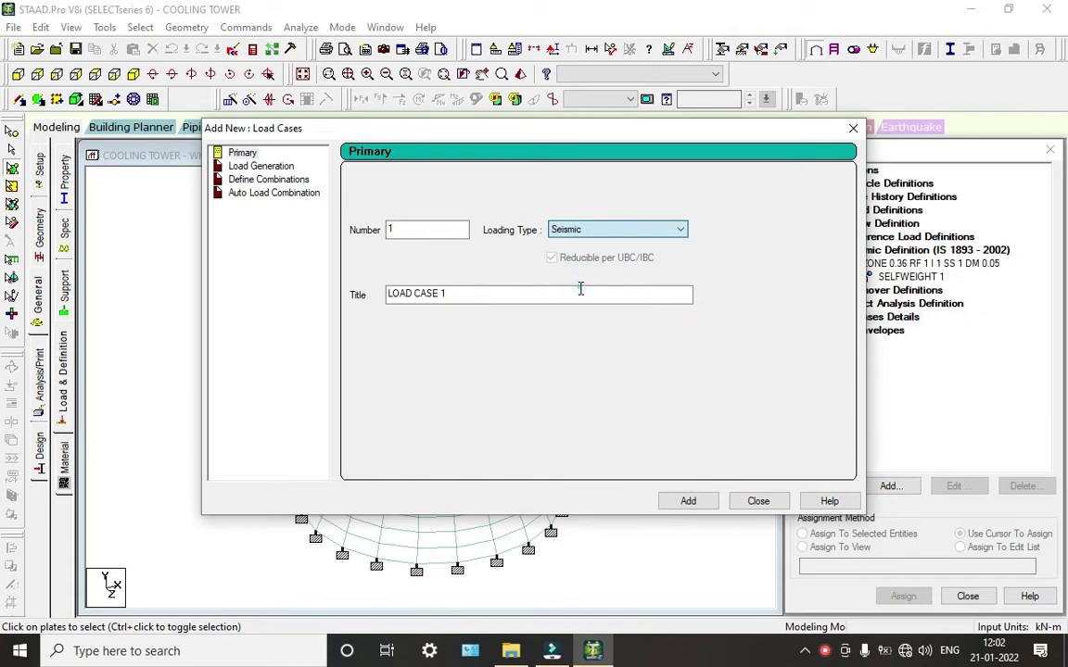
left_click(525, 293)
type("EQ X")
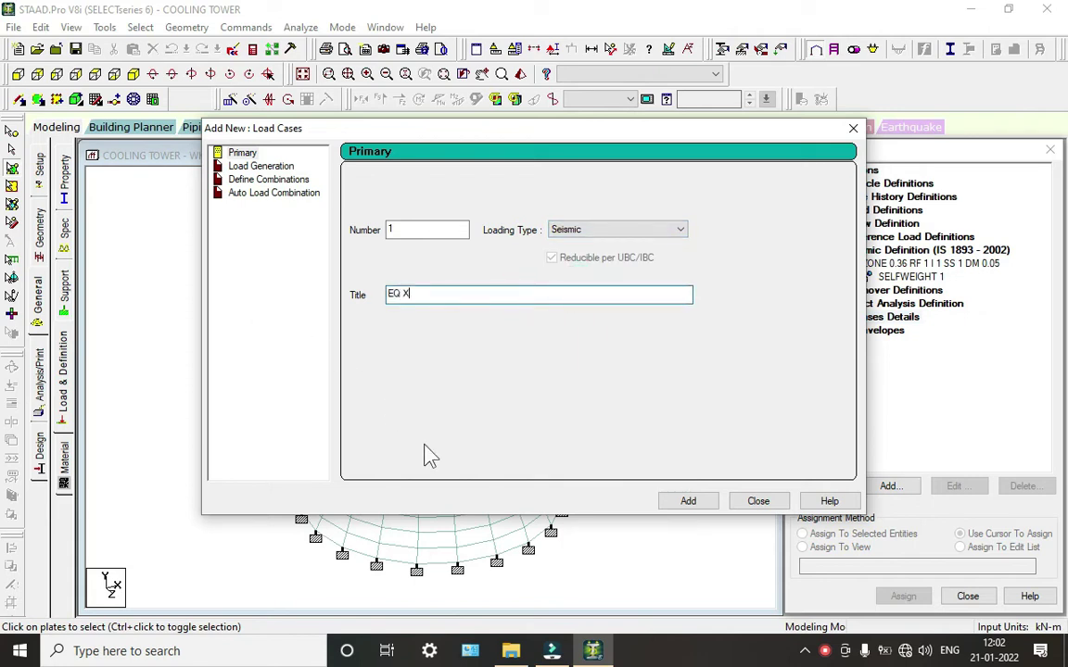
left_click(686, 502)
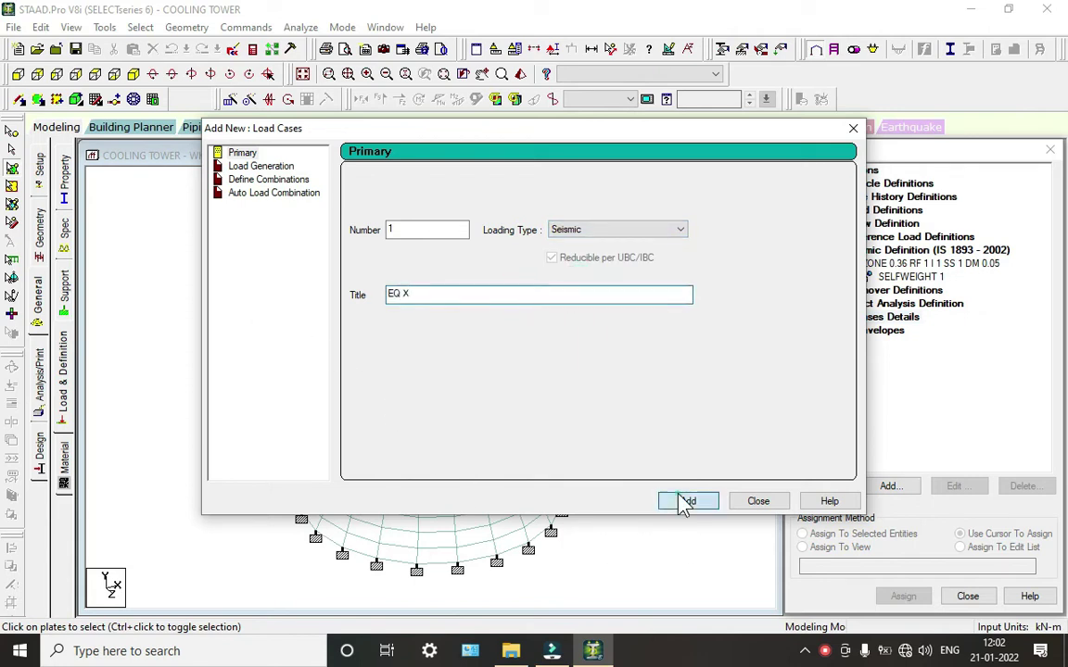
left_click(758, 501)
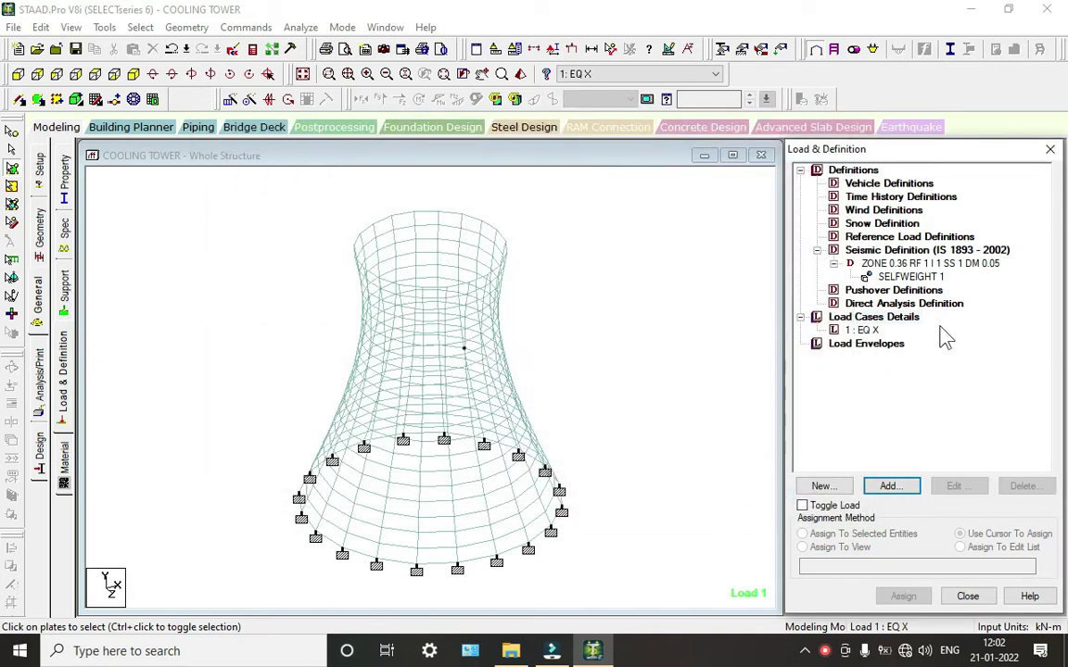
Add a seismic load in the X direction with factor 1 to EQ X.
left_click(865, 331)
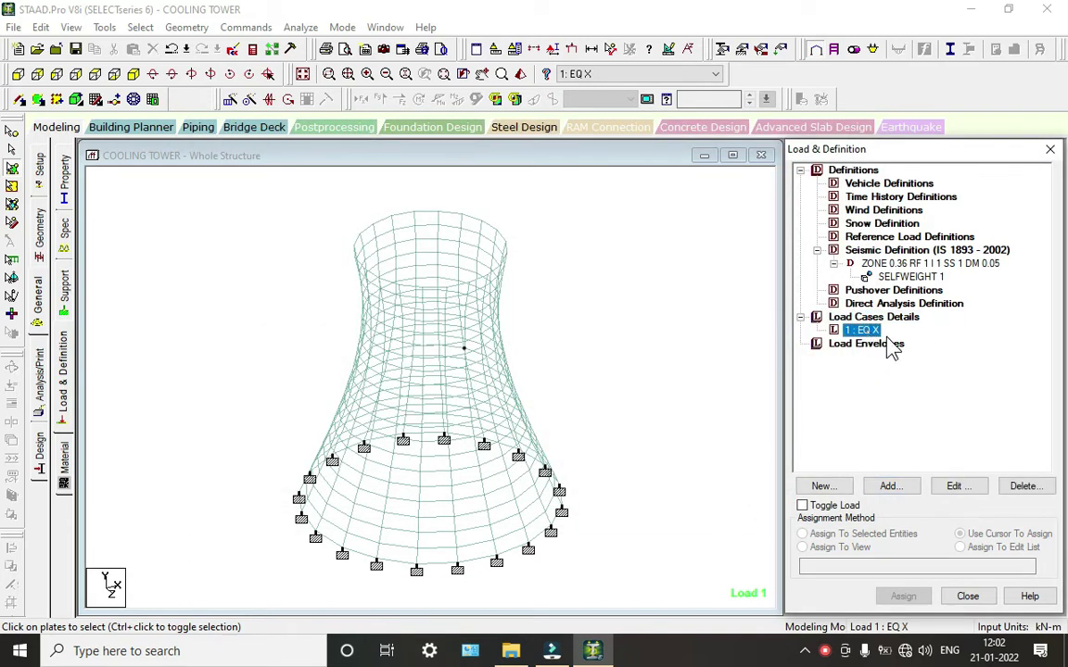
left_click(890, 487)
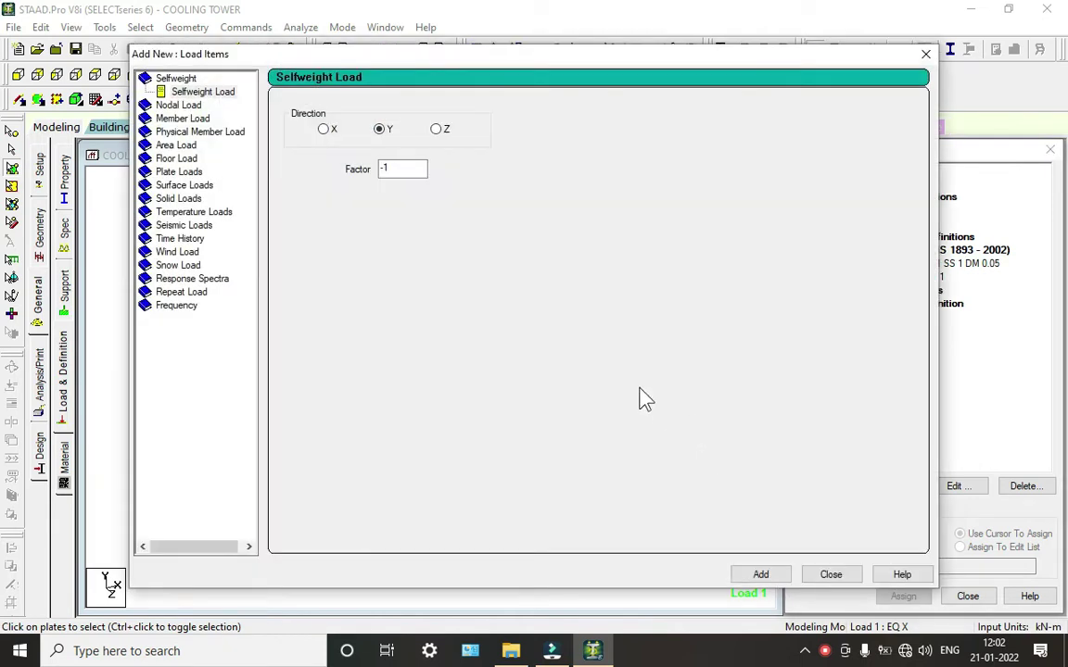
left_click(182, 227)
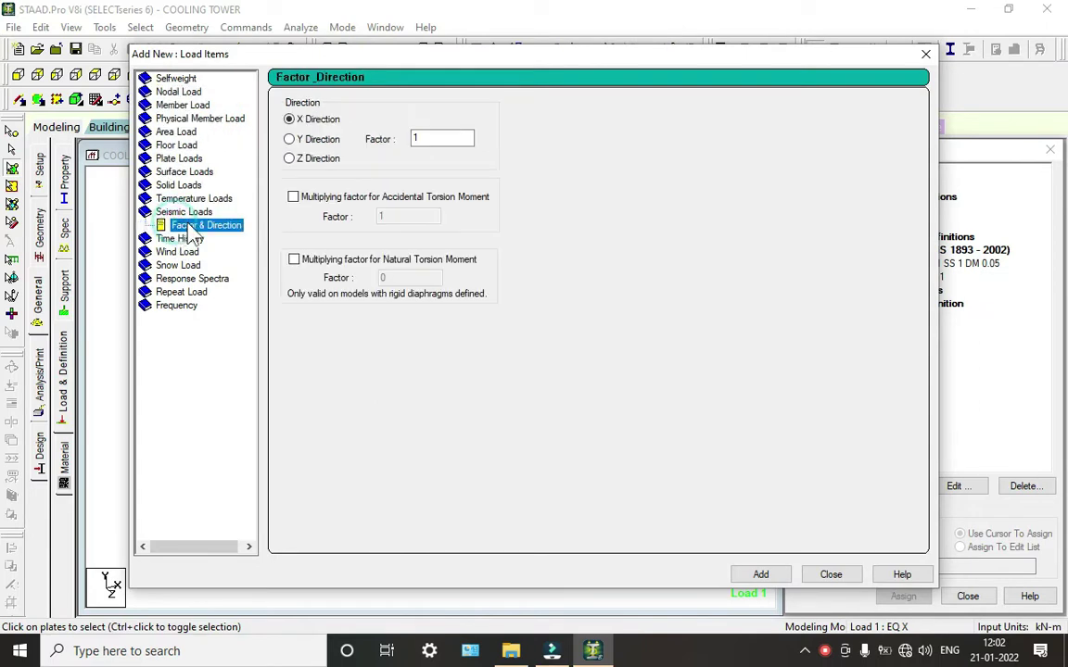
left_click(304, 121)
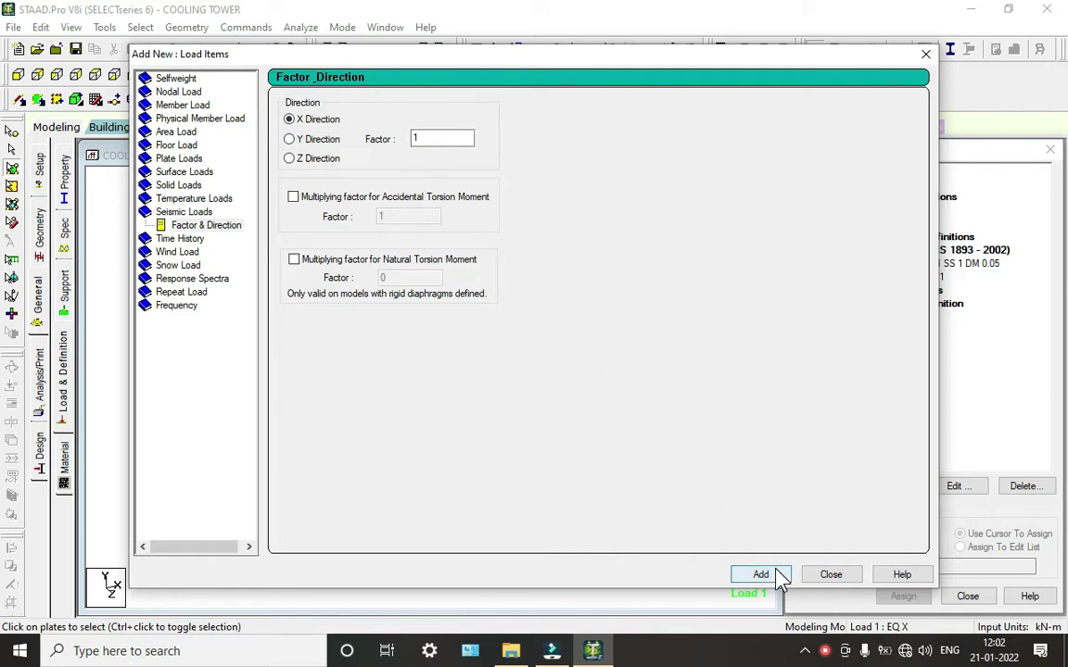
left_click(831, 574)
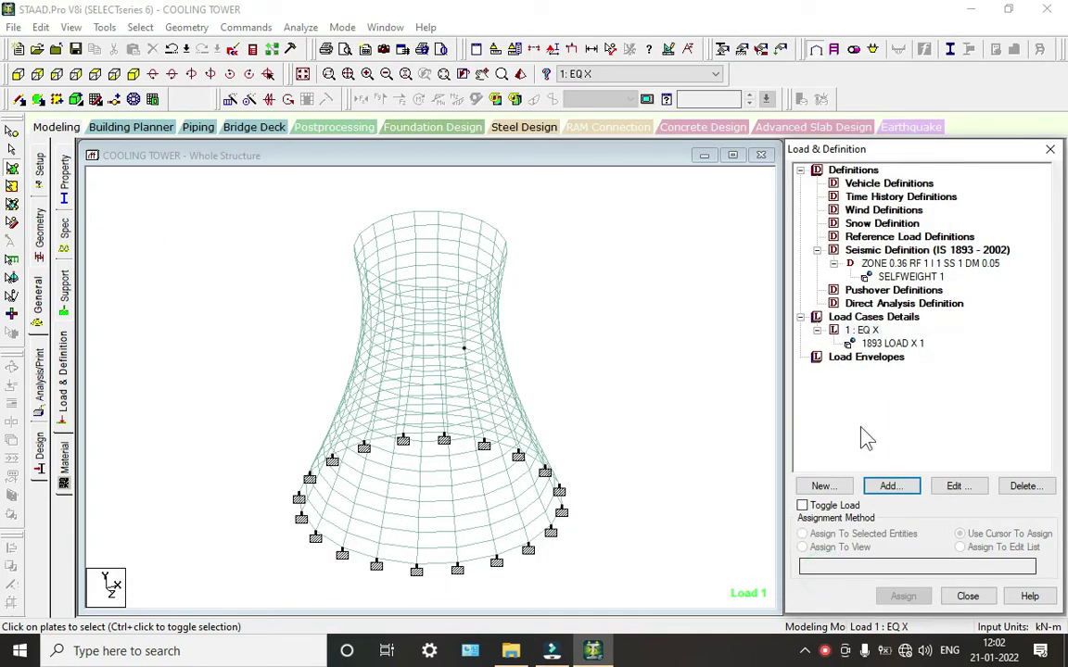
left_click(890, 343)
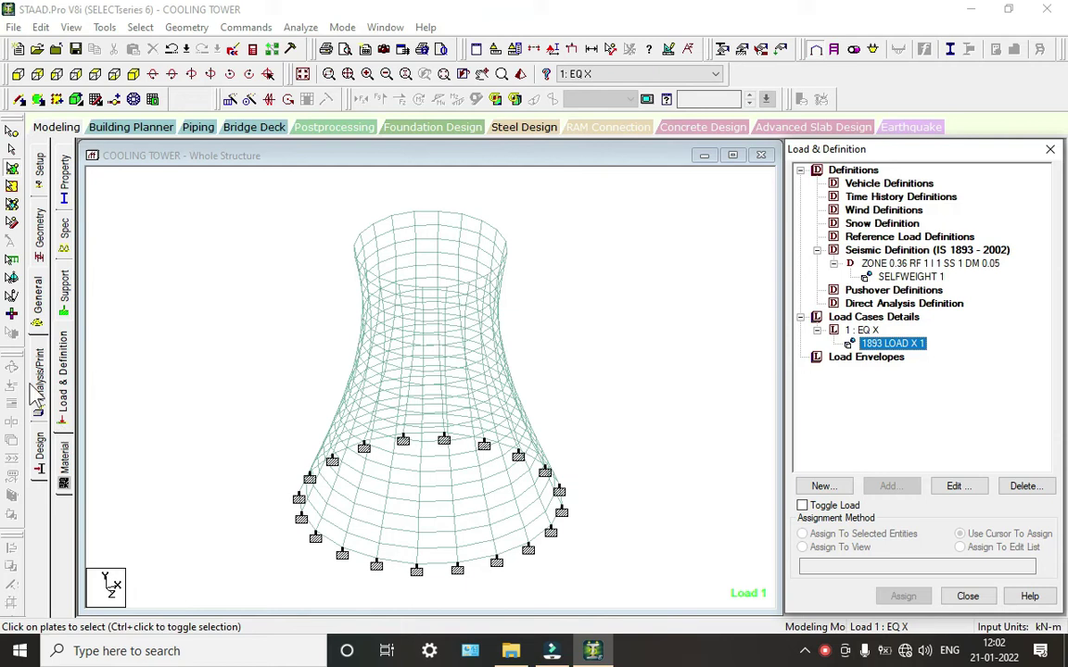
Add a Perform Analysis command.
left_click(37, 345)
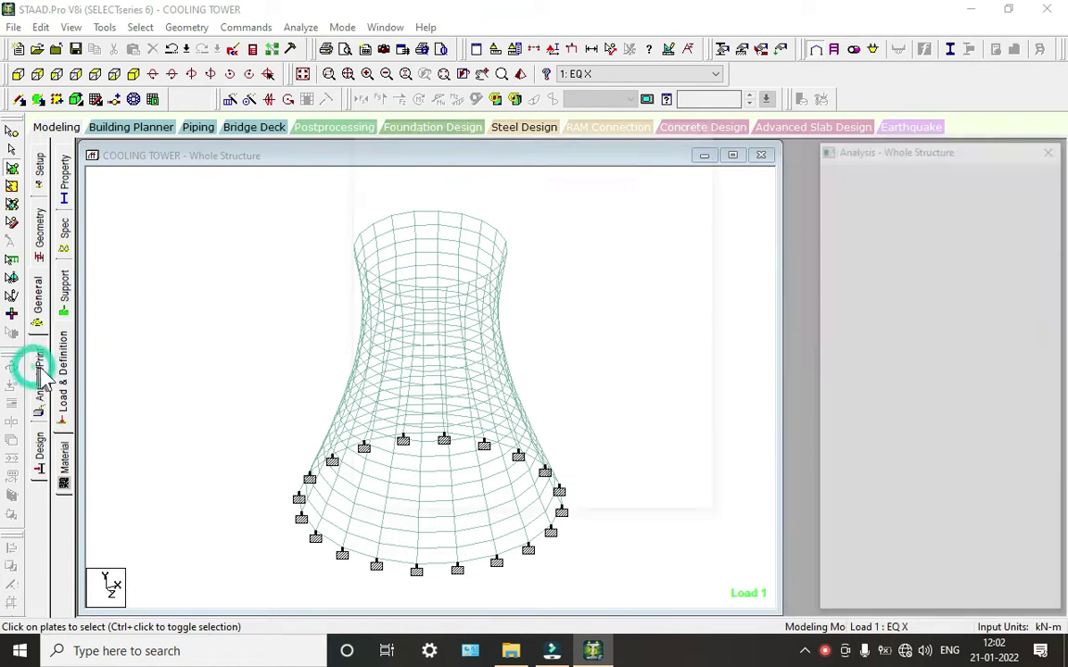
left_click(484, 508)
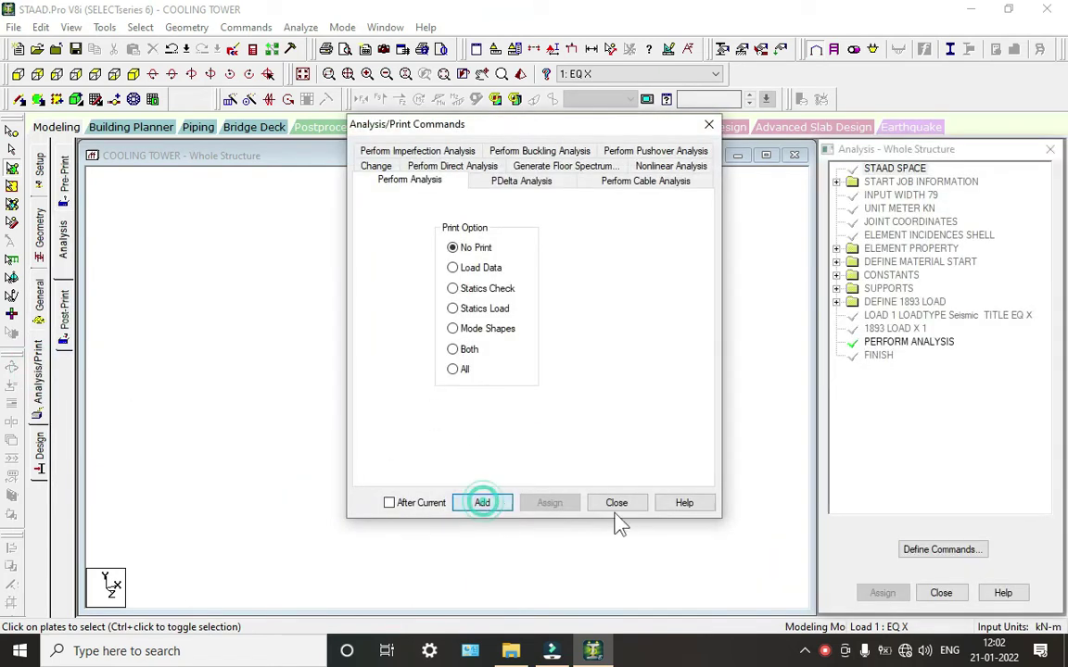
left_click(616, 502)
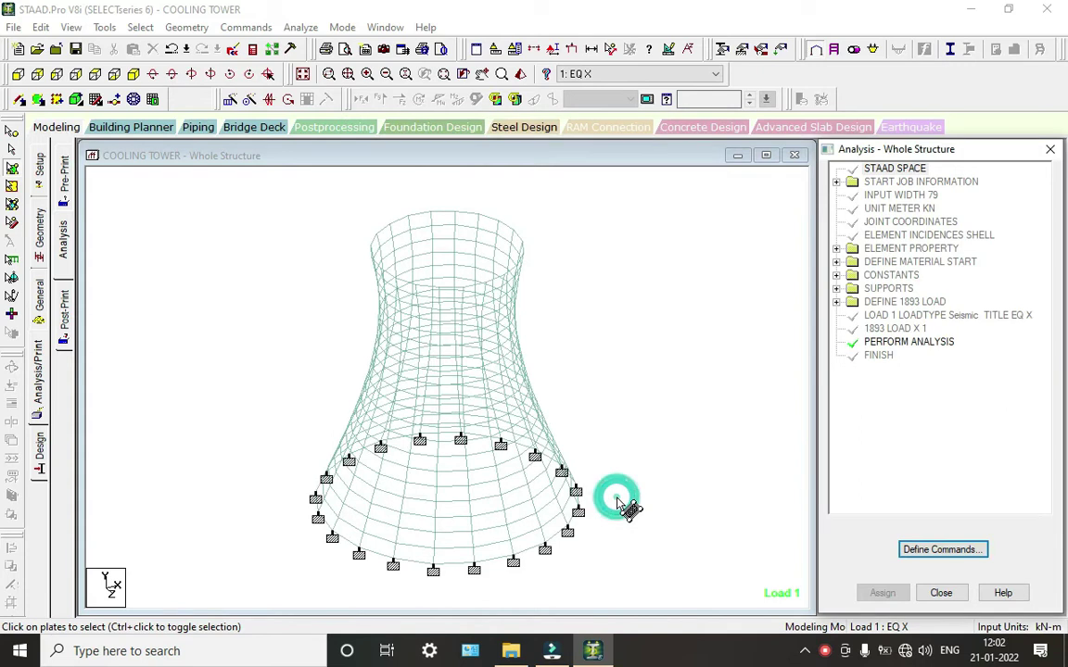
Run the analysis and go to post-processing mode once it finishes with 0 errors.
left_click(298, 27)
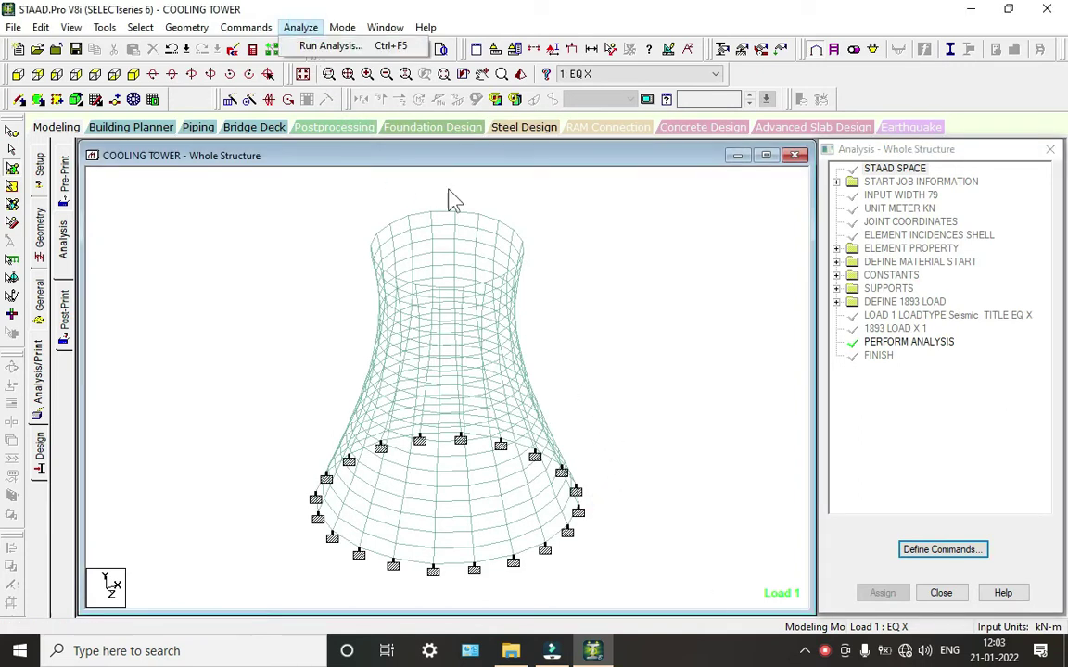
right_click(824, 650)
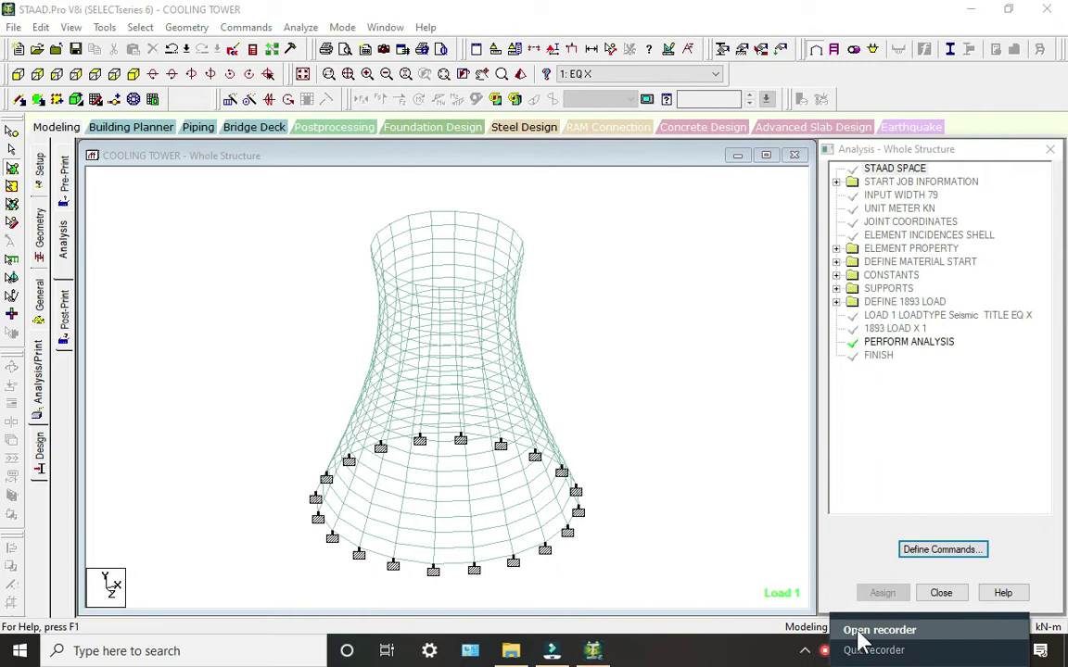
left_click(861, 633)
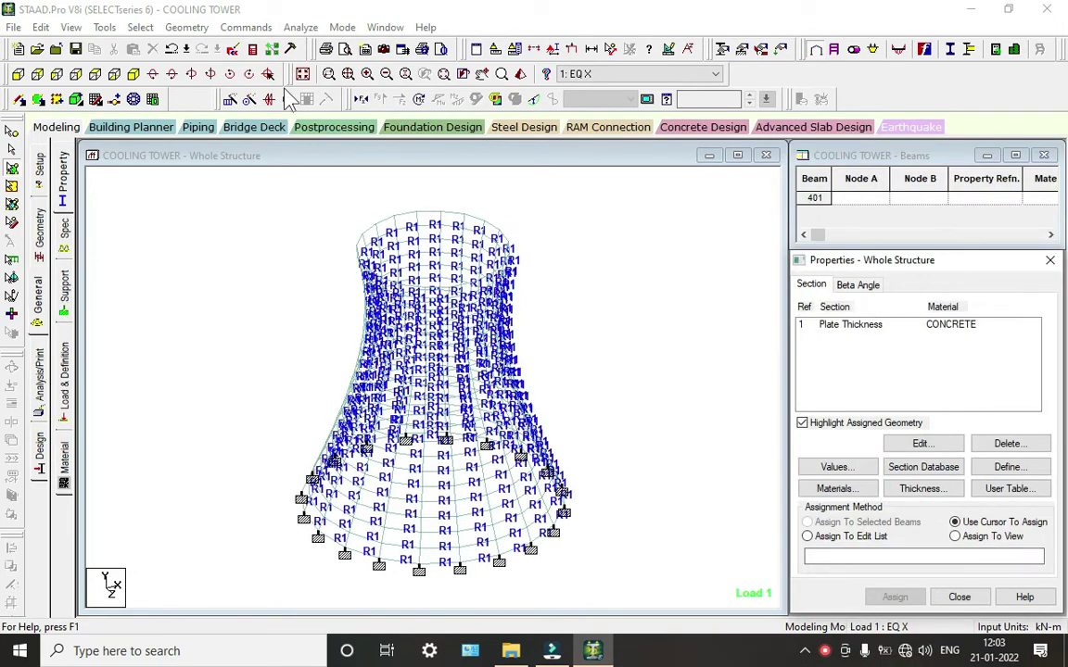
left_click(301, 27)
left_click(310, 43)
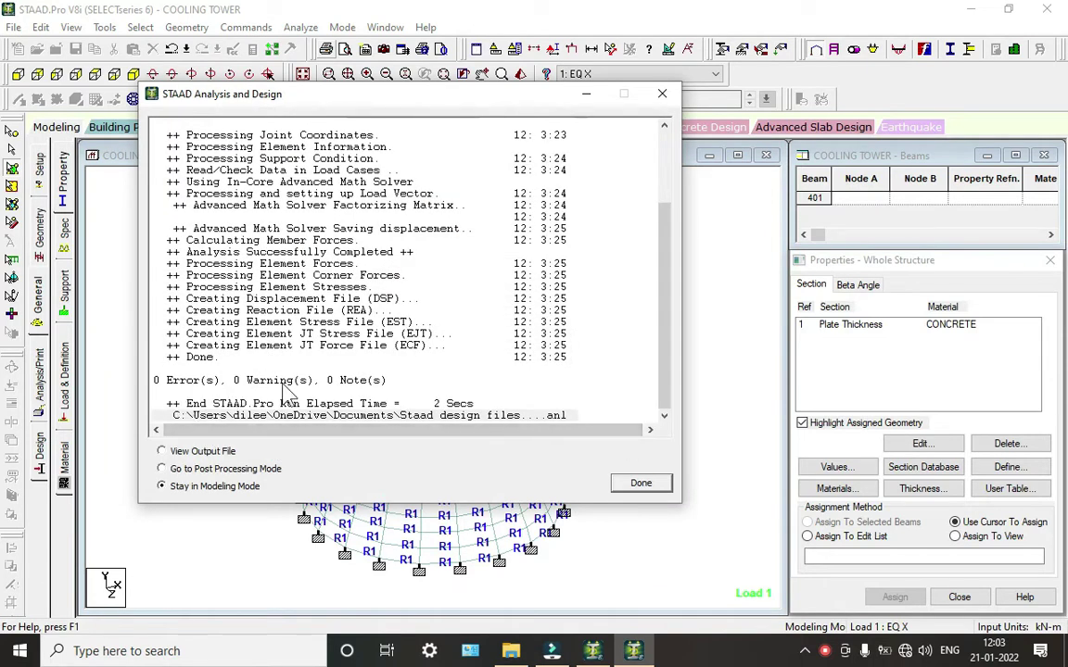
left_click(186, 468)
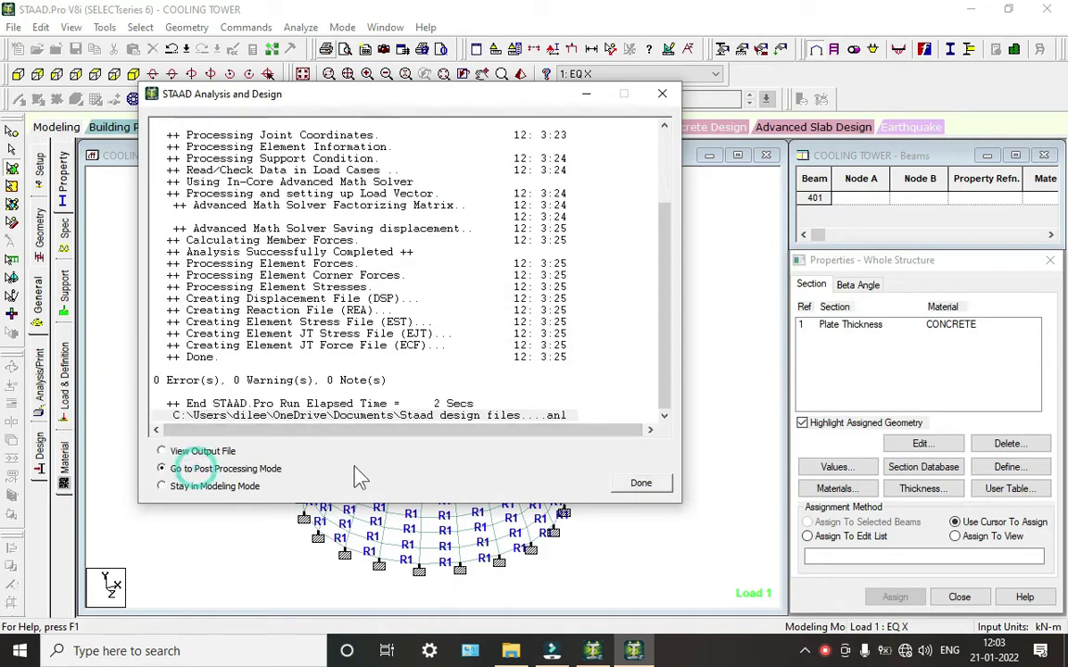
left_click(649, 484)
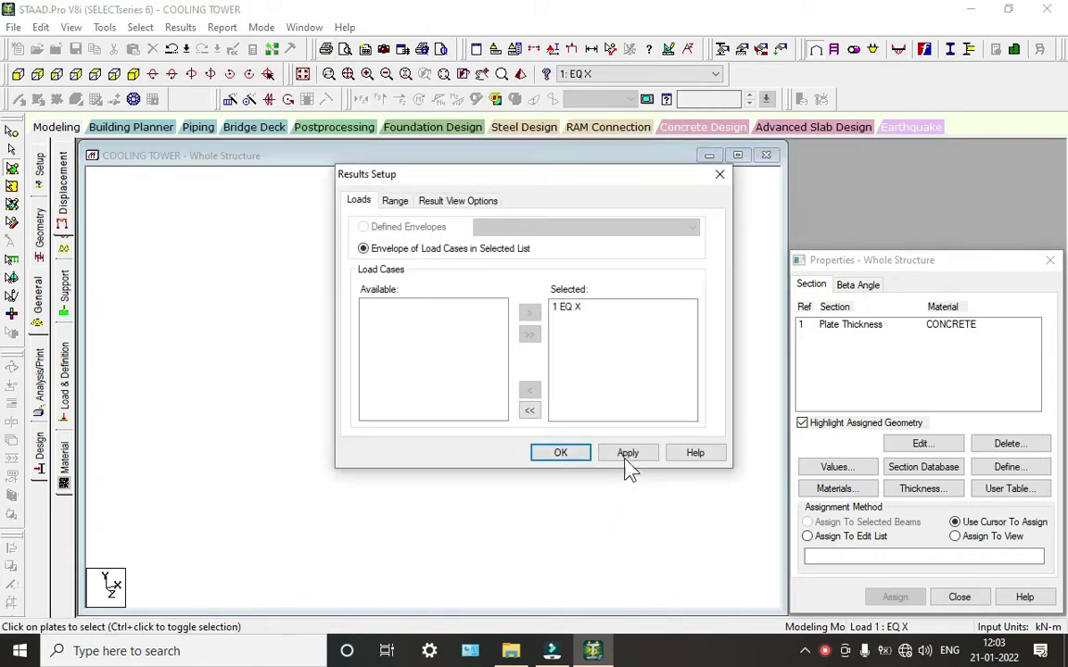
Accept the EQ X results and animate the tower's deflection.
left_click(565, 455)
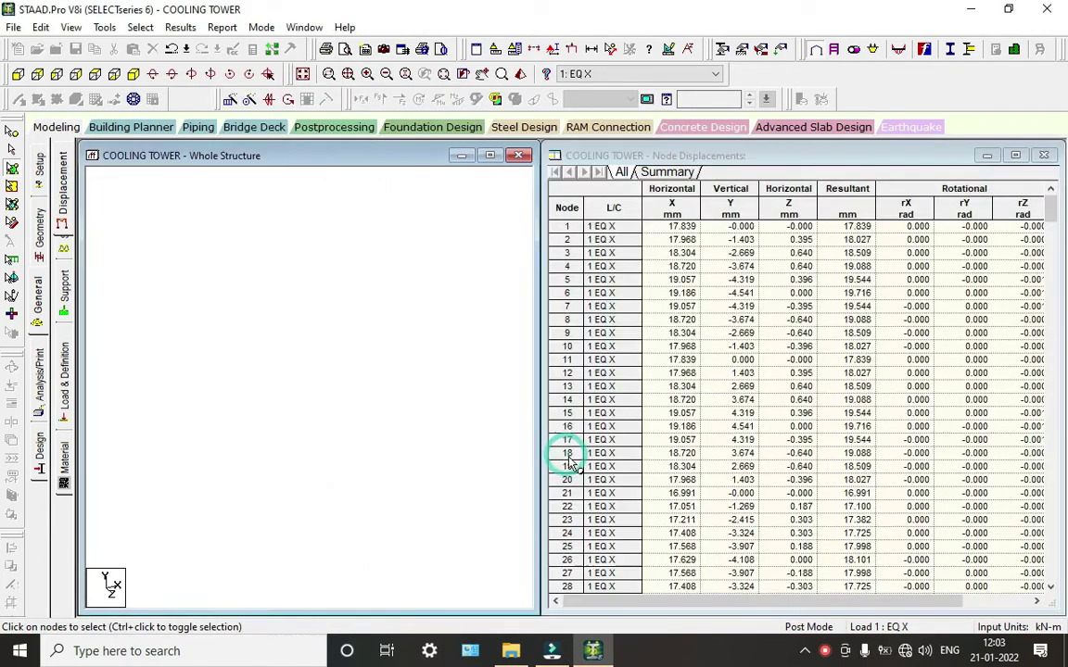
left_click(40, 276)
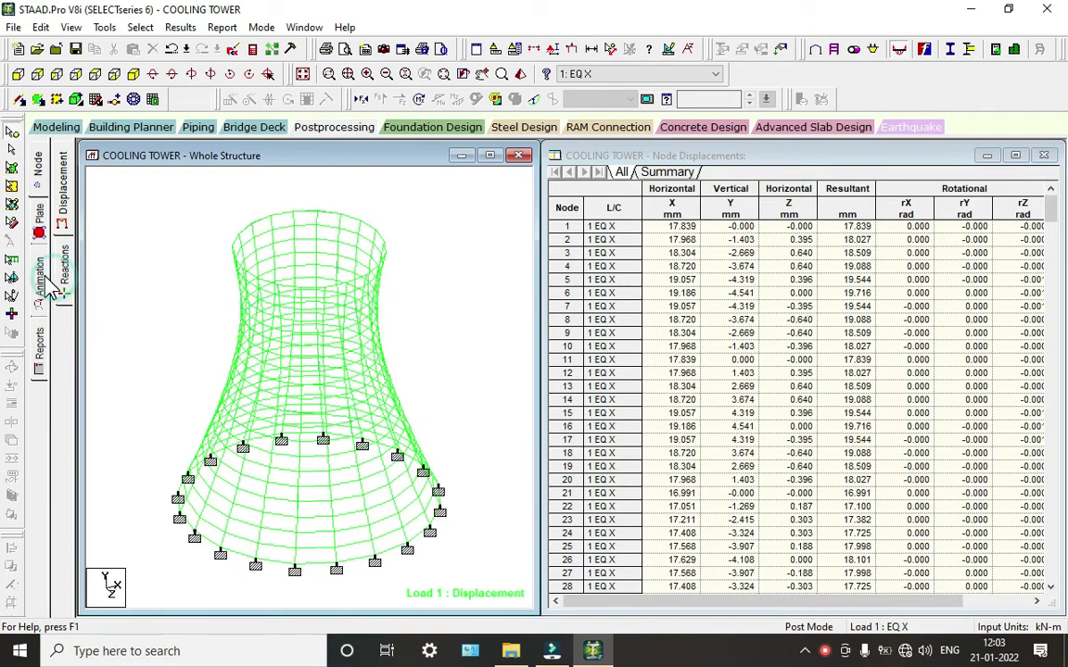
left_click(389, 168)
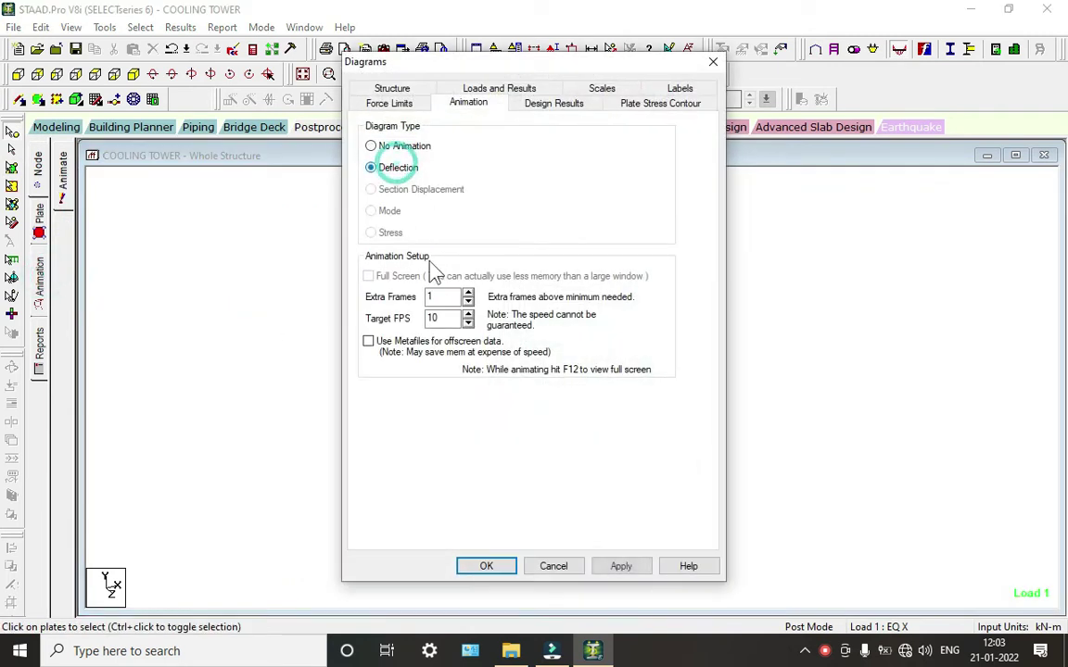
left_click(489, 565)
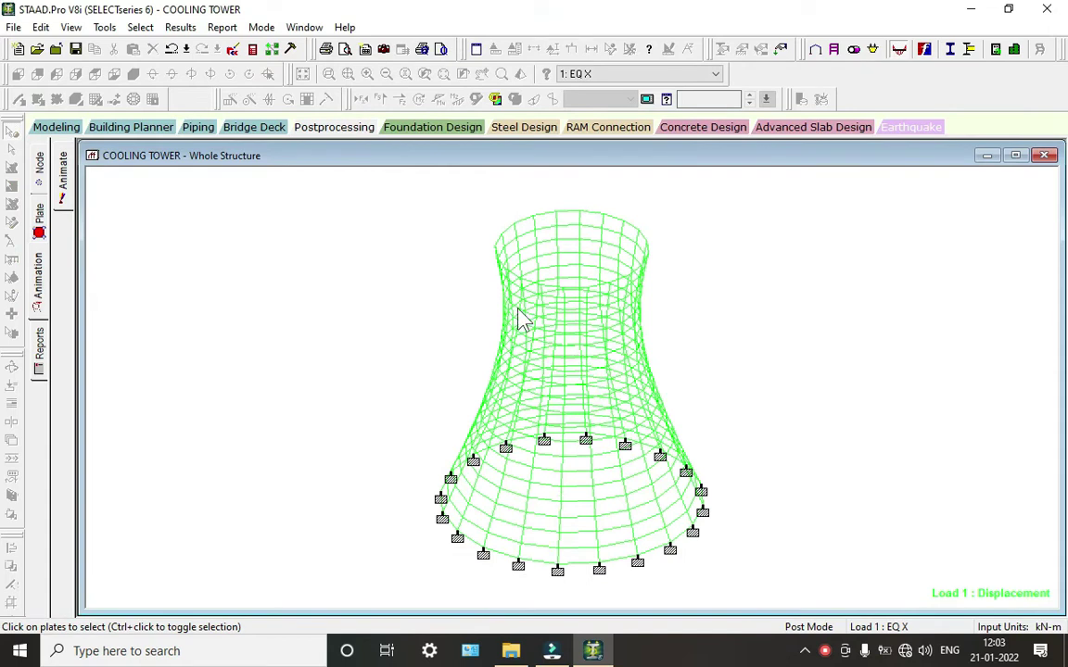
Show Max Absolute plate stress contours on the tower, orbit it, then return to modelling.
left_click(38, 211)
left_click(471, 159)
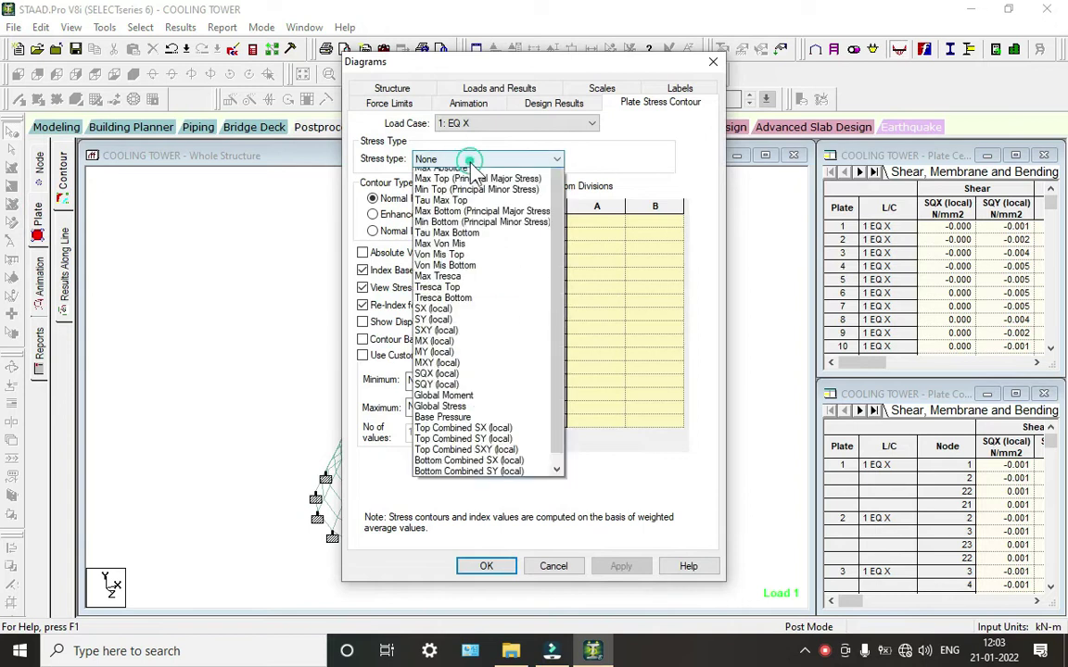
left_click(460, 178)
left_click(501, 569)
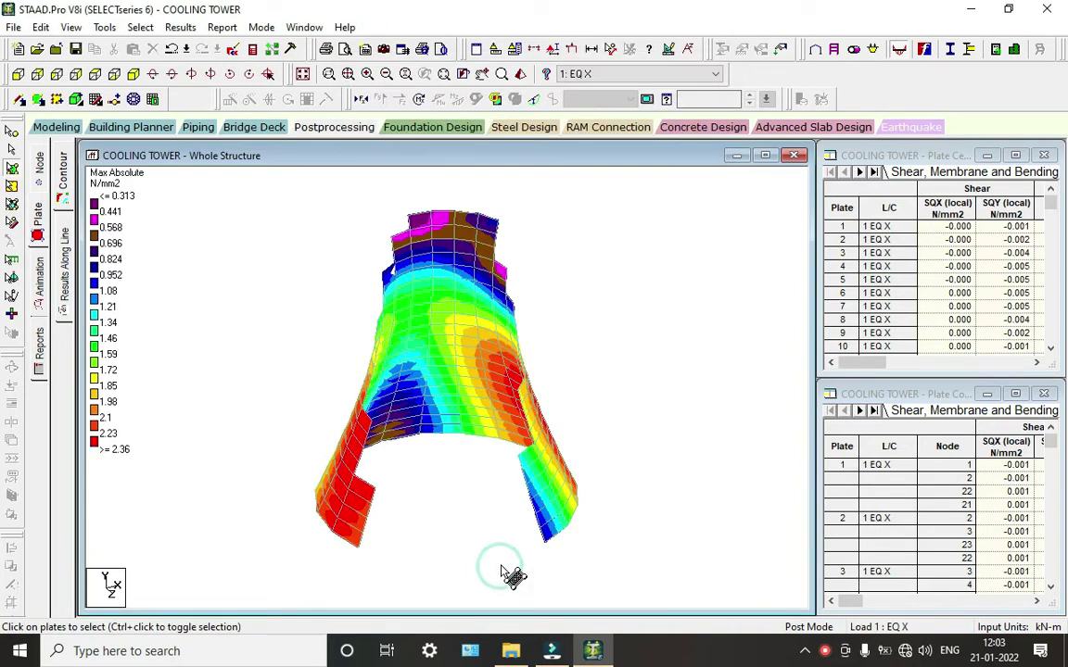
middle_click_drag(441, 310, 475, 432)
left_click(75, 127)
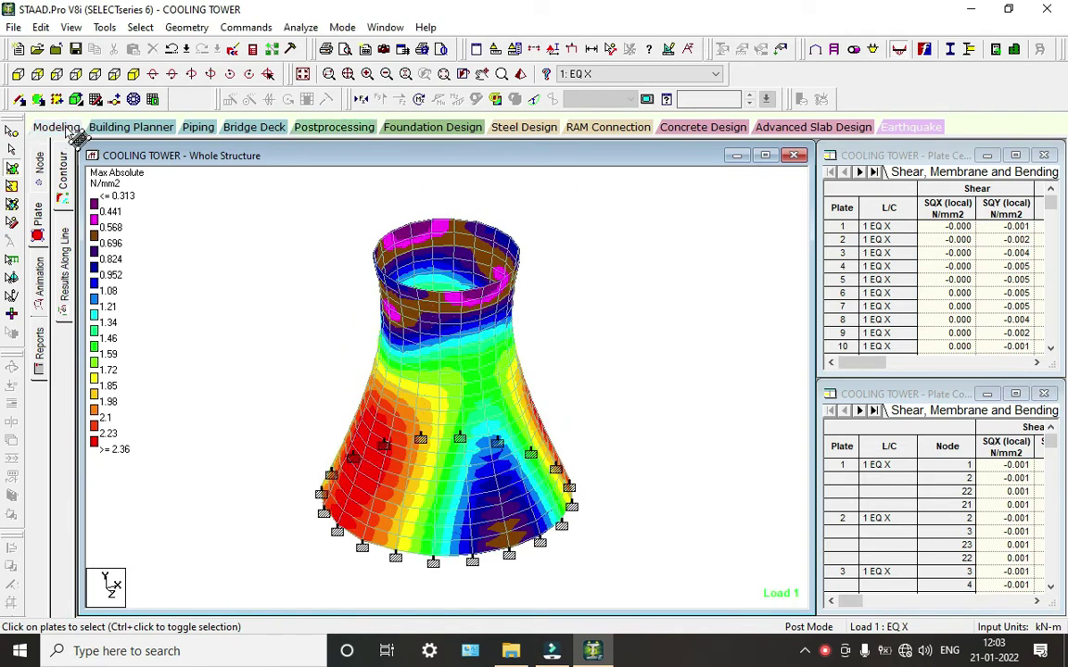
Go to the Load & Definition page and select the load cases group.
left_click(40, 375)
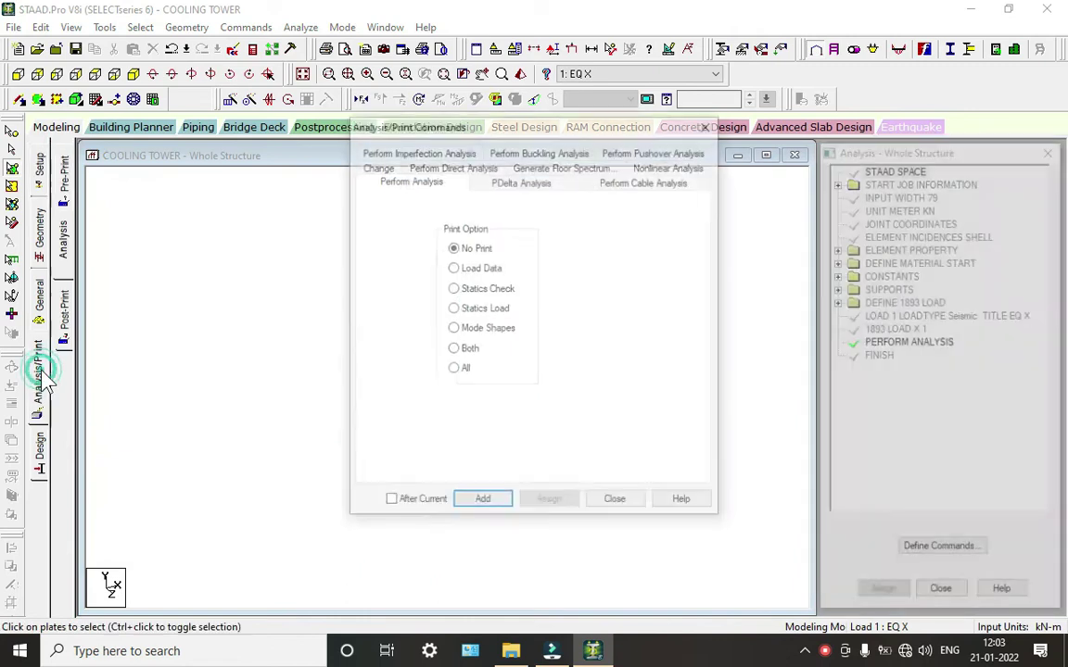
left_click(616, 502)
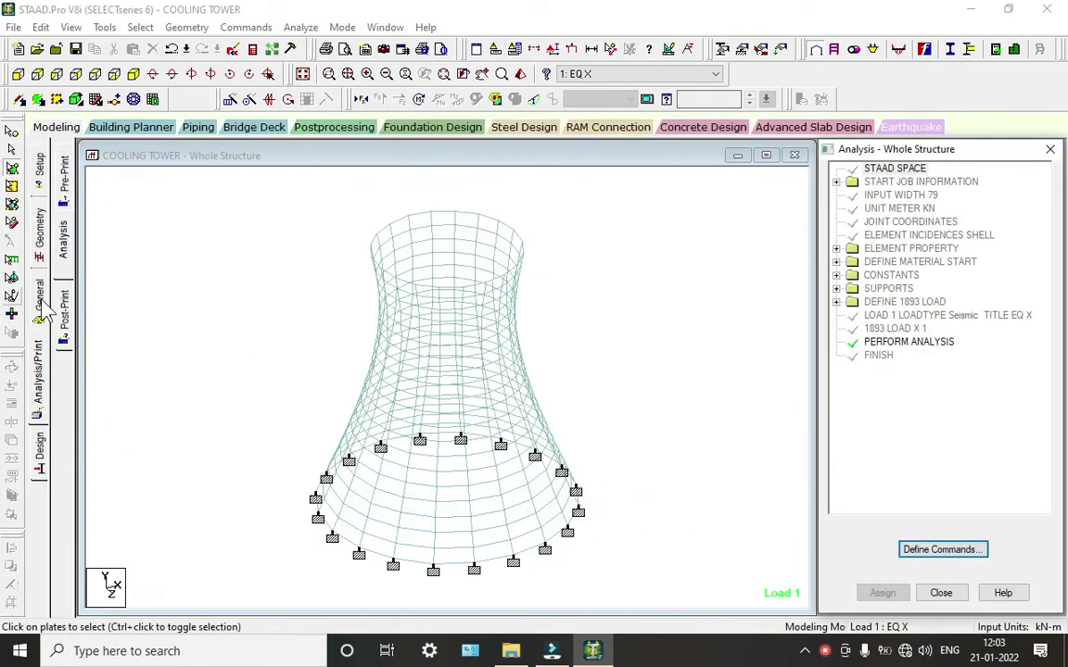
left_click(39, 297)
left_click(65, 369)
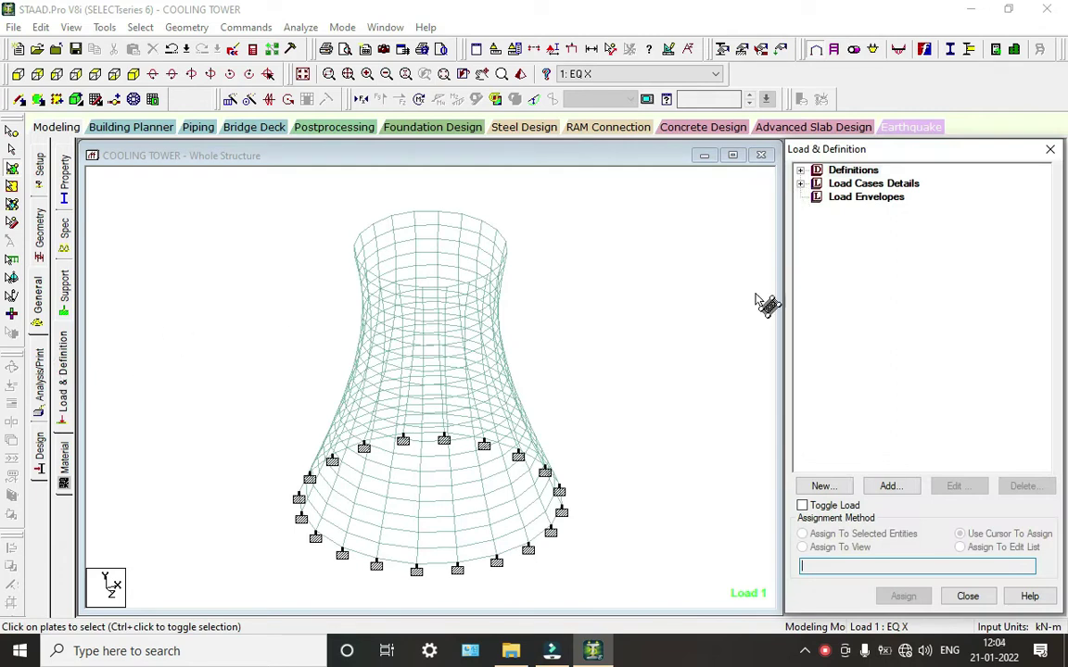
left_click(800, 183)
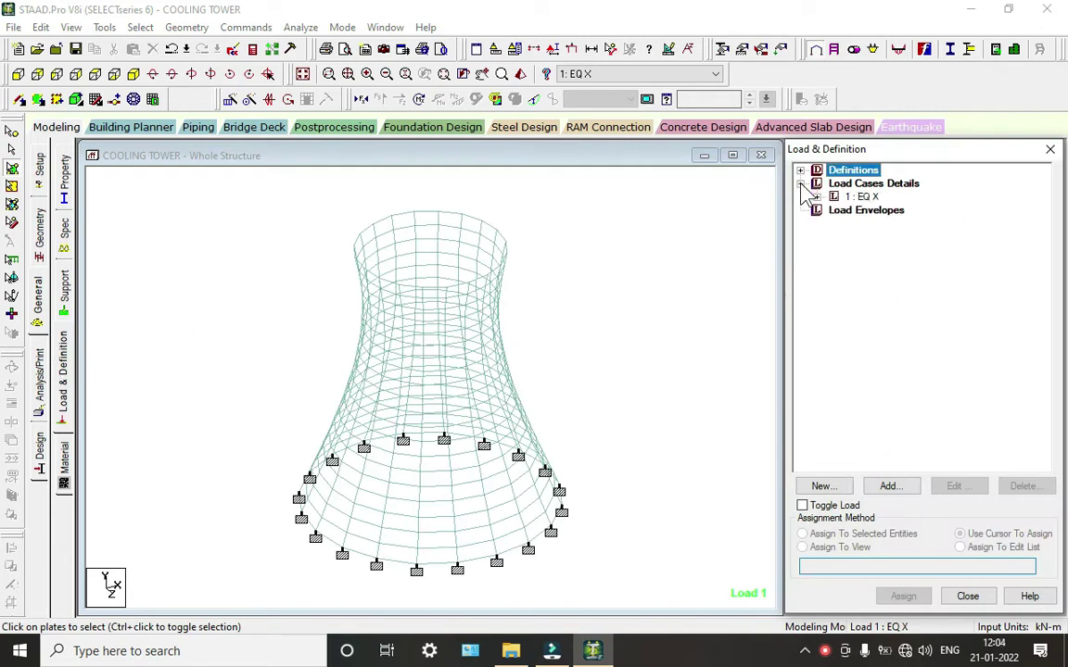
left_click(872, 184)
Add a Dead load case titled DL, accepting deletion of old result files.
left_click(901, 490)
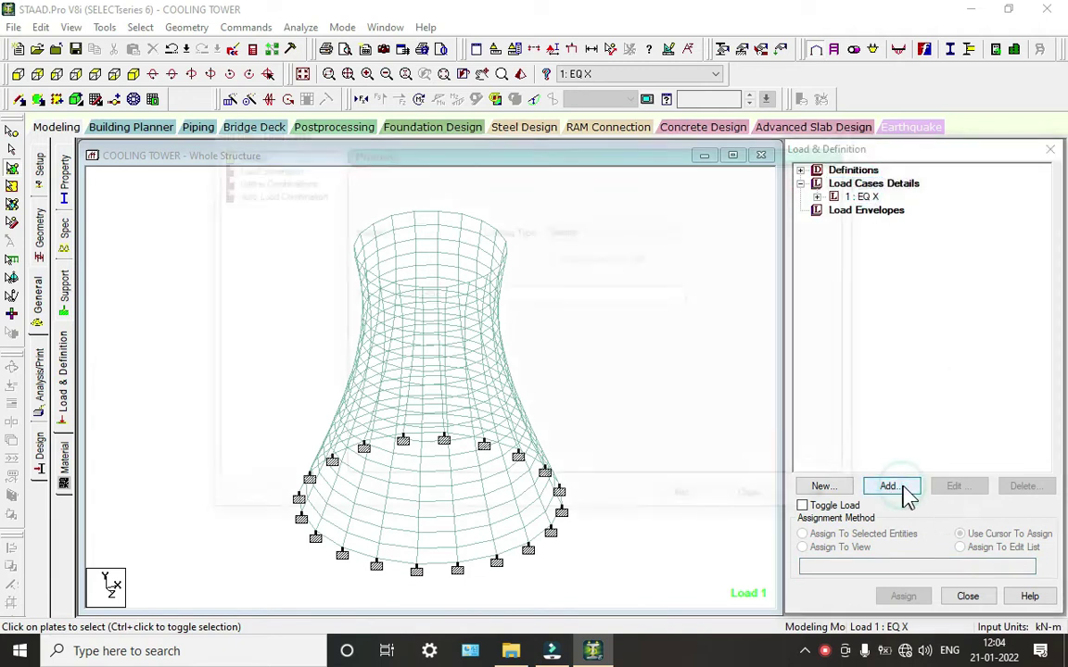
left_click(649, 232)
scroll(645, 245, "up", 2)
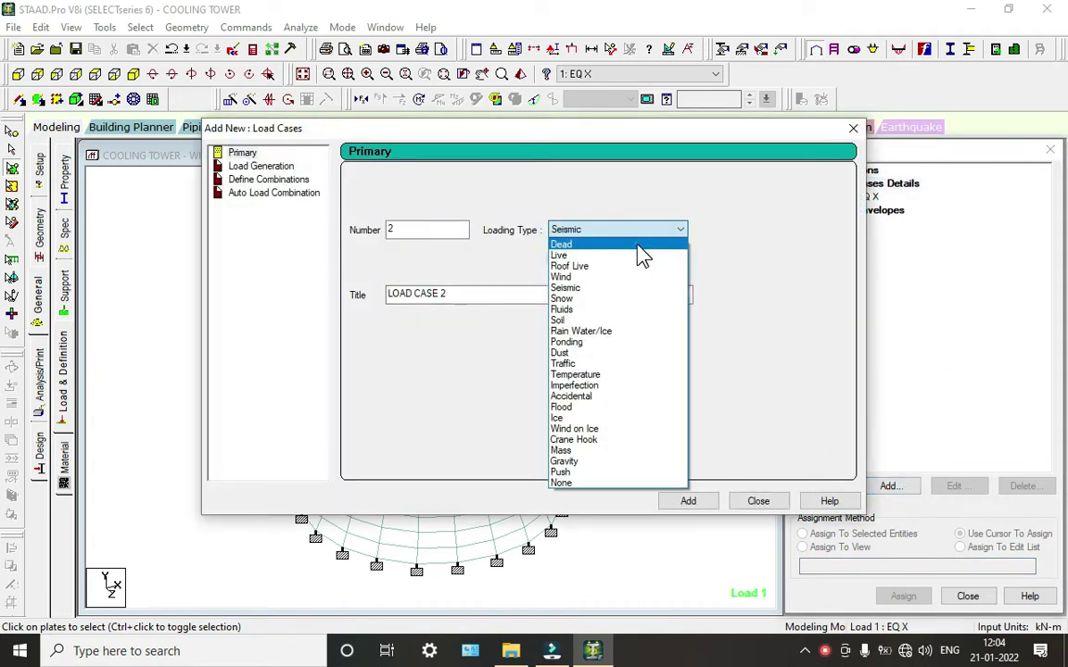
left_click(639, 243)
left_click_drag(466, 294, 310, 303)
type("D")
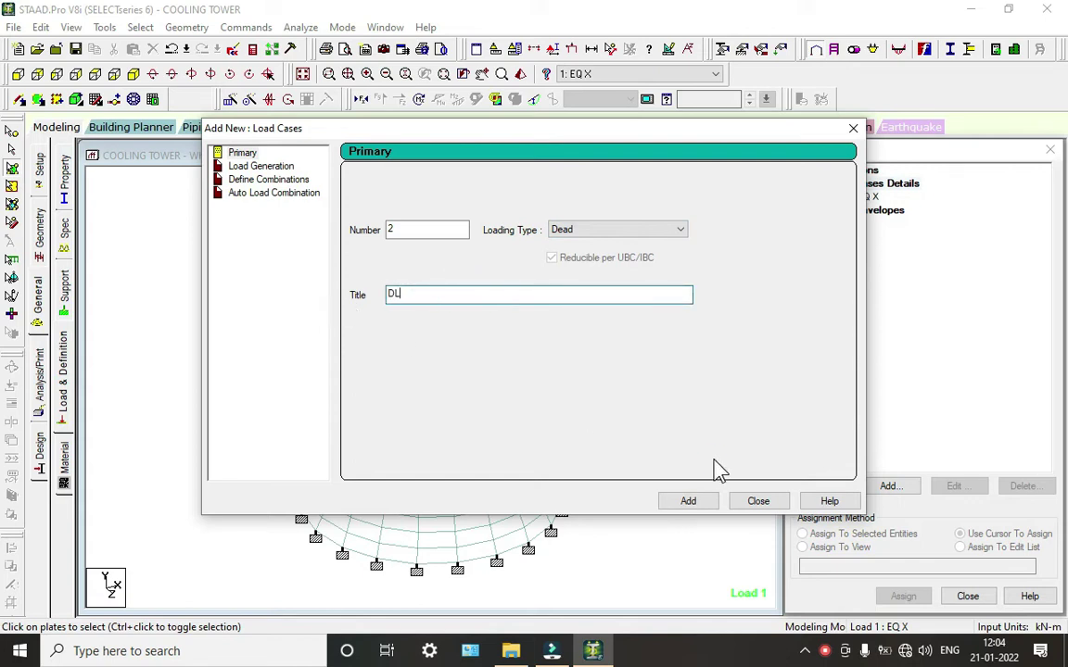
type("L")
left_click(688, 501)
left_click(589, 362)
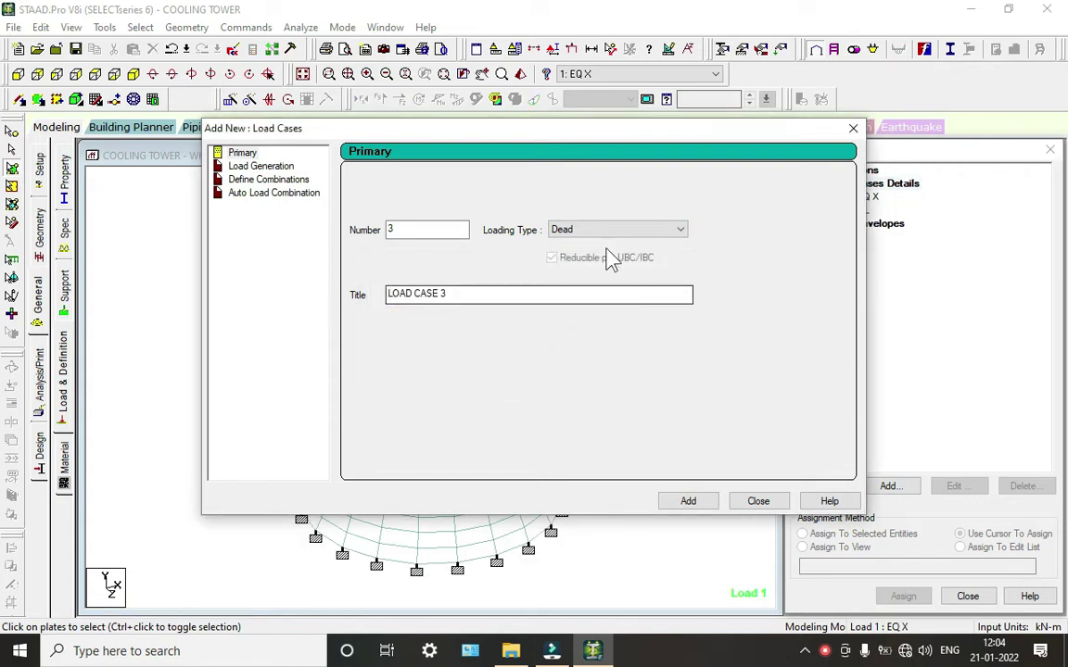
Add a Temperature load case titled TEMP and close the form.
left_click(615, 232)
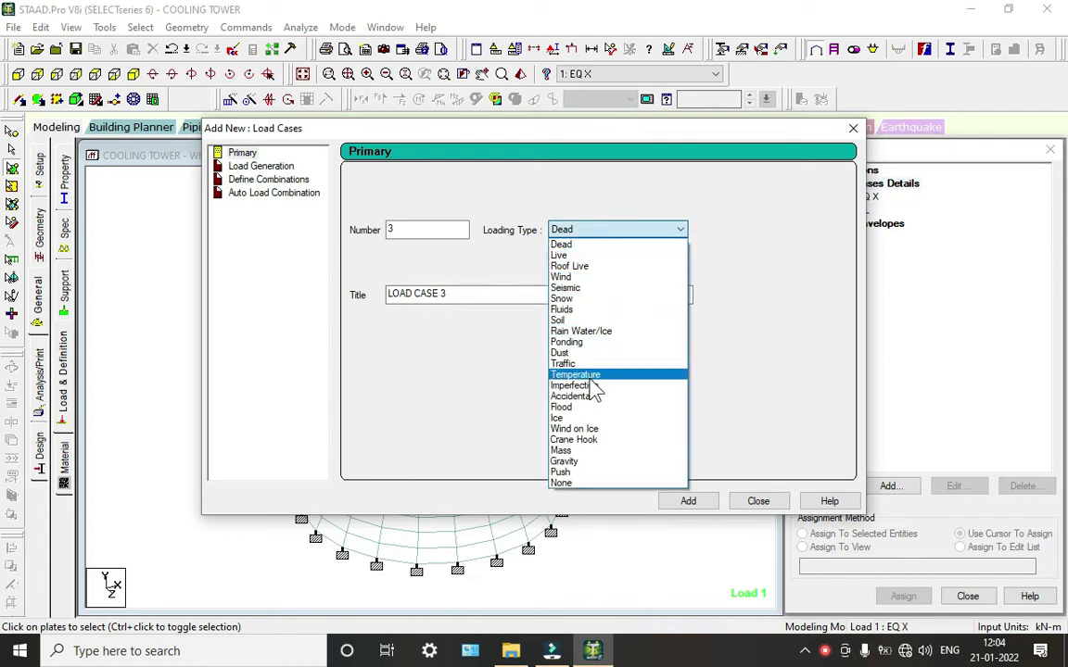
left_click(594, 378)
left_click_drag(508, 289, 341, 297)
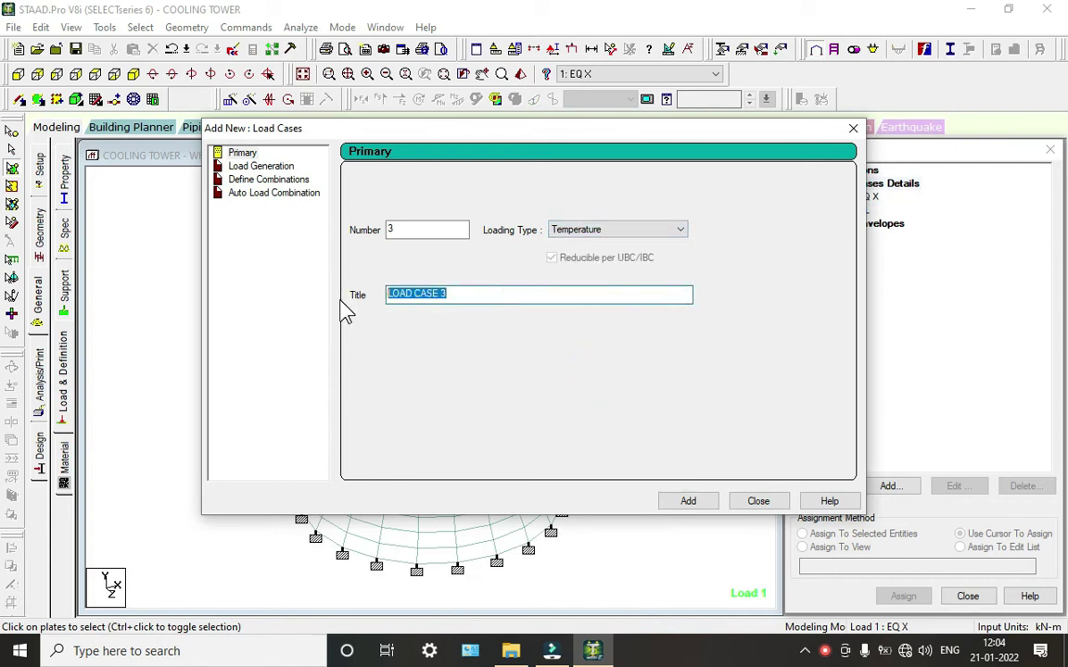
type("TEMP")
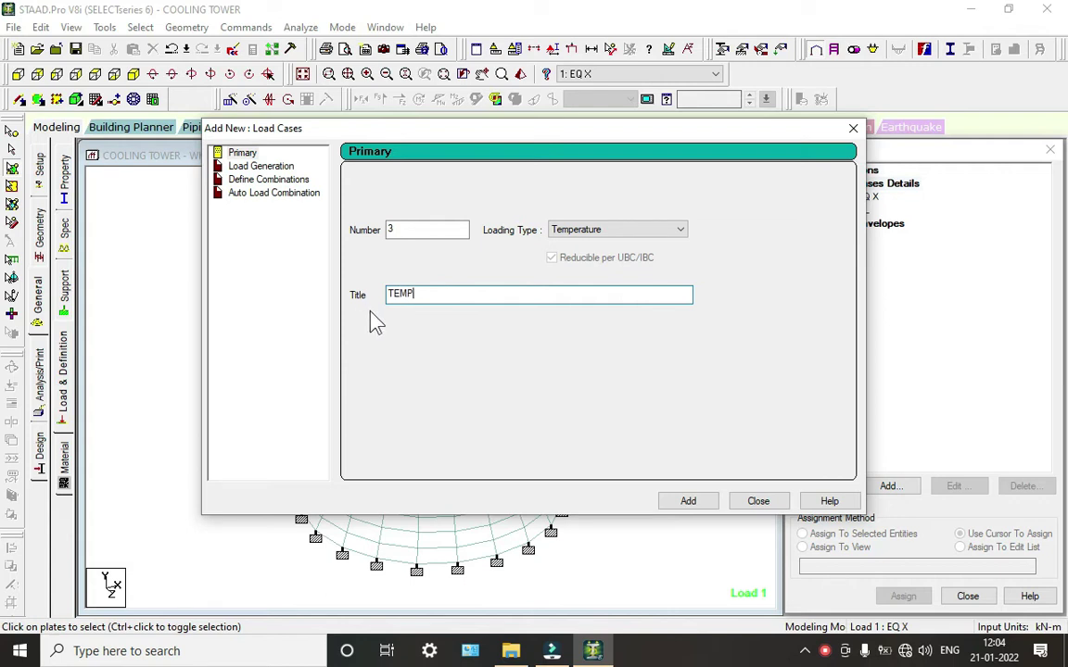
key("Return")
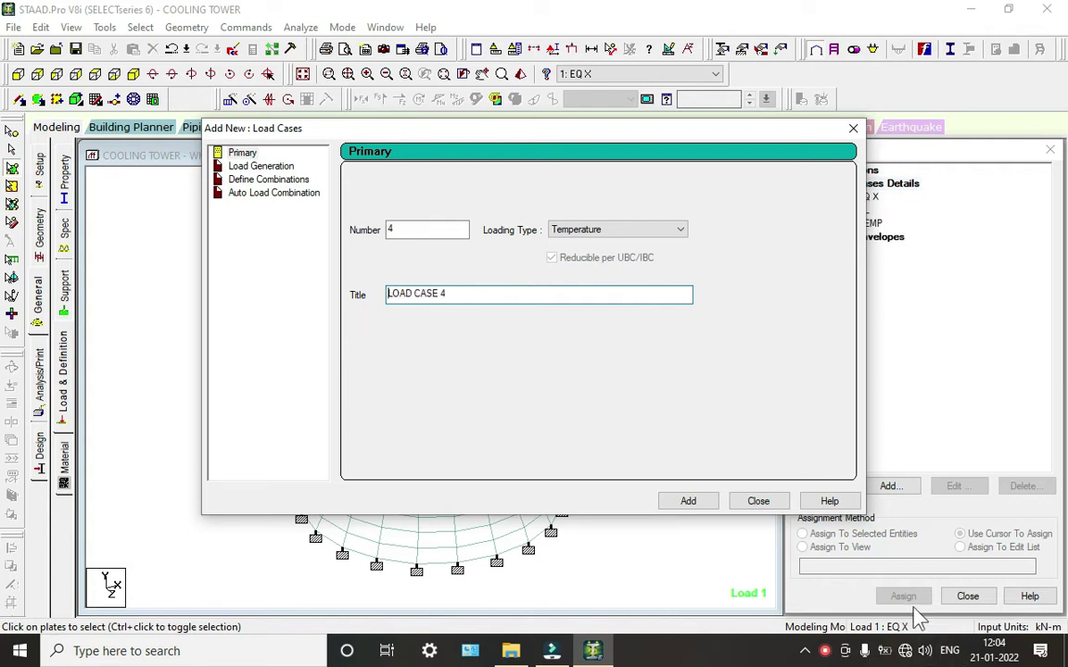
left_click(775, 502)
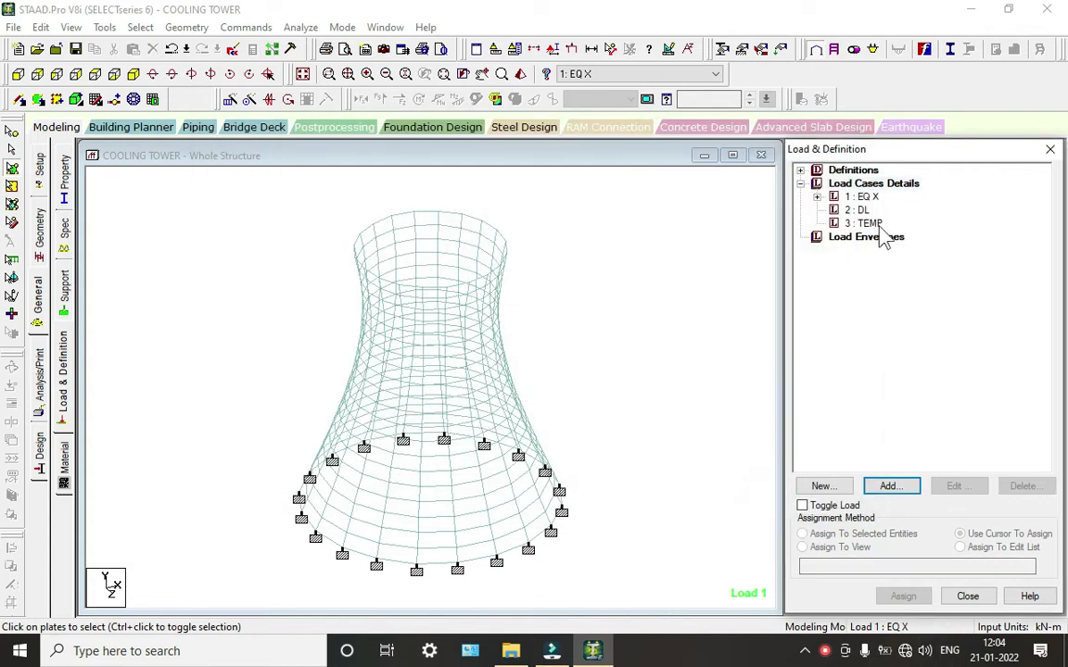
Delete the DL and TEMP load cases, leaving only EQ X.
left_click(857, 210)
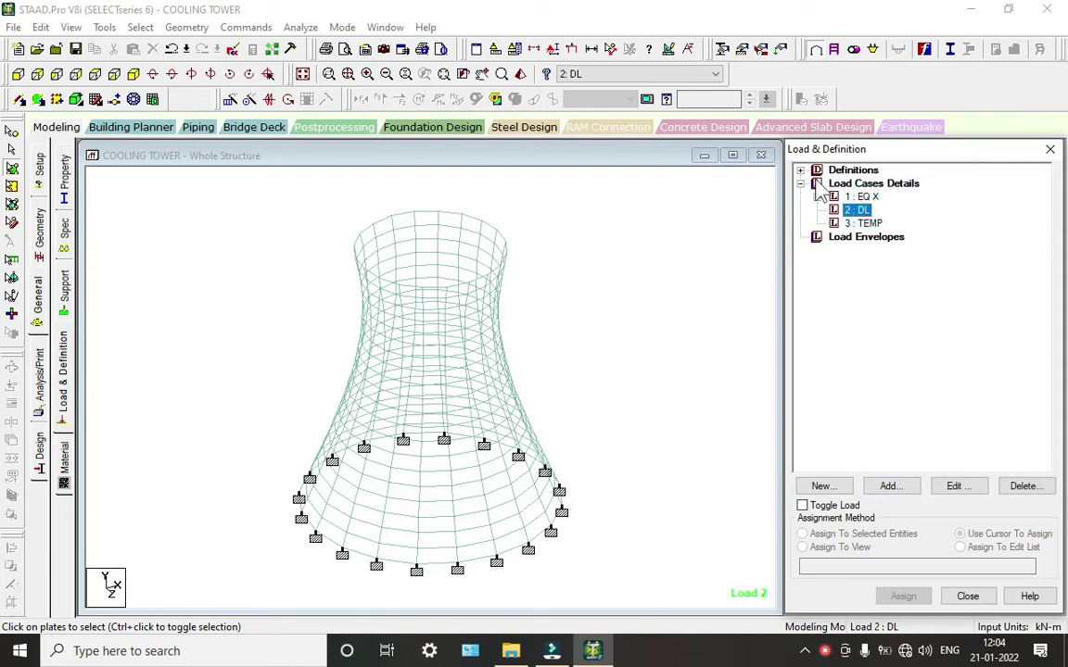
left_click(816, 197)
left_click(862, 211)
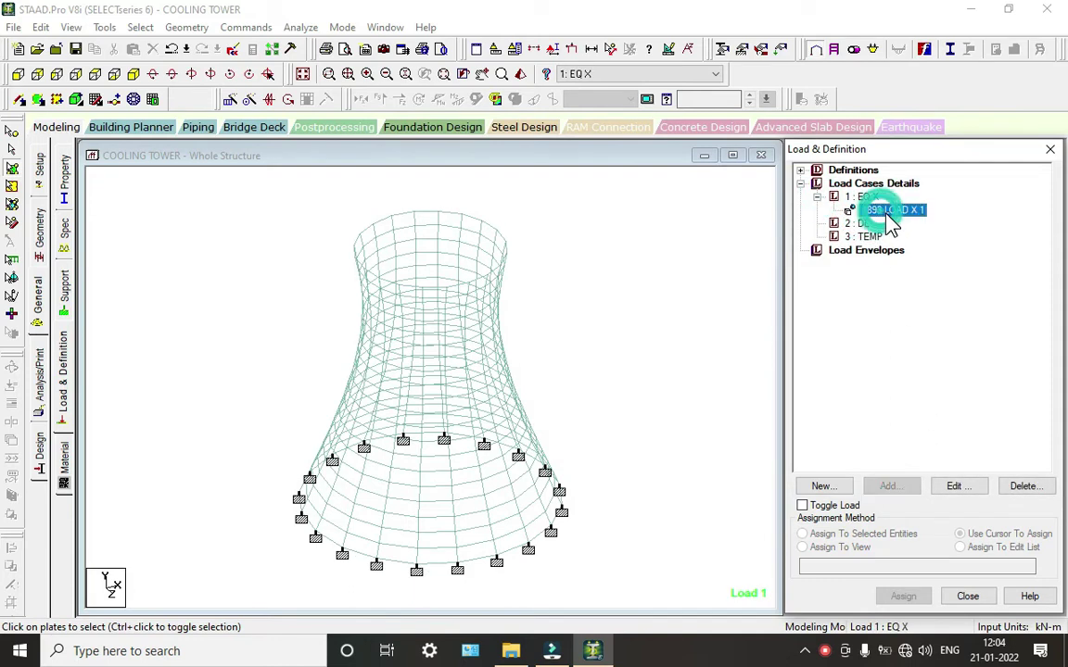
left_click(730, 296)
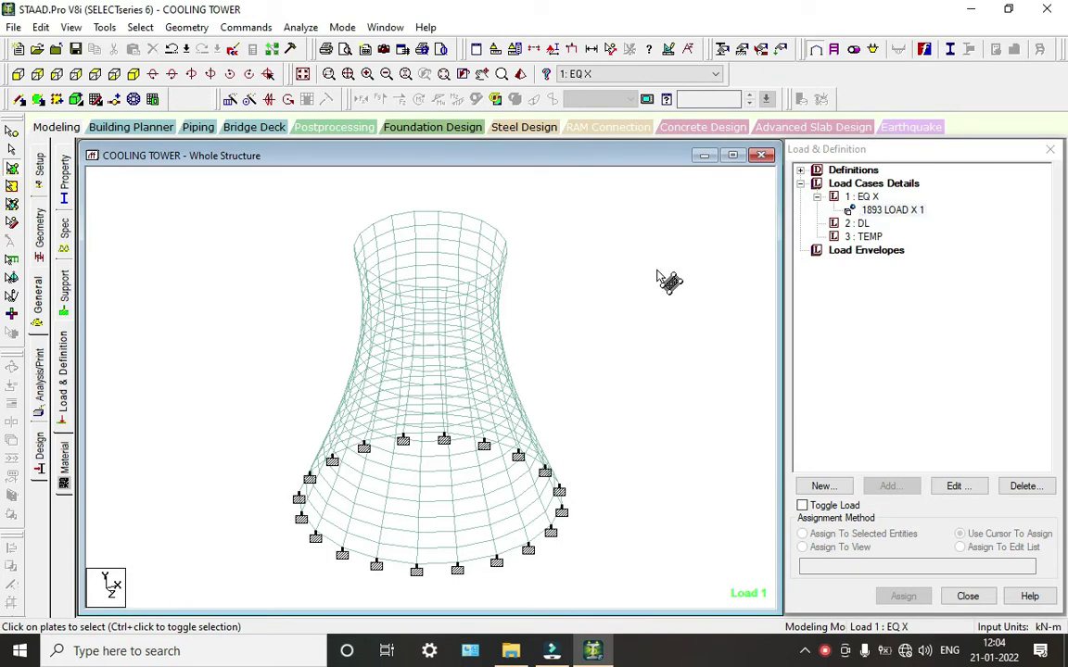
left_click(870, 227)
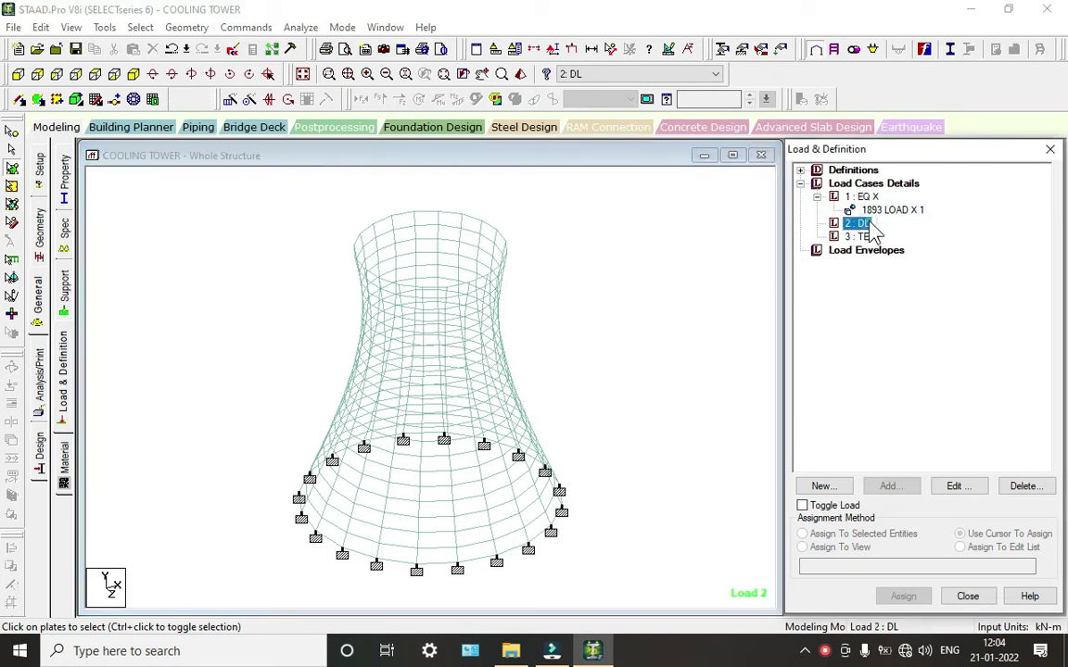
key("Delete")
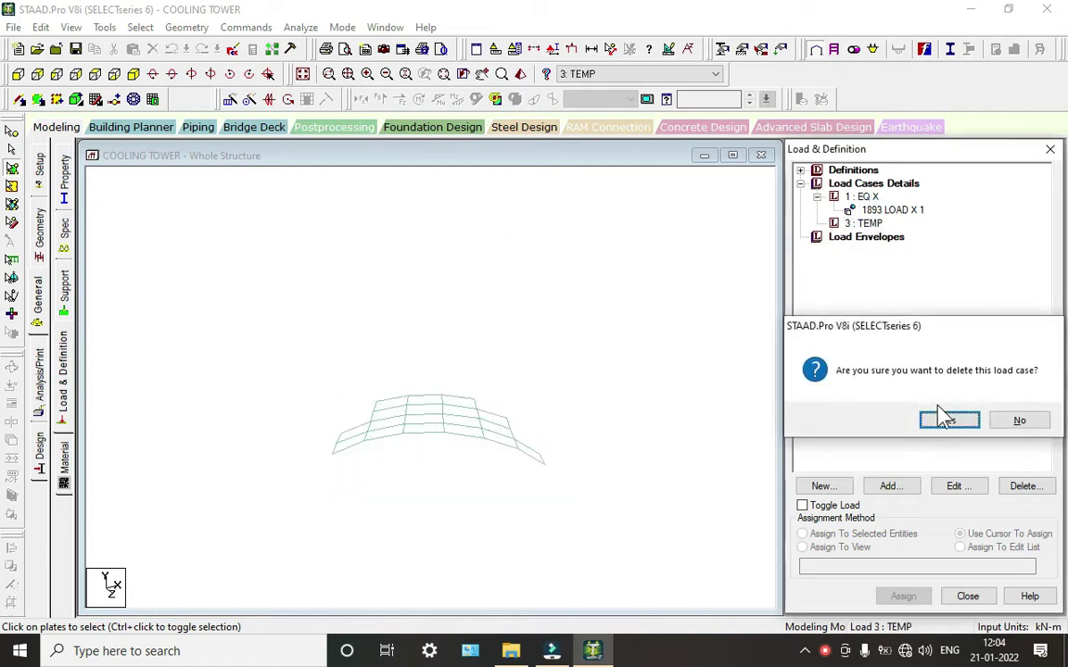
left_click(949, 420)
left_click(864, 225)
key("Delete")
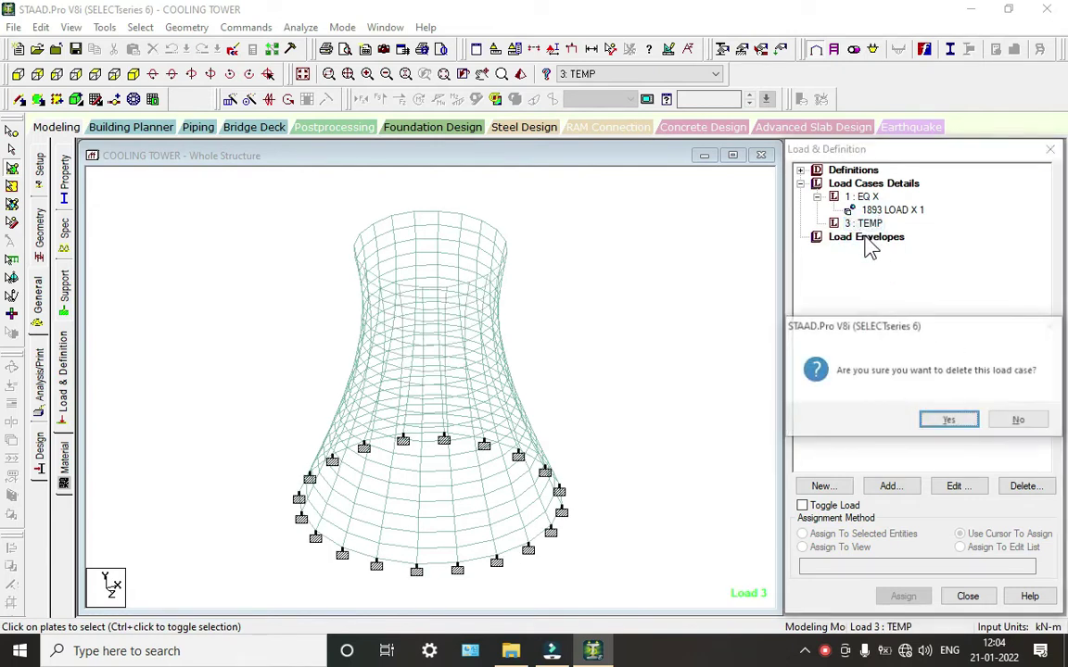
key("Return")
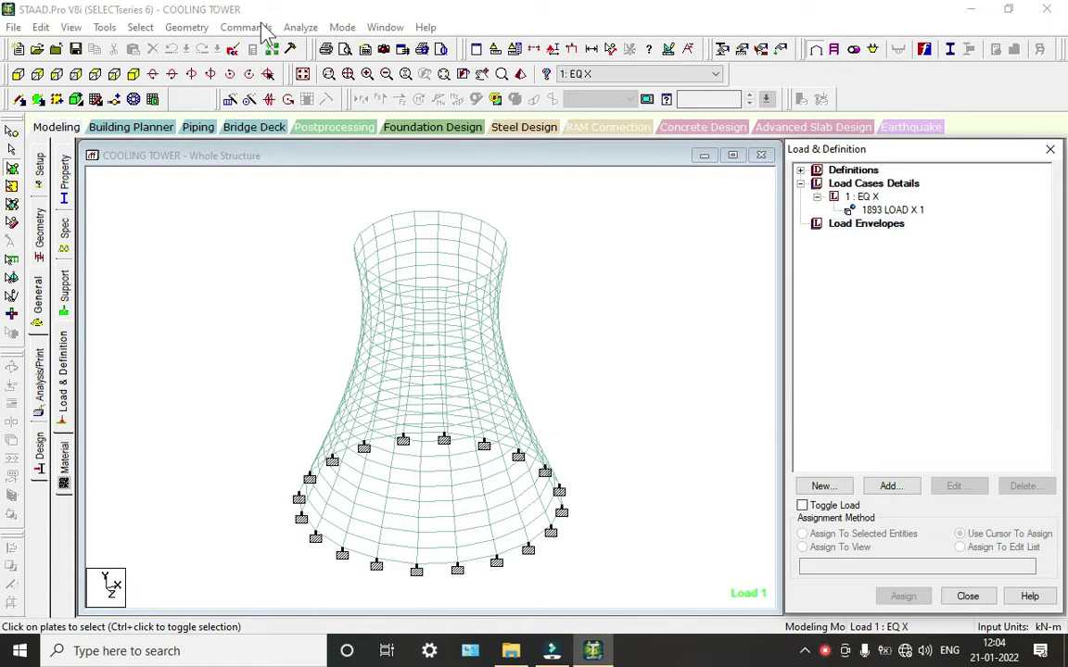
Save the model and rerun the analysis, then display the 1893 seismic load on the tower.
left_click(300, 26)
left_click(320, 45)
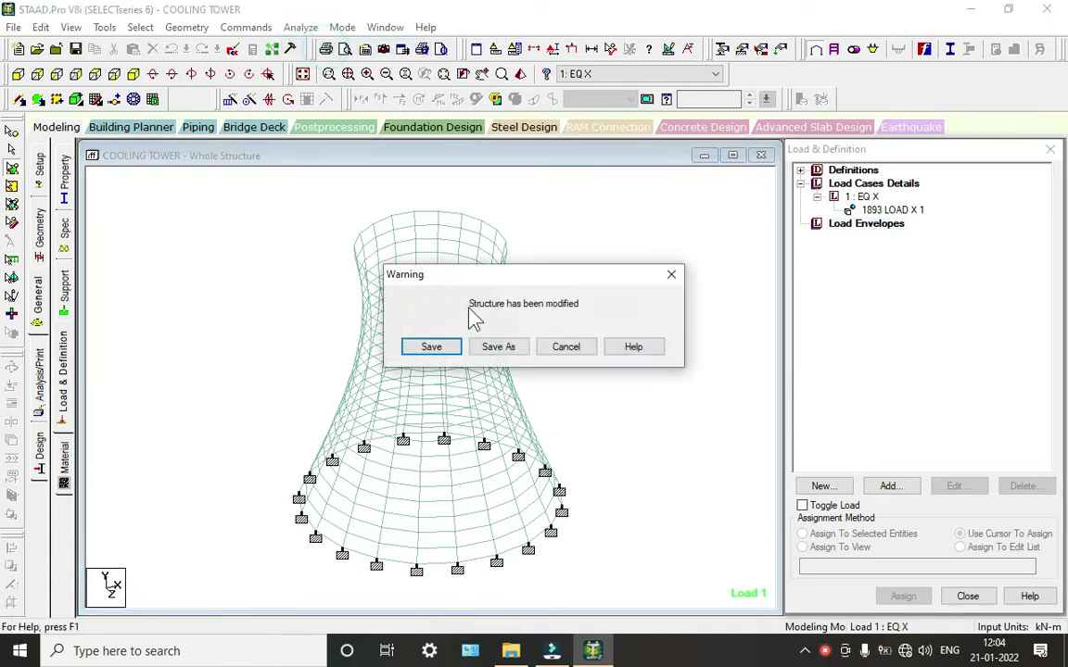
left_click(440, 355)
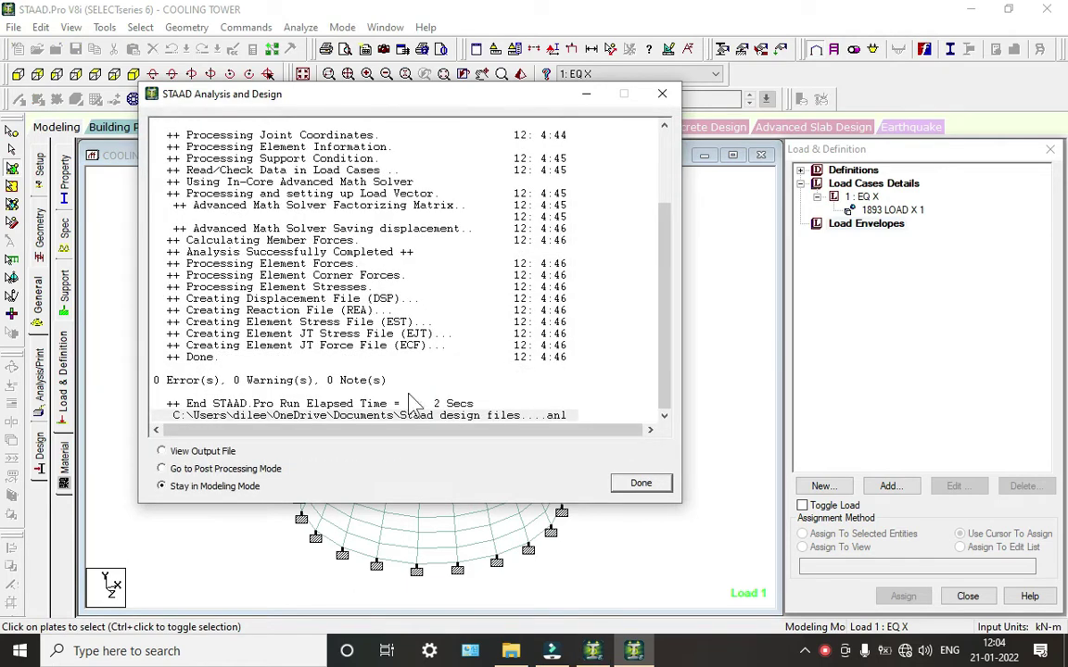
left_click(668, 484)
left_click(893, 211)
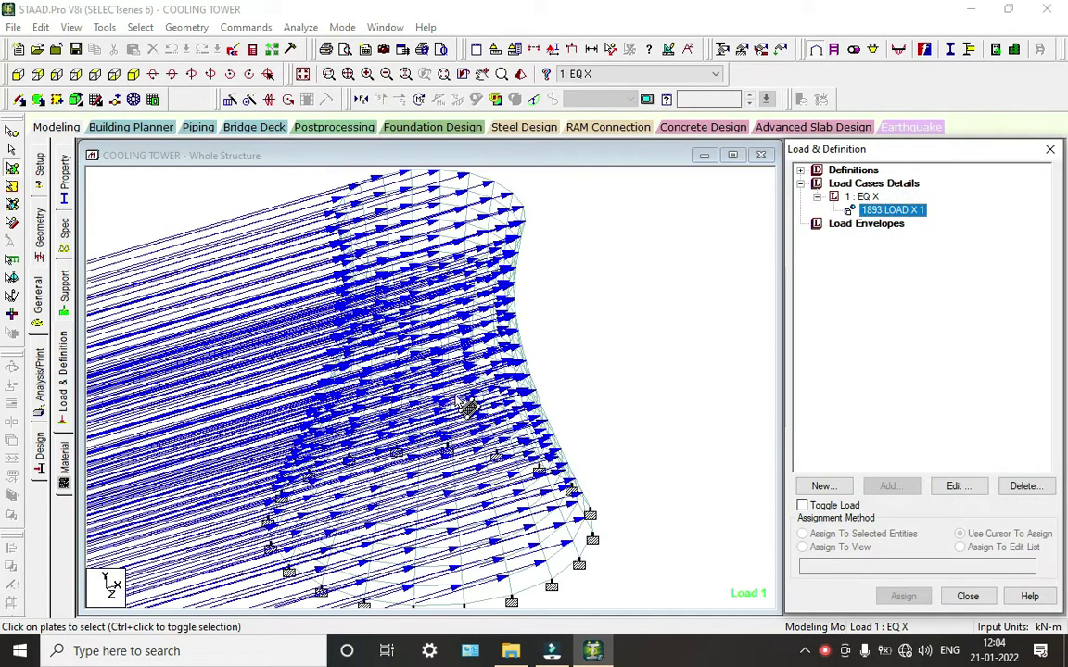
scroll(470, 403, "down", 2)
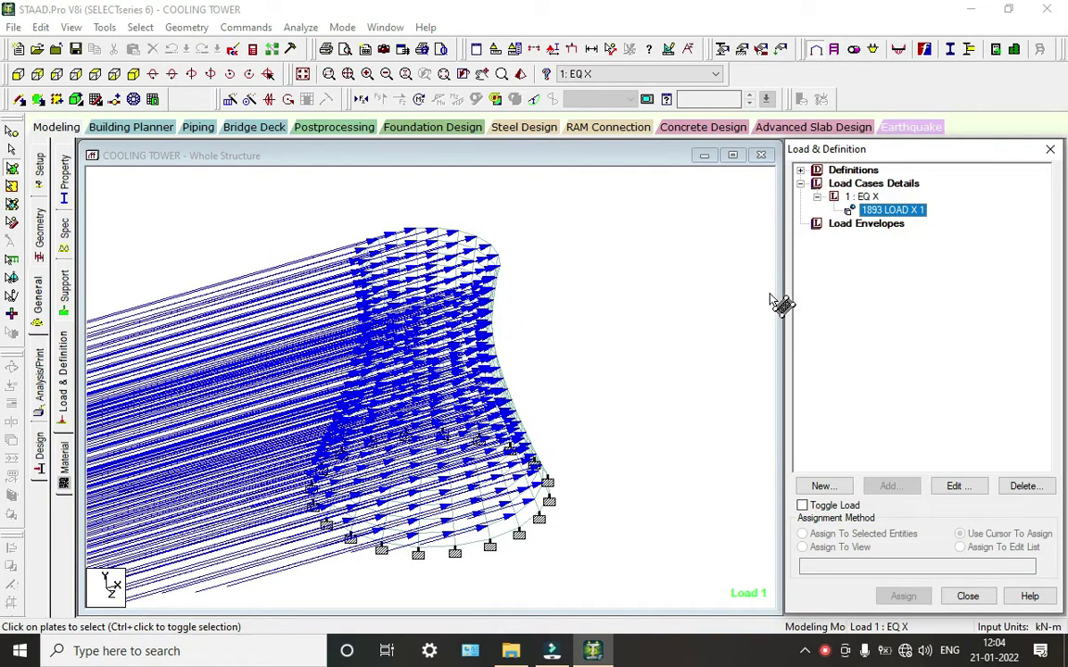
left_click(63, 376)
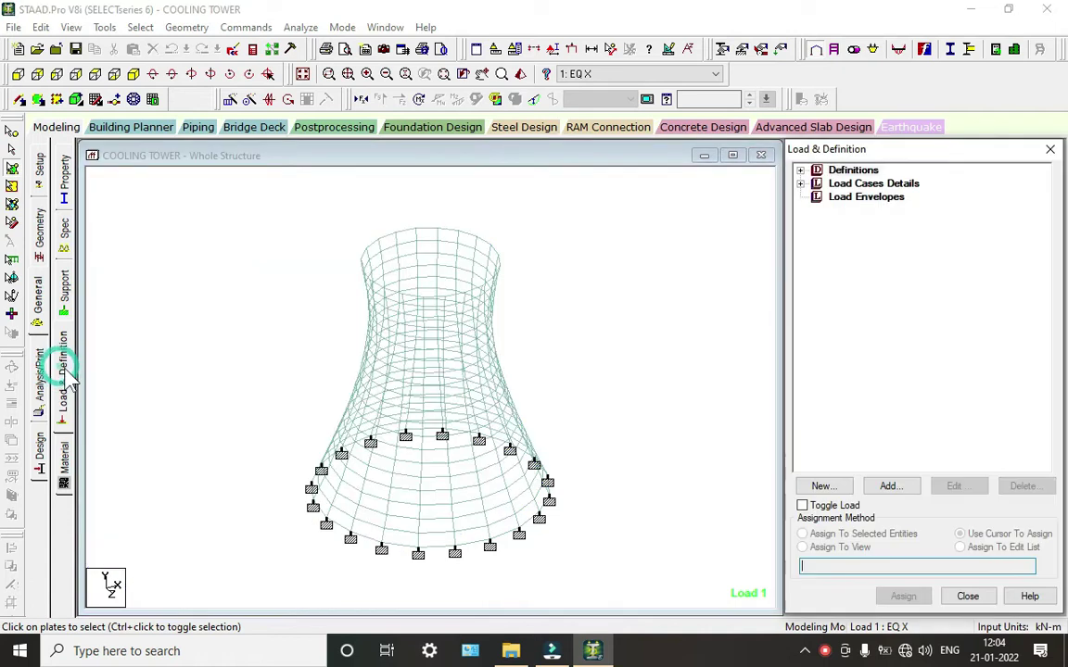
Add load case 2 as a Temperature case titled TEMP.
left_click(800, 183)
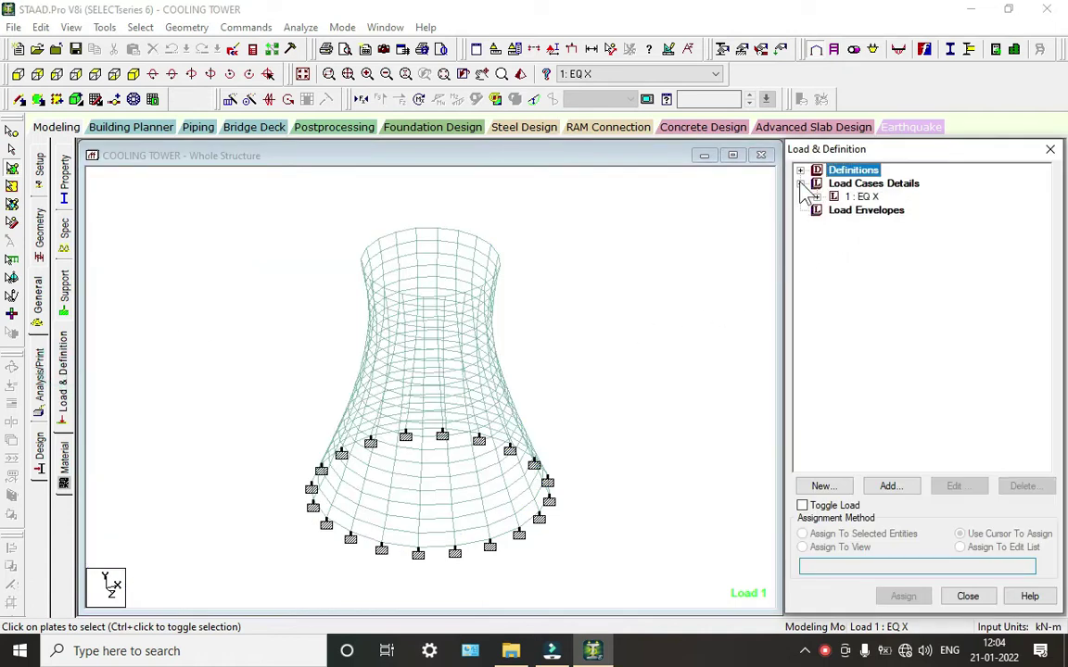
left_click(872, 183)
left_click(890, 486)
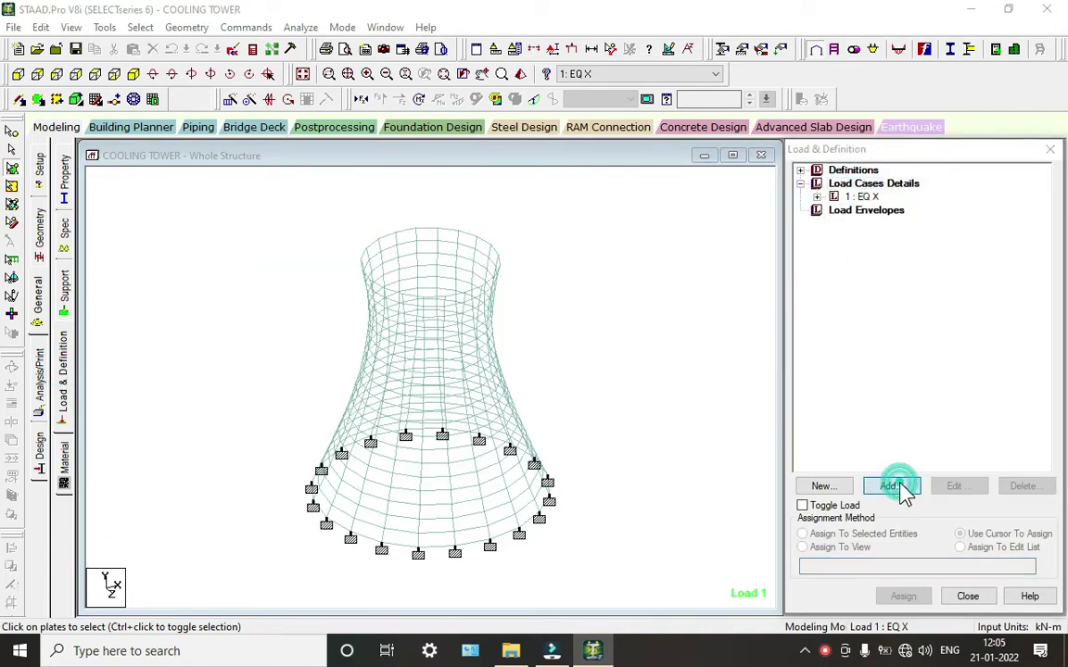
left_click(598, 229)
left_click(598, 229)
left_click_drag(469, 298, 279, 303)
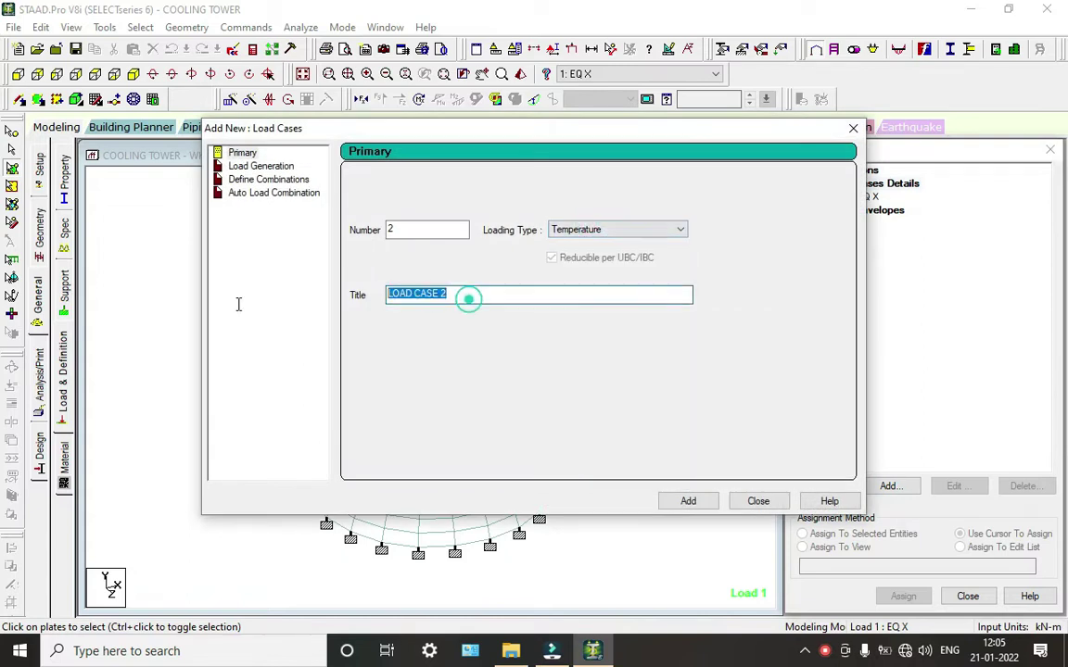
type("TEMP")
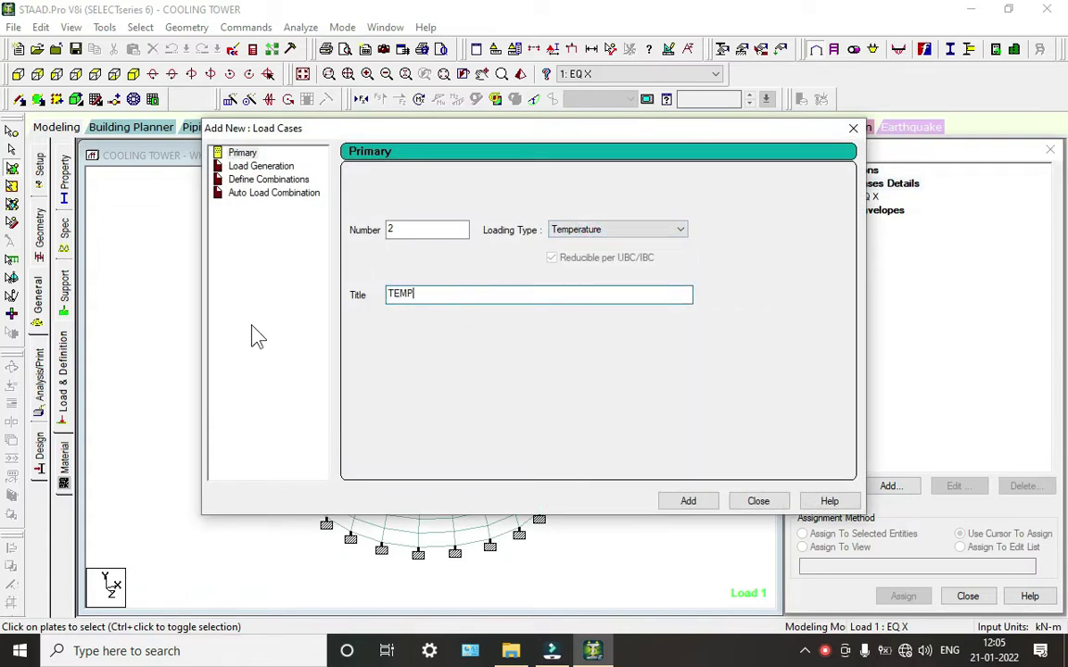
key("Return")
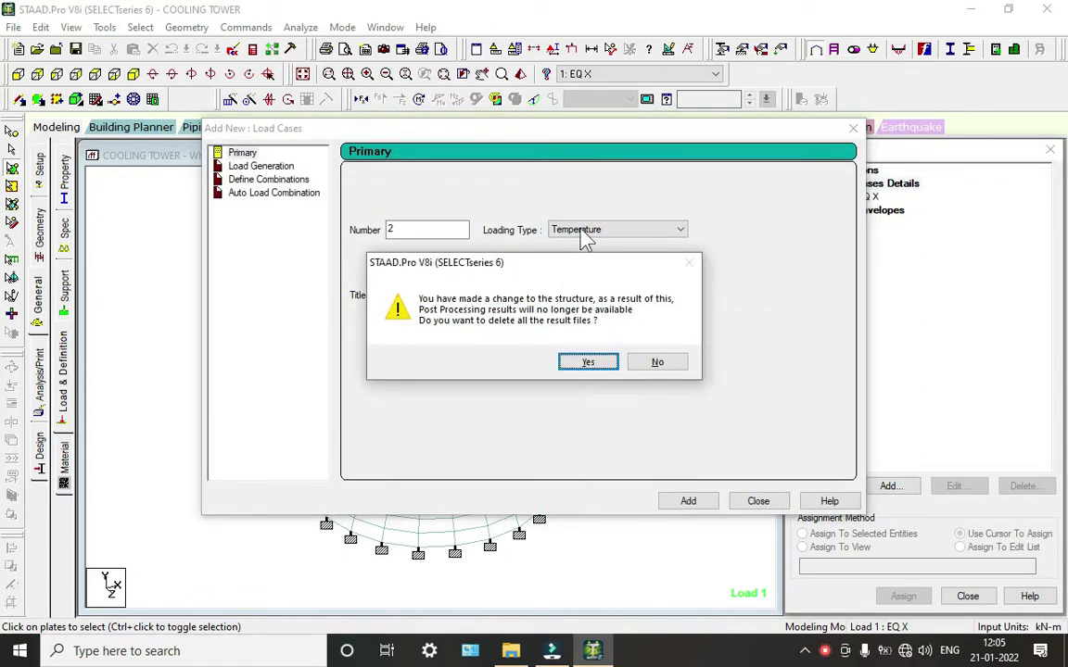
left_click(589, 363)
Add load case 3 as a Dead case titled DL and select it.
left_click(593, 232)
left_click(590, 241)
left_click_drag(508, 299, 239, 297)
type("DL")
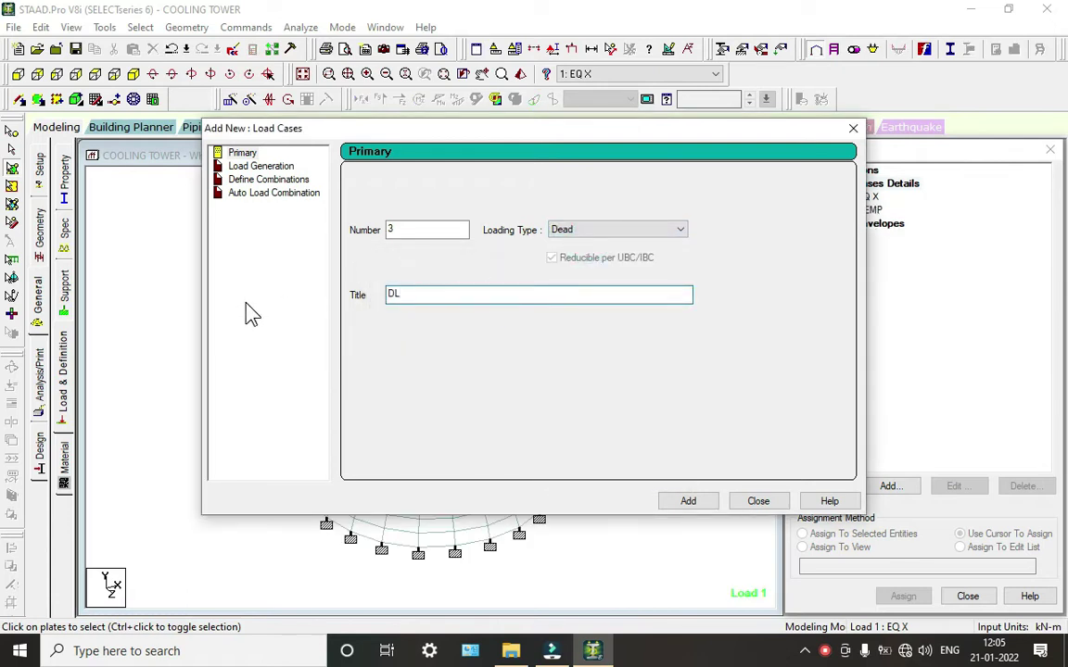
left_click(688, 501)
left_click(770, 501)
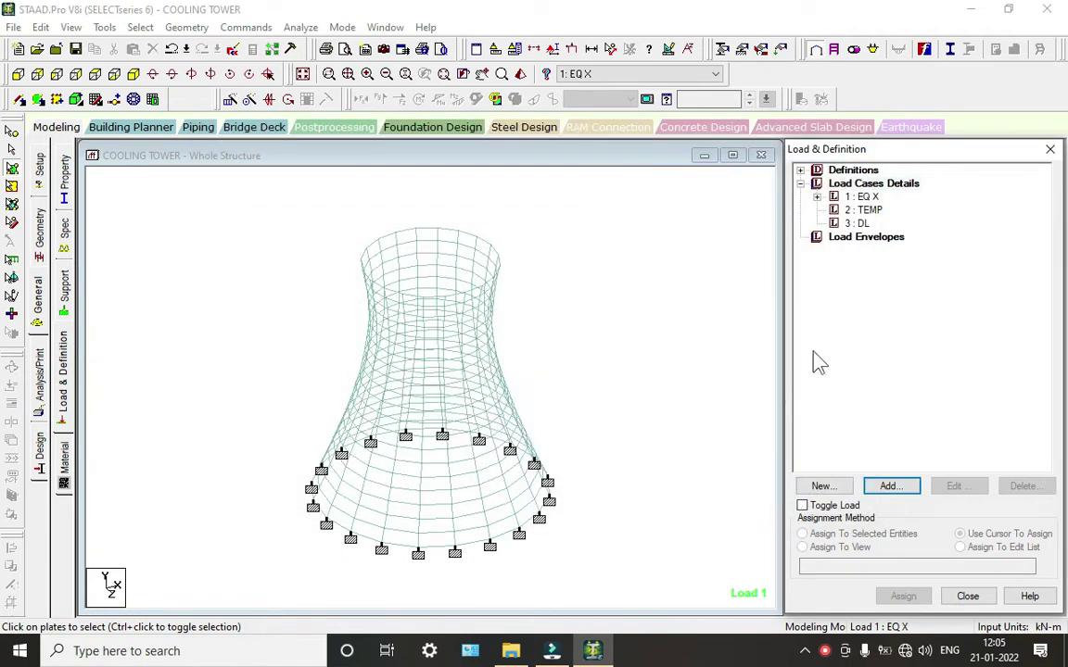
left_click(858, 223)
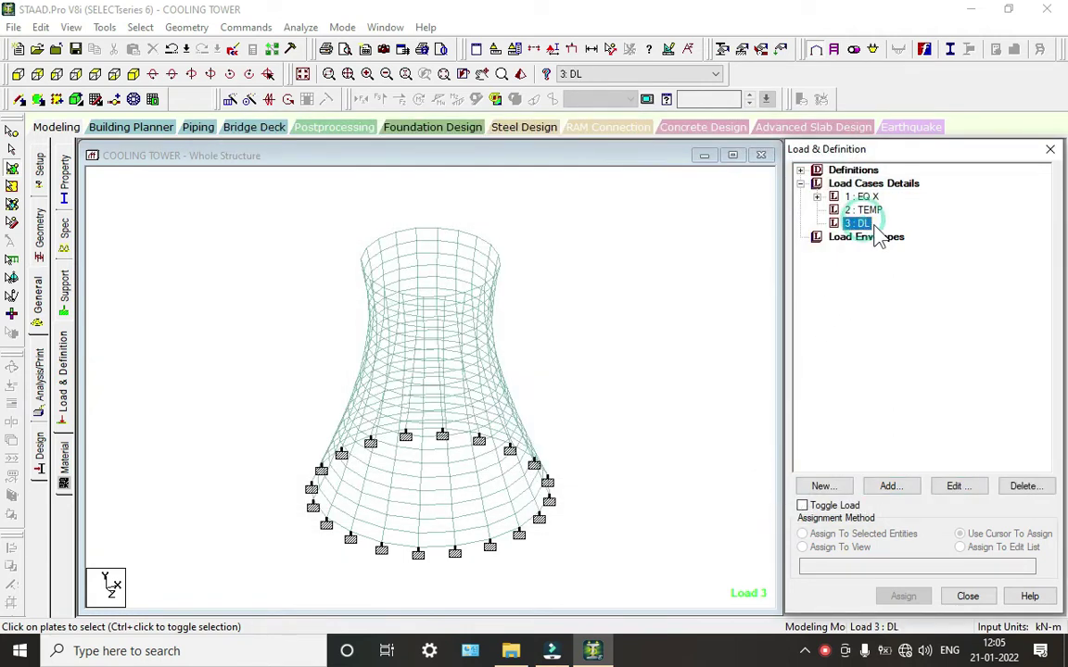
Add a SELFWEIGHT Y -1 load to DL and assign it to the whole tower.
left_click(892, 490)
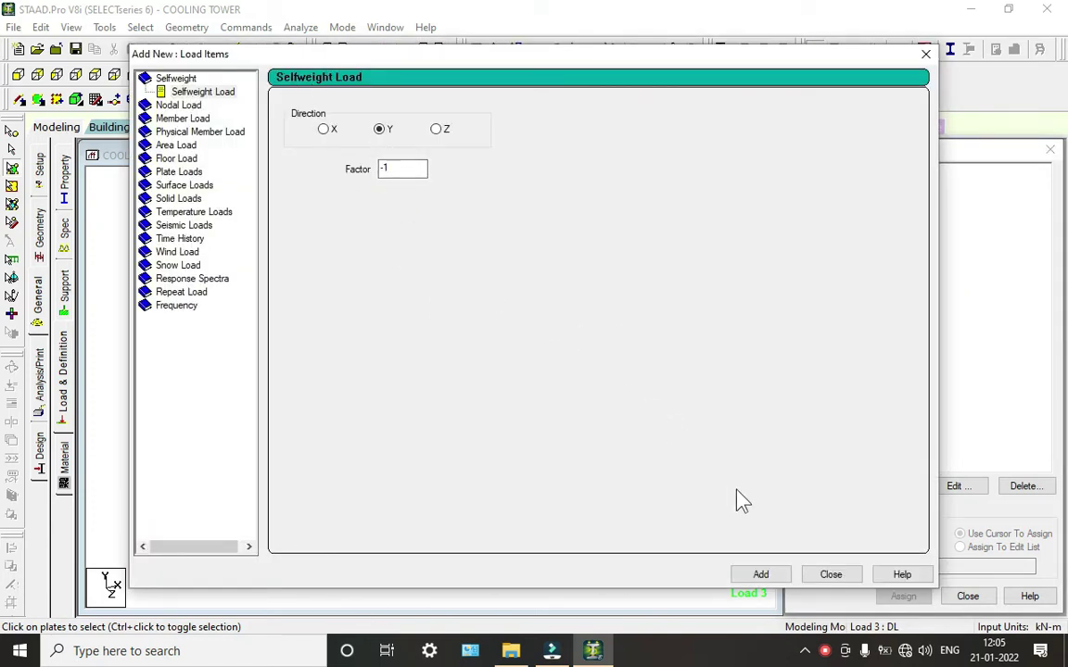
left_click(764, 580)
left_click(830, 575)
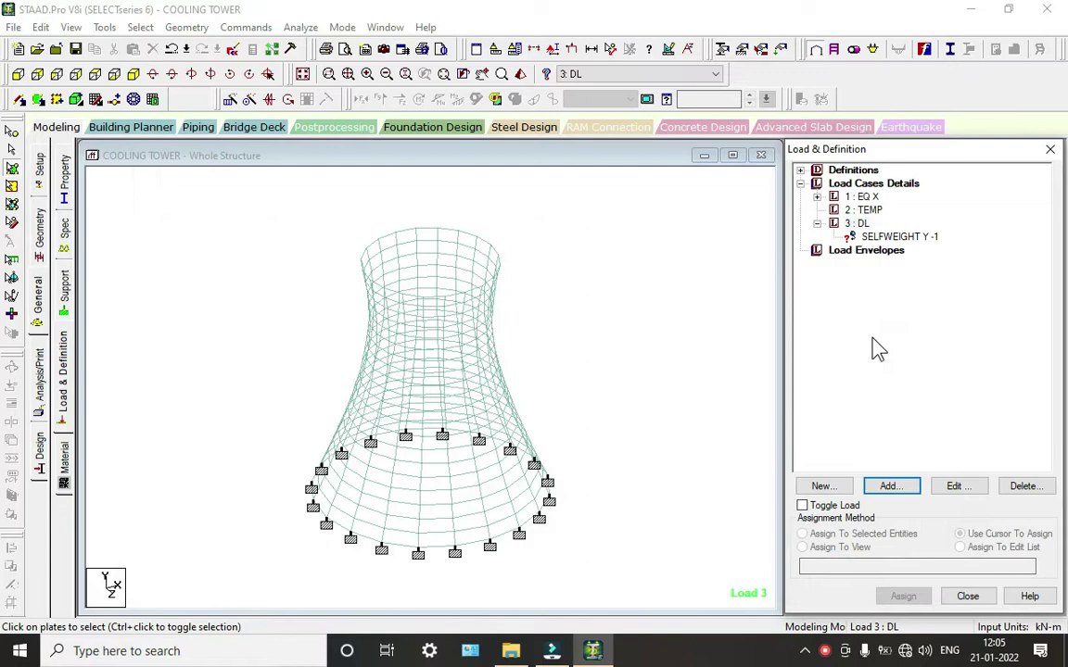
left_click(891, 239)
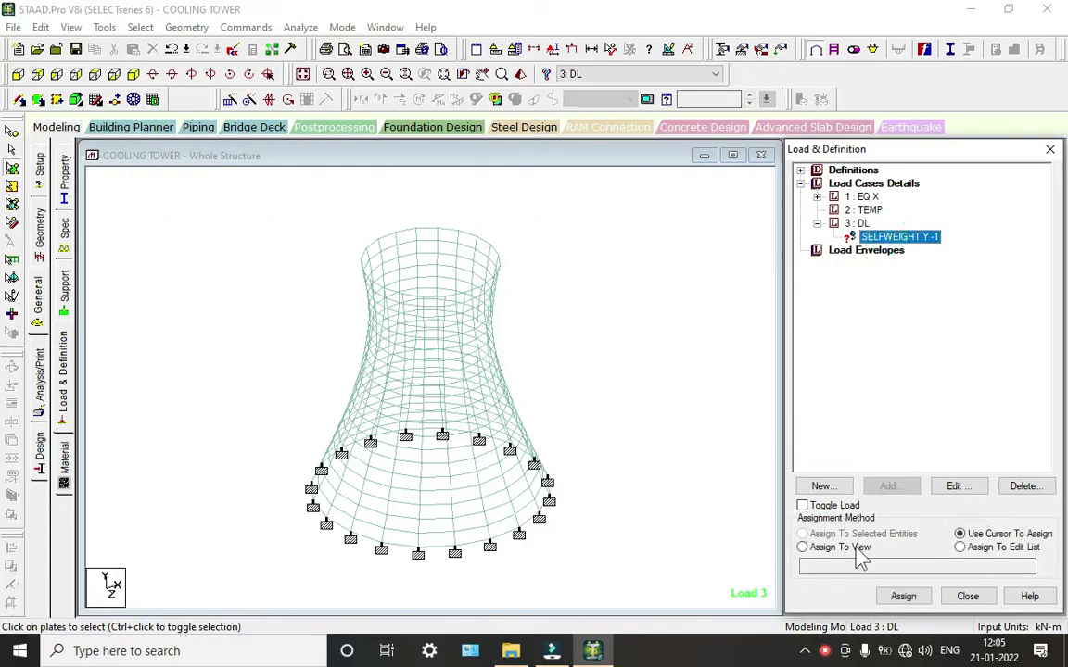
left_click(849, 548)
left_click(916, 597)
left_click(953, 423)
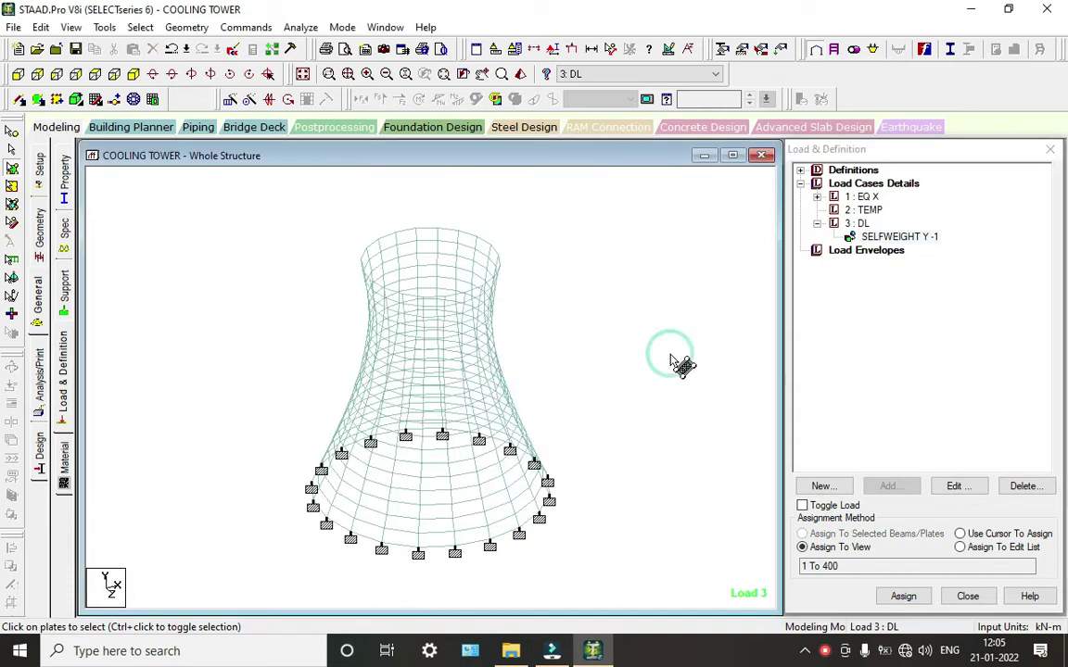
left_click(866, 211)
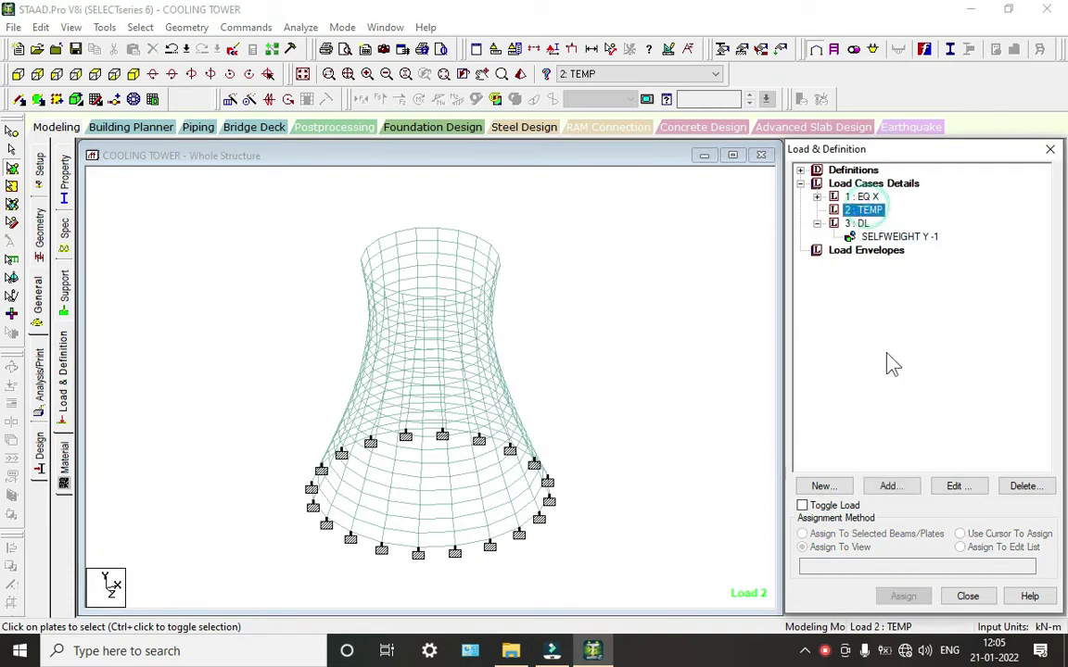
left_click(890, 487)
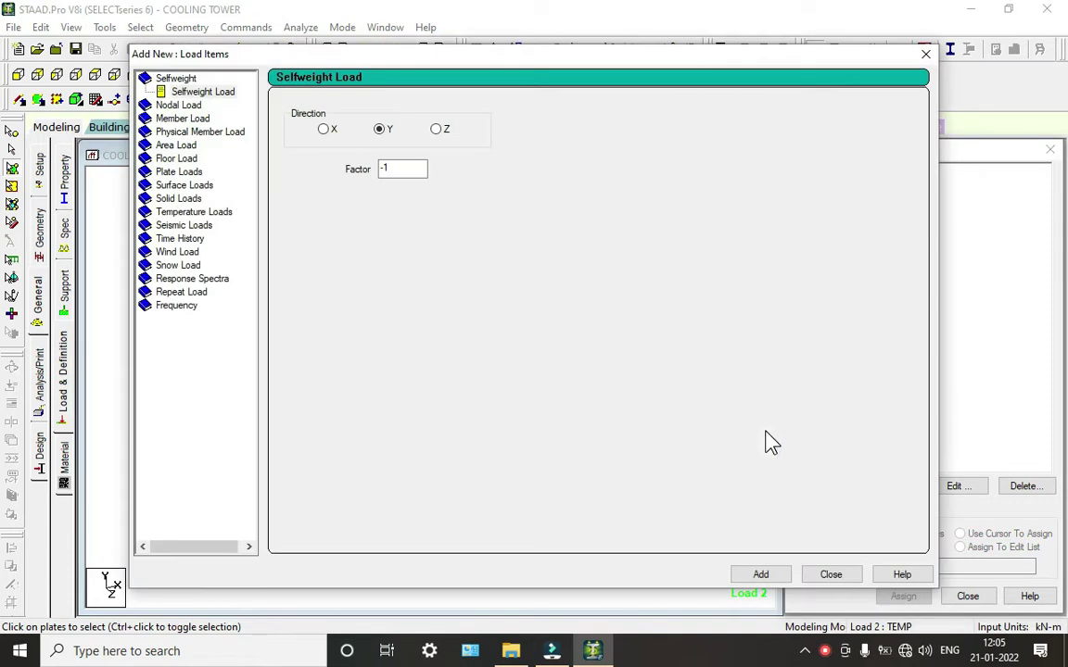
left_click(192, 213)
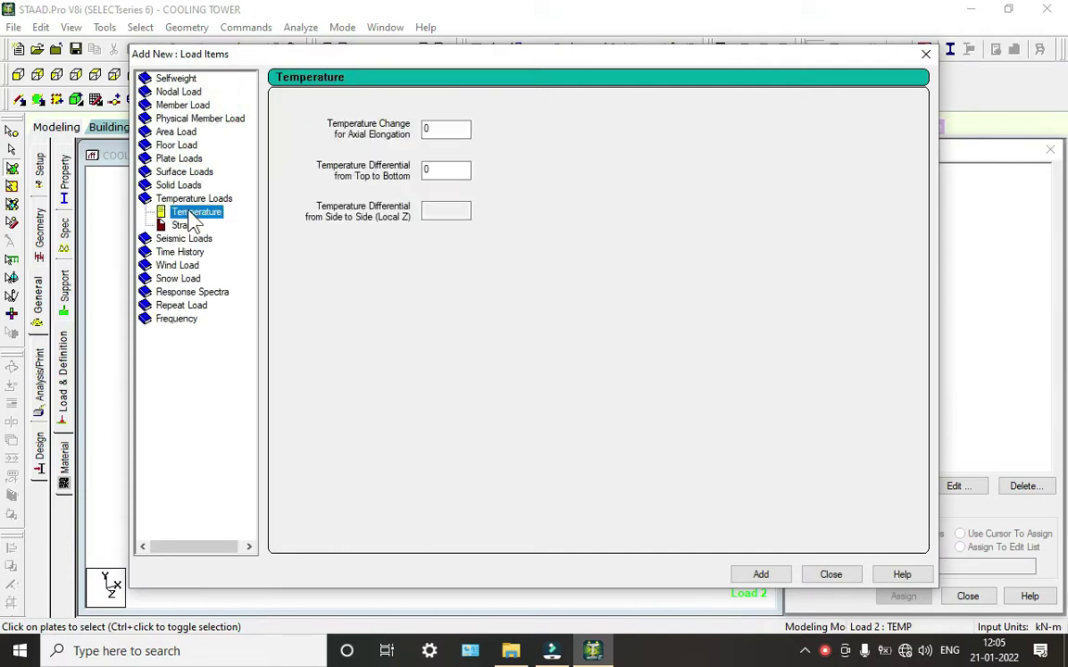
double_click(438, 129)
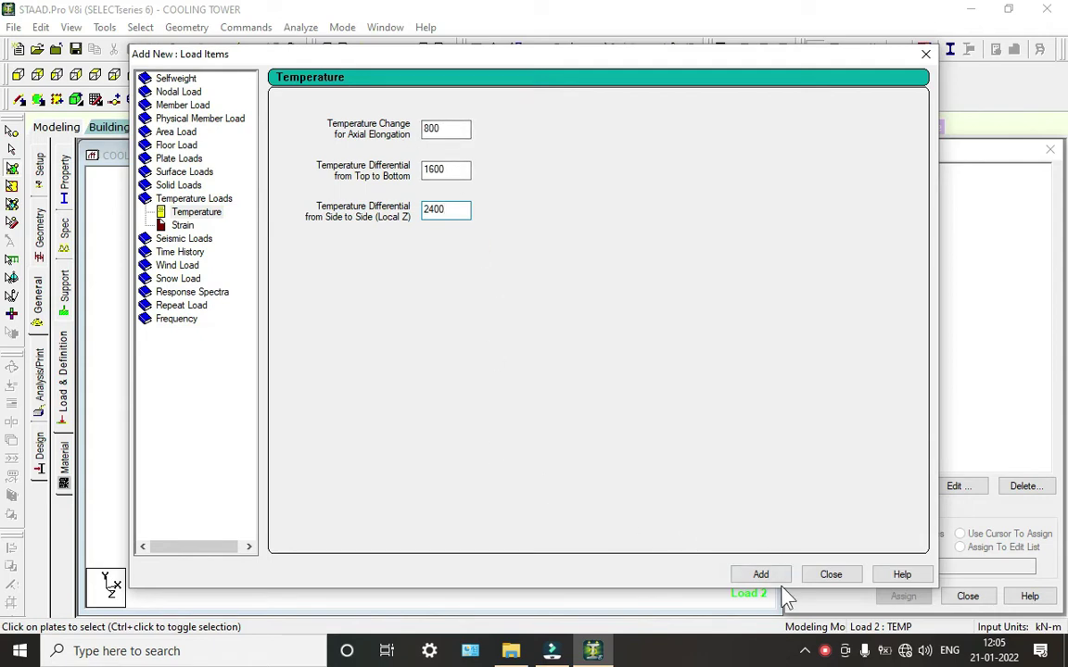
left_click(823, 576)
left_click(890, 223)
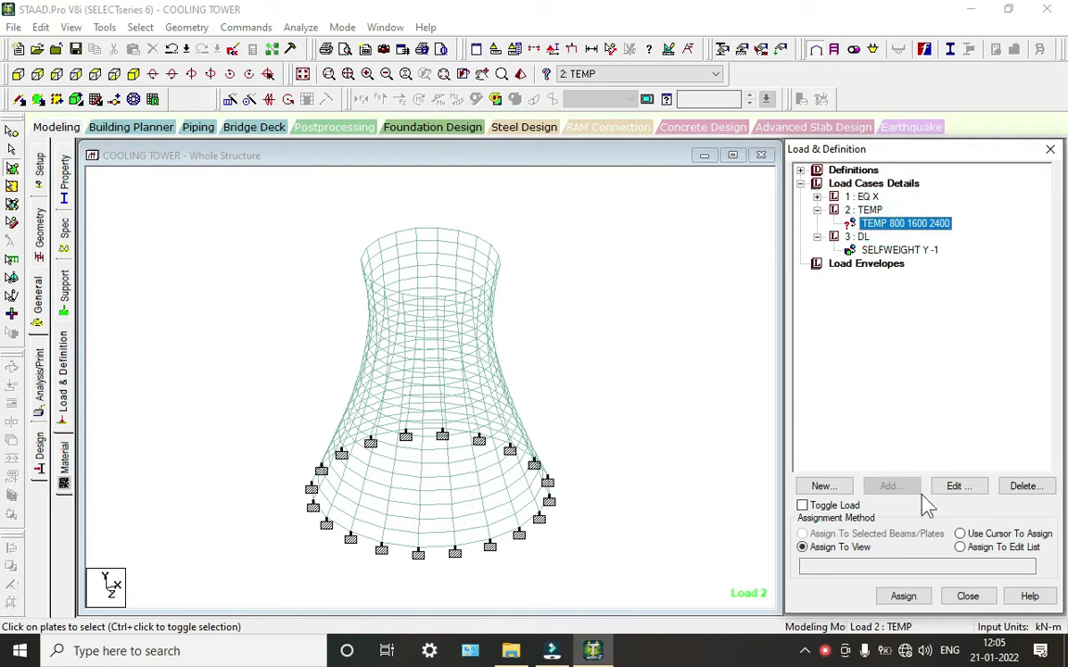
left_click(894, 597)
left_click(952, 422)
left_click(1006, 422)
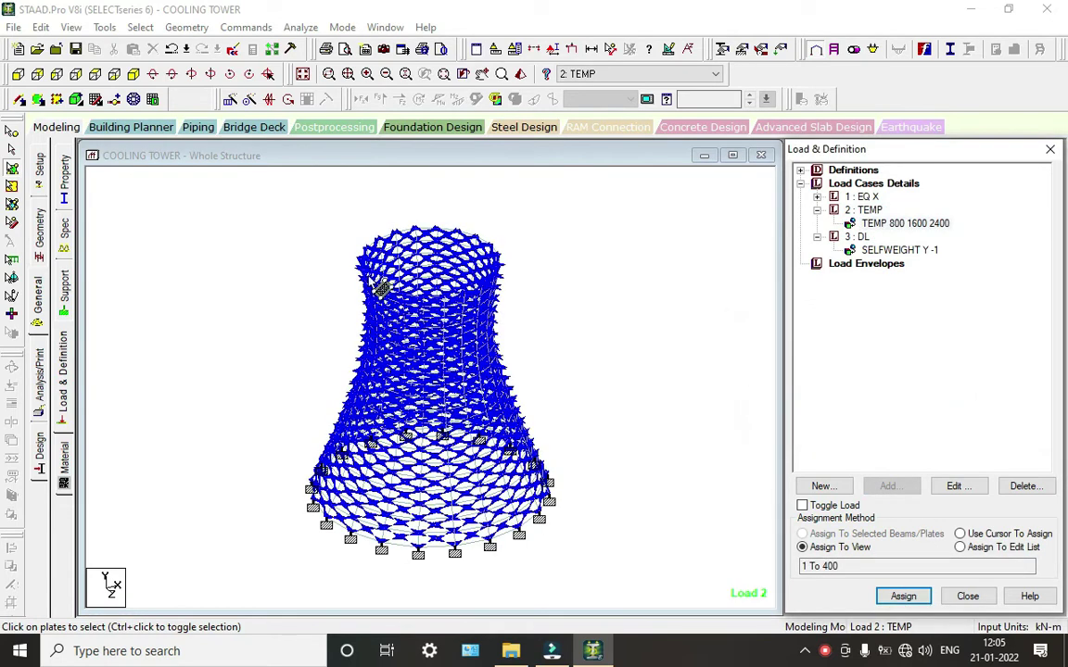
Review the tower's material, then add a Perform Analysis command.
scroll(429, 345, "up", 2)
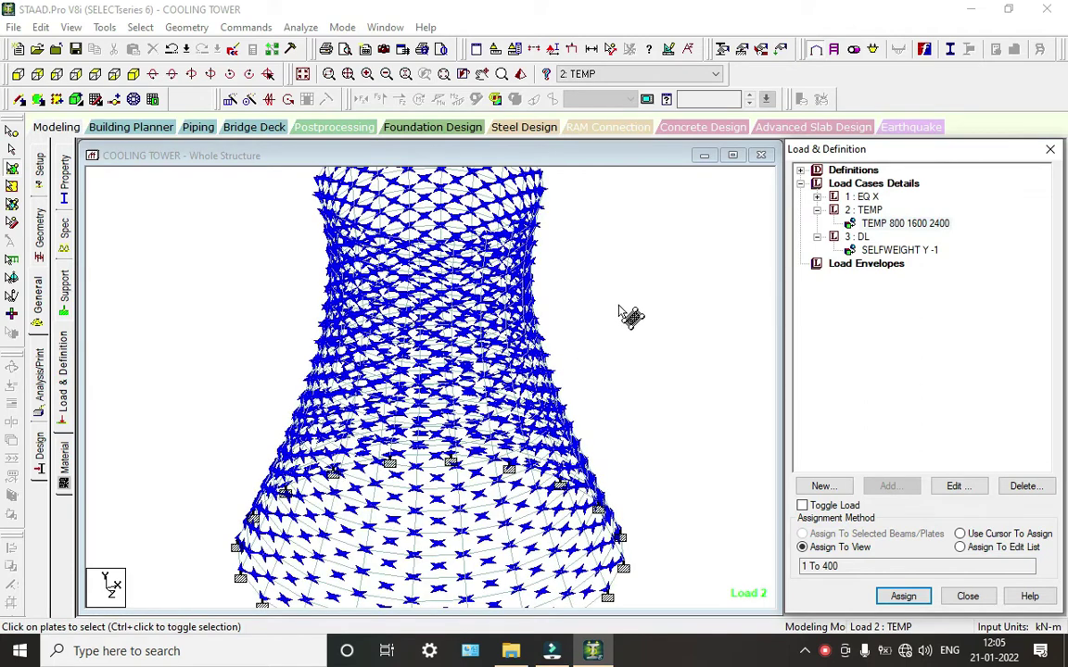
left_click(619, 311)
scroll(469, 412, "down", 3)
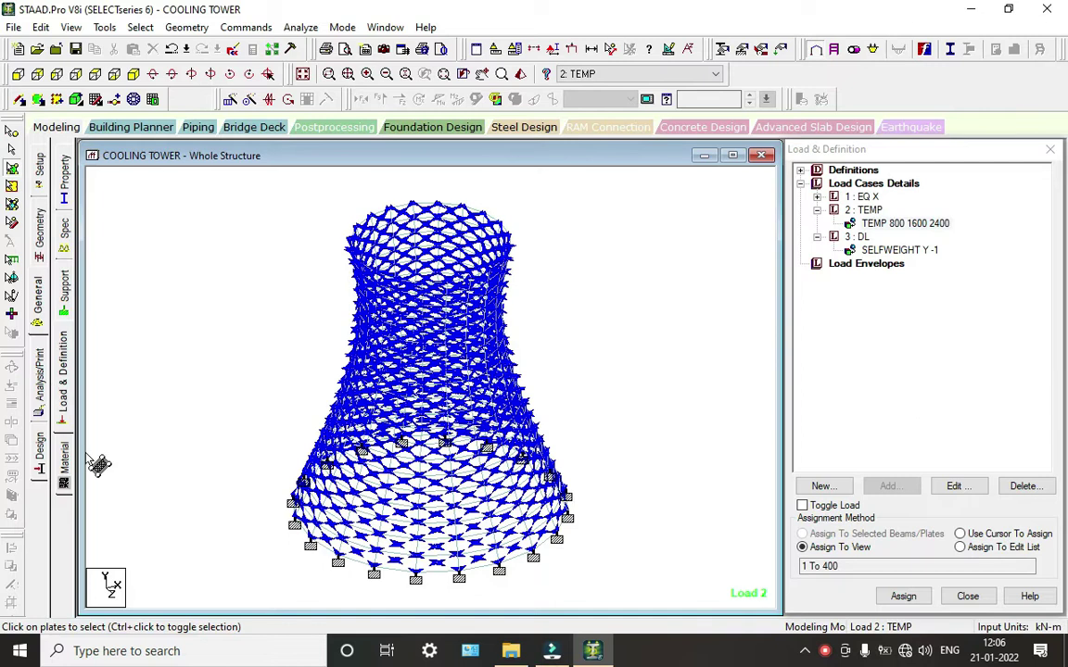
left_click(64, 473)
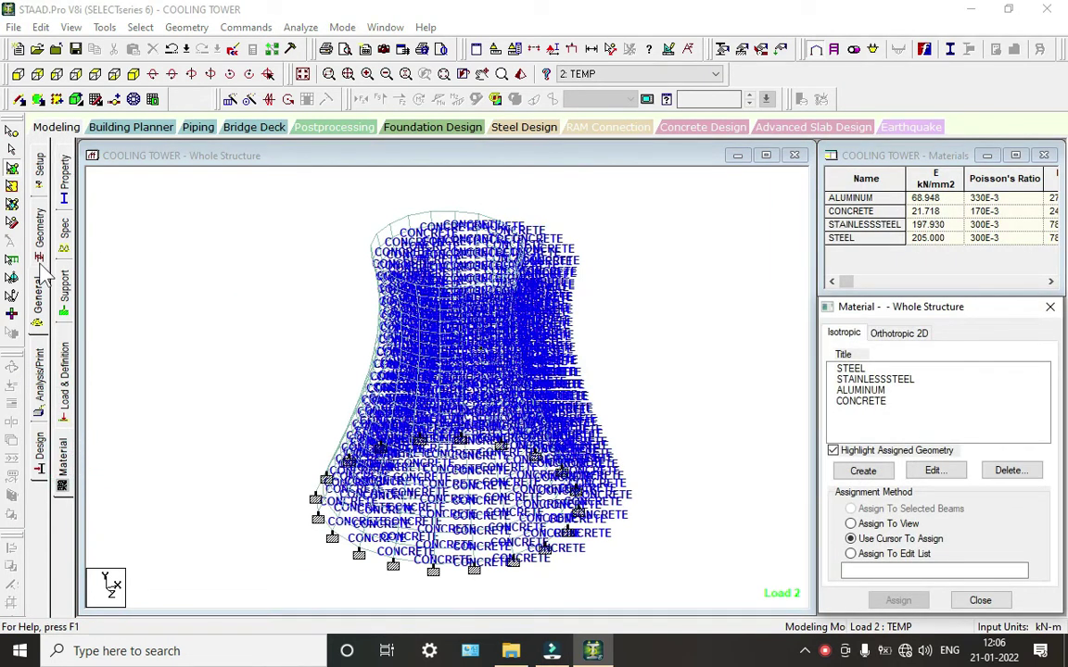
left_click(40, 371)
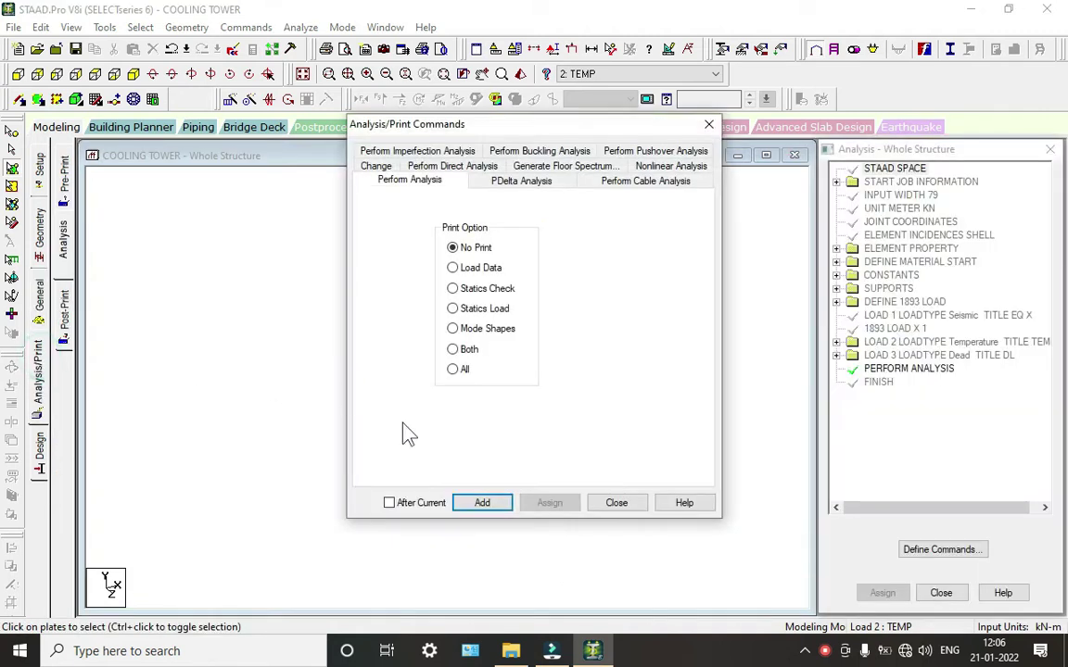
left_click(479, 503)
left_click(616, 504)
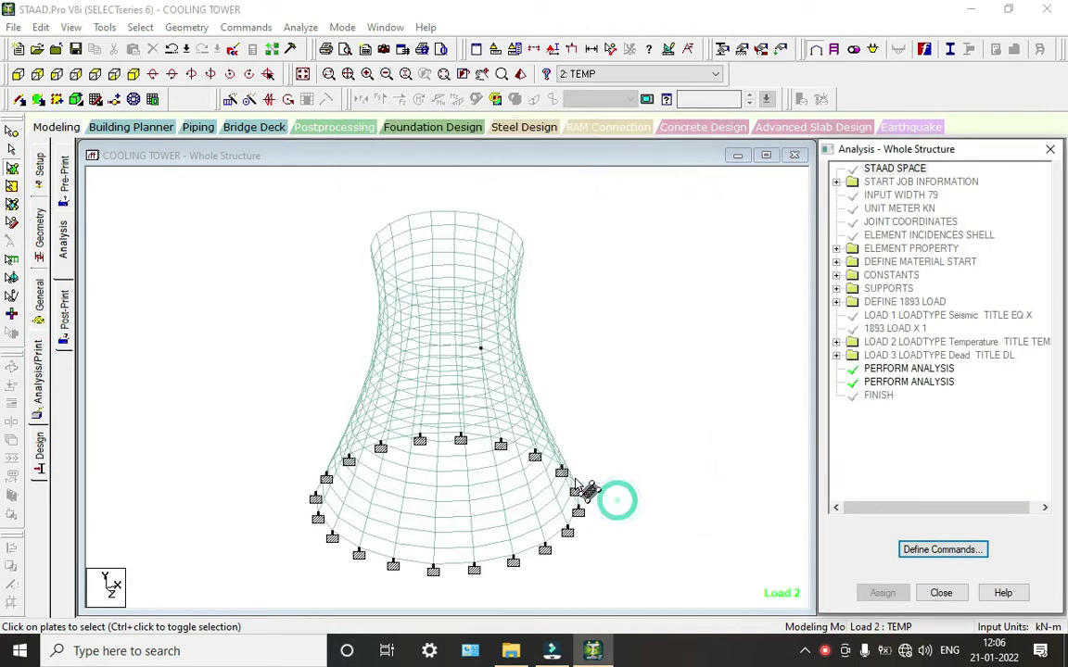
Save and rerun the analysis (0 errors, 2 warnings), then enter post-processing mode.
left_click(300, 27)
left_click(334, 43)
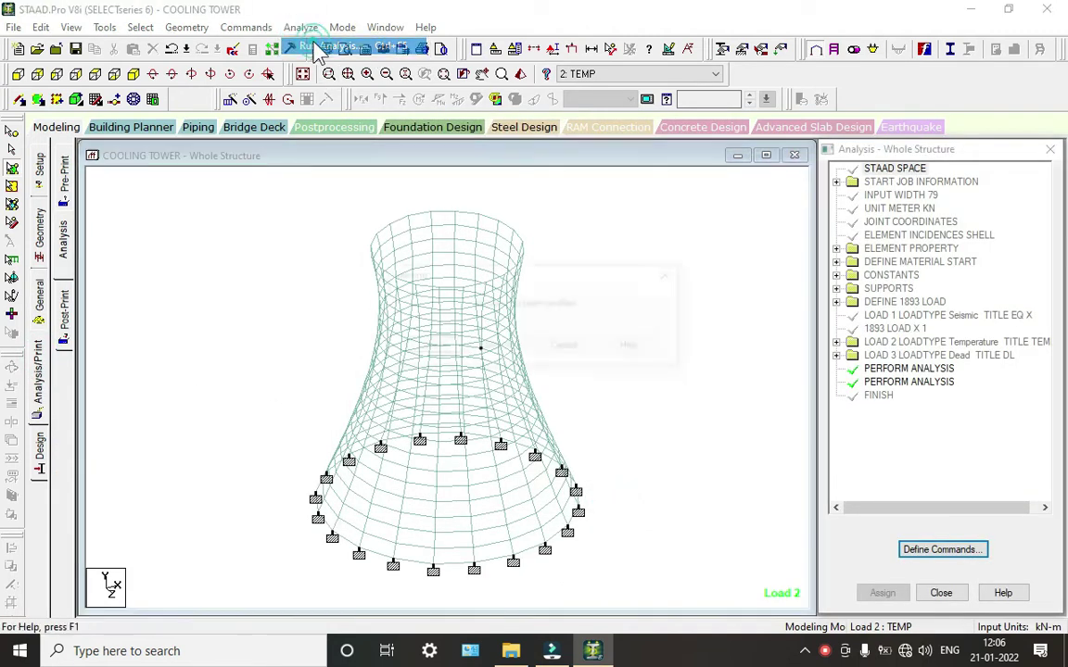
left_click(434, 347)
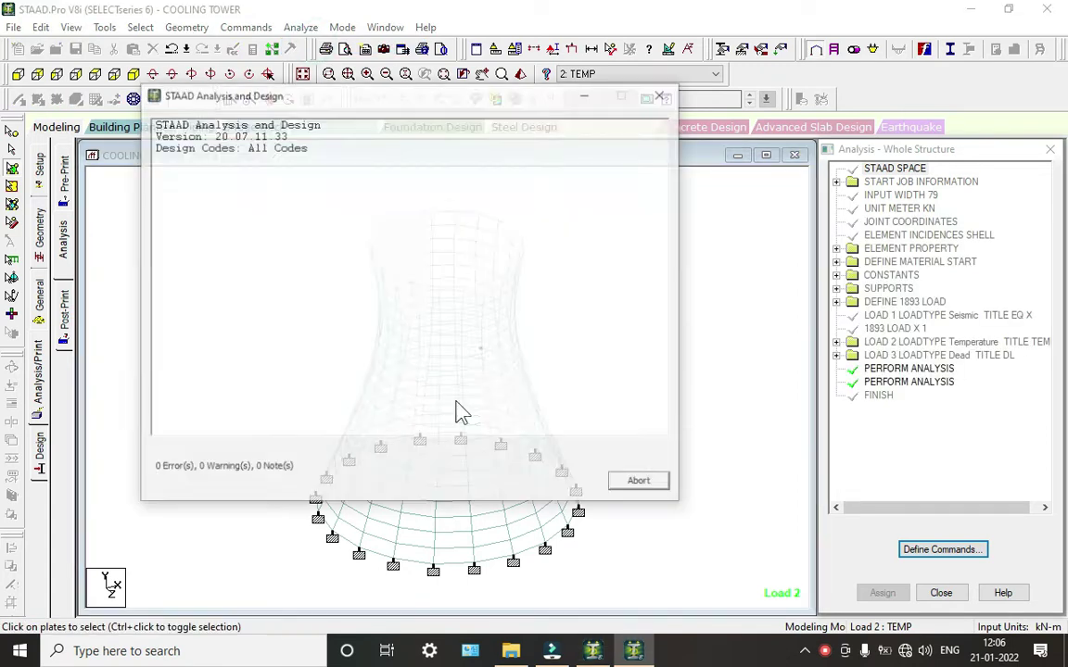
left_click(824, 649)
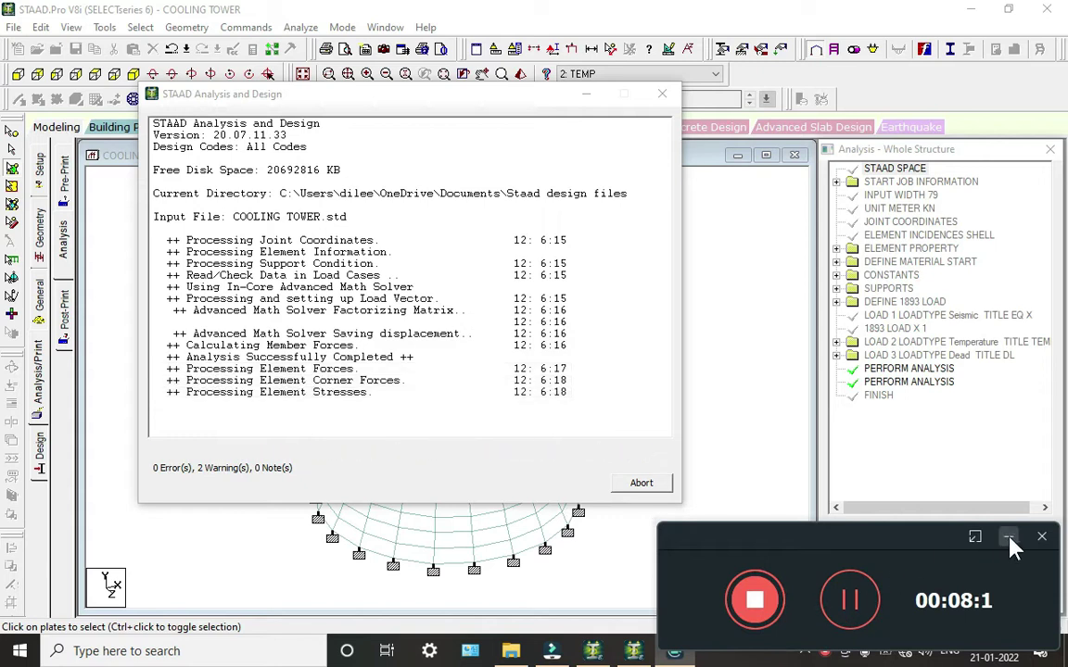
left_click(1008, 537)
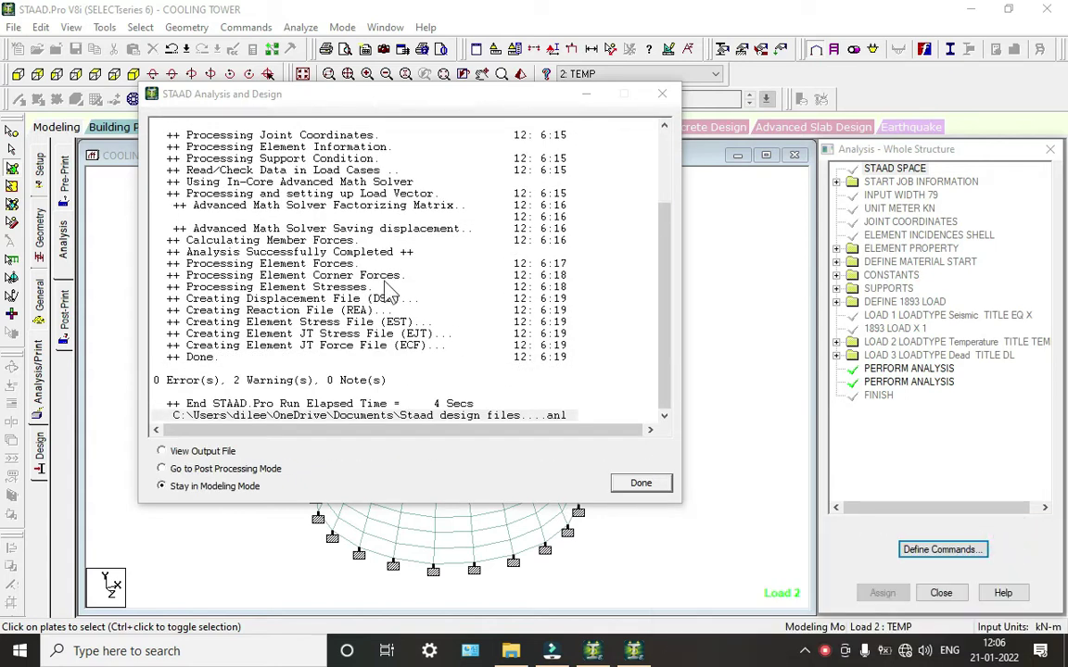
left_click(167, 469)
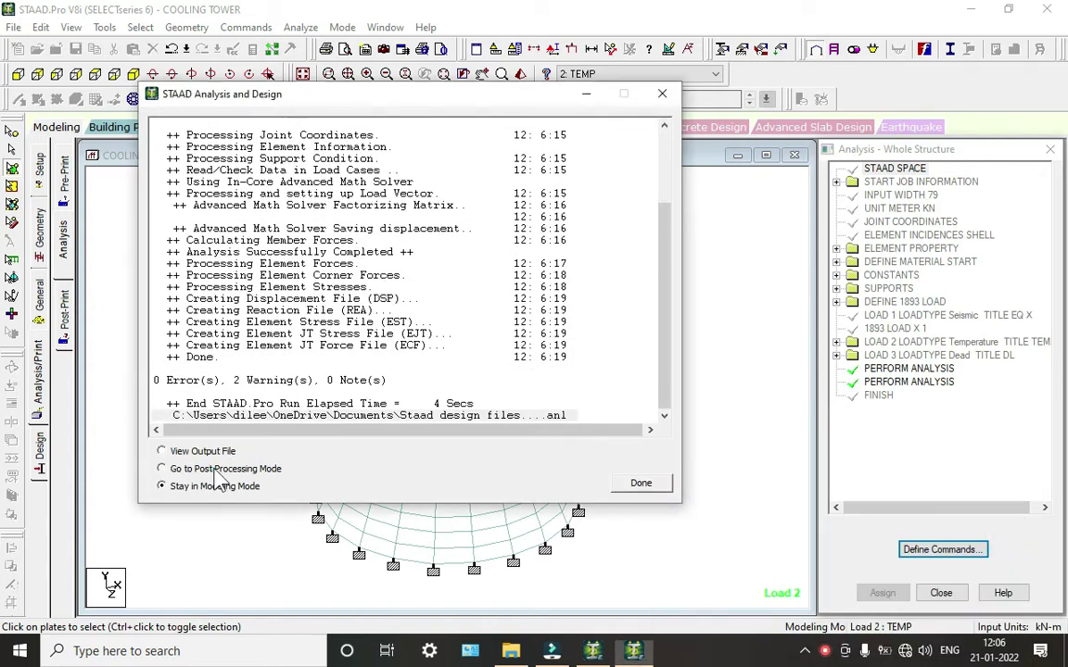
left_click(642, 486)
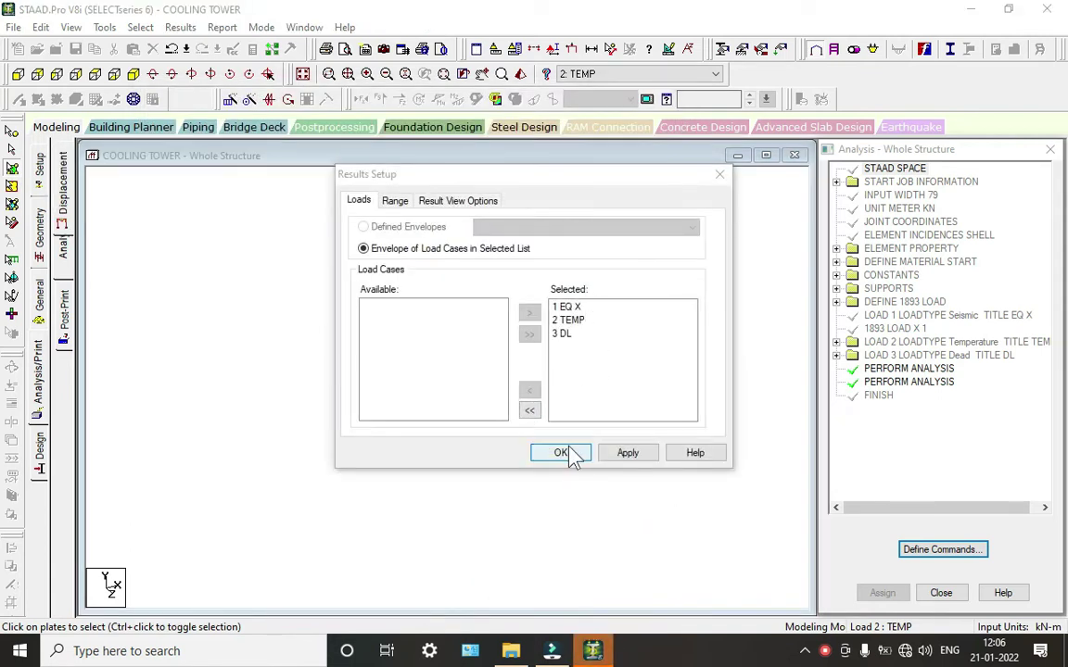
Accept all three load cases and show enhanced-fill Max Absolute plate stress contours.
left_click(562, 454)
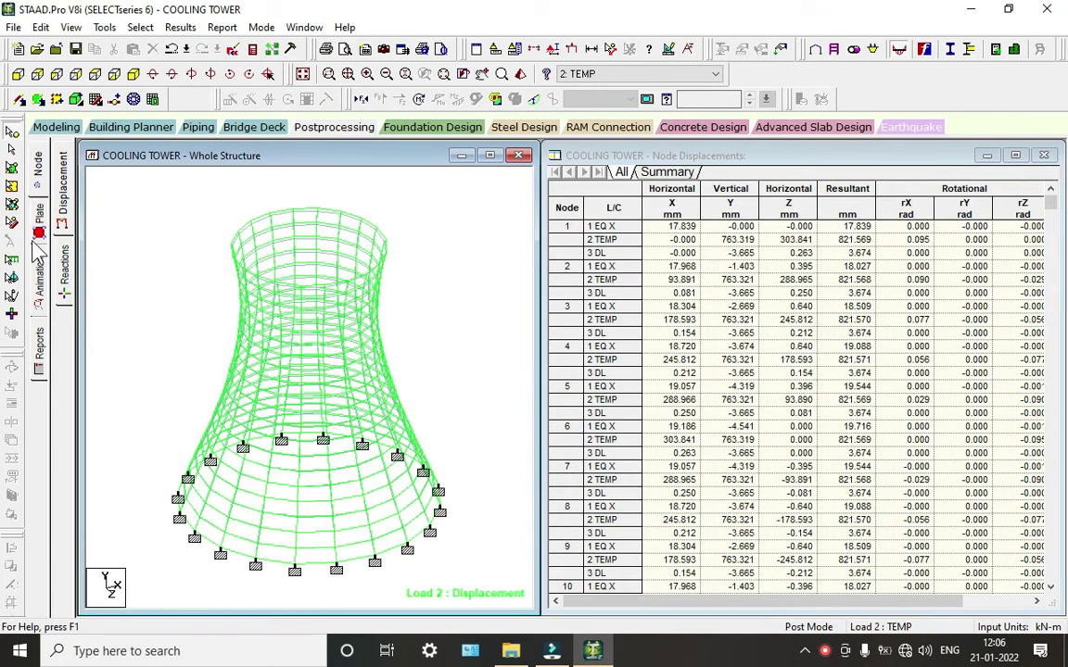
left_click(39, 211)
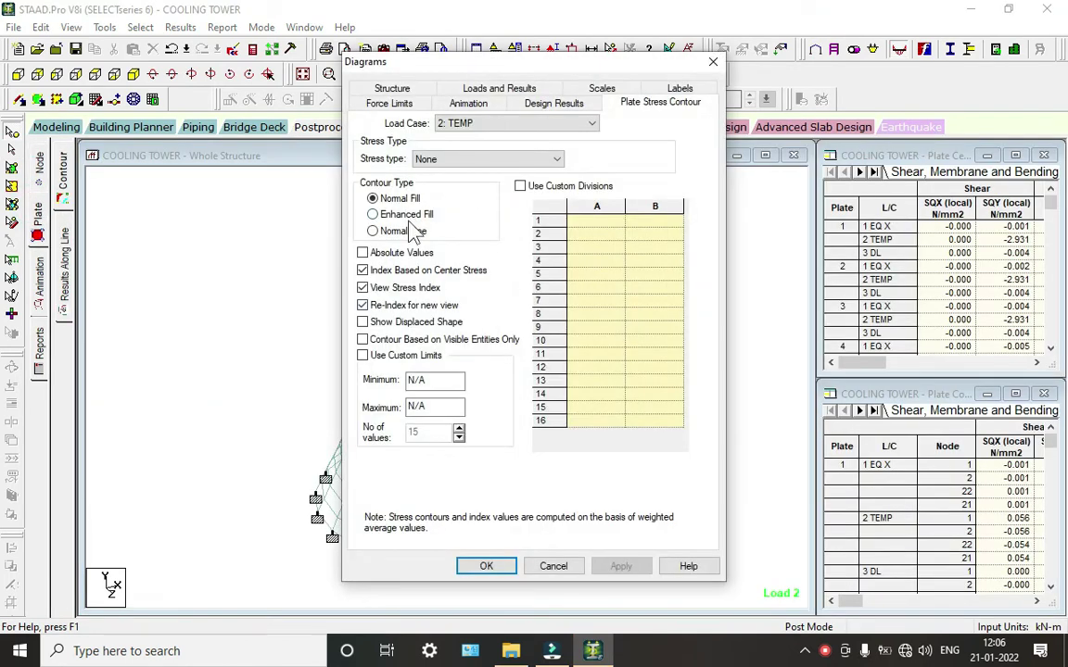
left_click(408, 215)
left_click(489, 160)
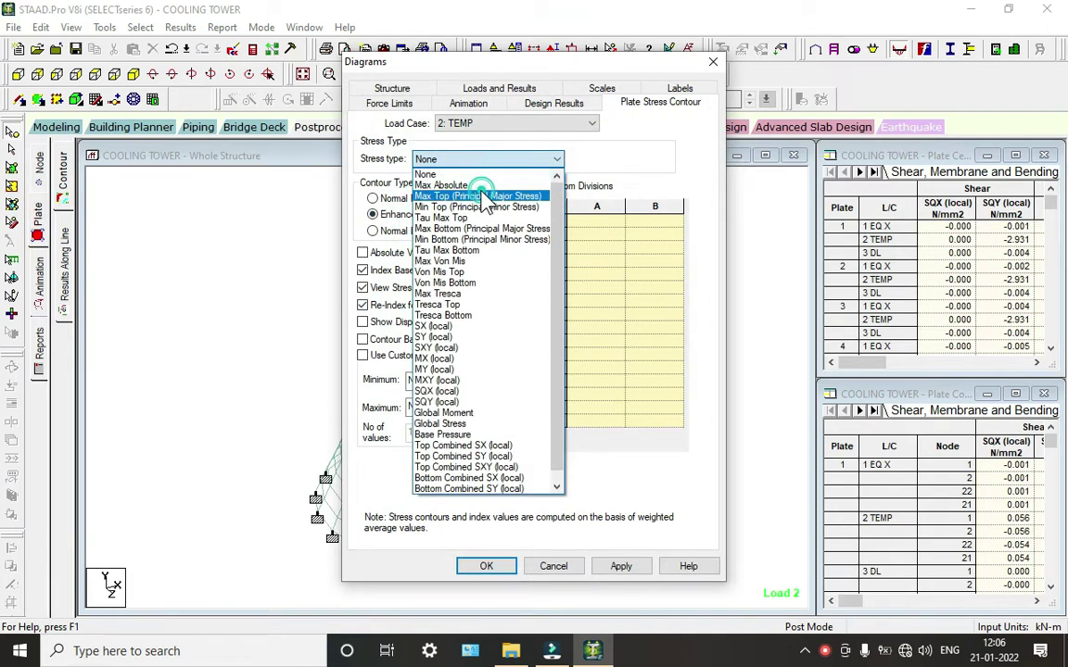
left_click(481, 188)
left_click(500, 565)
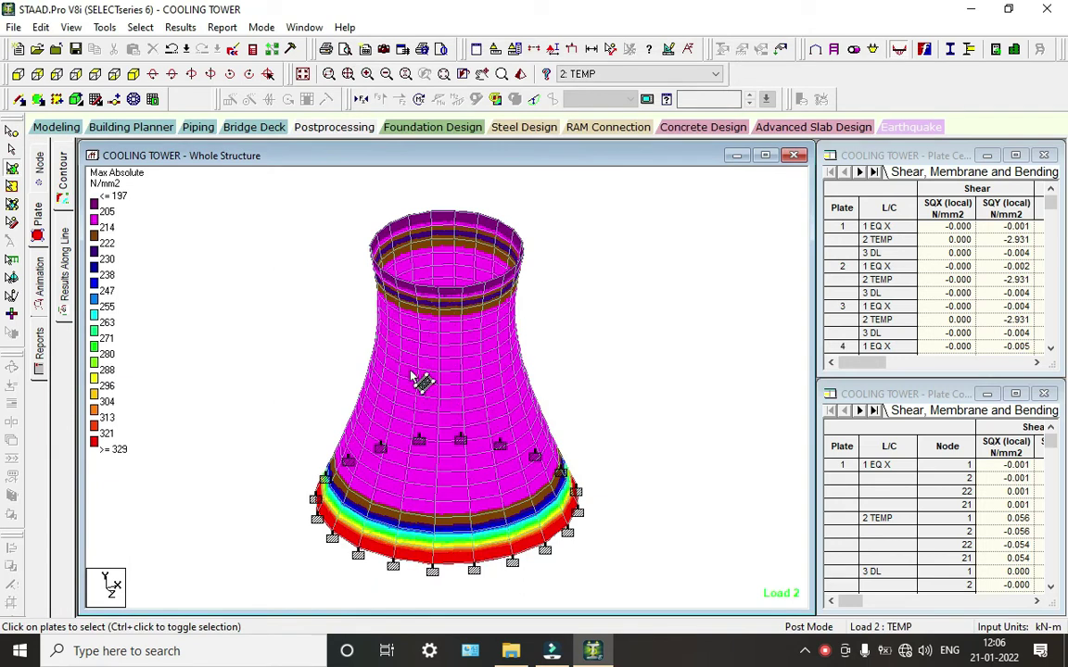
View the contours for EQ X then DL, and choose Deflection for animation.
left_click(581, 76)
left_click(601, 90)
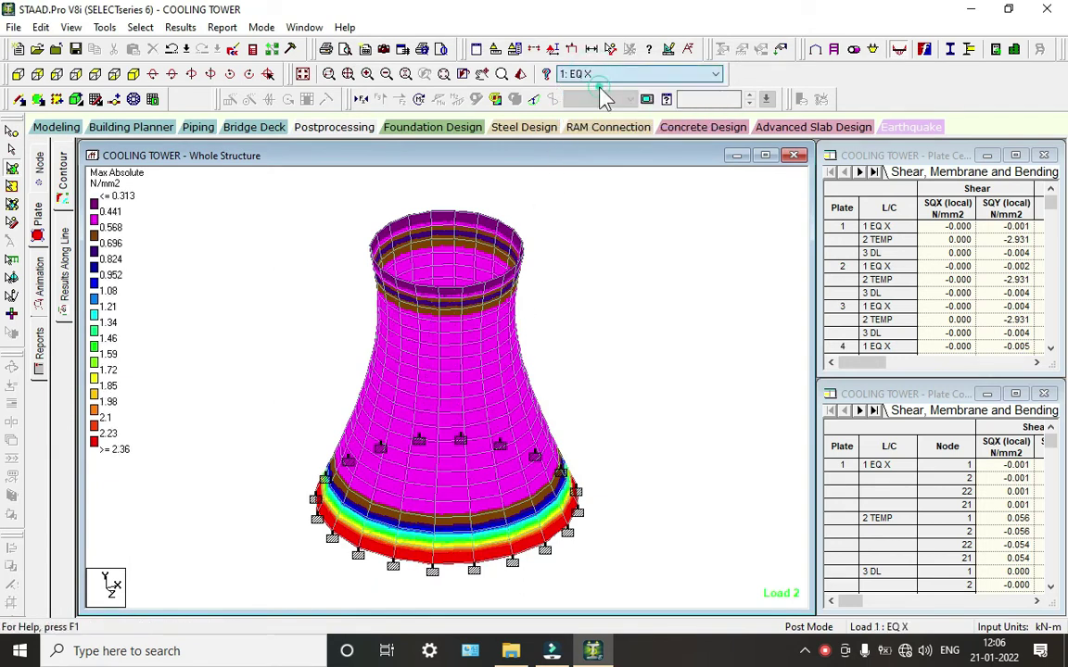
left_click(575, 75)
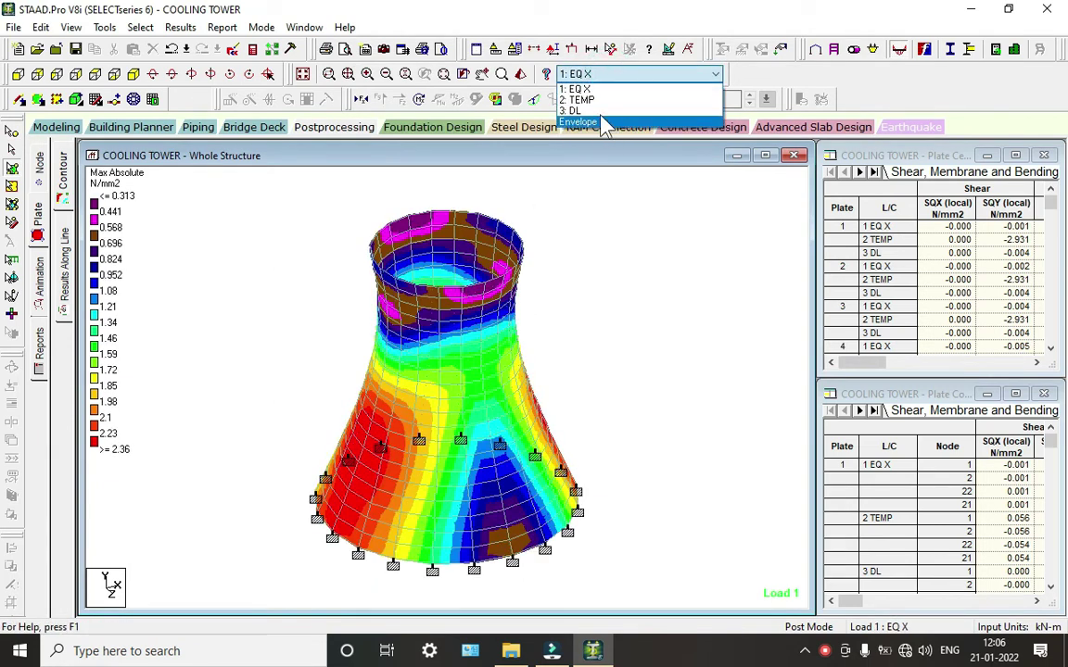
left_click(598, 109)
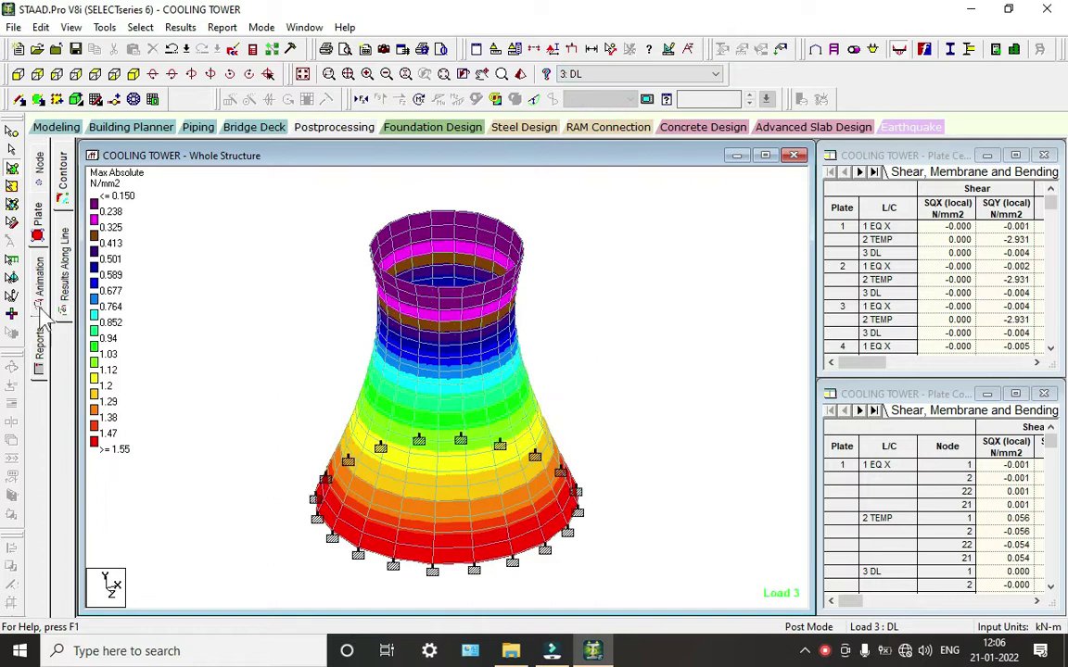
left_click(39, 281)
left_click(371, 168)
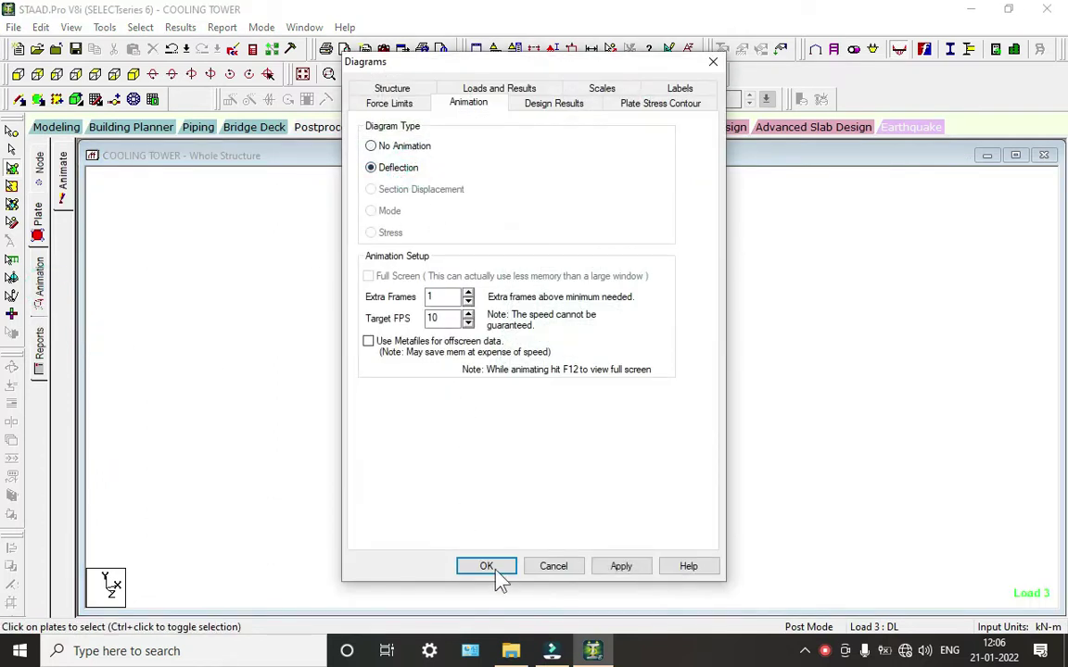
Animate the deflection for EQ X, then switch to the TEMP load case.
left_click(486, 566)
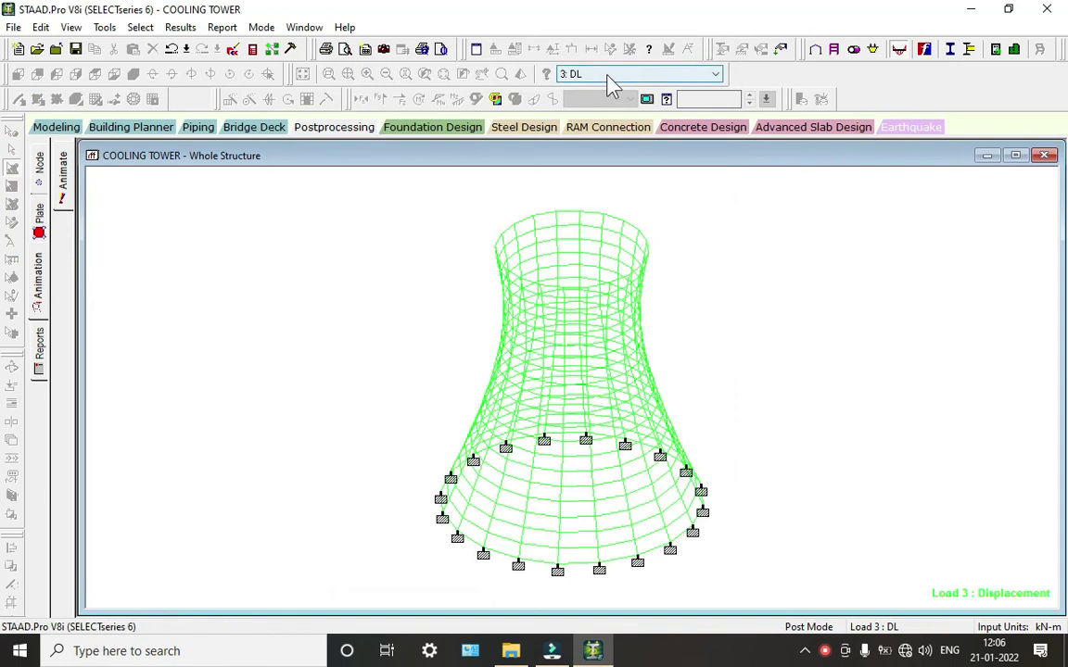
left_click(598, 85)
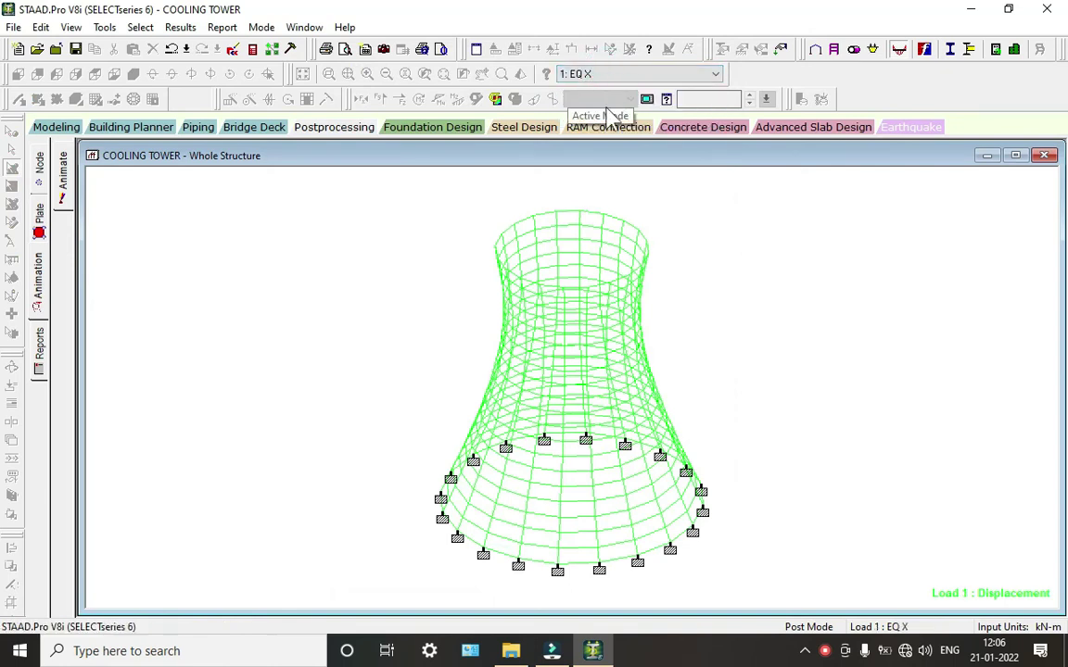
left_click(588, 74)
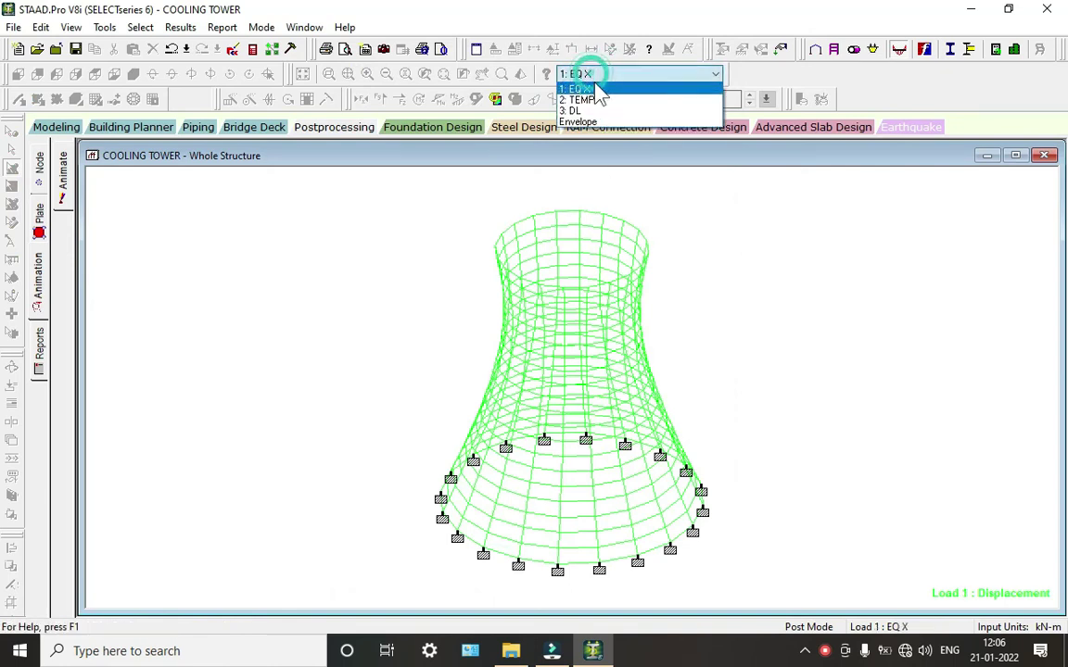
left_click(597, 99)
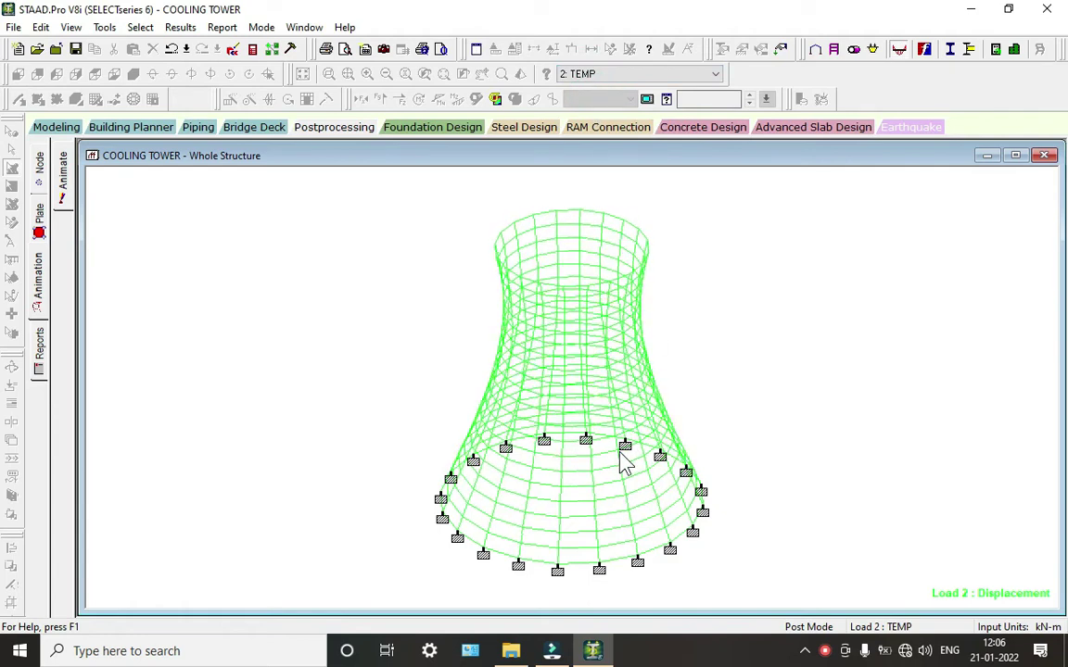
Contour Max Absolute plate stress and animate the stresses on the tower.
left_click(41, 278)
left_click(678, 106)
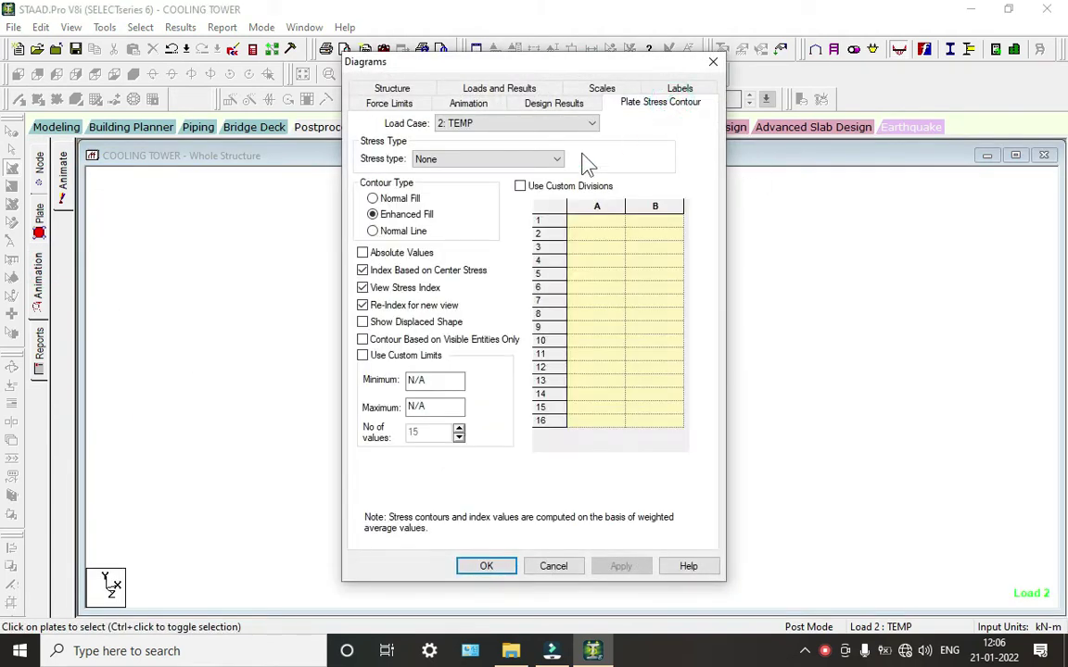
left_click(433, 160)
left_click(448, 186)
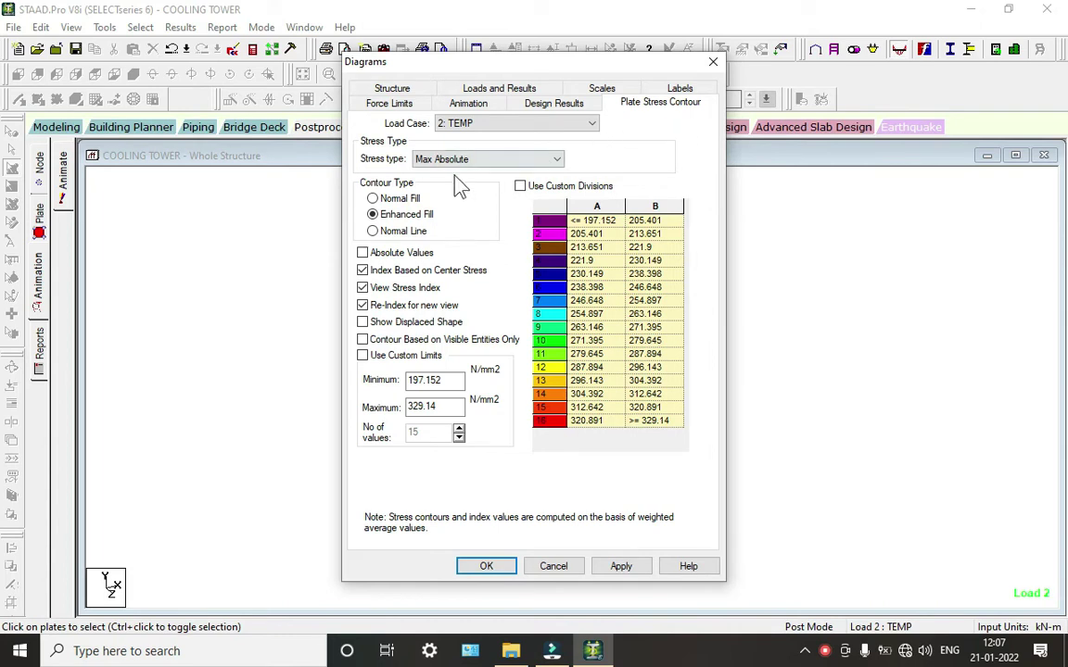
left_click(470, 106)
left_click(371, 233)
left_click(501, 569)
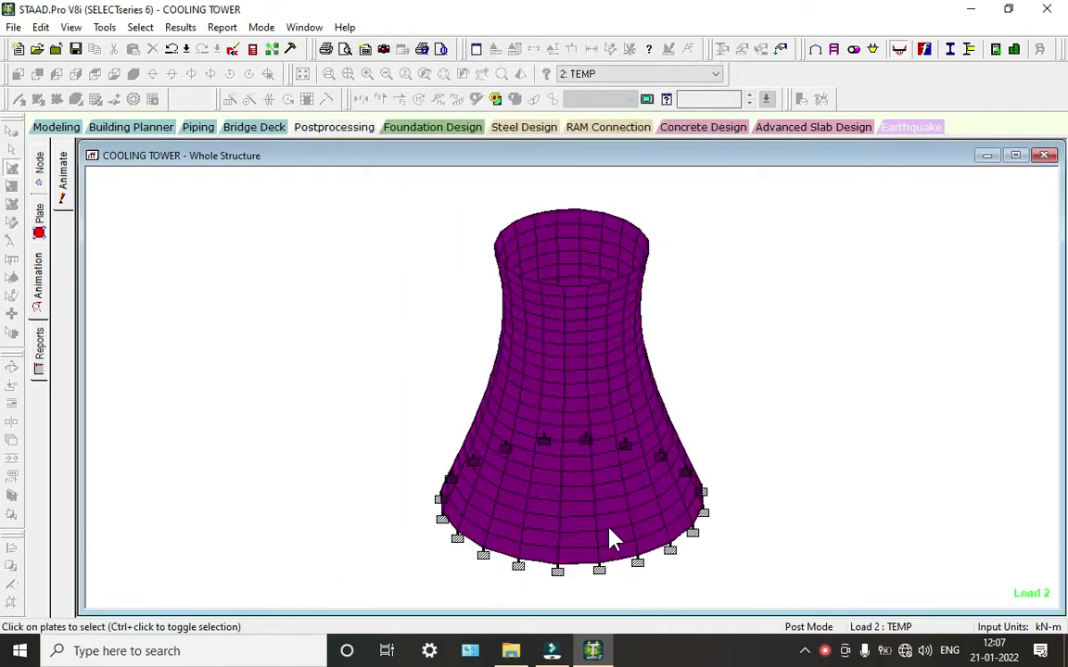
Show the stress animation for EQ X and DL, then return to modelling.
left_click(590, 74)
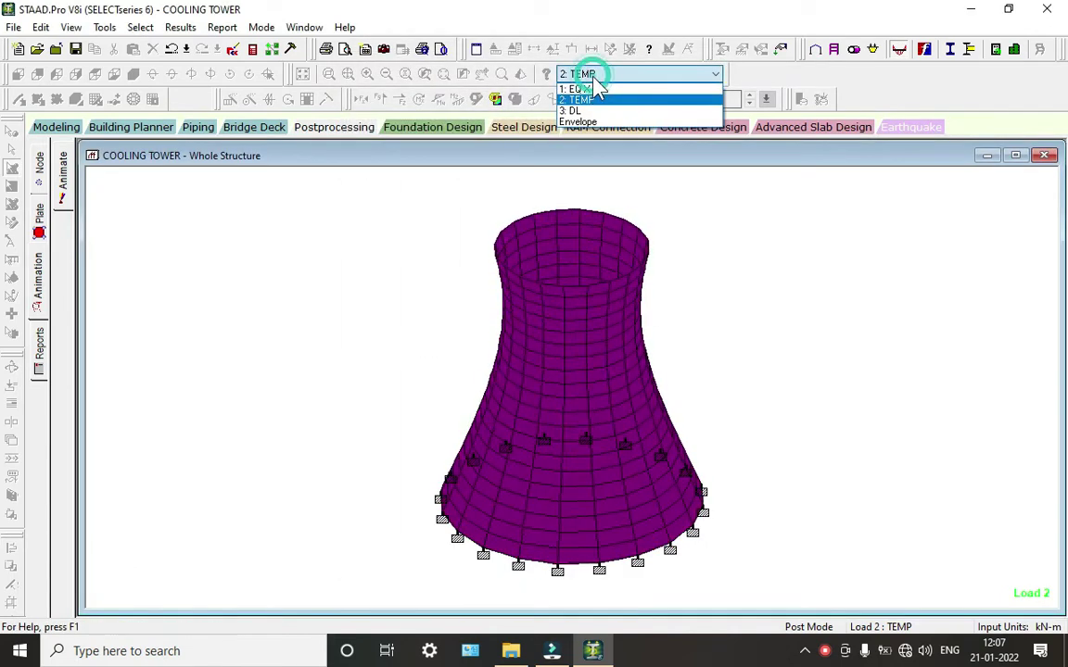
left_click(591, 88)
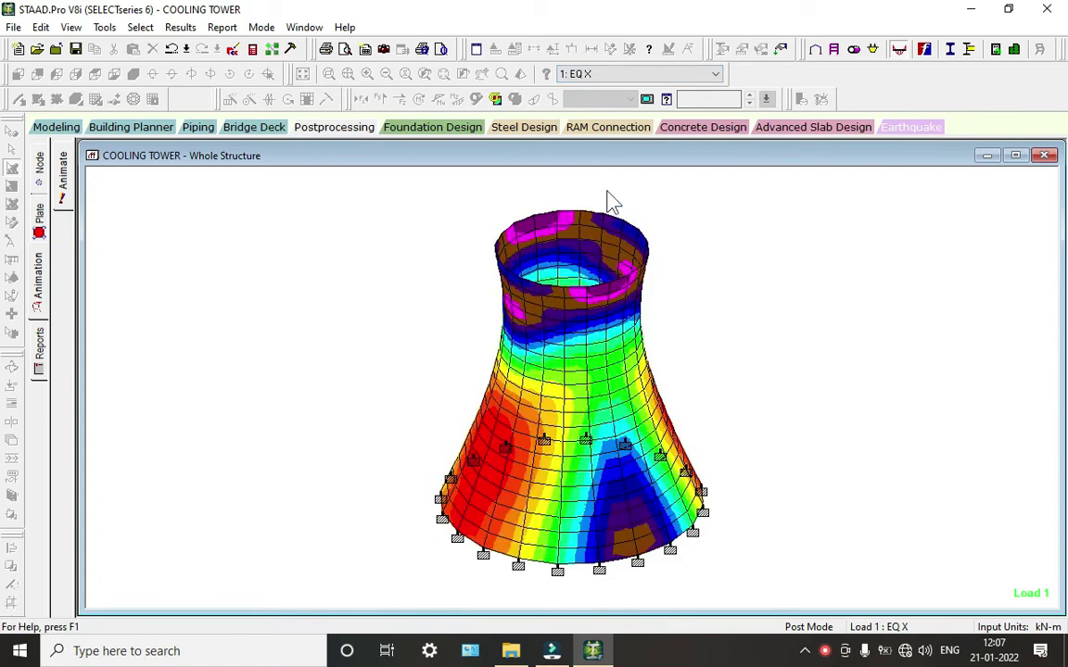
left_click(590, 76)
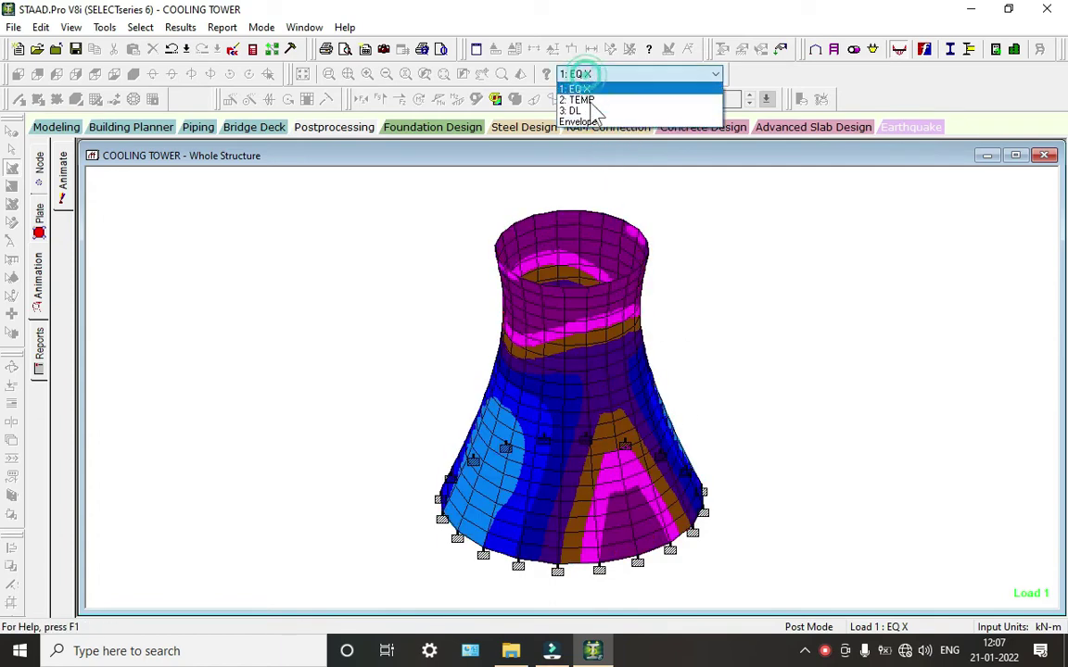
left_click(591, 102)
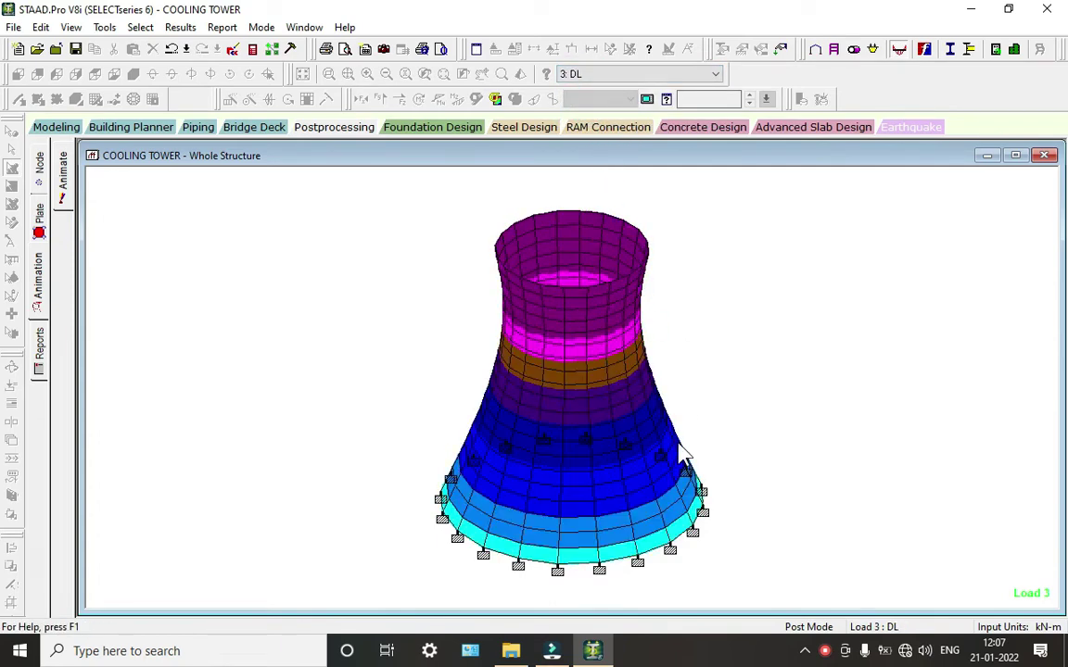
left_click(56, 127)
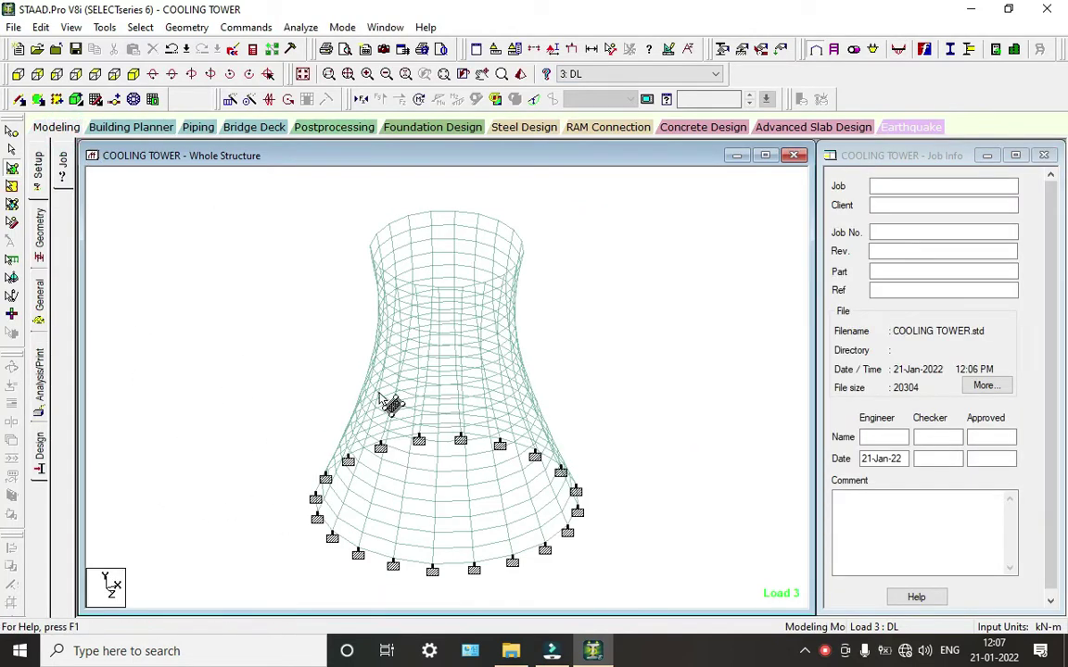
Set up IS456 concrete design with Fc and Fymain as the chosen parameters.
left_click(43, 462)
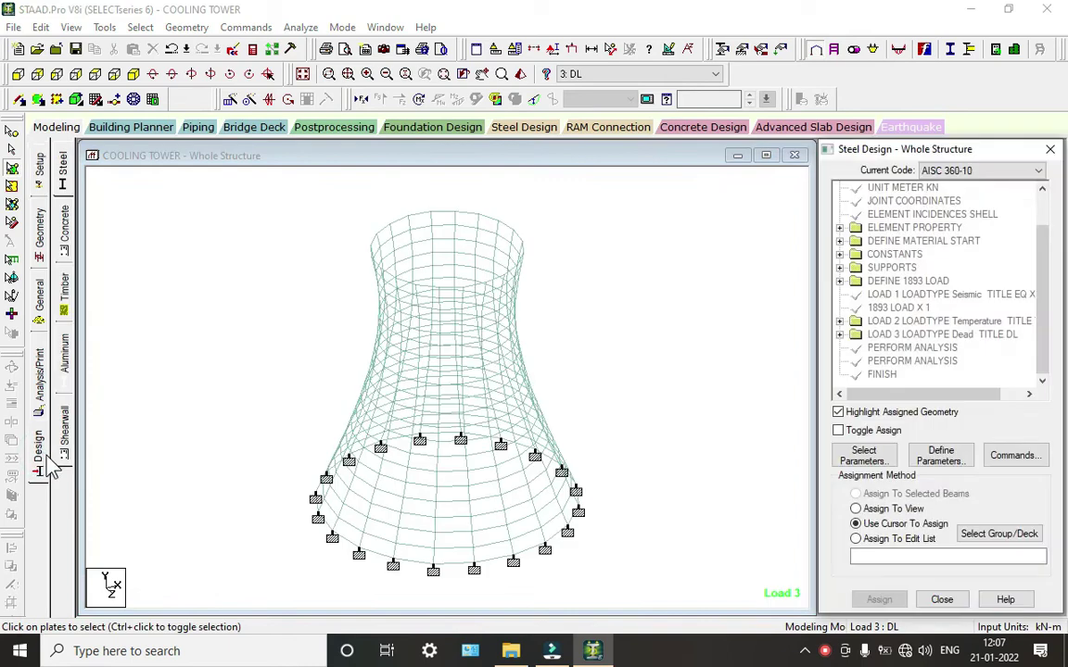
left_click(64, 227)
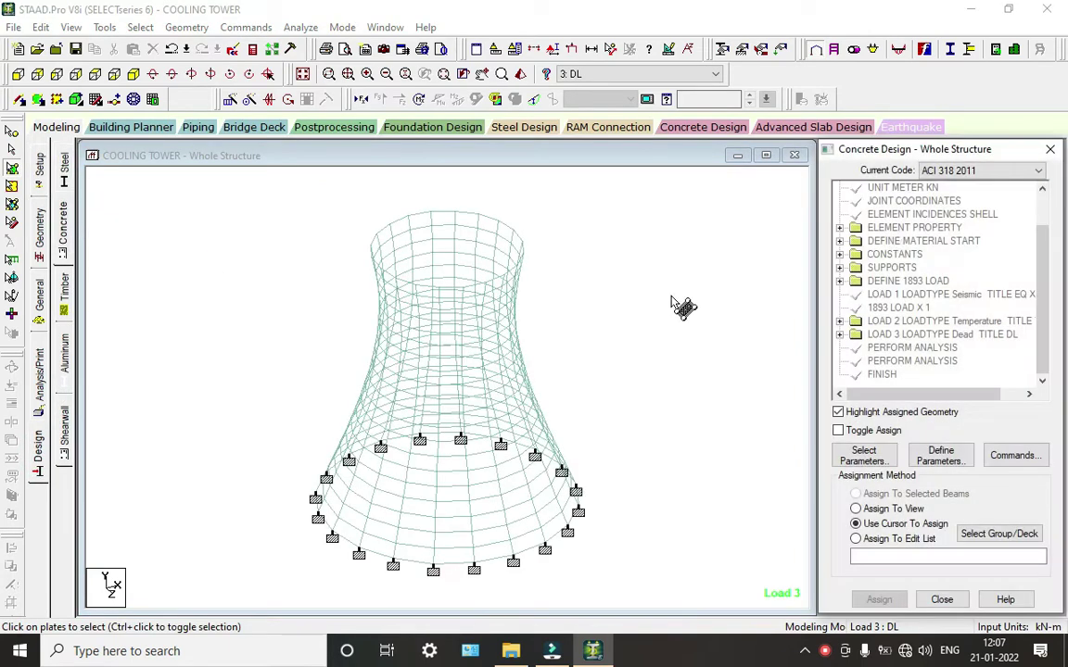
left_click(996, 171)
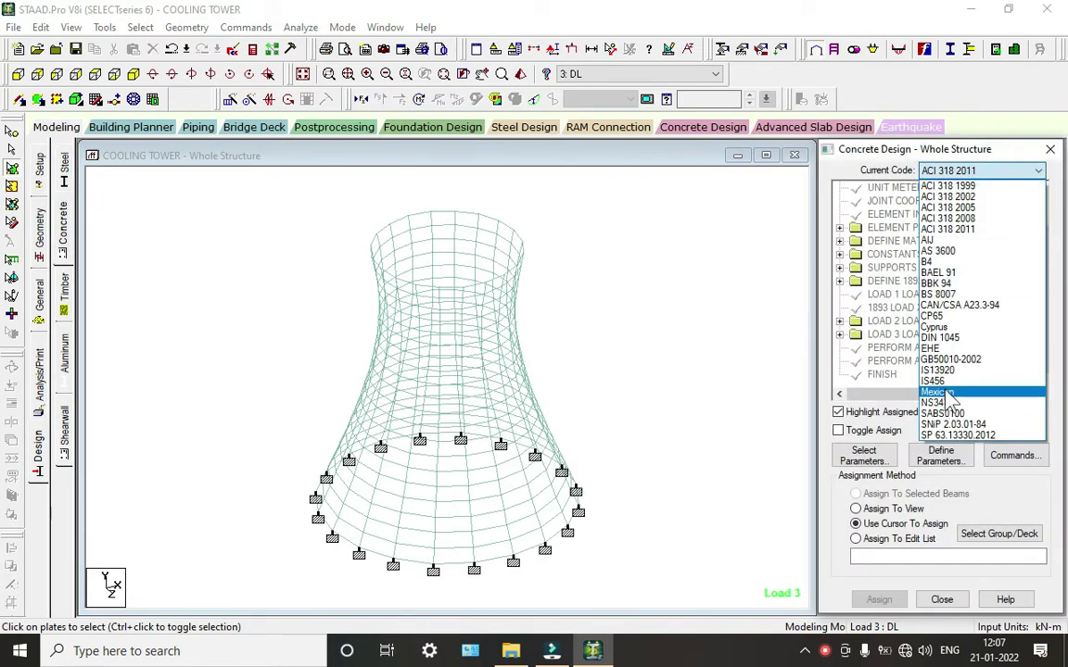
left_click(946, 383)
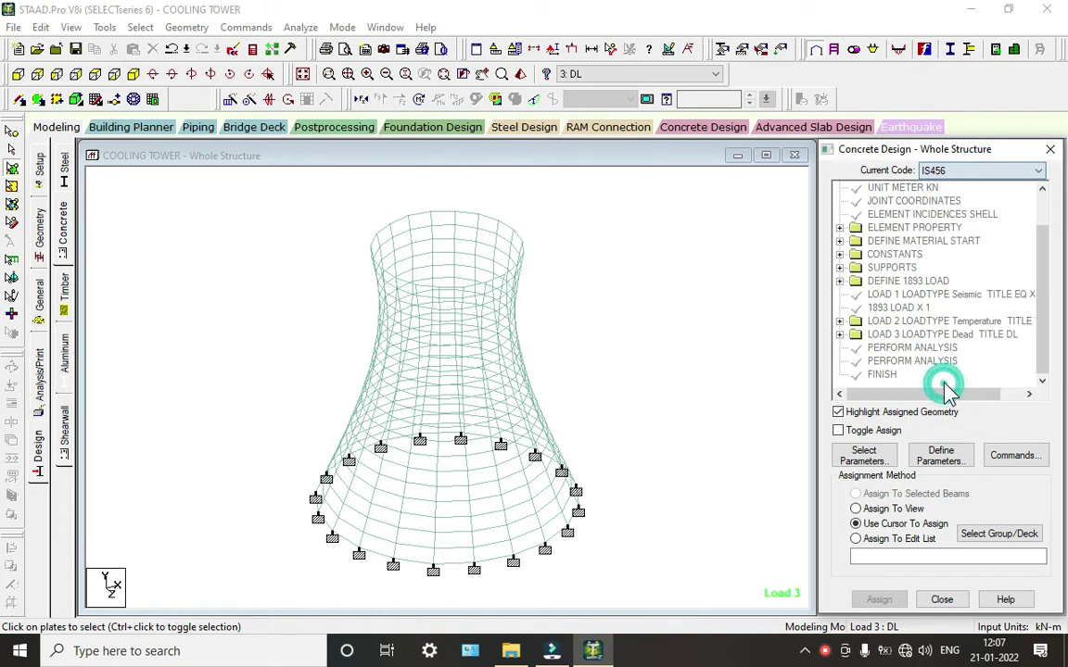
left_click(866, 462)
left_click(842, 412)
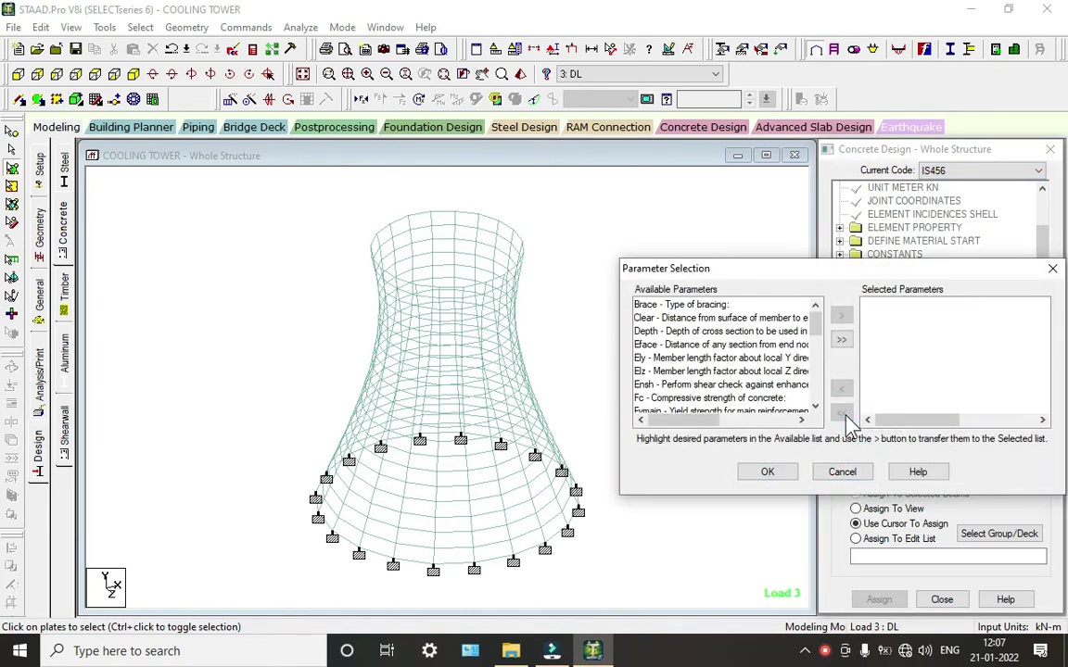
double_click(675, 399)
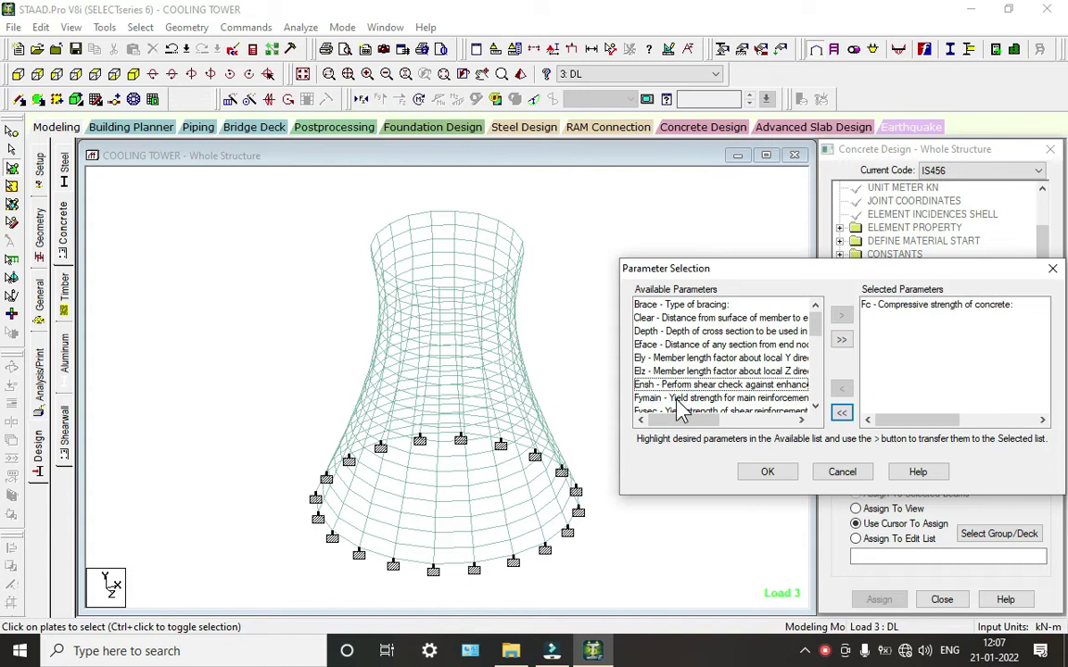
double_click(676, 399)
left_click(768, 472)
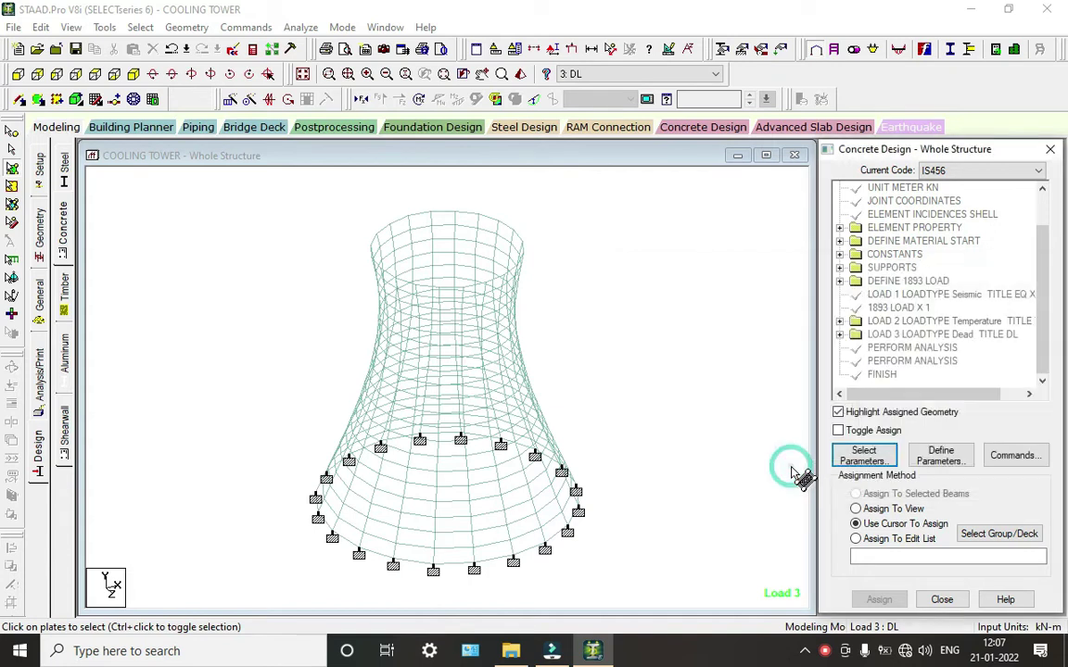
Define the design parameters FC 40000 and FYMAIN 550000 kN/m2.
left_click(938, 456)
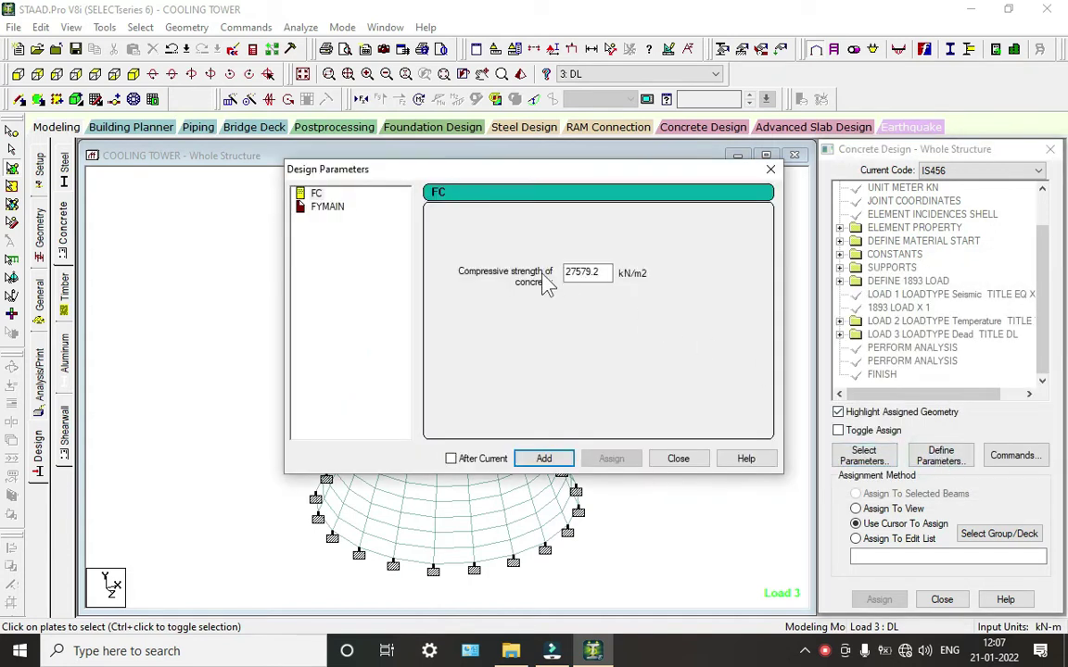
double_click(609, 271)
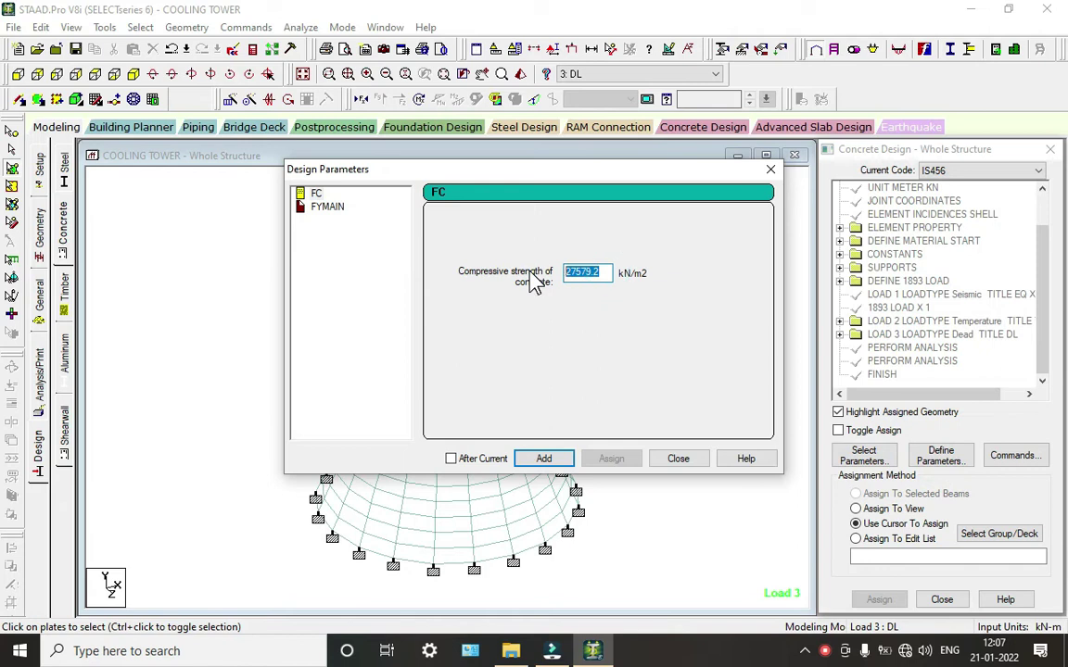
type("40000")
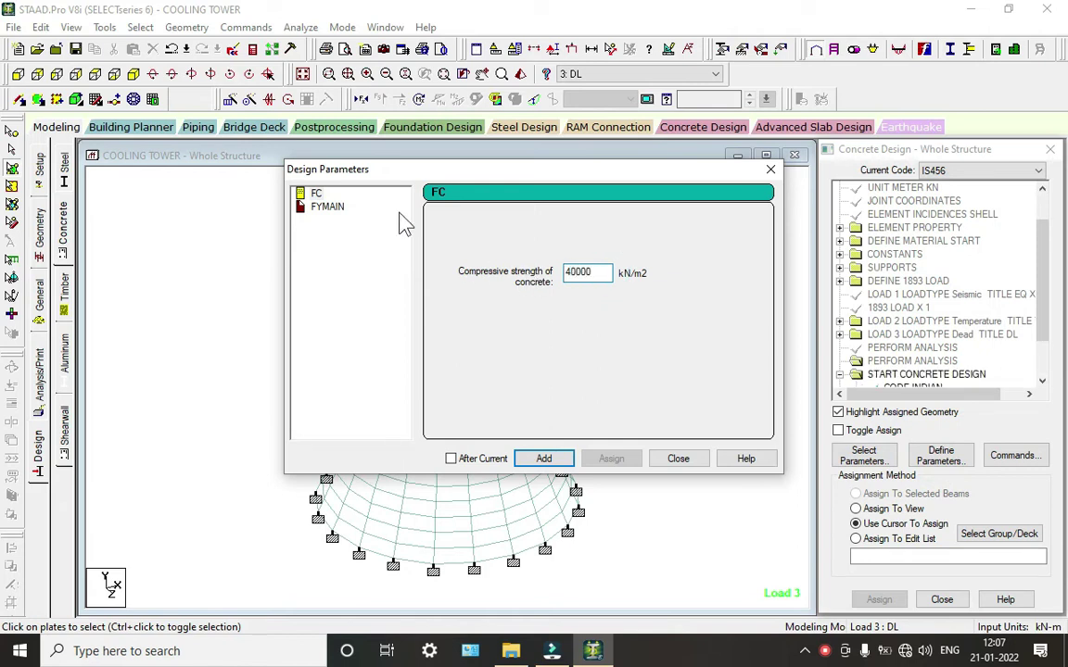
left_click(329, 207)
double_click(582, 271)
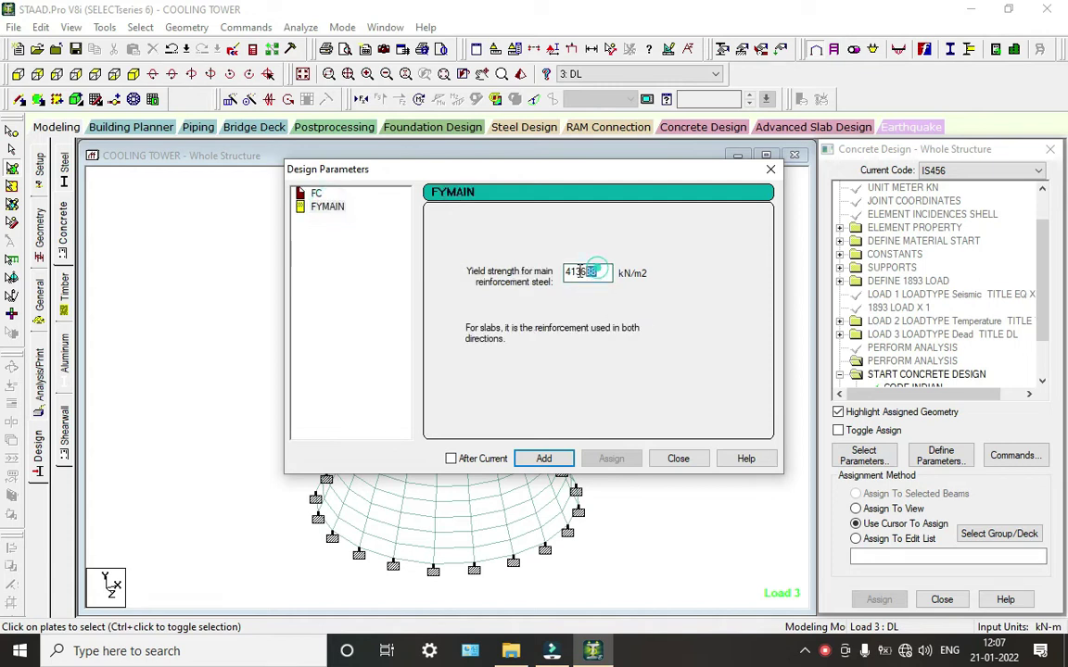
type("550000")
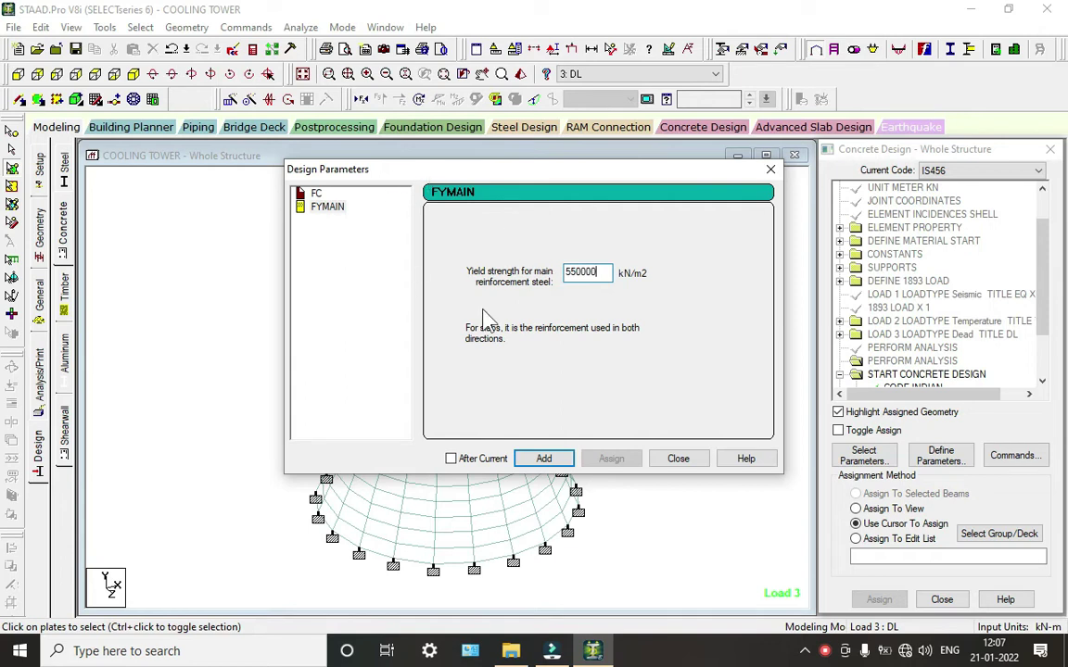
left_click(679, 460)
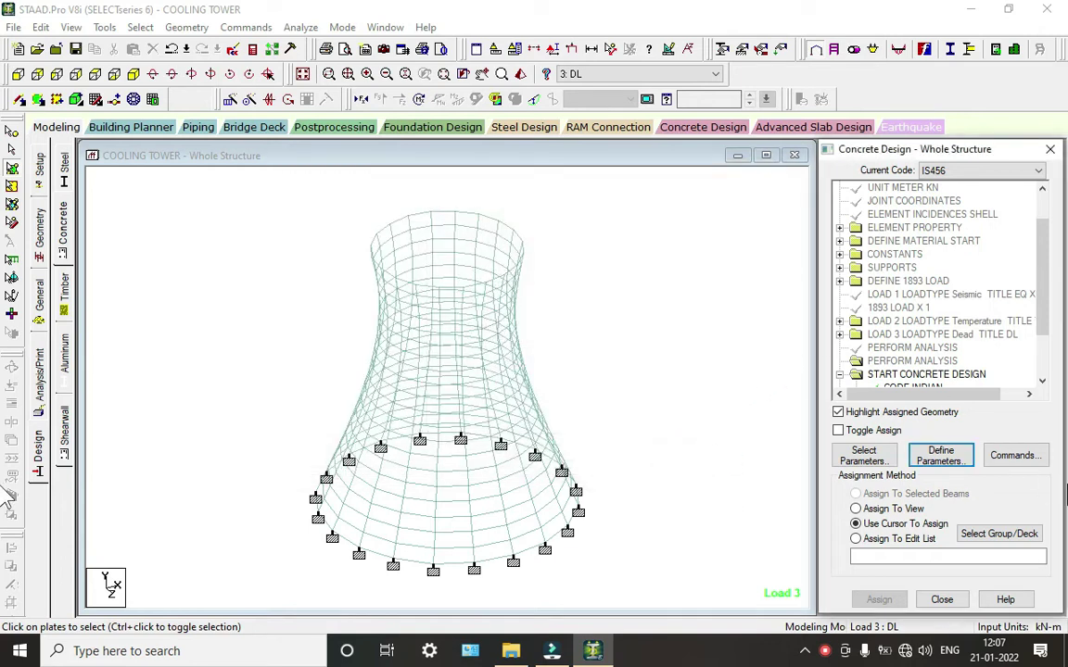
Add the CONCRETE TAKE quantity take-off command to the concrete design.
left_click(1029, 458)
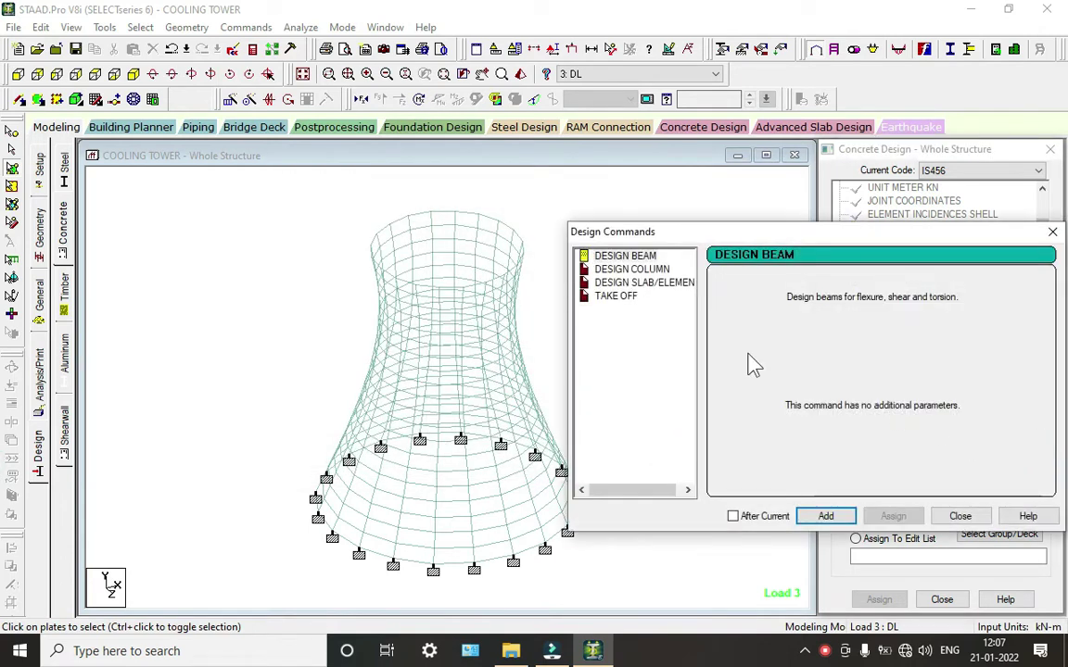
left_click(617, 296)
left_click(825, 515)
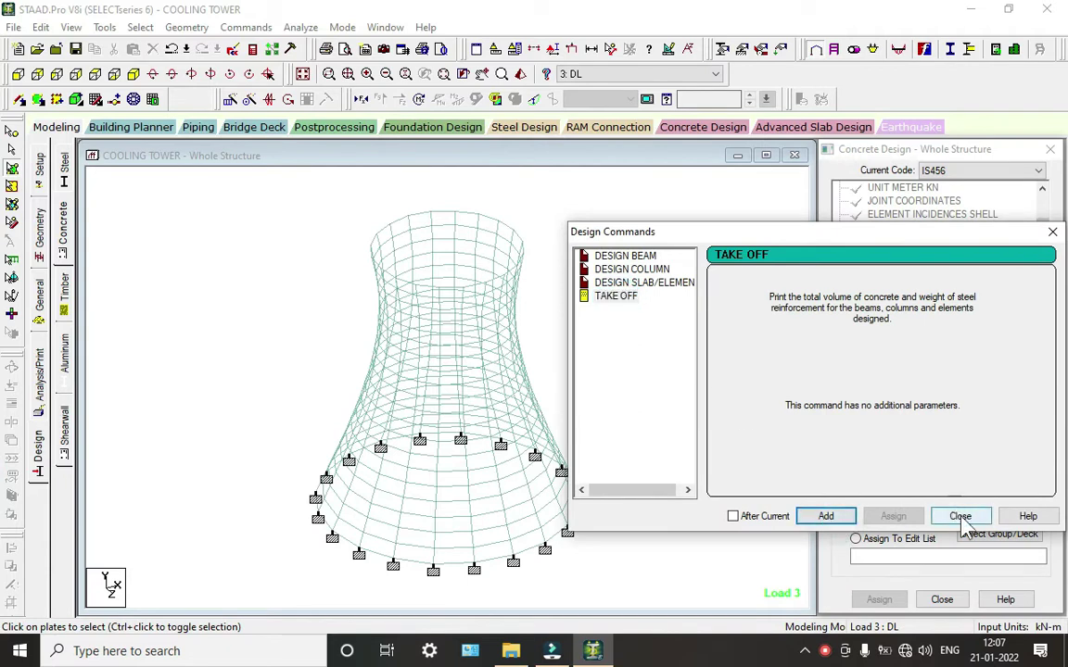
left_click(960, 516)
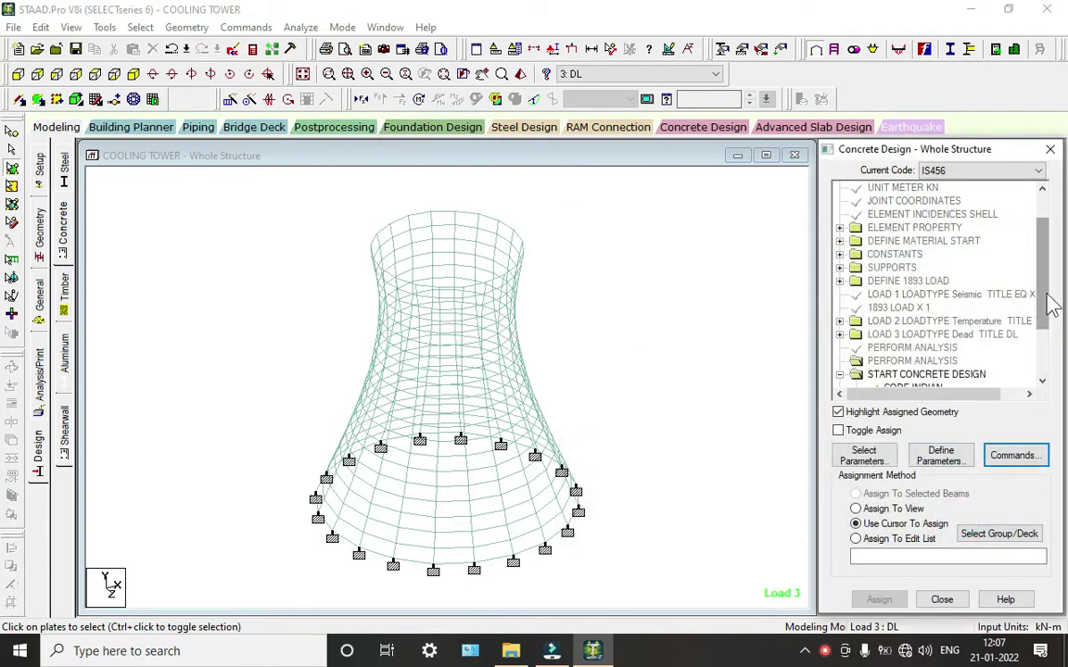
Save the modified cooling tower model.
scroll(927, 364, "down", 2)
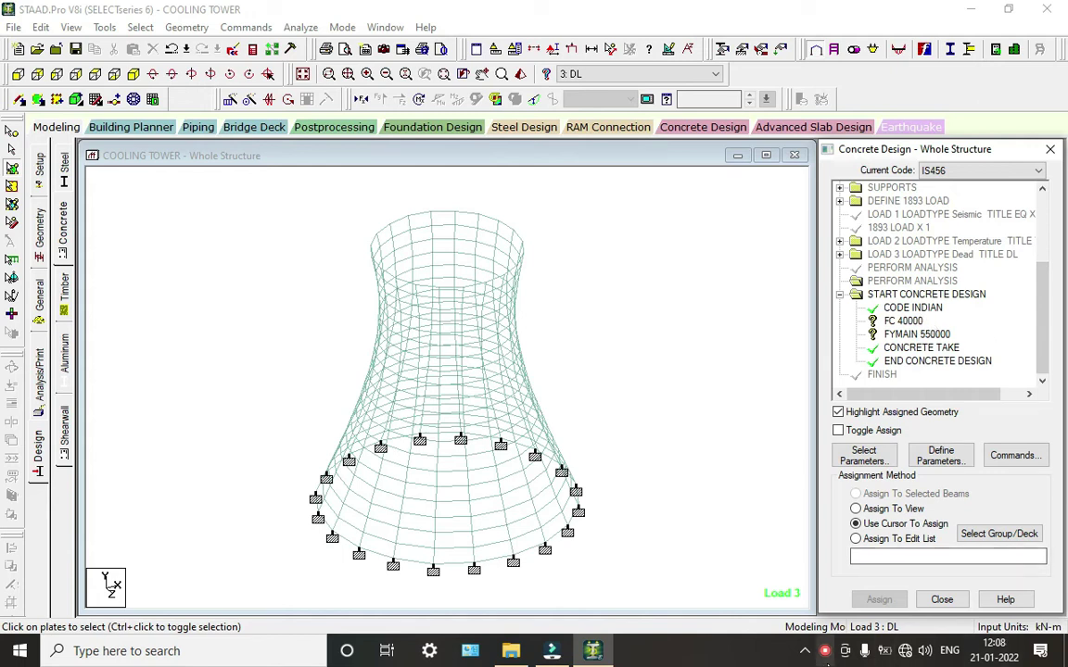
right_click(825, 651)
left_click(853, 630)
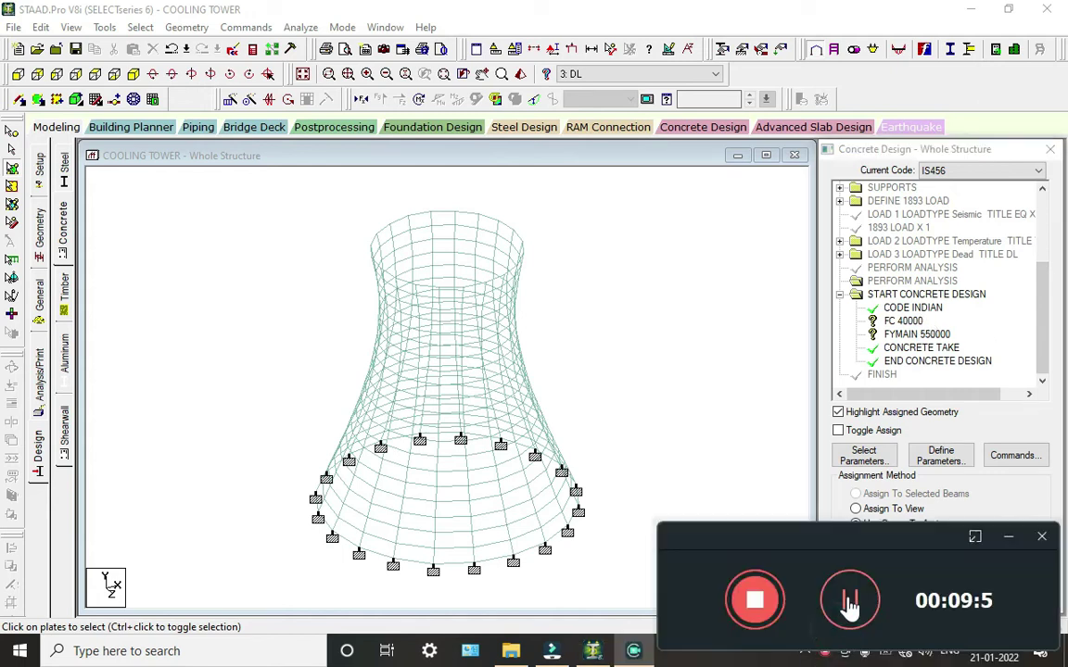
left_click(939, 422)
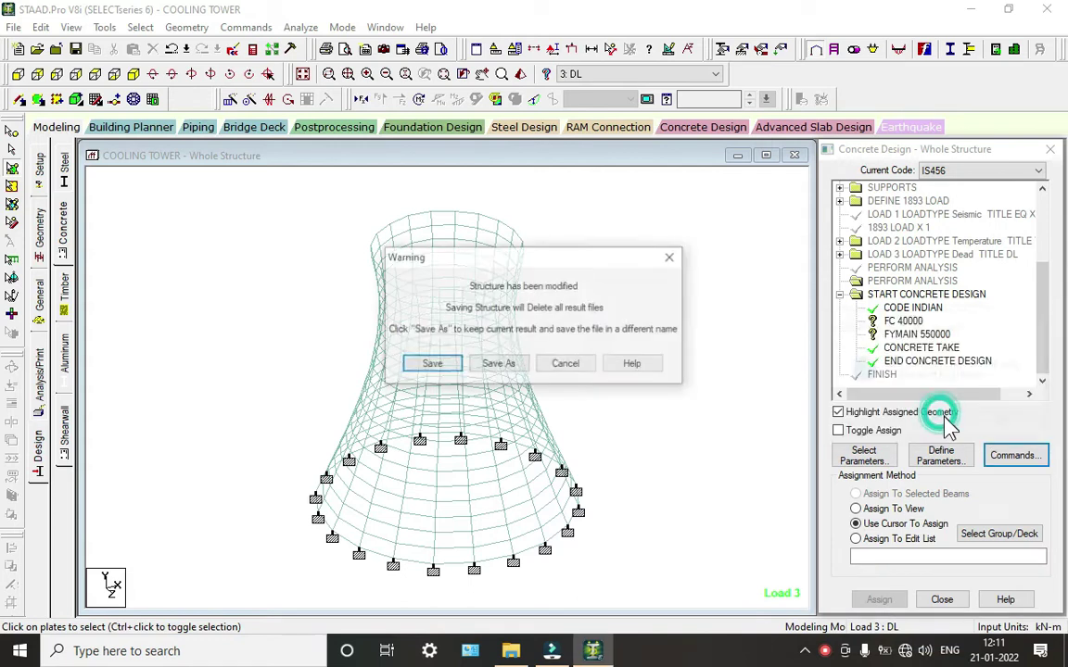
left_click(431, 364)
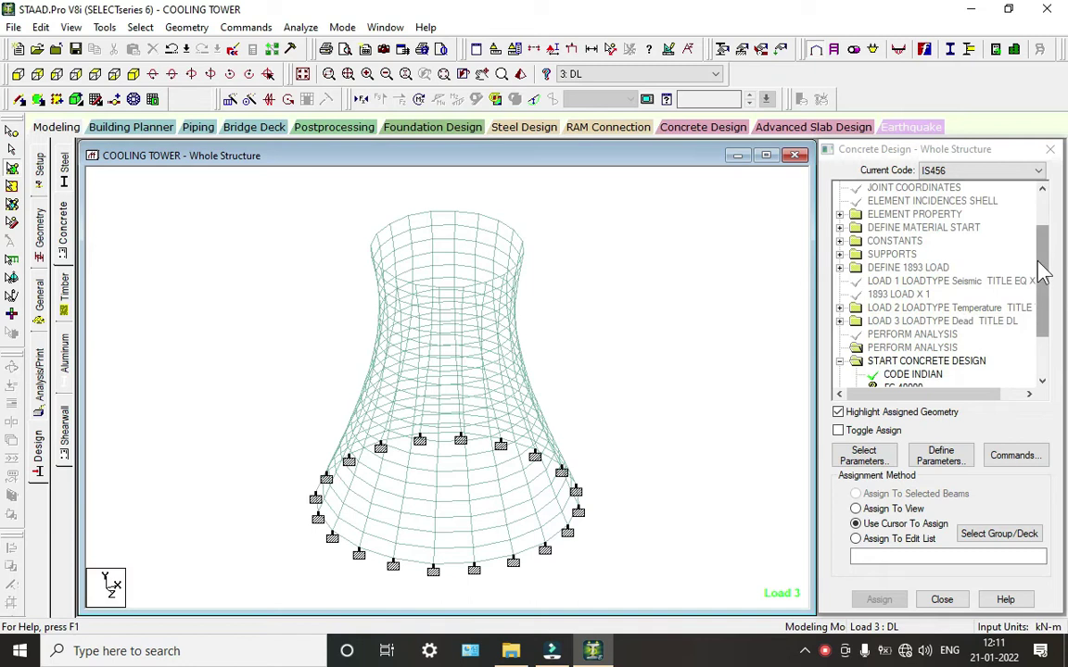
Assign FC 40000 and FYMAIN 550000 to the whole structure in view.
left_click_drag(1042, 239, 1039, 262)
left_click(911, 325)
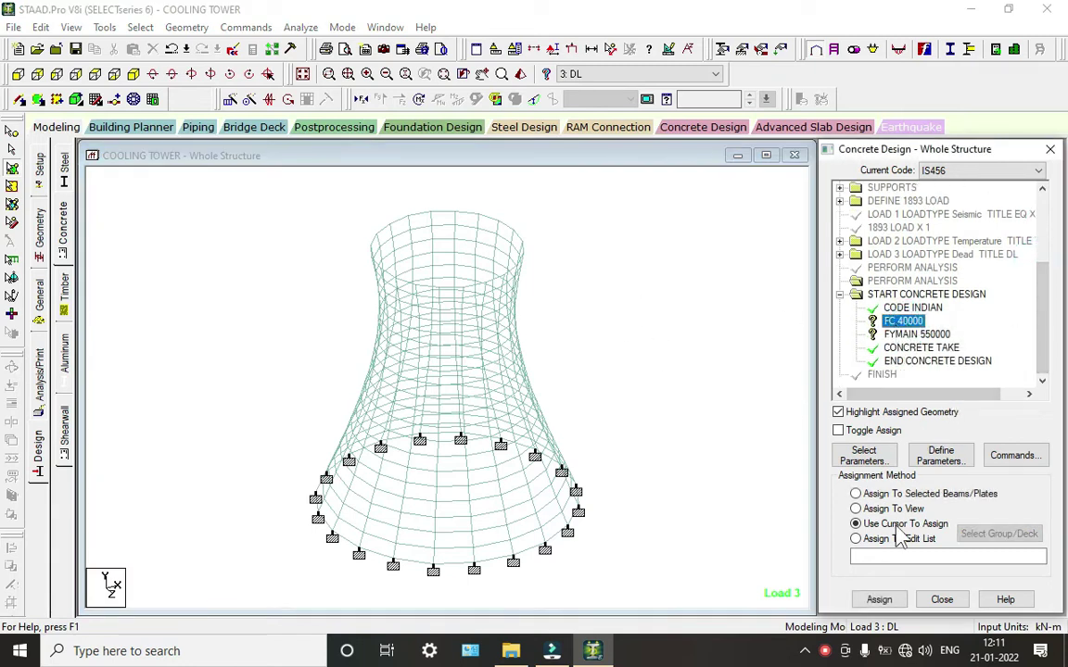
left_click(877, 509)
left_click(881, 599)
left_click(950, 420)
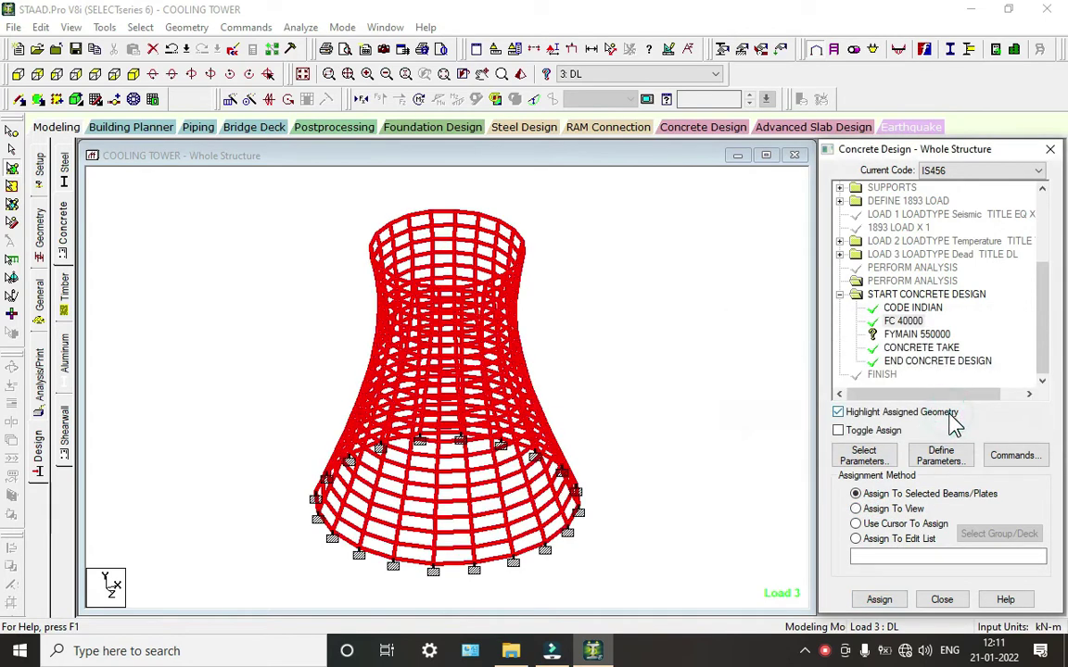
left_click(901, 335)
left_click(884, 509)
left_click(881, 600)
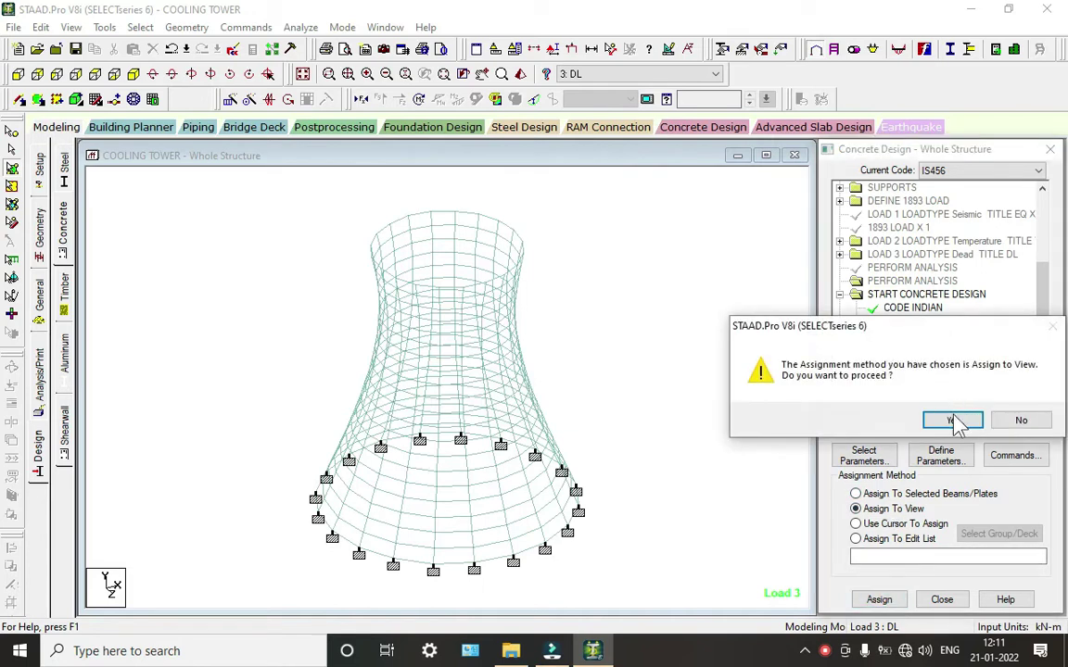
left_click(953, 421)
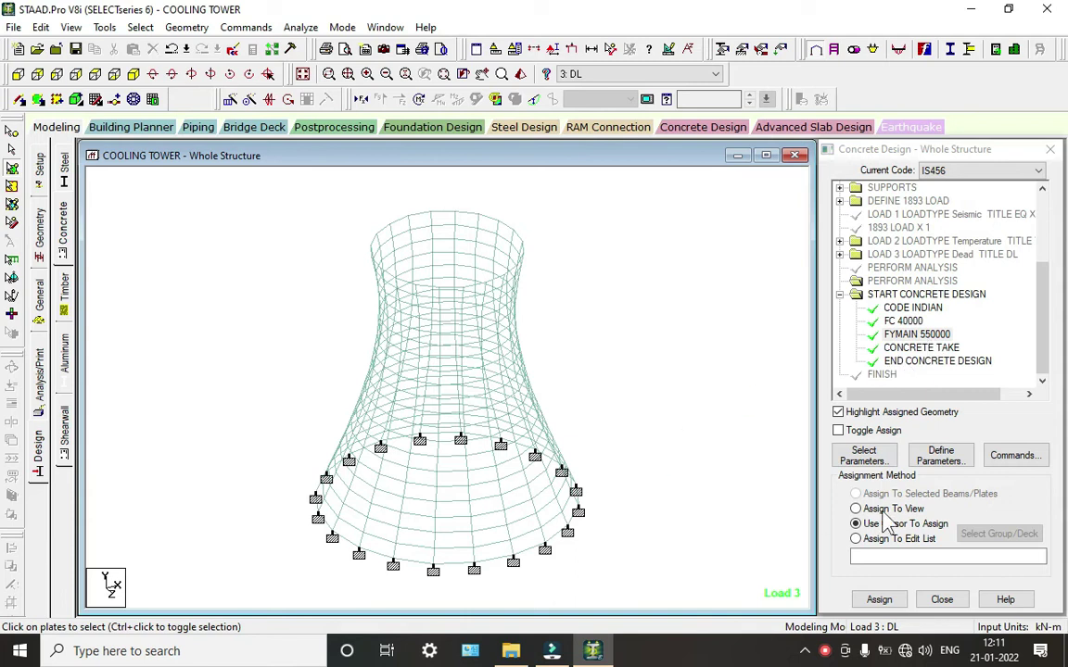
left_click_drag(1046, 360, 1054, 417)
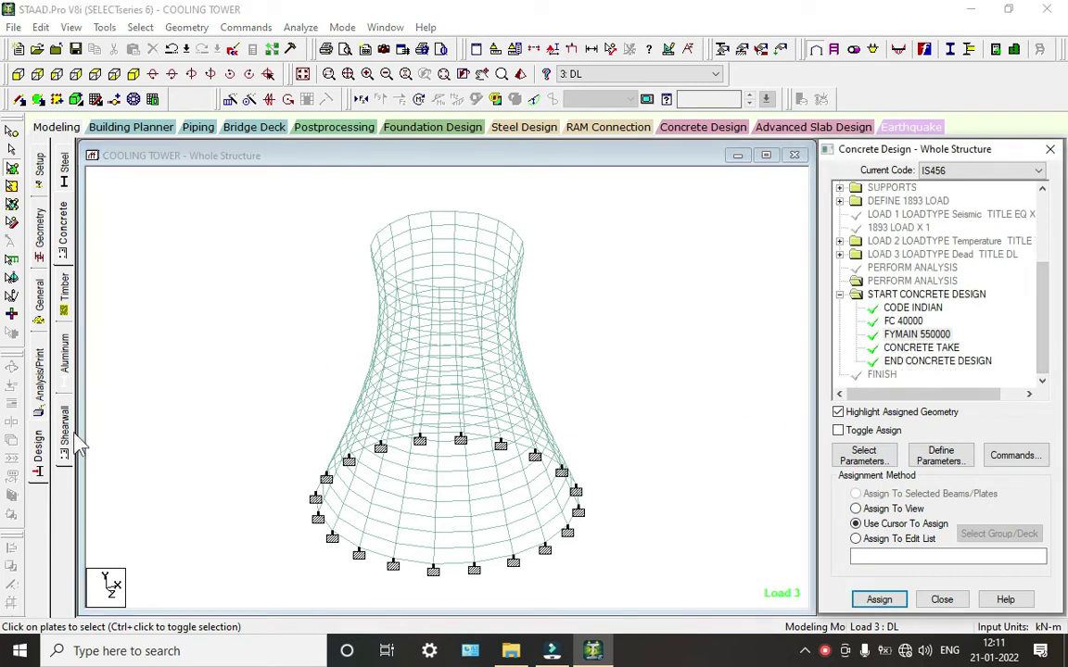
Add a PERFORM ANALYSIS command before FINISH.
left_click(37, 375)
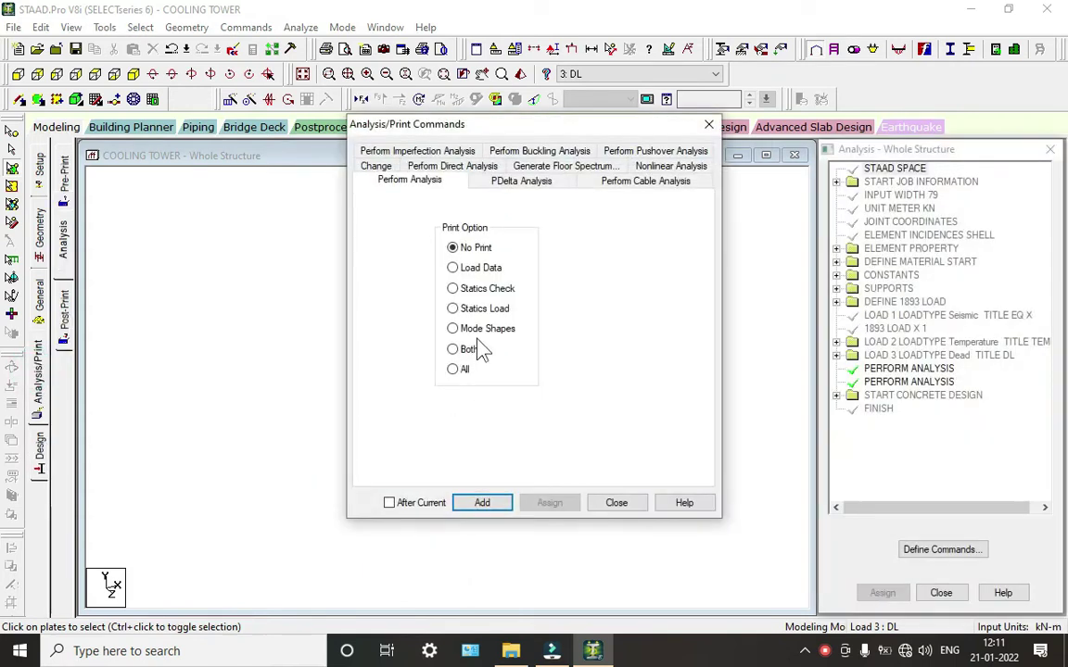
left_click(482, 503)
left_click(614, 503)
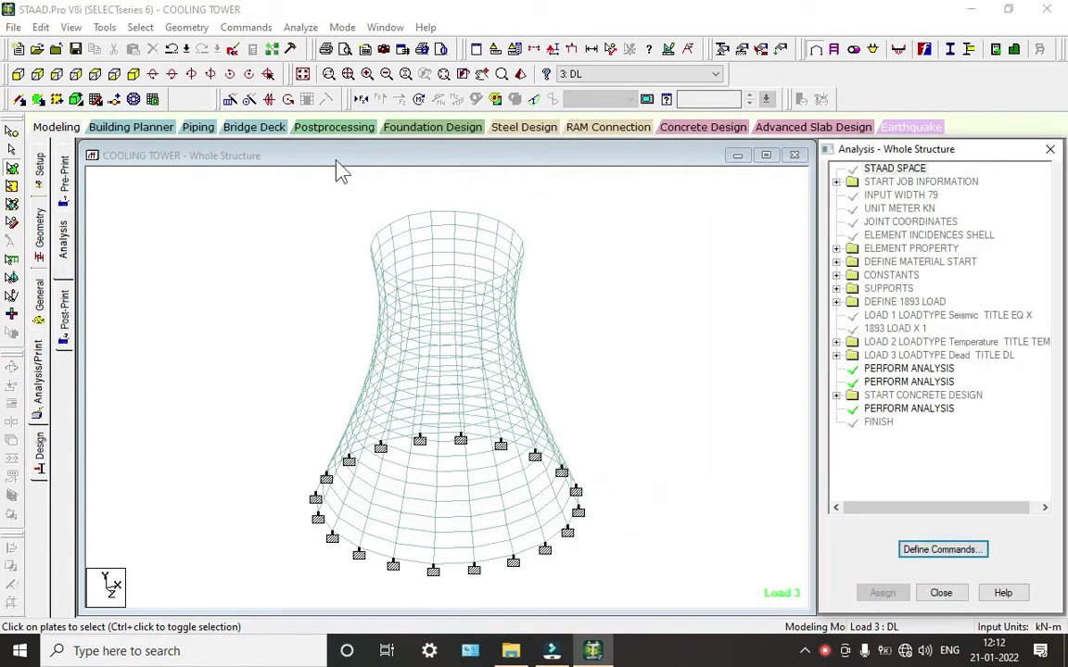
Save and run the analysis, then go to post-processing mode.
left_click(300, 26)
left_click(325, 43)
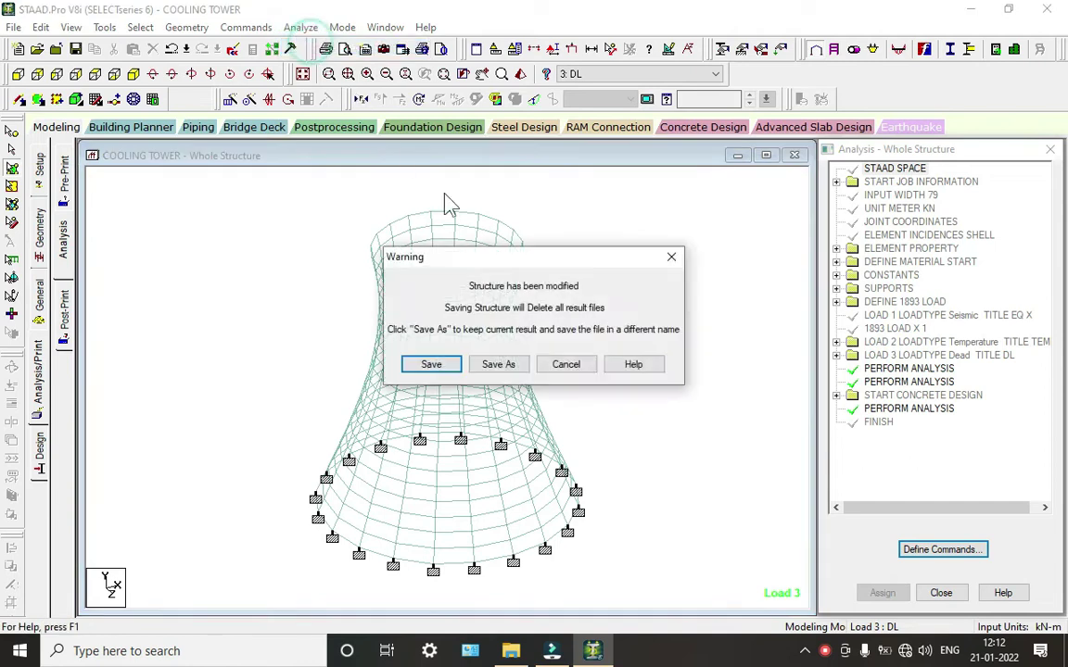
left_click(439, 366)
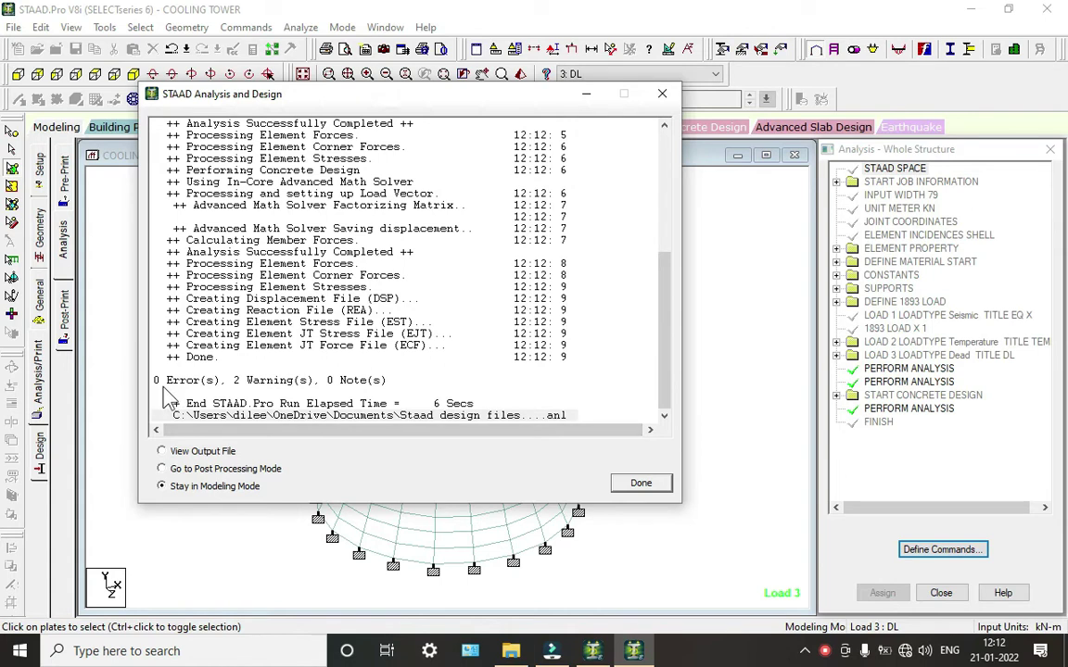
left_click(195, 469)
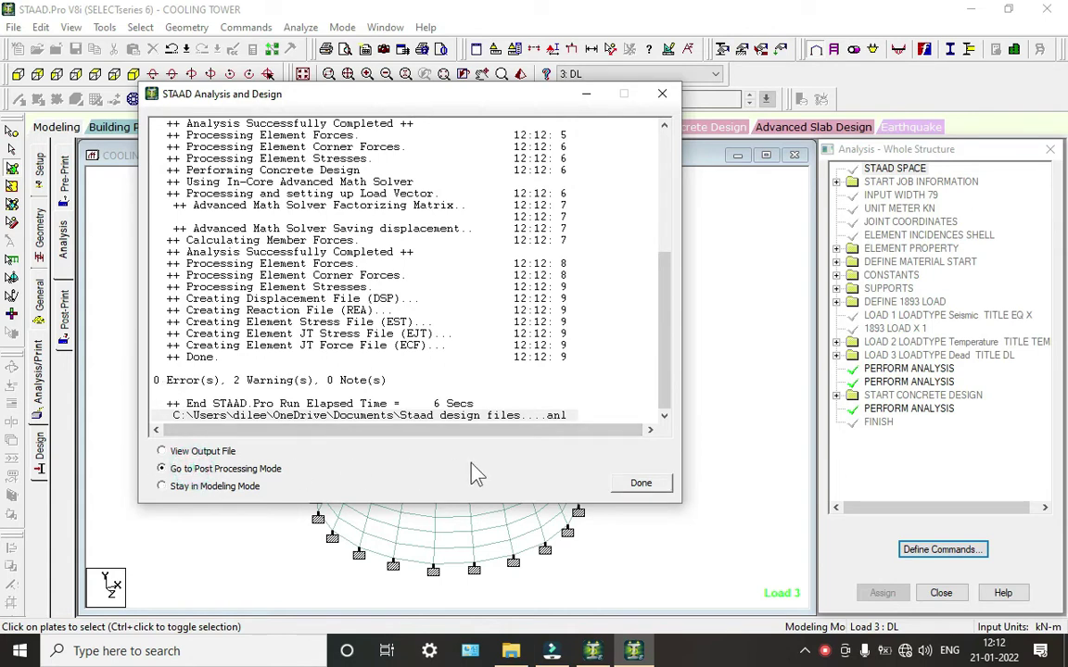
left_click(638, 485)
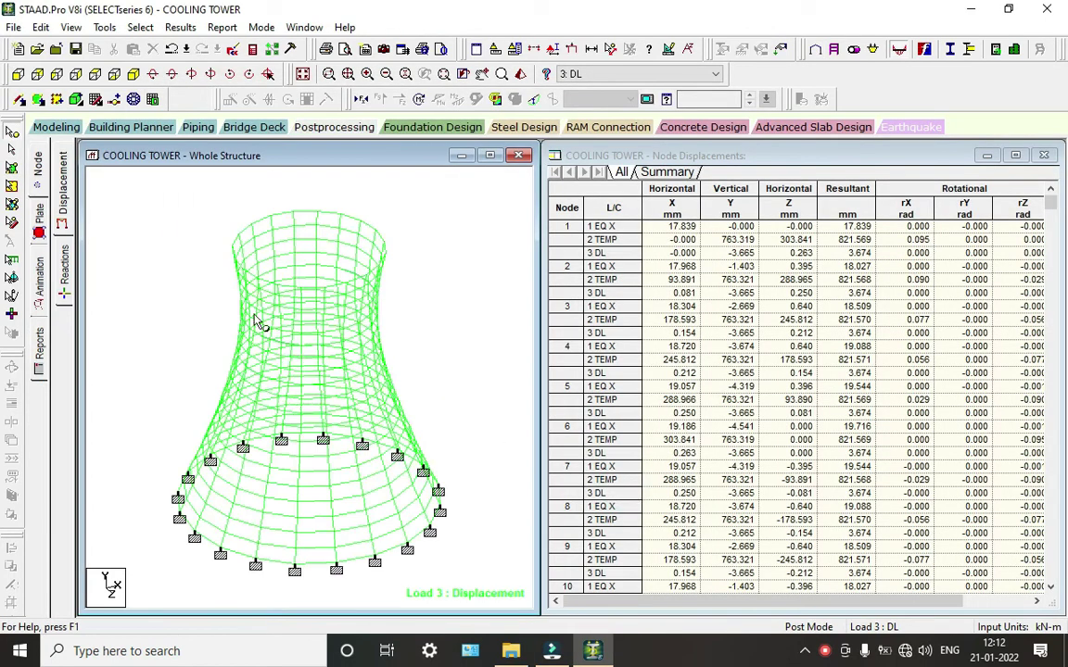
Animate the cooling tower's deflection.
left_click(40, 281)
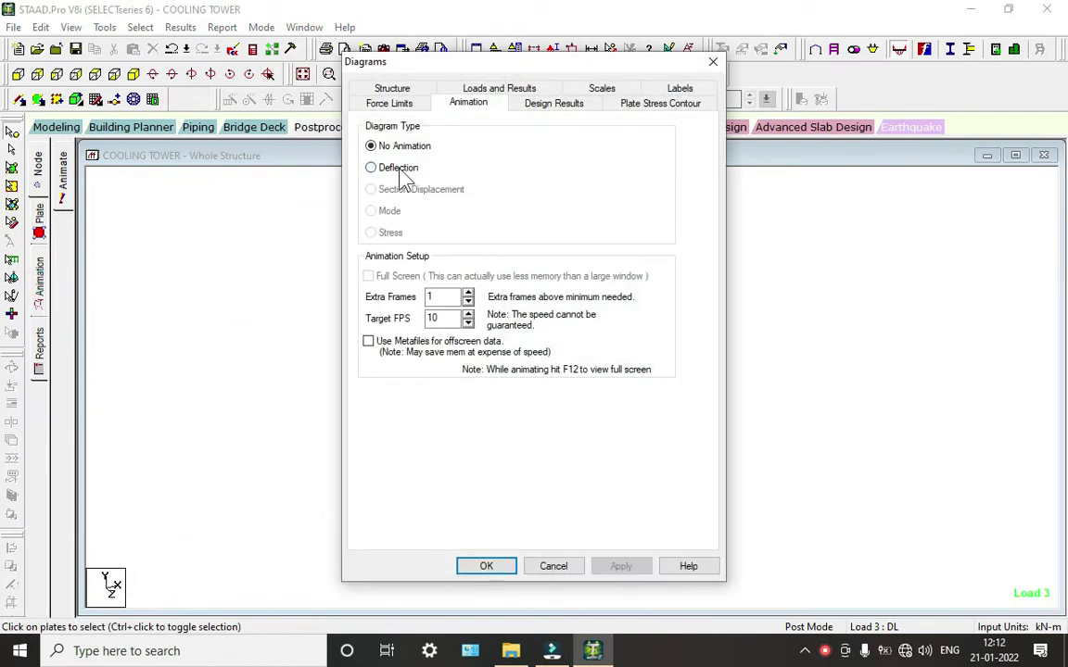
left_click(399, 170)
left_click(485, 567)
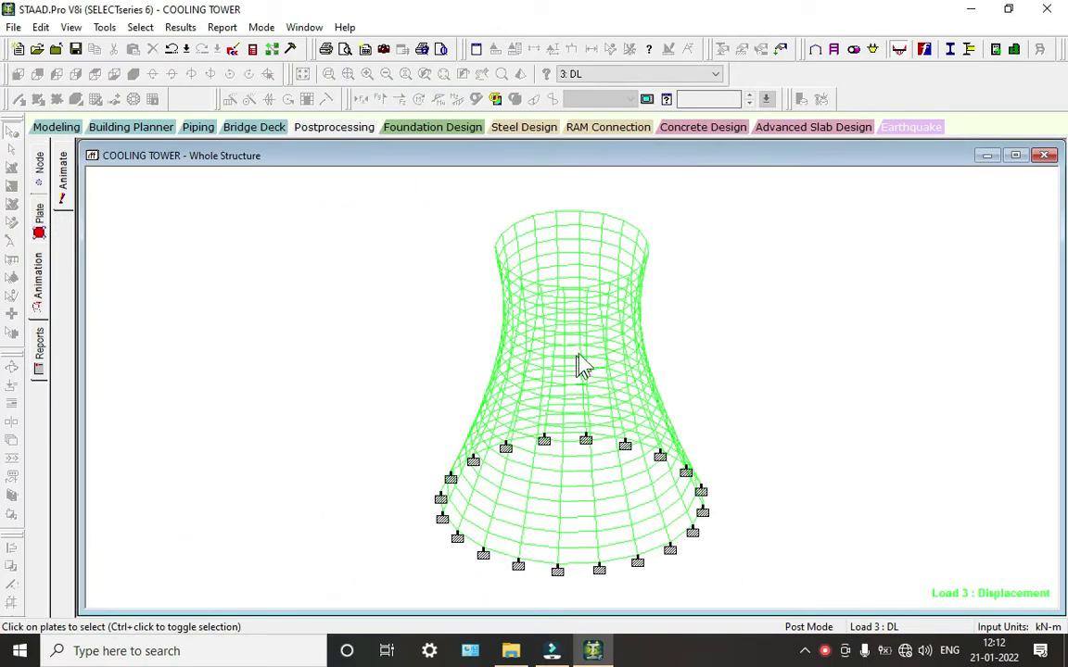
Show the plate stress contour as Max Absolute.
left_click(40, 219)
left_click(474, 160)
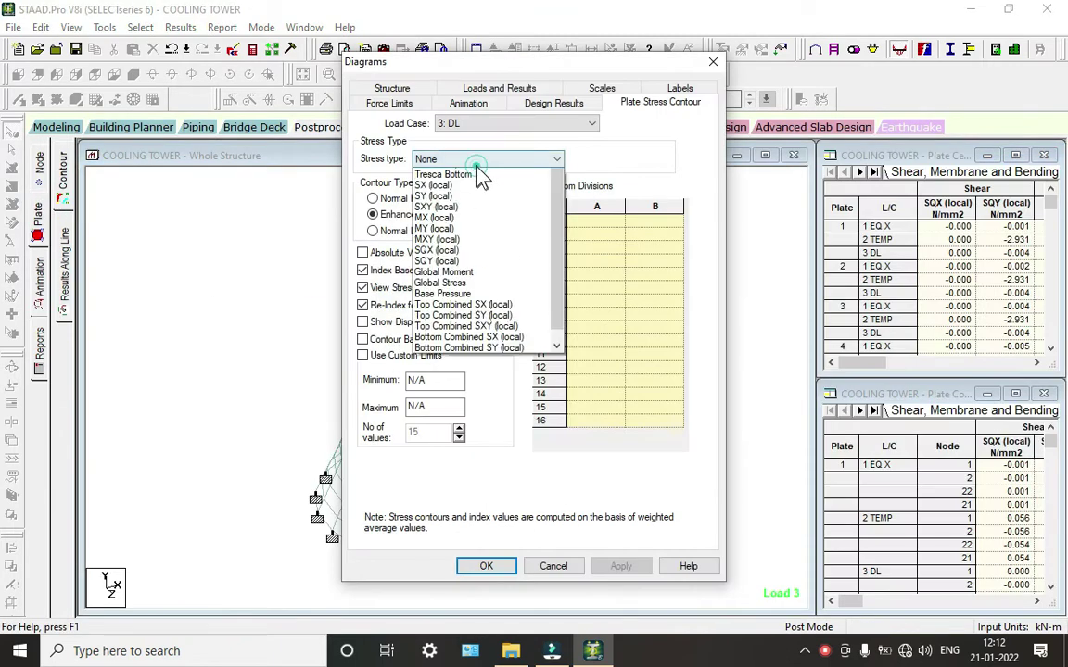
left_click(464, 186)
left_click(497, 566)
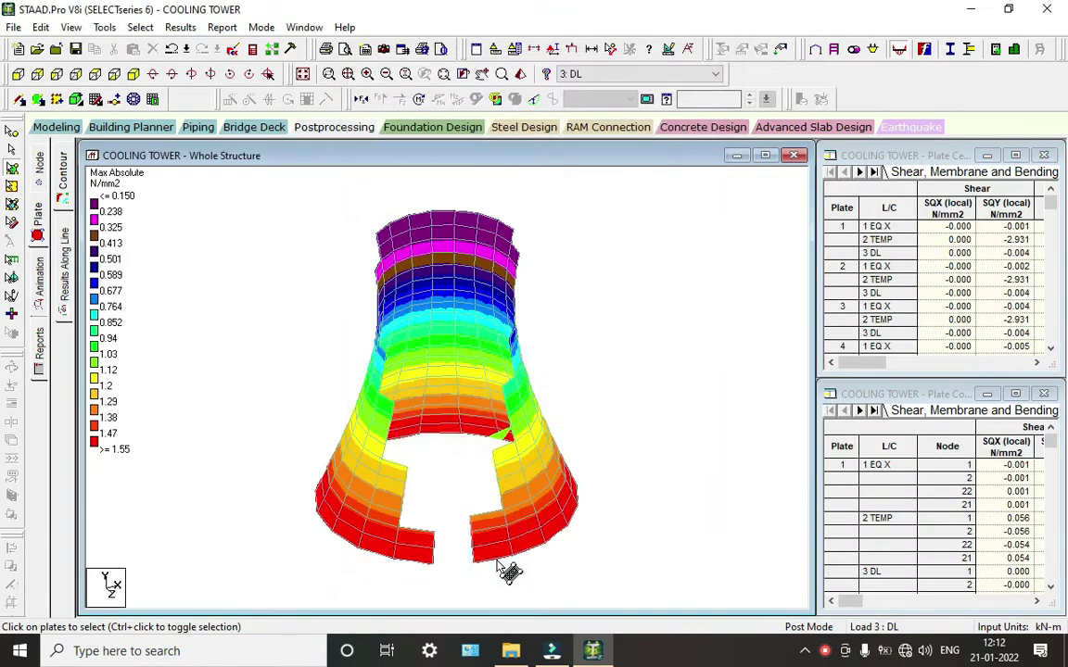
scroll(403, 361, "up", 5)
scroll(491, 338, "down", 3)
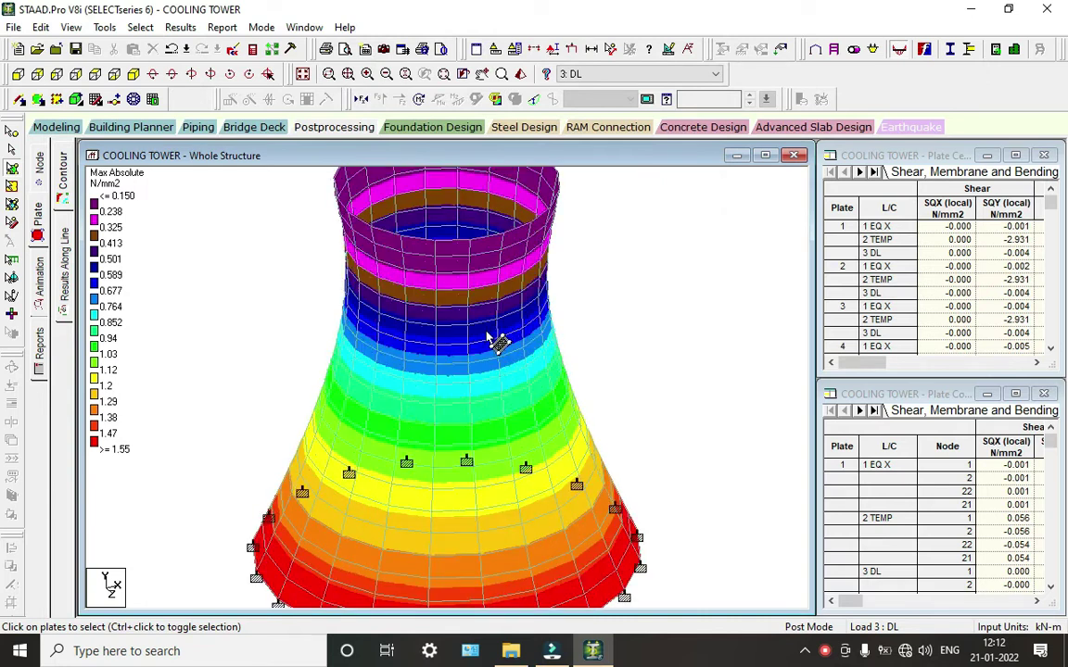
Switch the contour to load case EQ X, then TEMP, viewing the tower from above.
left_click(608, 74)
left_click(593, 87)
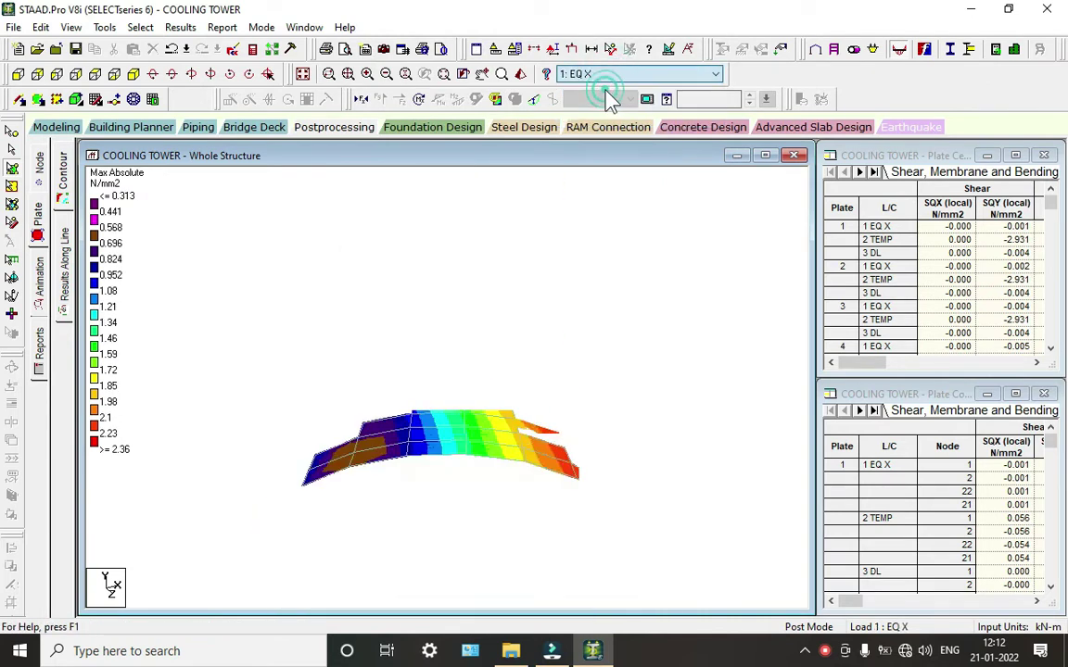
scroll(443, 369, "down", 2)
key("Down")
key("Left")
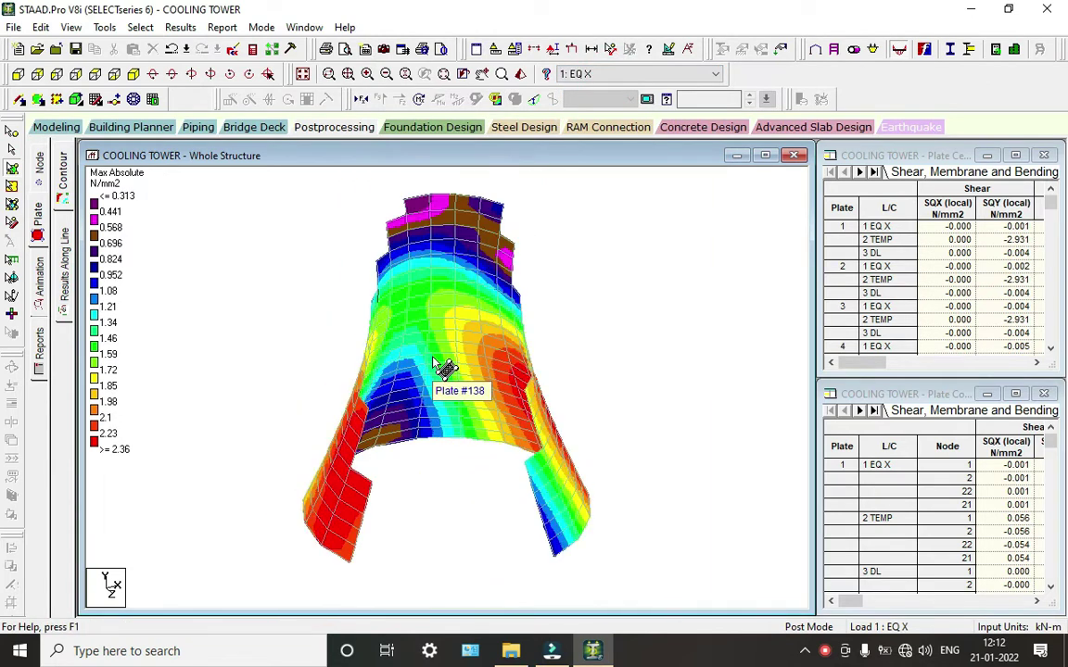
left_click(603, 74)
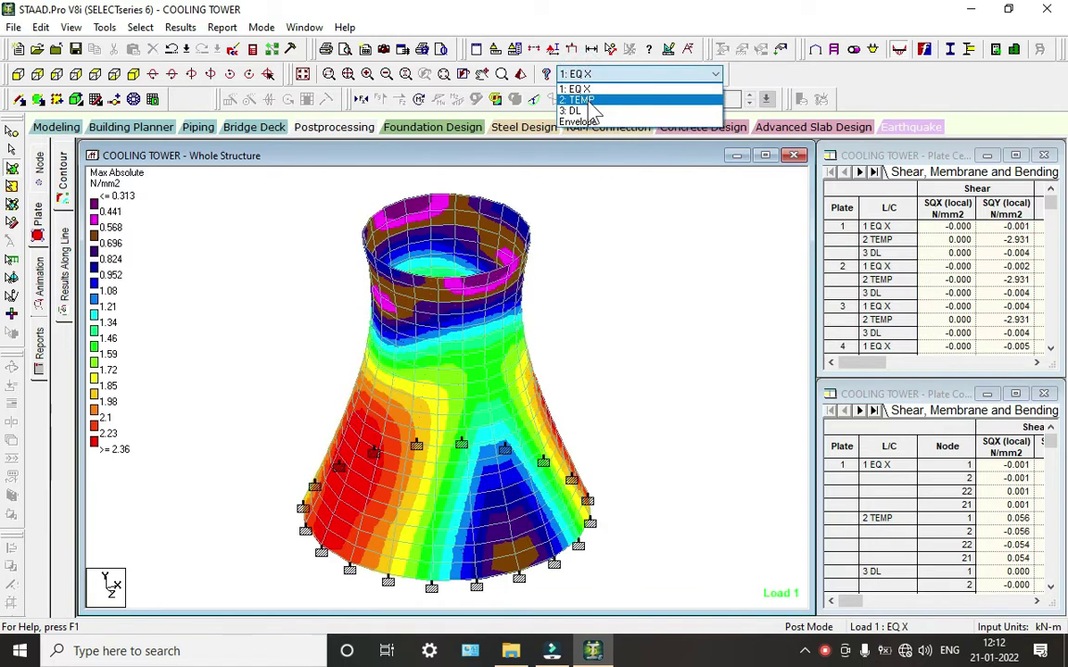
left_click(592, 100)
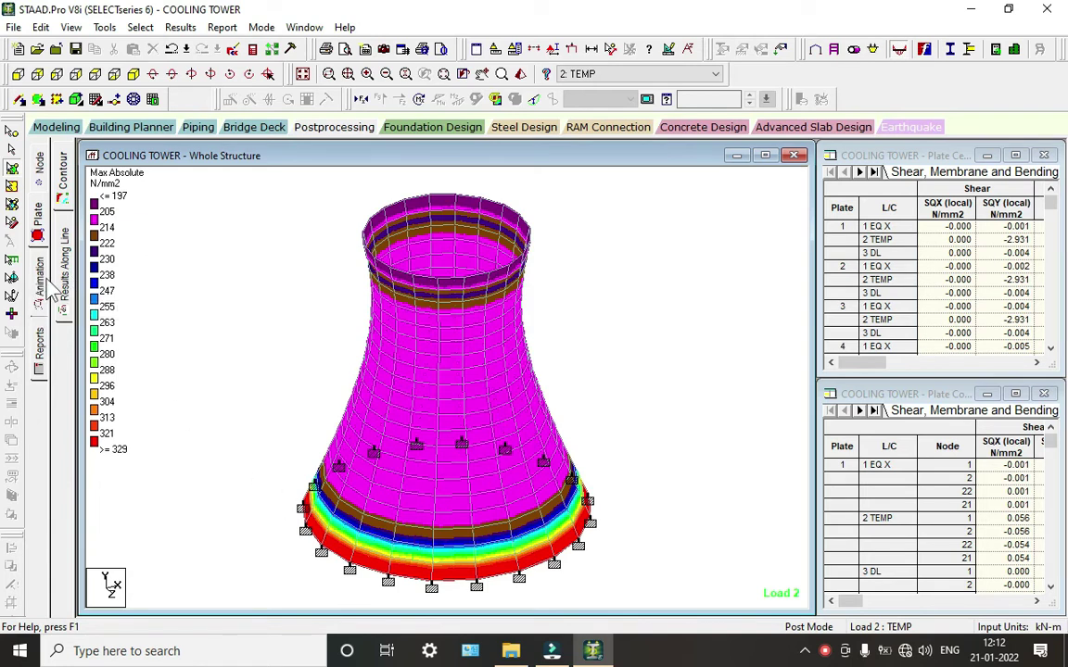
left_click(41, 355)
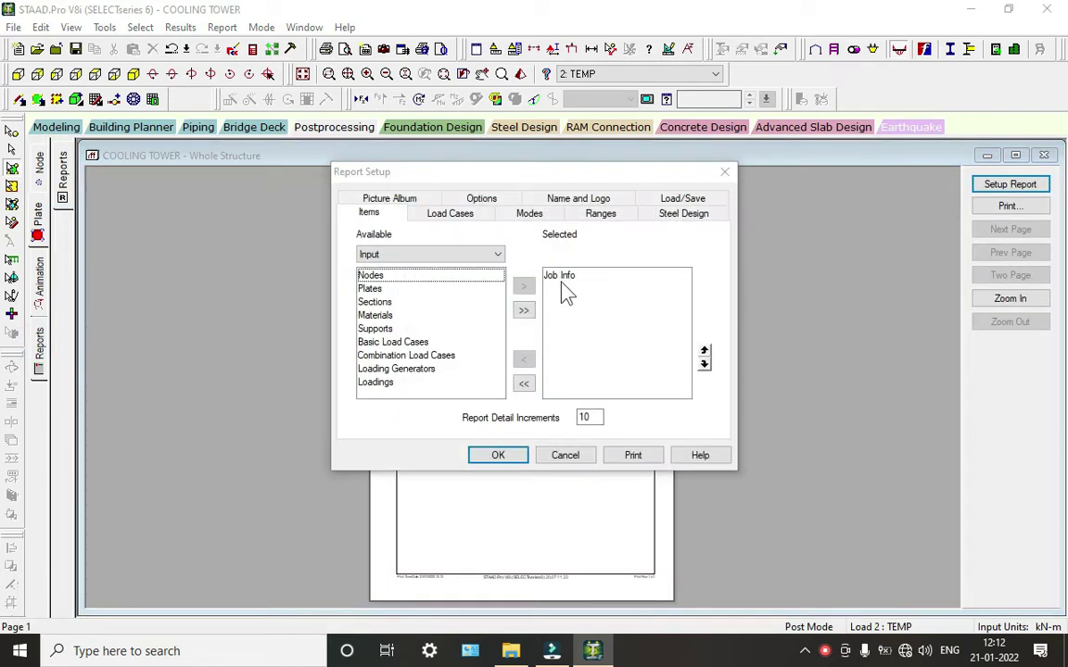
Add all output result items to the report and preview it.
left_click(410, 261)
left_click(412, 280)
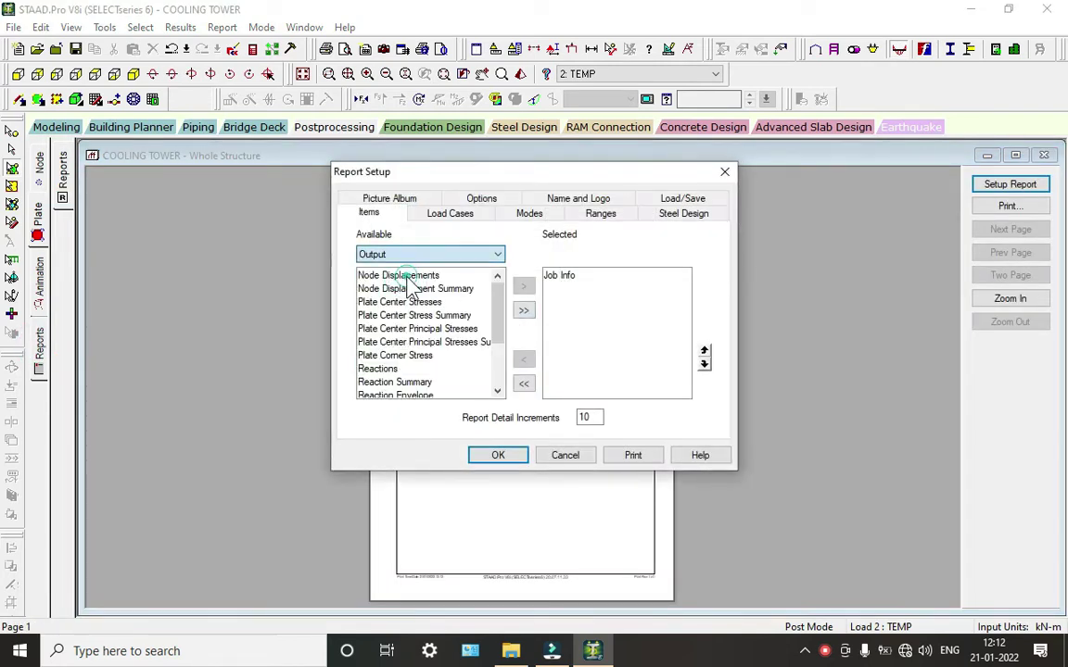
left_click(525, 313)
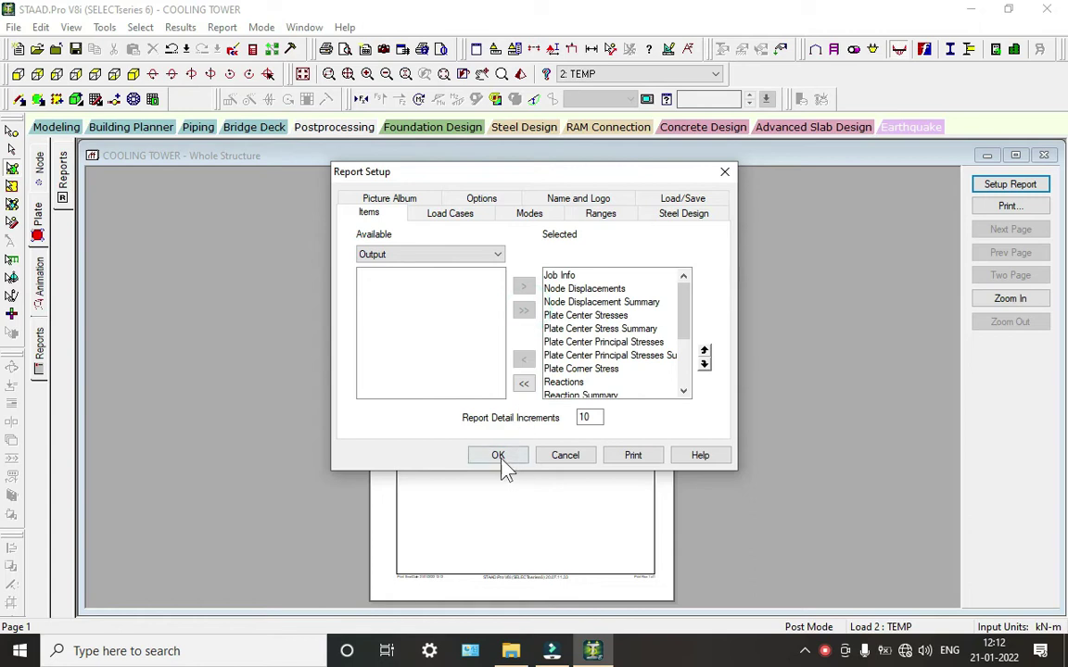
scroll(556, 352, "down", 2)
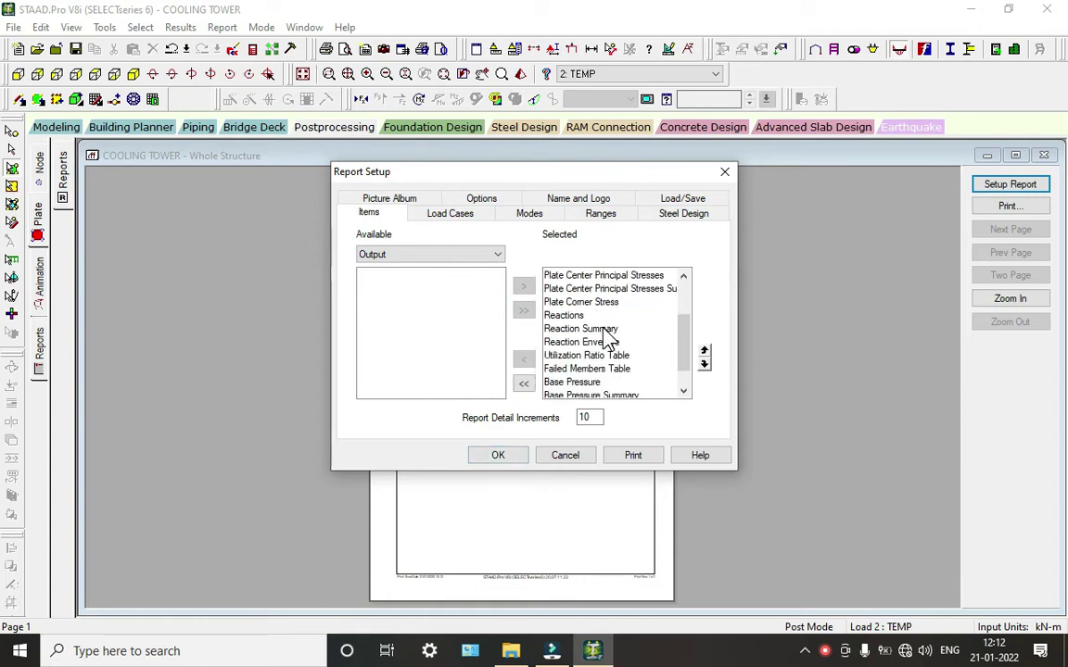
left_click(508, 464)
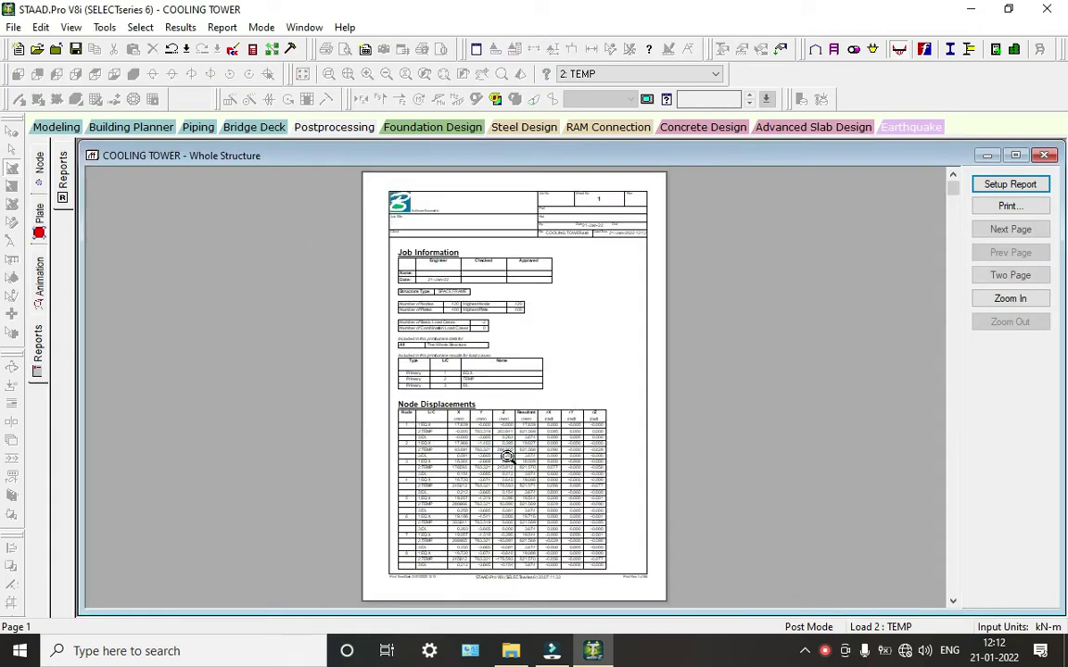
Zoom in and page through the node displacement report pages.
left_click(489, 454)
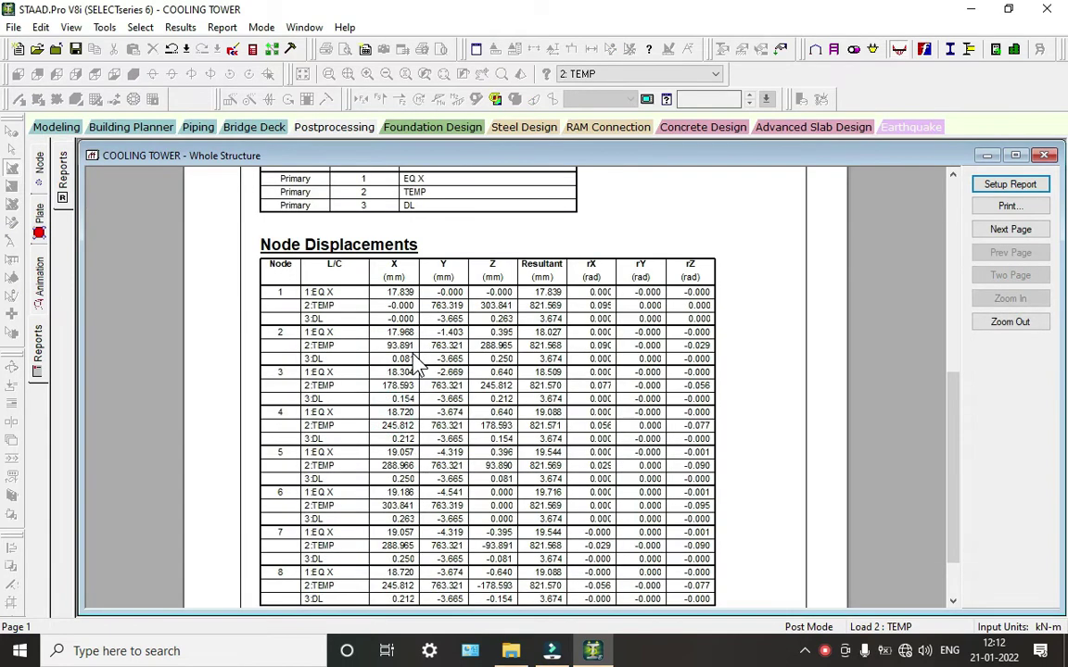
scroll(413, 364, "down", 3)
scroll(417, 366, "down", 3)
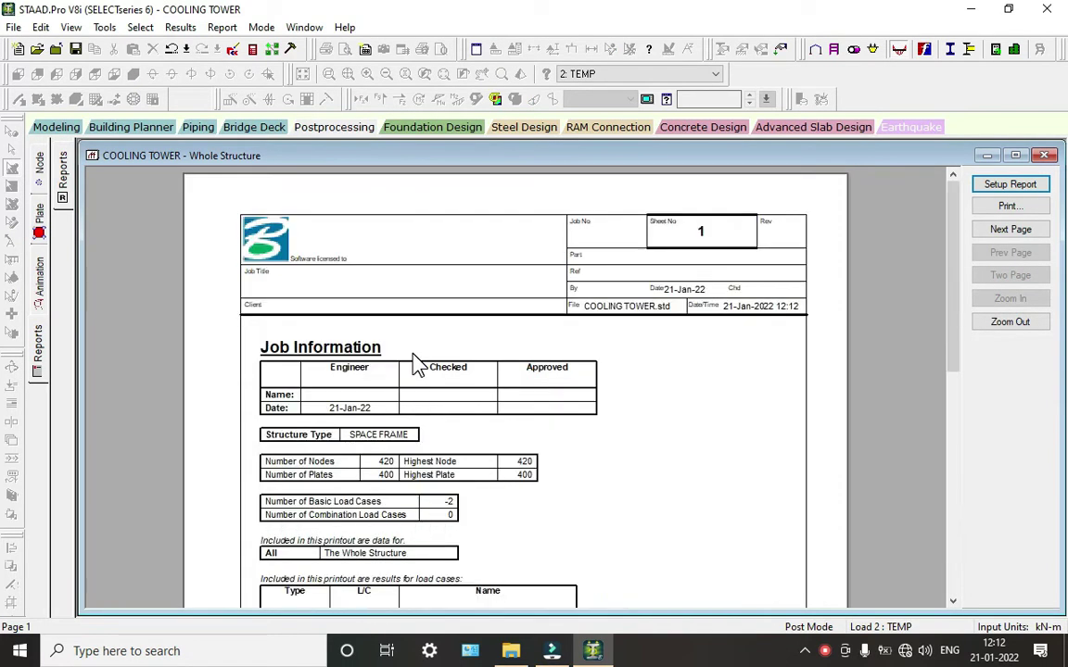
left_click(1007, 228)
left_click(1018, 230)
left_click(1021, 231)
left_click(1021, 230)
left_click(1022, 231)
left_click(1021, 230)
left_click(1021, 230)
left_click(1022, 231)
left_click(1022, 231)
left_click(1022, 231)
left_click(1021, 231)
left_click(1021, 230)
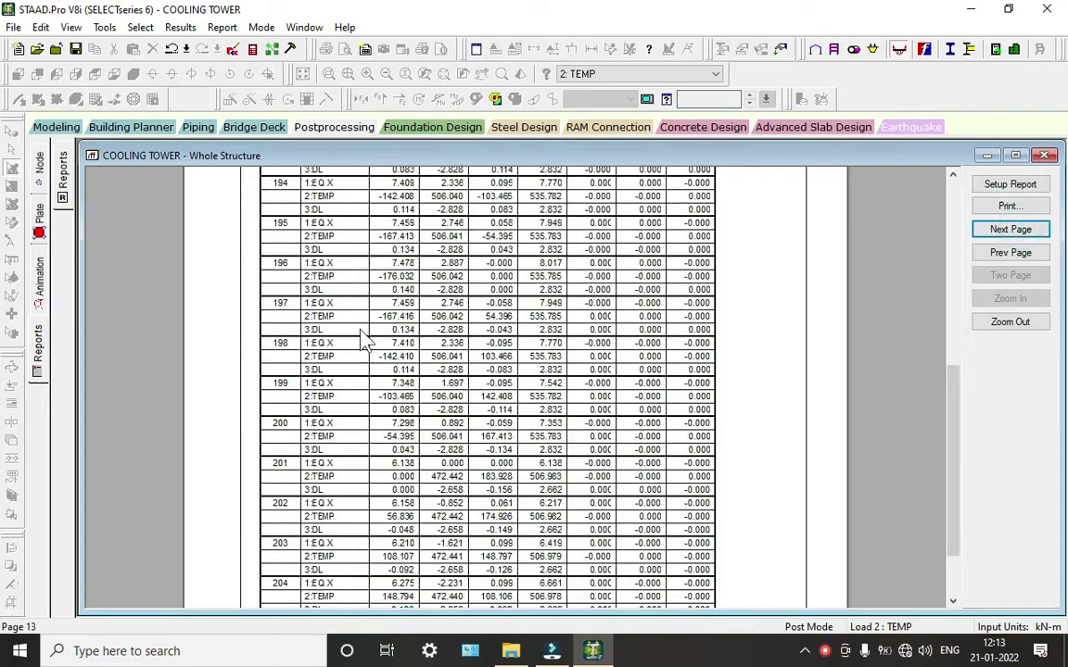
left_click(312, 301)
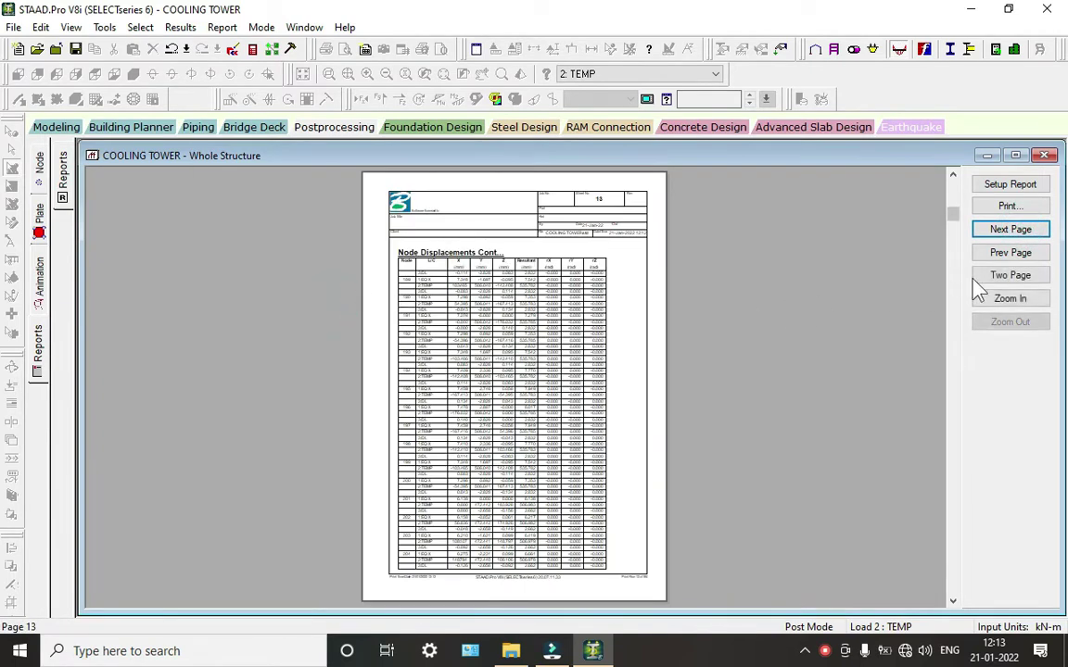
left_click(1000, 231)
left_click(997, 233)
left_click(998, 233)
left_click(989, 231)
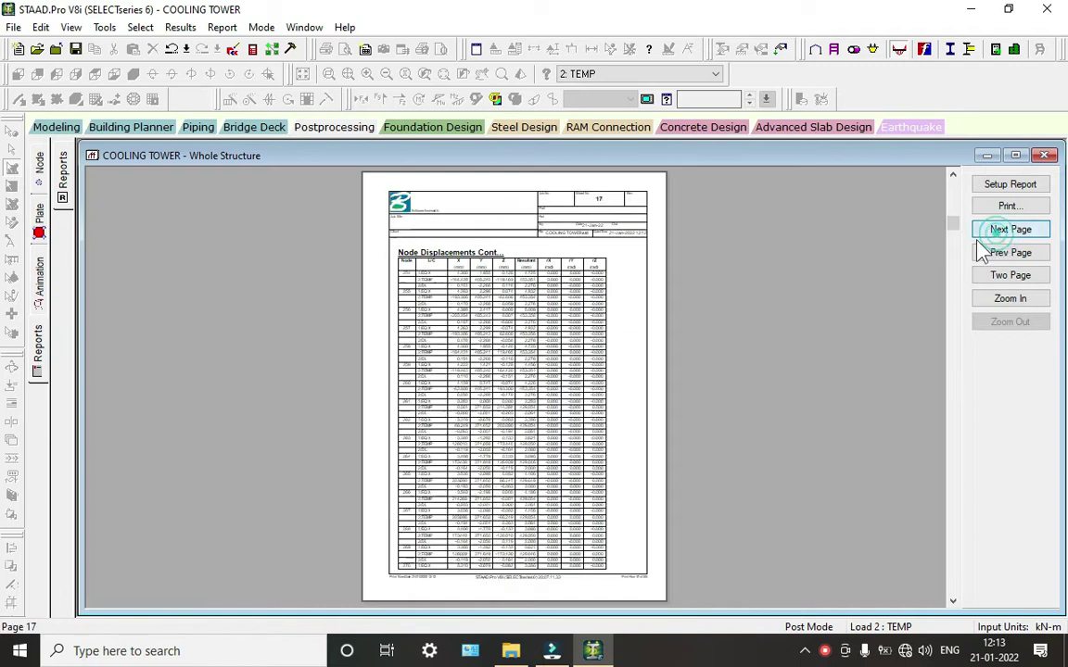
Zoom into the displacement table, page further, then open the analysis output file.
right_click(825, 653)
left_click(839, 633)
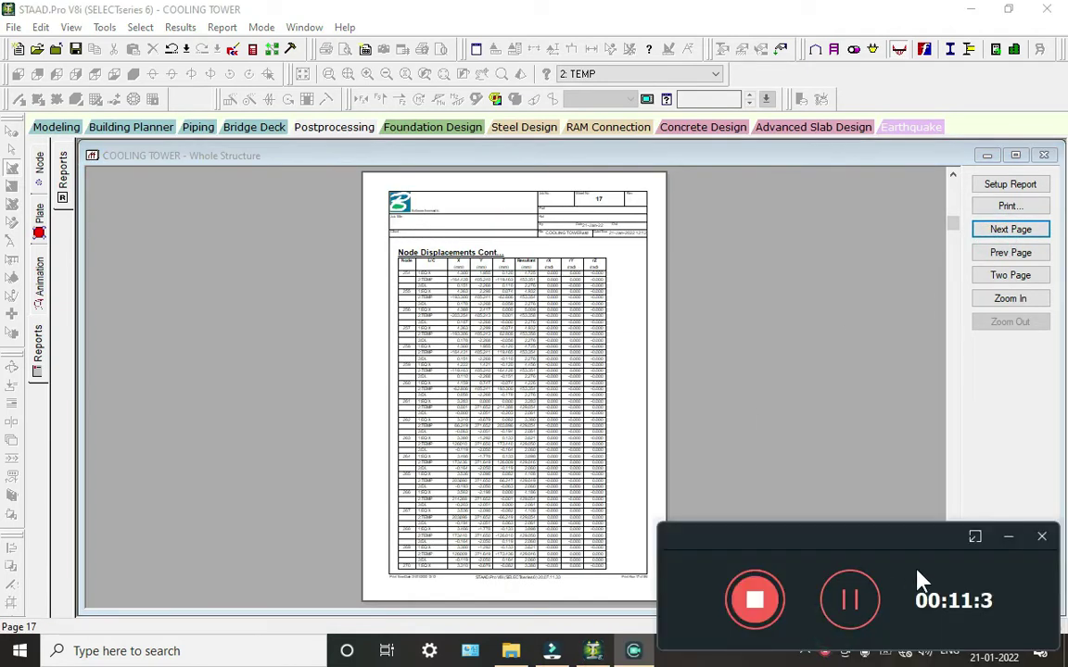
left_click(1011, 543)
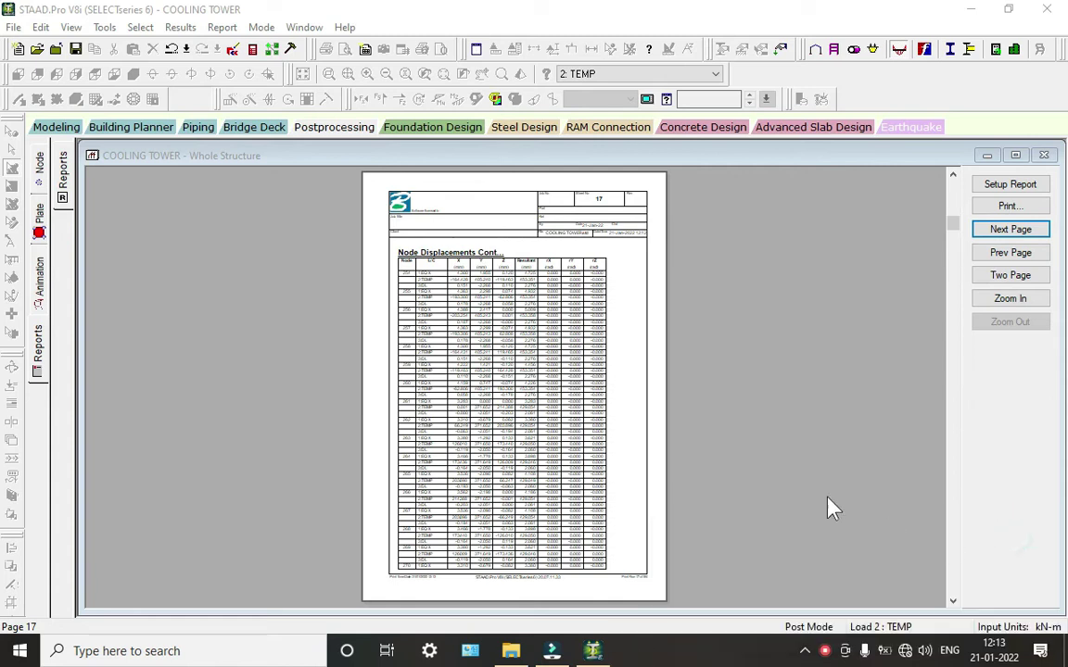
left_click(450, 353)
left_click(454, 353)
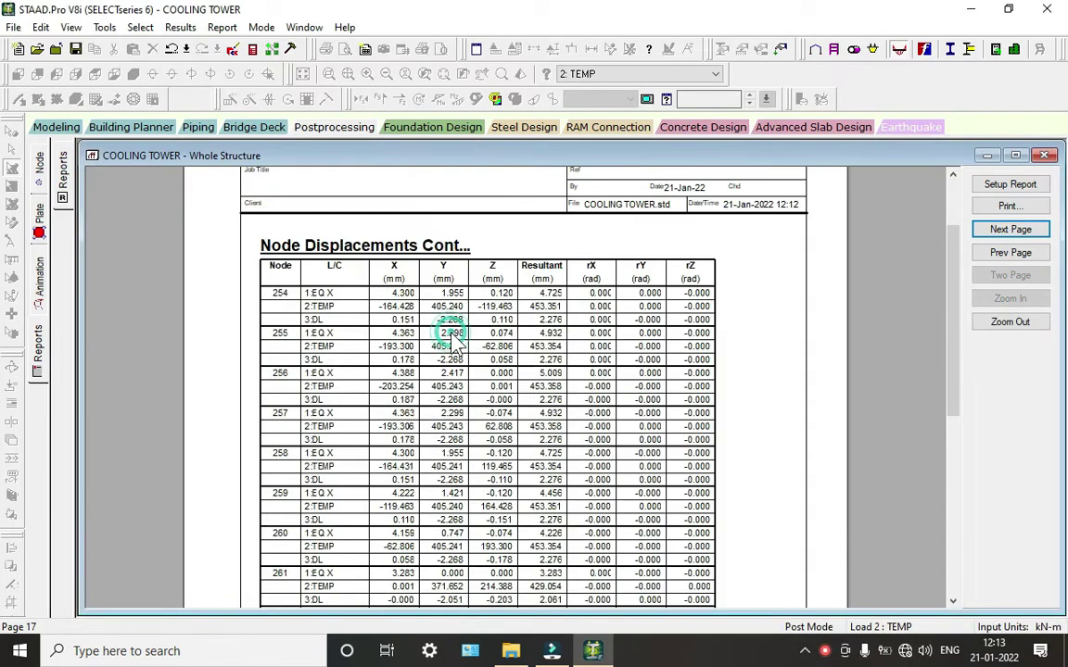
left_click(454, 354)
scroll(456, 346, "down", 3)
scroll(459, 347, "up", 10)
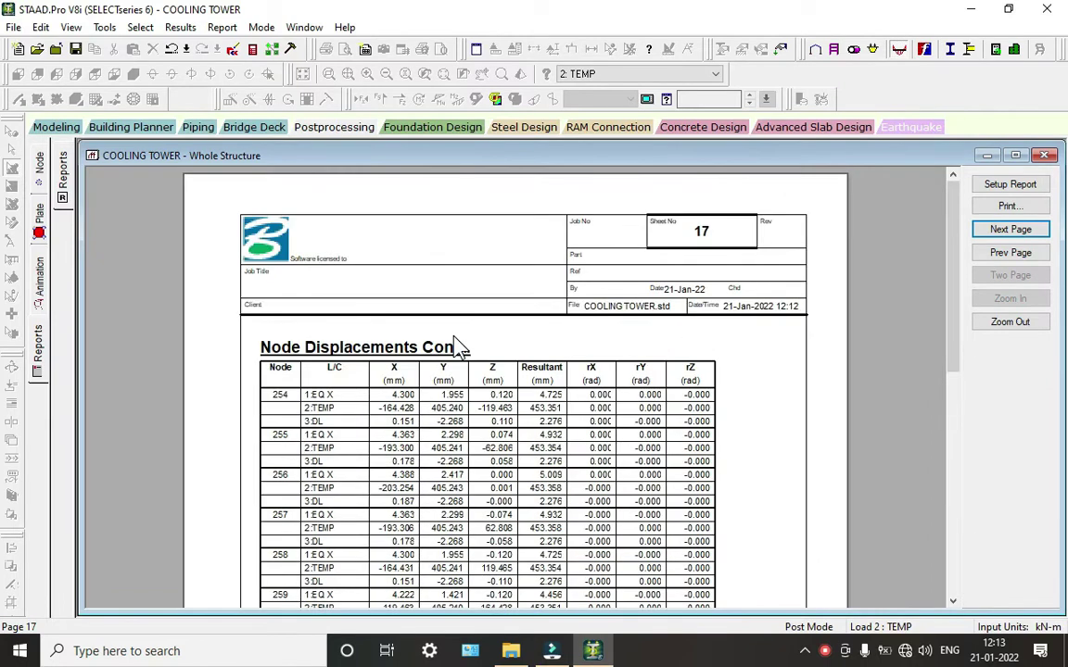
left_click(1001, 231)
left_click(1001, 231)
left_click(1001, 232)
left_click(1001, 231)
left_click(1001, 231)
left_click(1001, 232)
left_click(1001, 232)
scroll(350, 406, "down", 5)
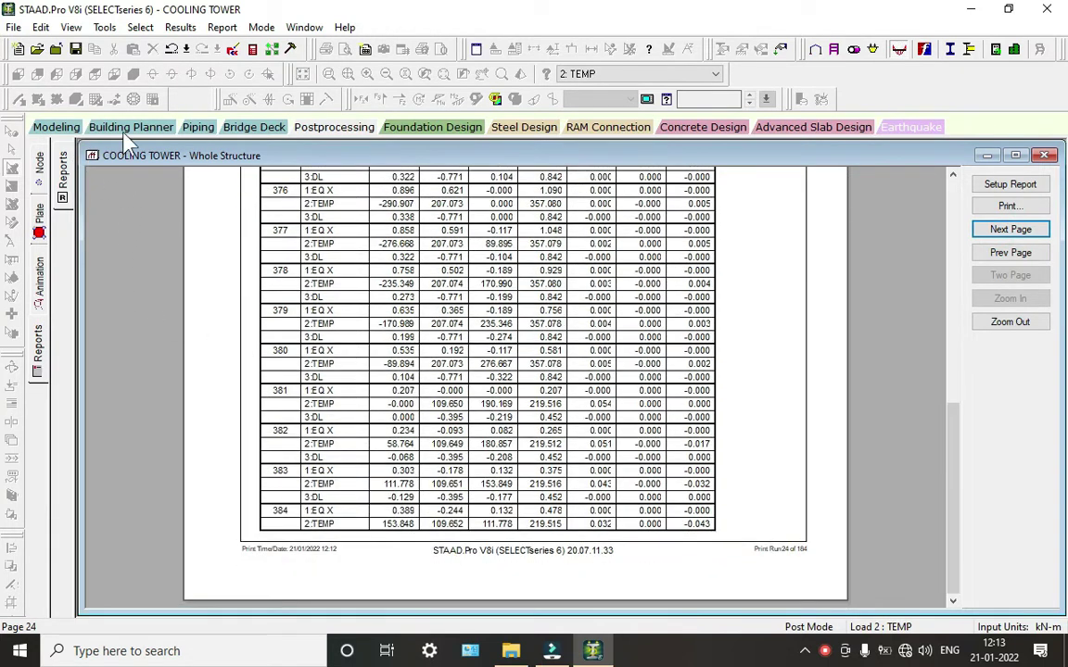
left_click(254, 49)
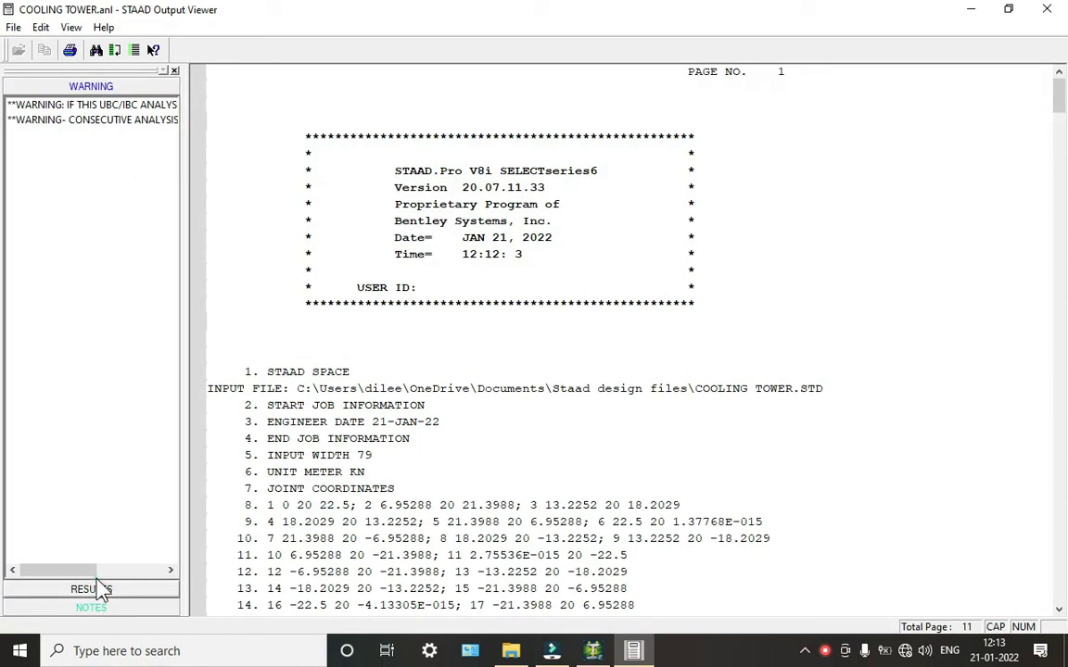
Jump to the CONCRETE DESIGN section of the results and scroll back up.
left_click(100, 591)
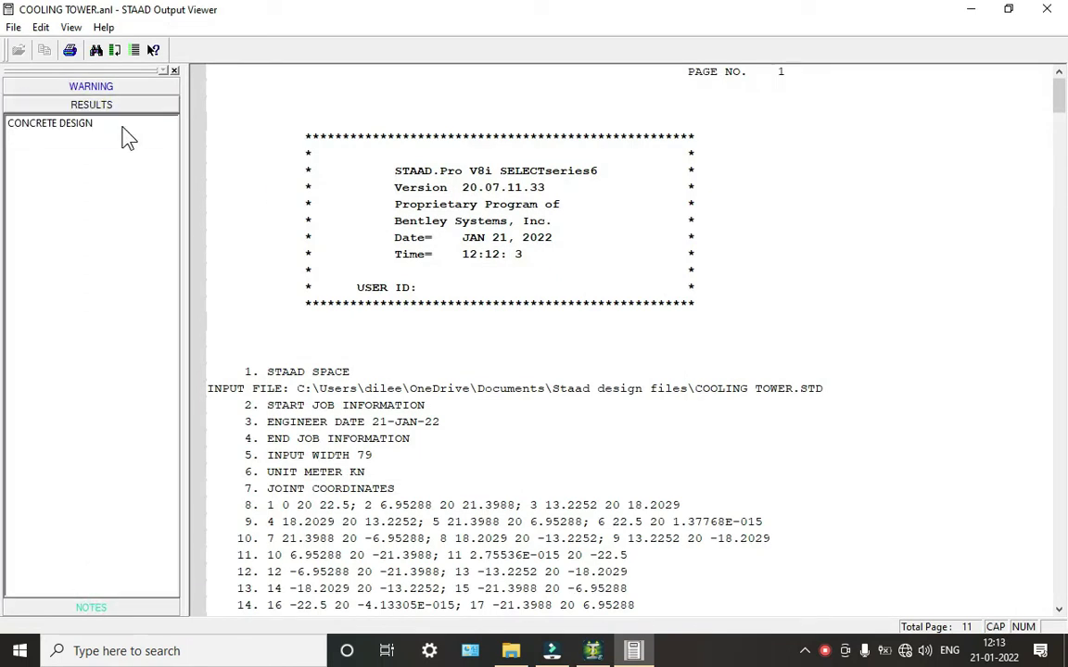
left_click(104, 127)
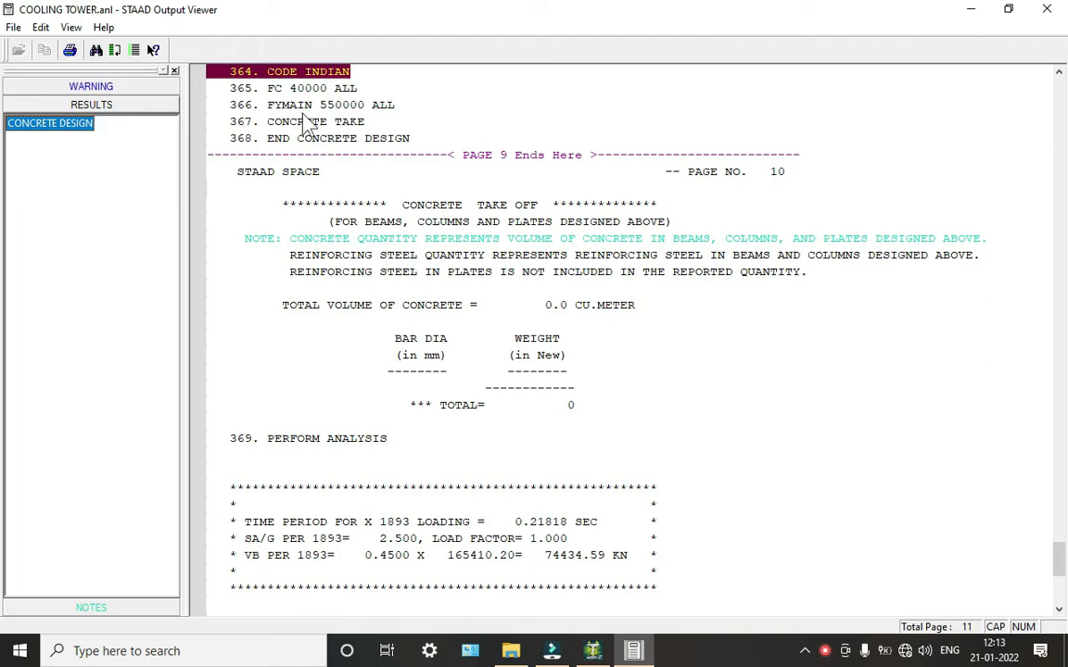
scroll(468, 353, "up", 10)
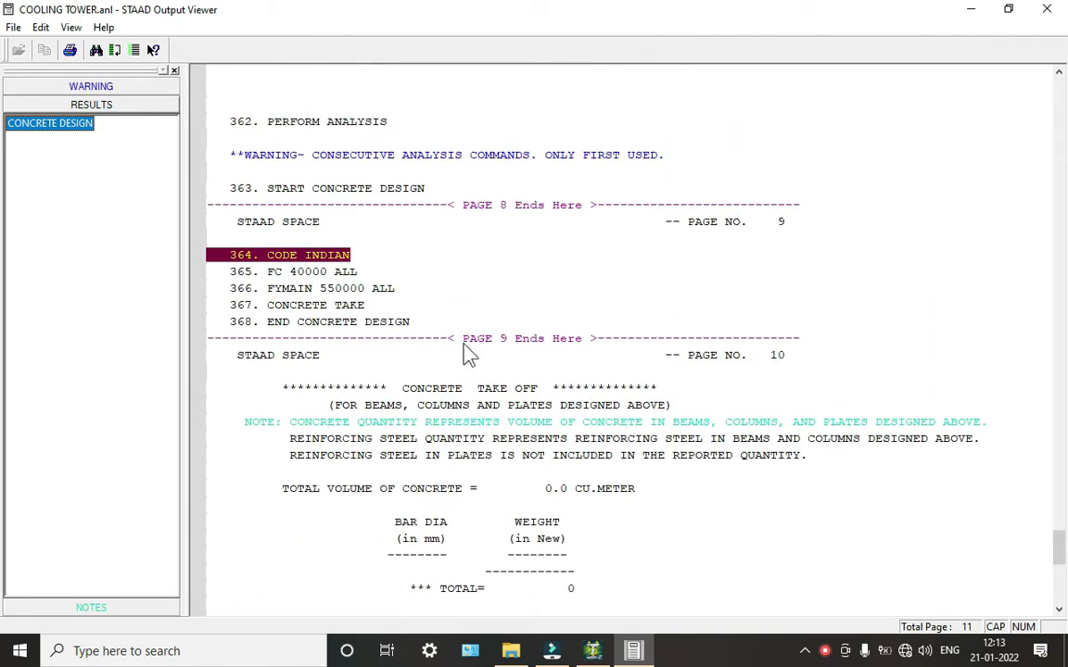
scroll(469, 354, "up", 2)
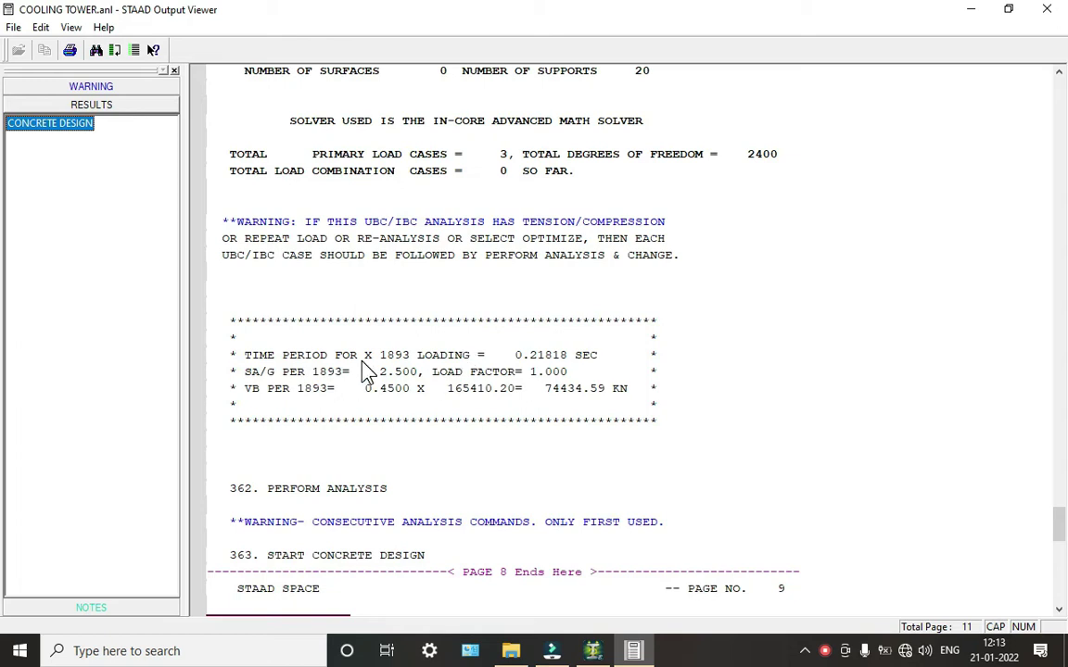
scroll(368, 371, "up", 8)
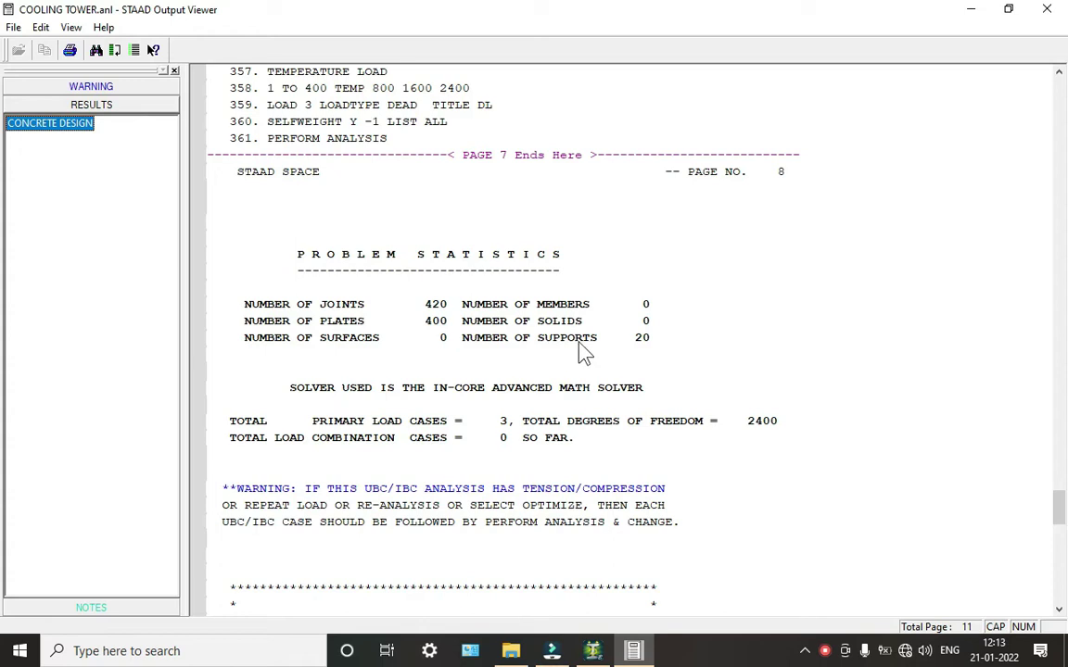
scroll(547, 355, "up", 11)
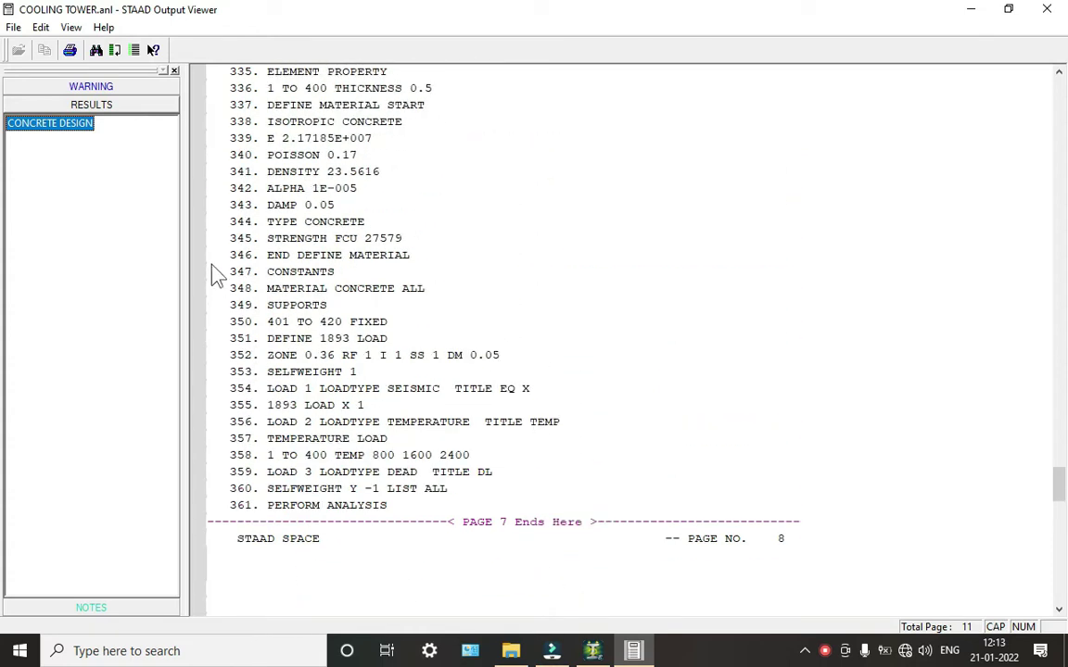
scroll(404, 275, "up", 3)
Highlight the material lines: E, POISSON 0.17, ALPHA 1E-005, DAMP 0.05, FCU 27579, SUPPORTS.
left_click(317, 239)
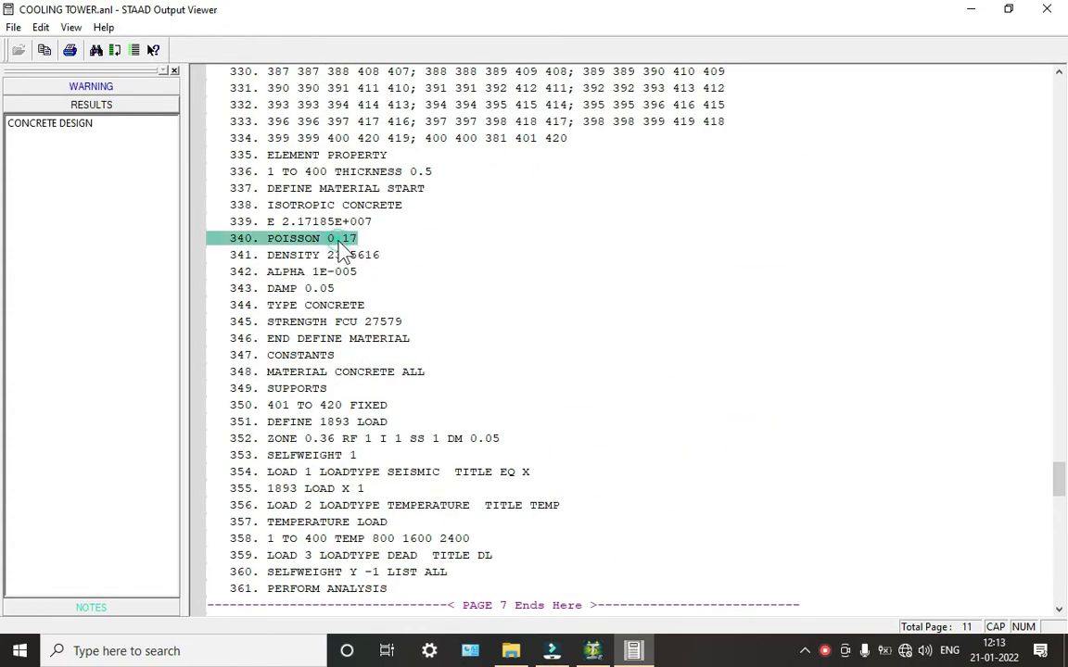
left_click(306, 223)
left_click(326, 273)
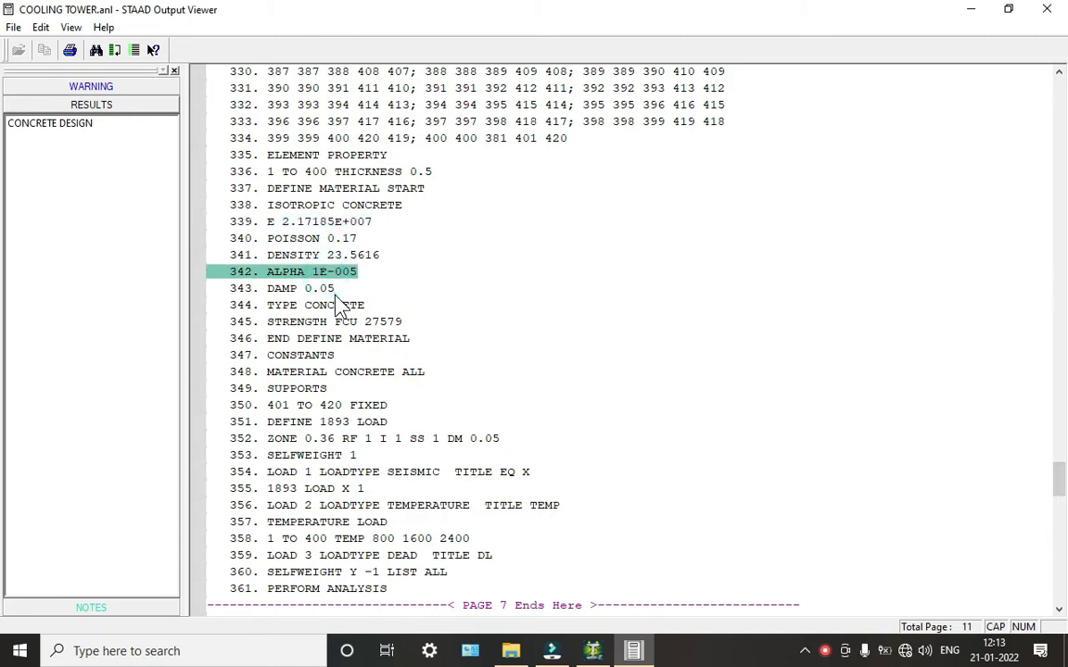
left_click(331, 289)
left_click(367, 322)
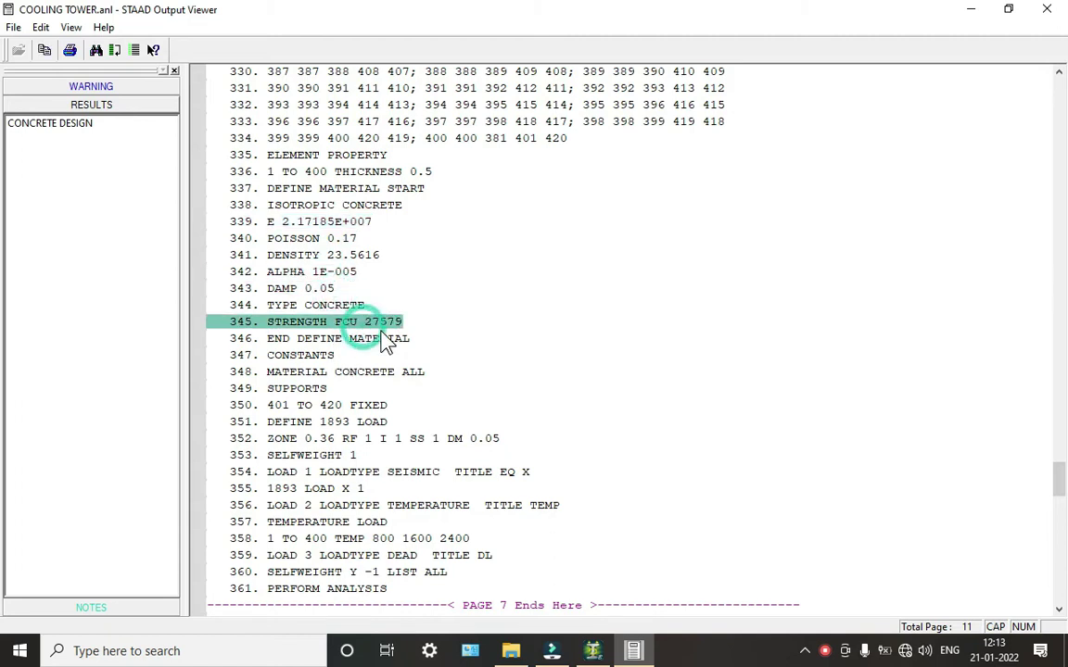
left_click(306, 389)
scroll(514, 412, "up", 1)
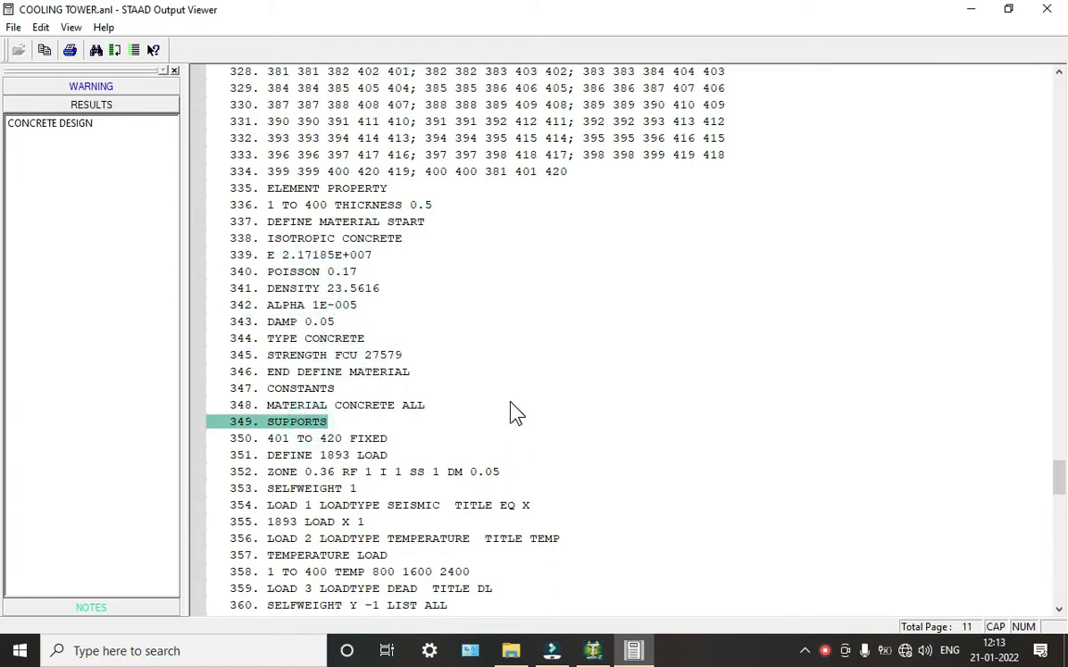
scroll(417, 400, "up", 8)
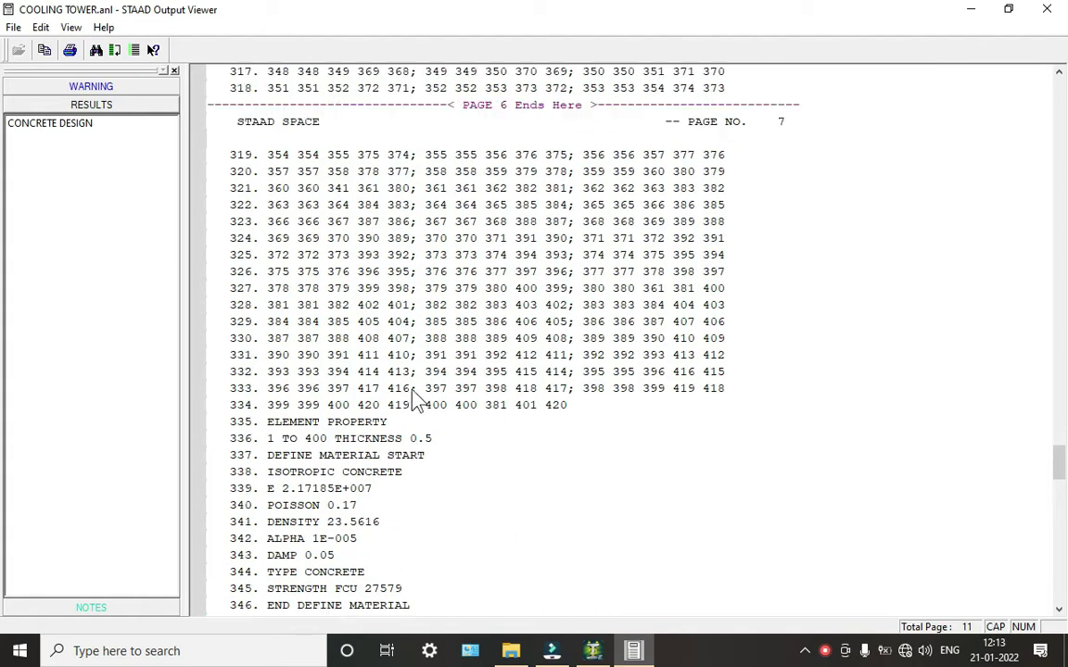
scroll(417, 400, "up", 12)
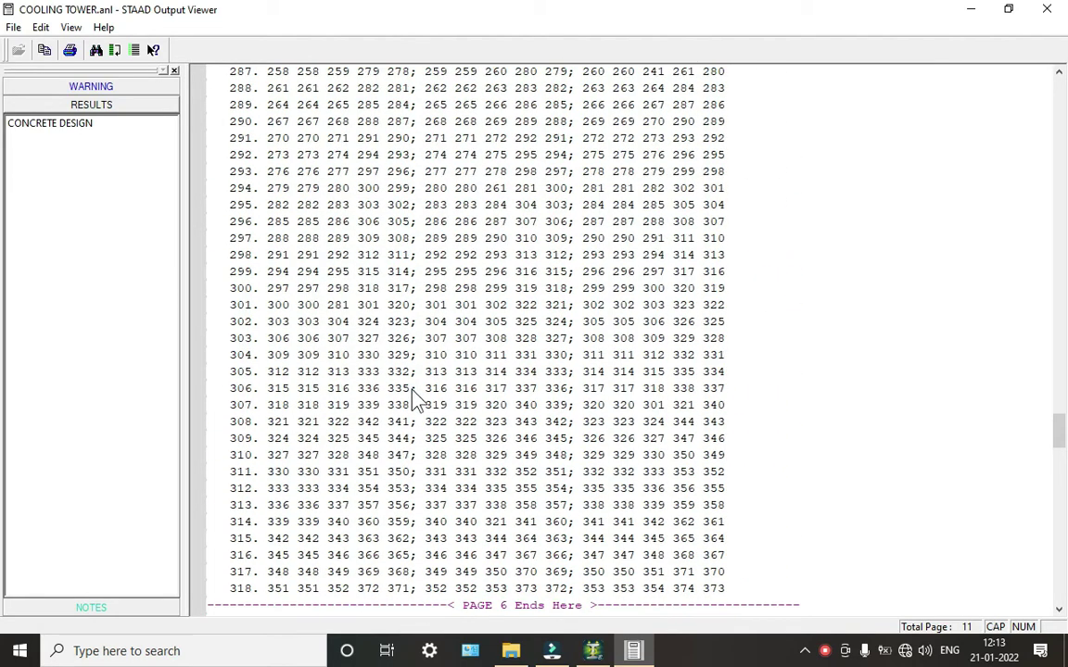
scroll(417, 401, "up", 12)
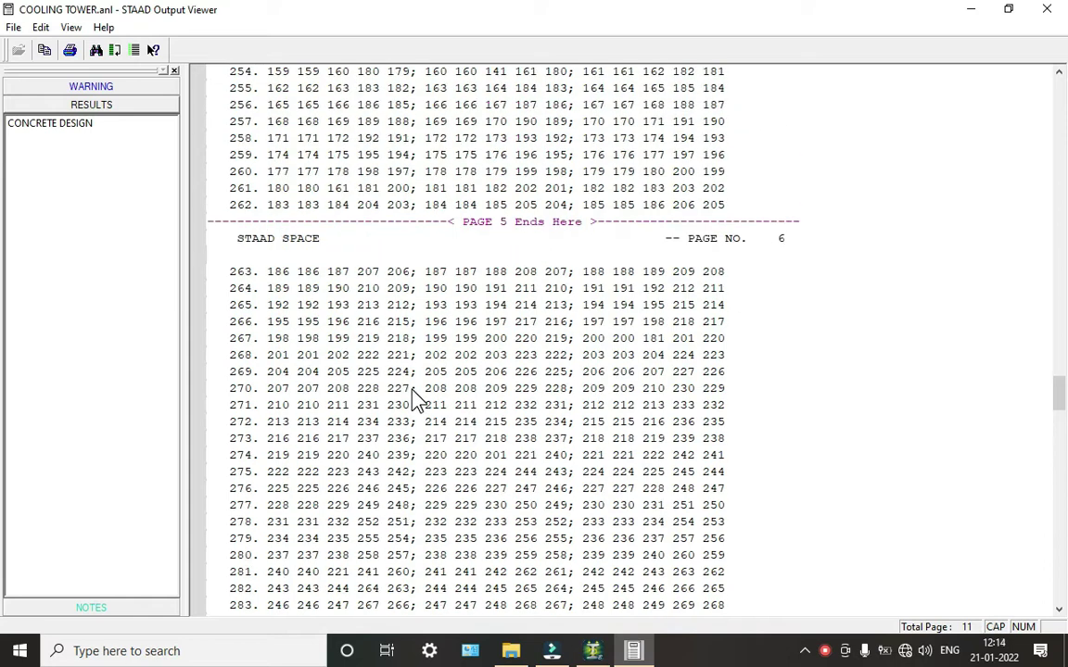
scroll(418, 400, "up", 16)
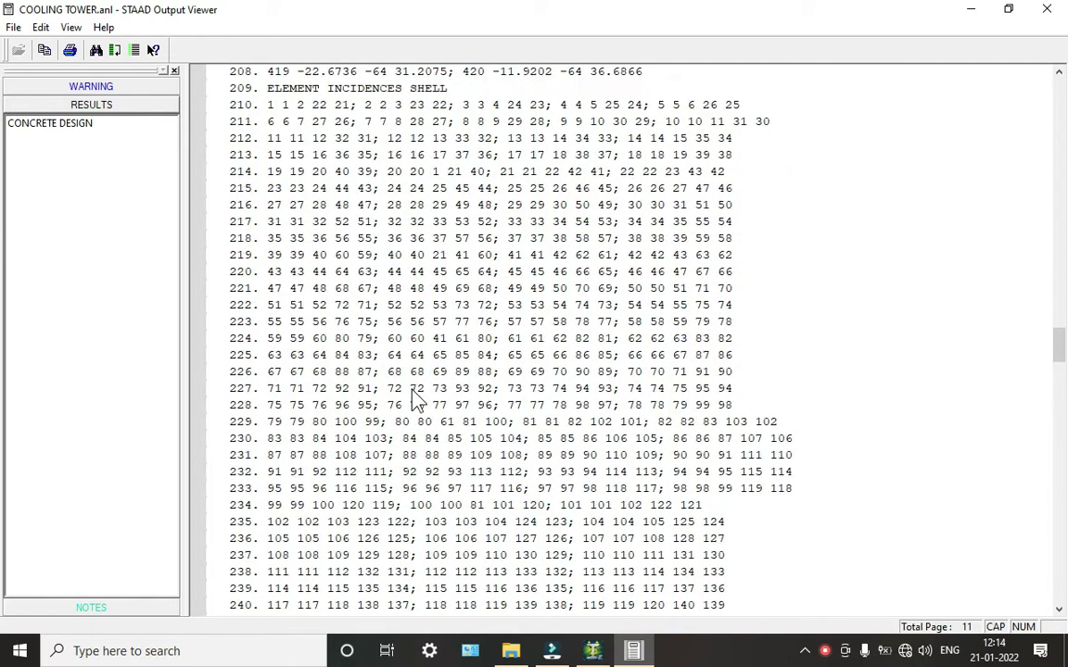
Close the Output Viewer and contour TEMP plate stresses as Max Bottom (Principal Major Stress).
scroll(417, 400, "up", 11)
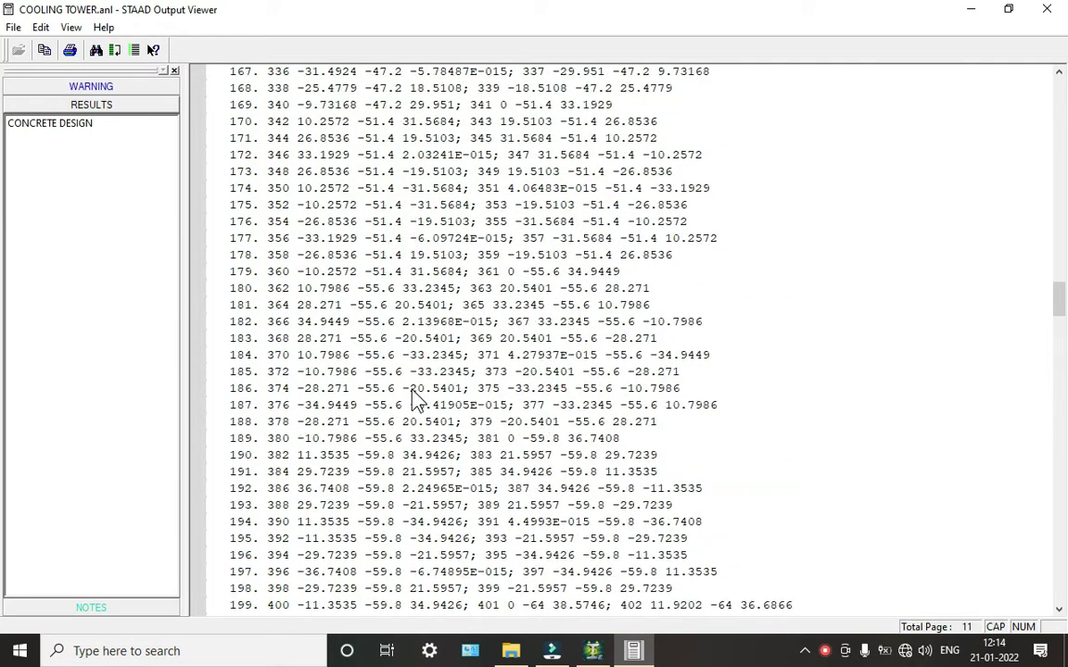
left_click(1046, 9)
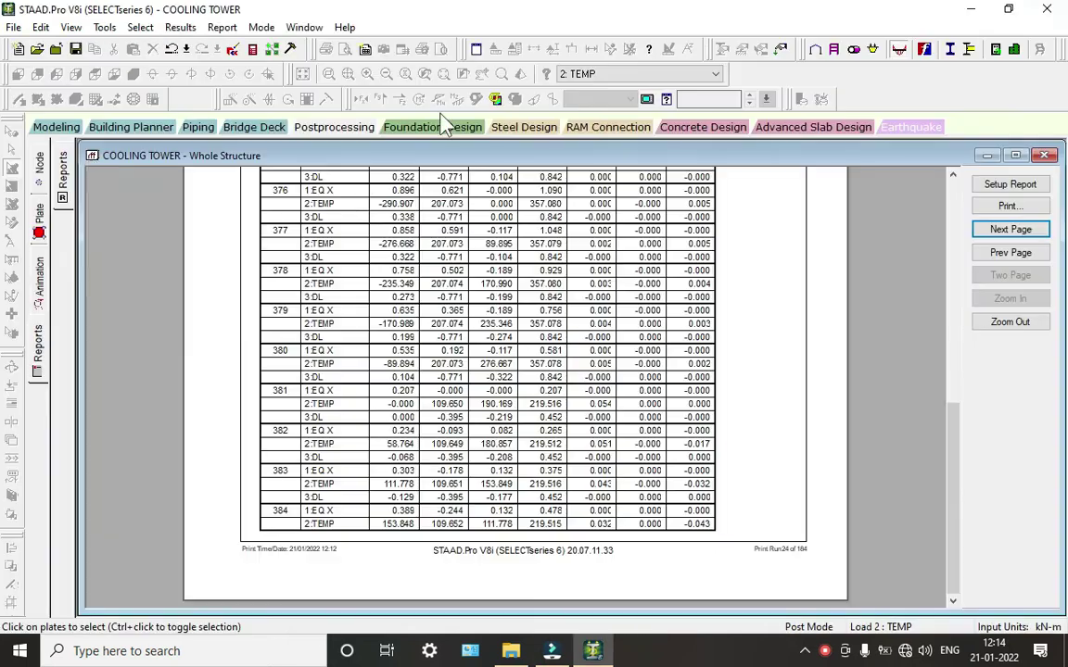
left_click(40, 214)
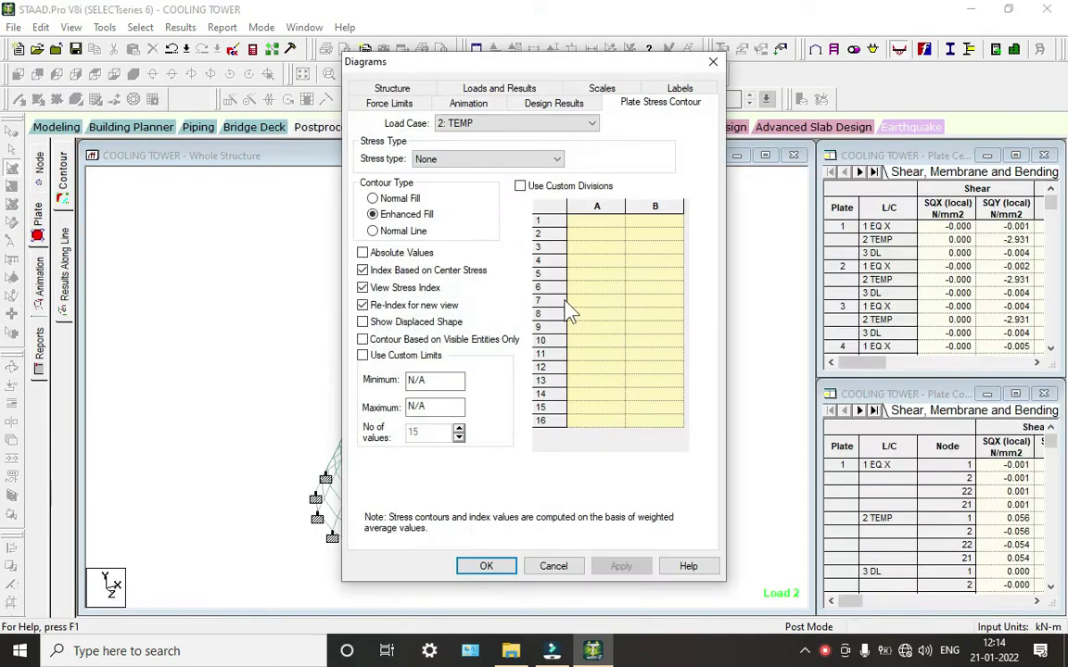
left_click(500, 159)
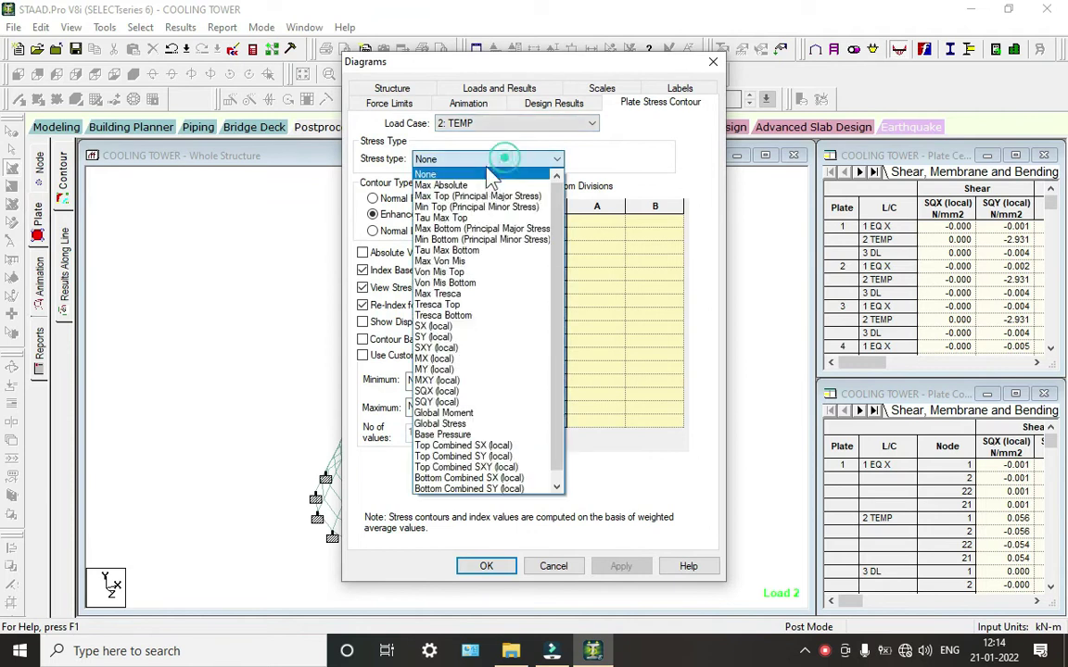
left_click(476, 229)
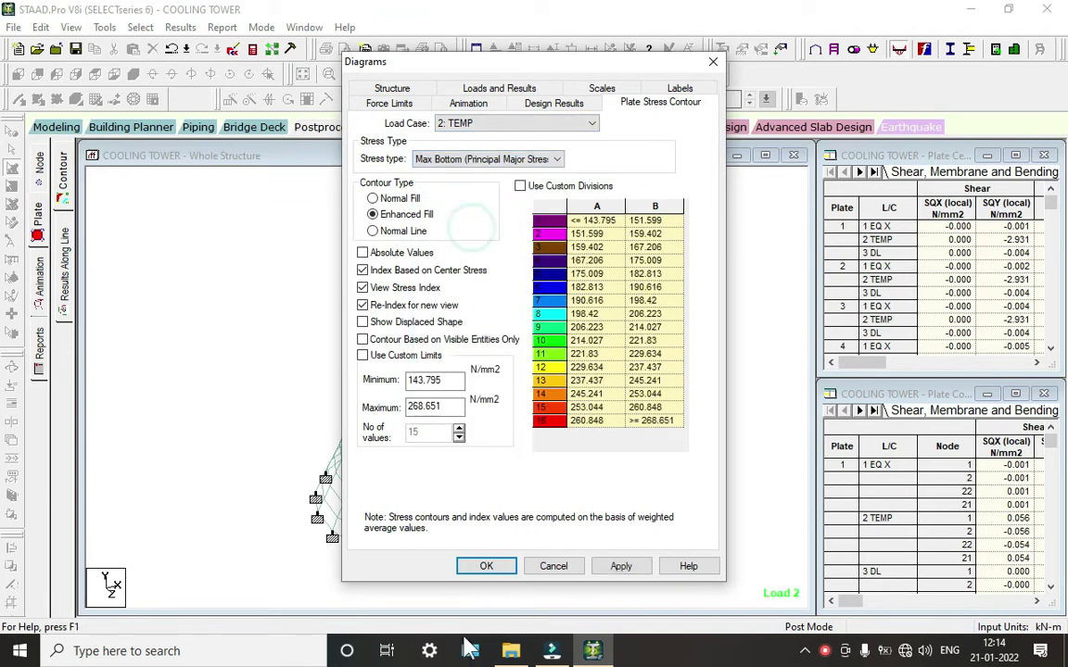
left_click(499, 570)
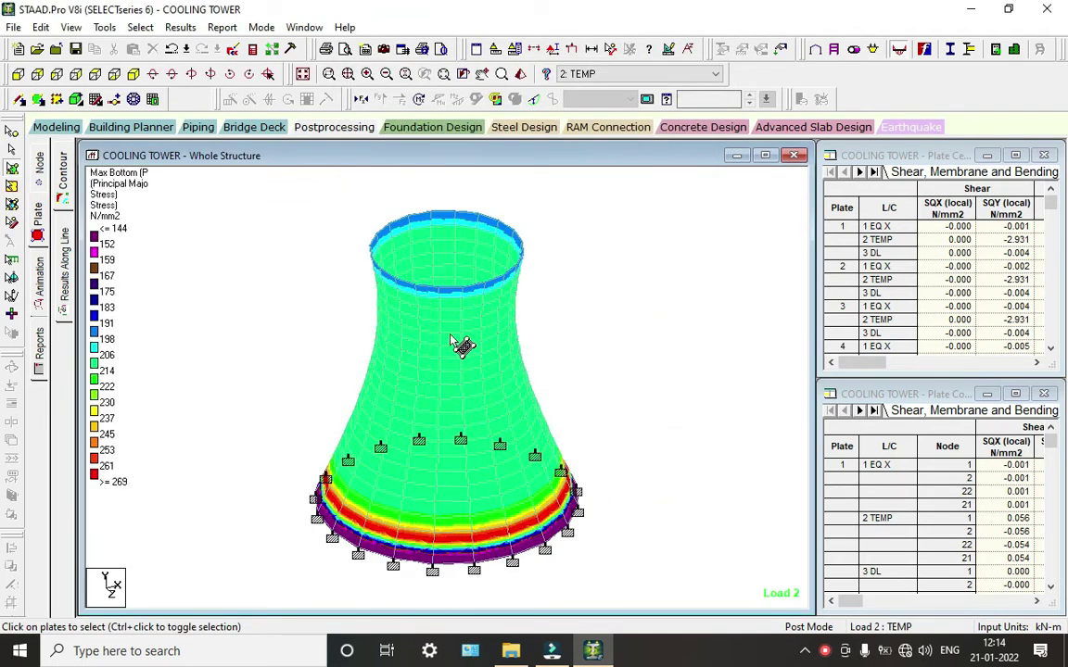
Open plate 99's details and view its properties and TEMP center stresses.
double_click(451, 341)
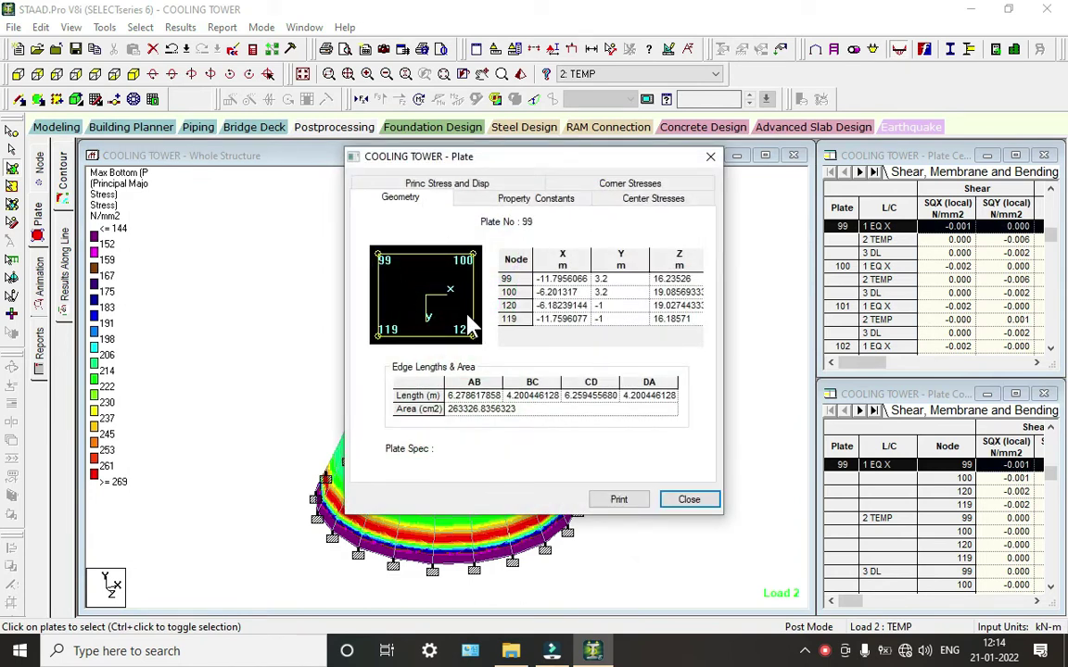
left_click(508, 200)
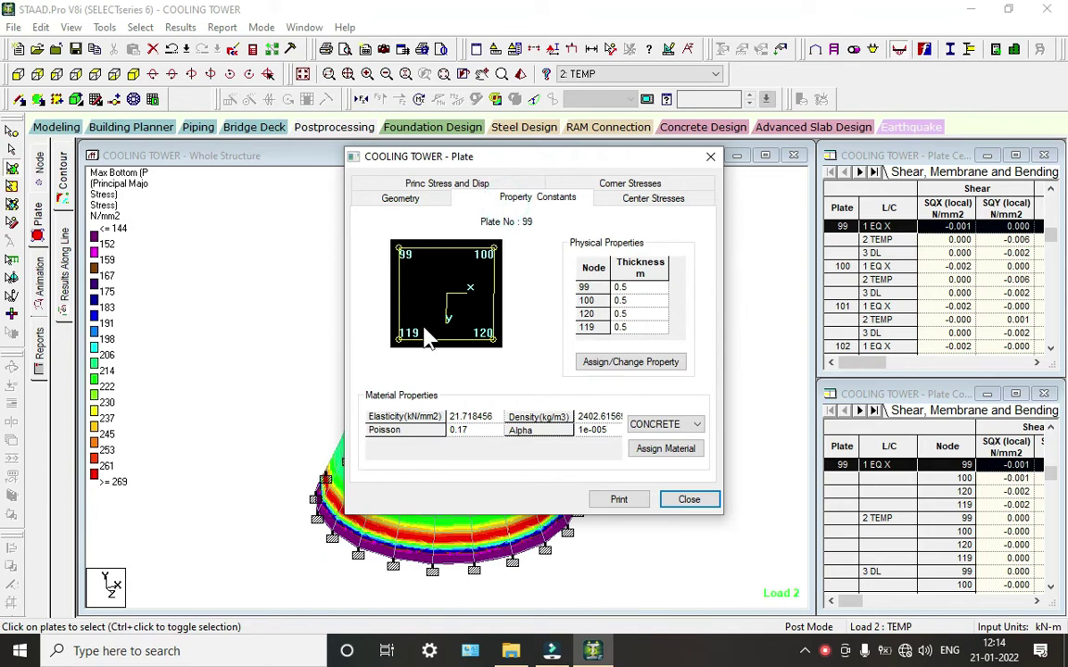
left_click(649, 198)
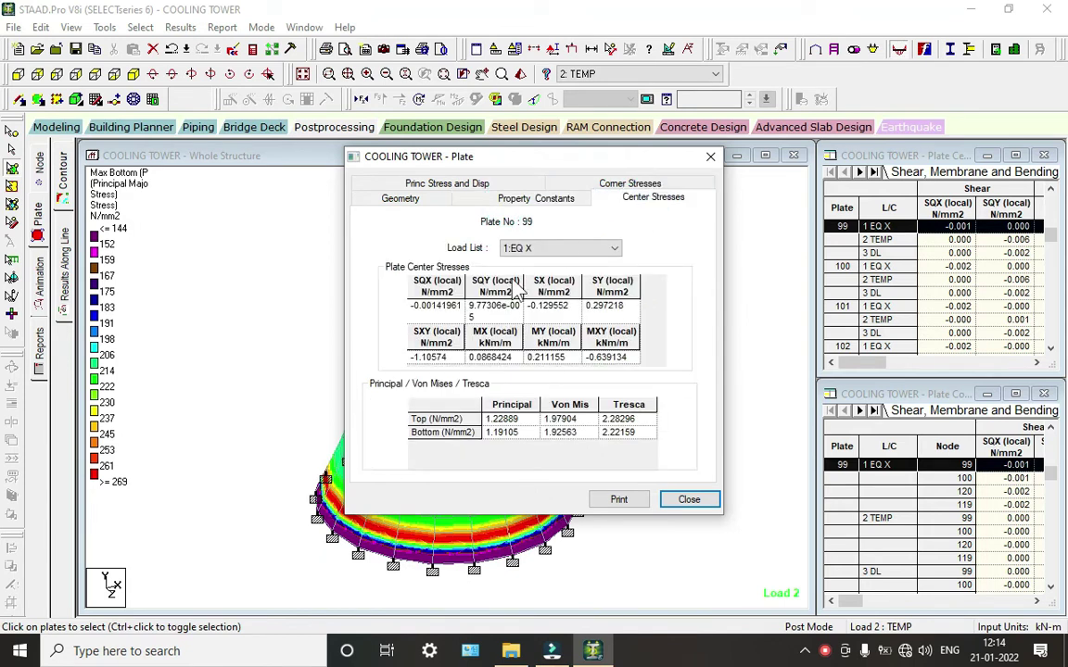
left_click(584, 248)
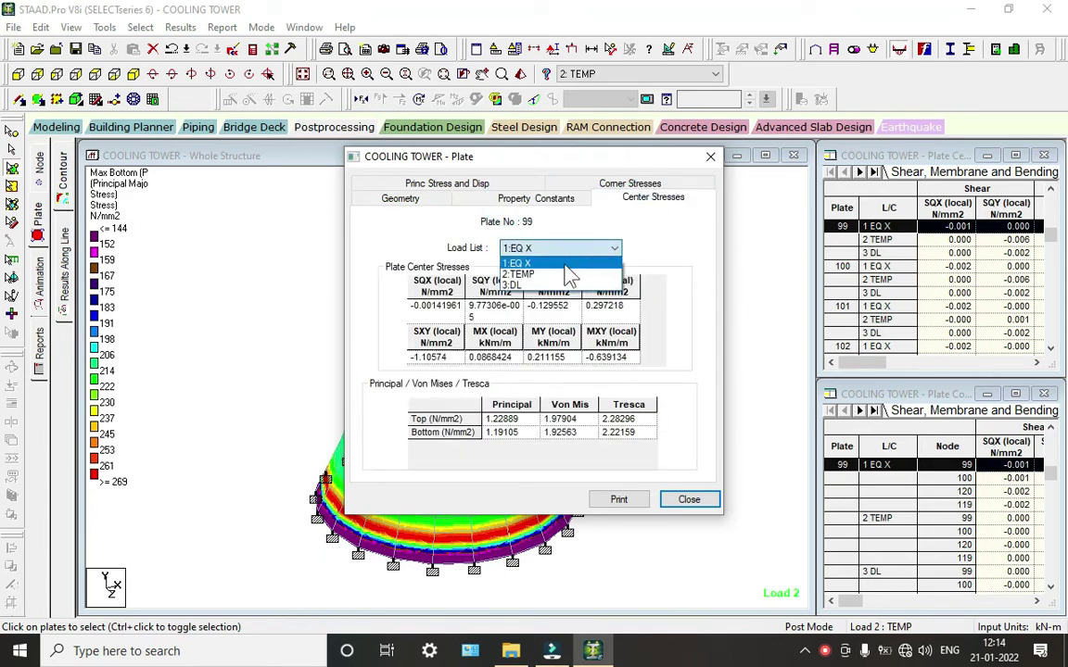
left_click(554, 274)
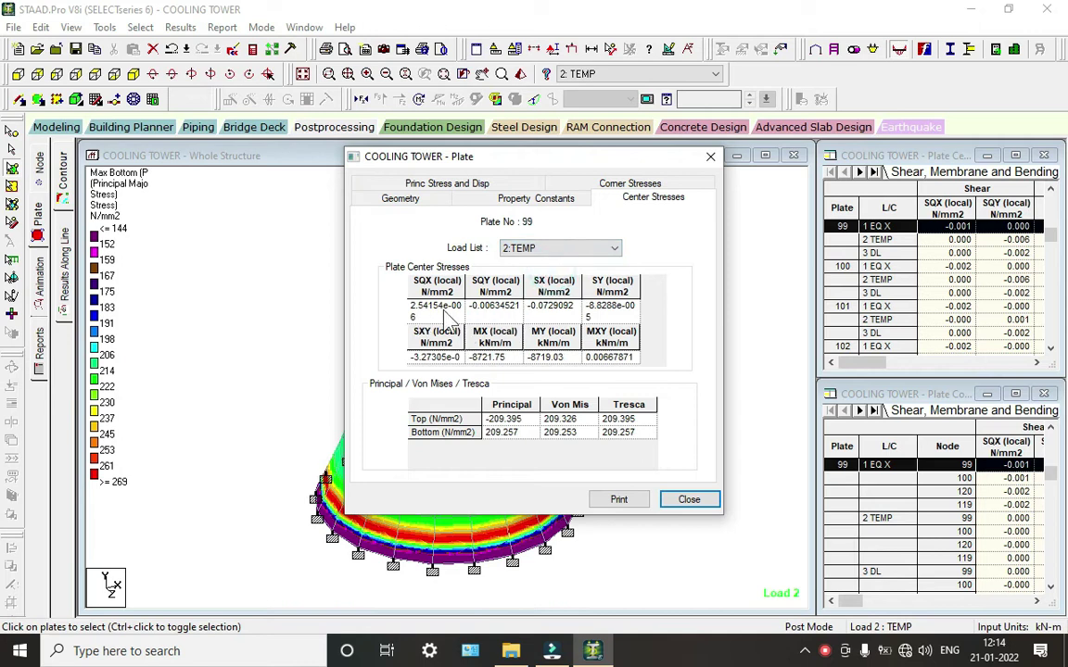
View plate 99's TEMP corner stresses, then DL principal stresses and corner displacements.
left_click(634, 186)
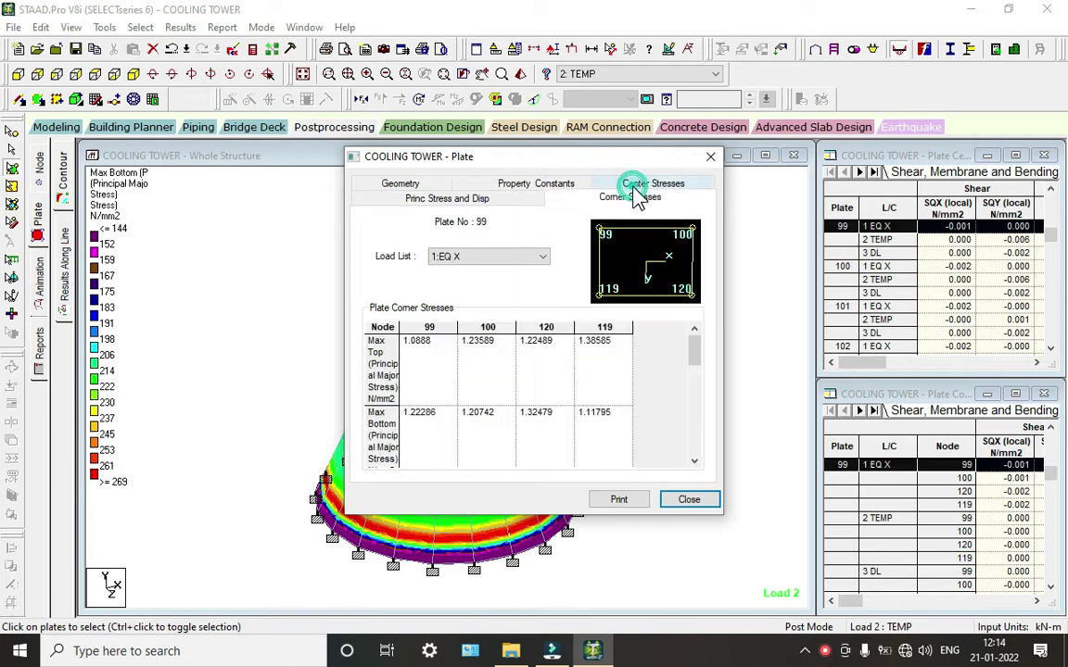
left_click(505, 257)
left_click(483, 283)
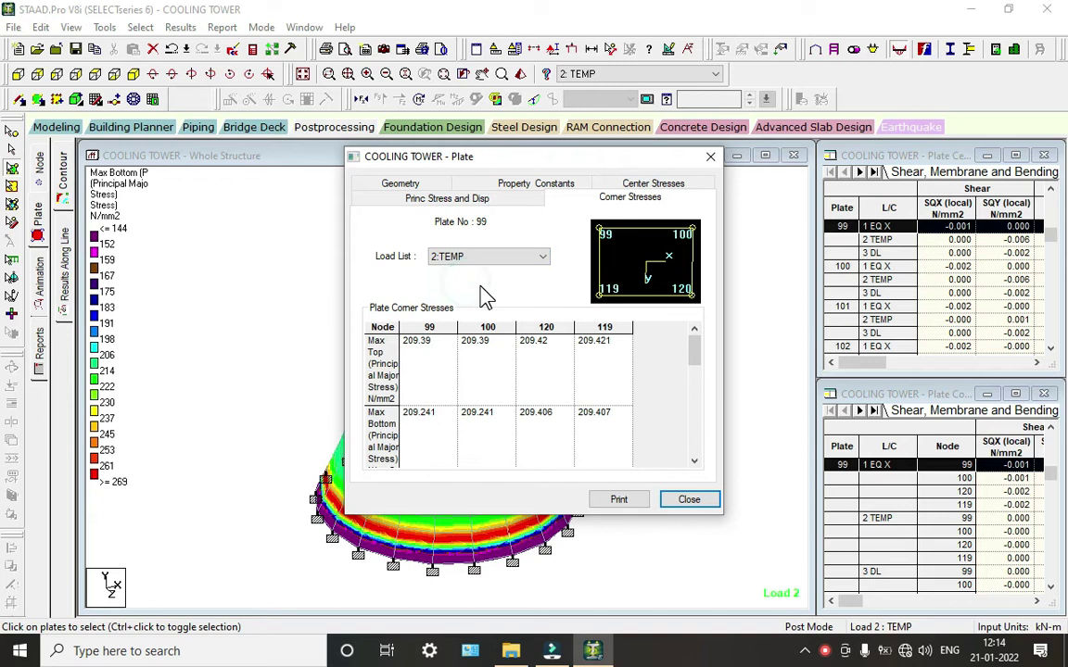
left_click(501, 200)
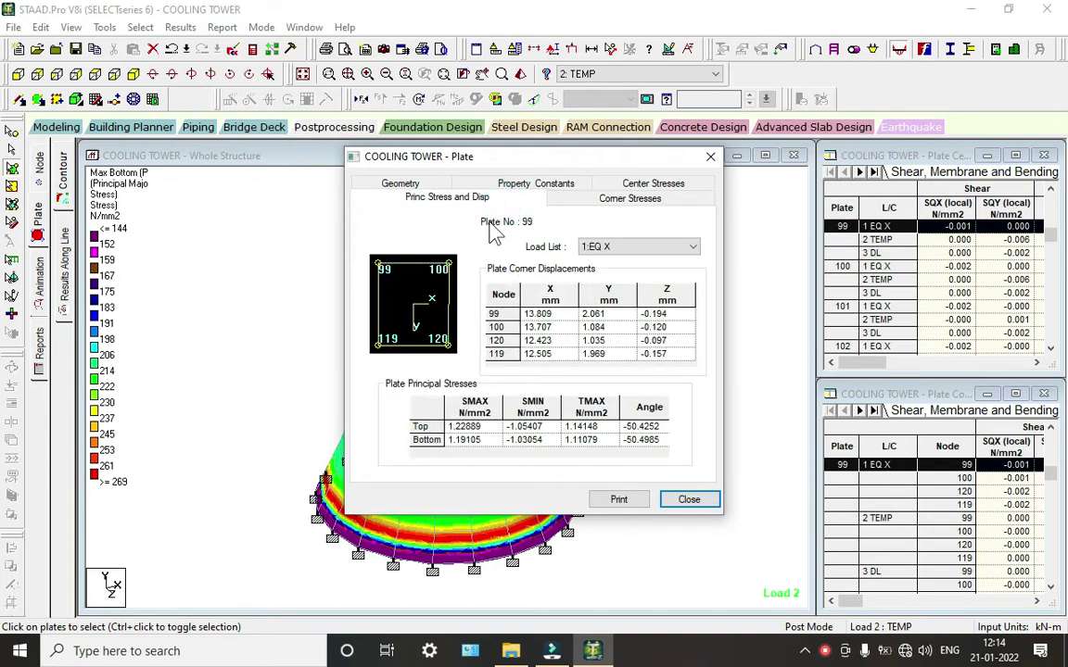
left_click(625, 248)
left_click(620, 283)
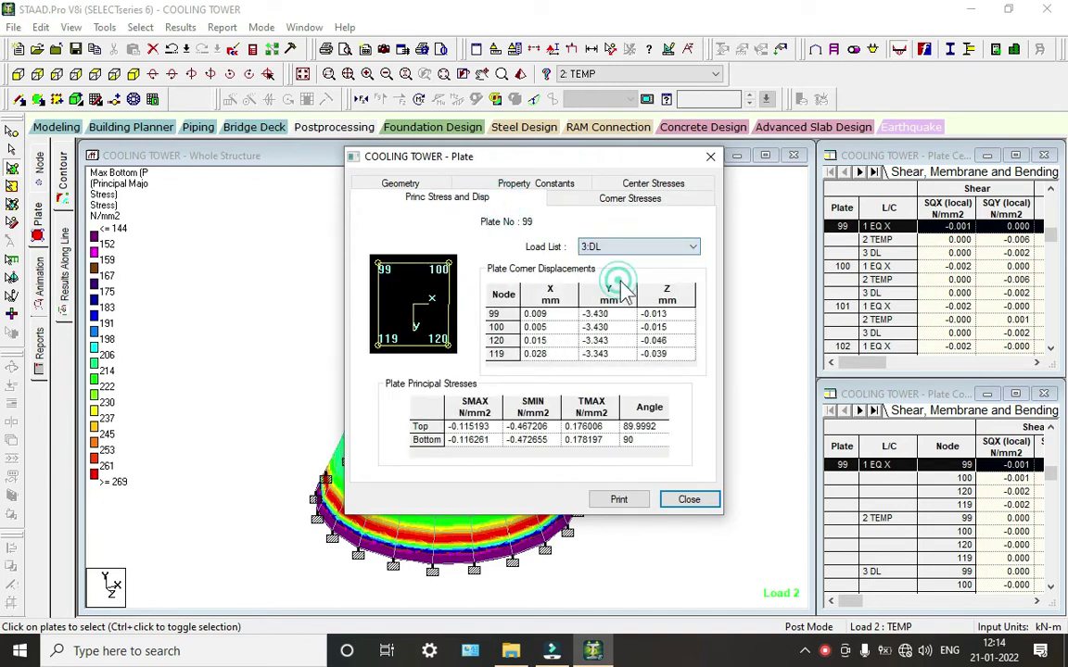
Cancel printing and close the Plate 99 dialog.
left_click(619, 502)
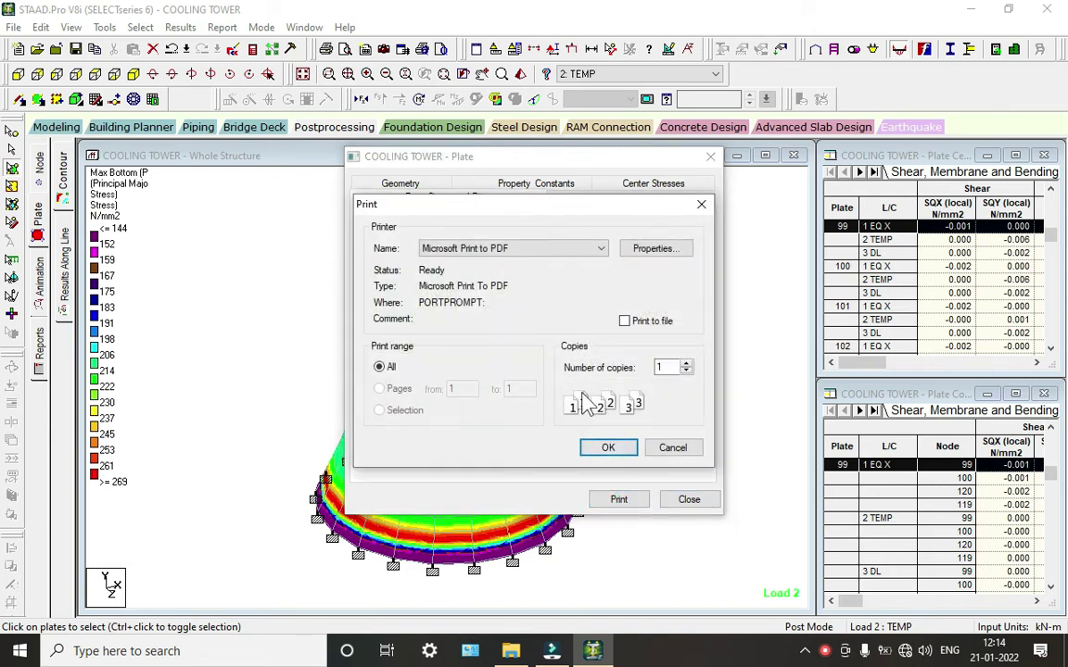
left_click(674, 449)
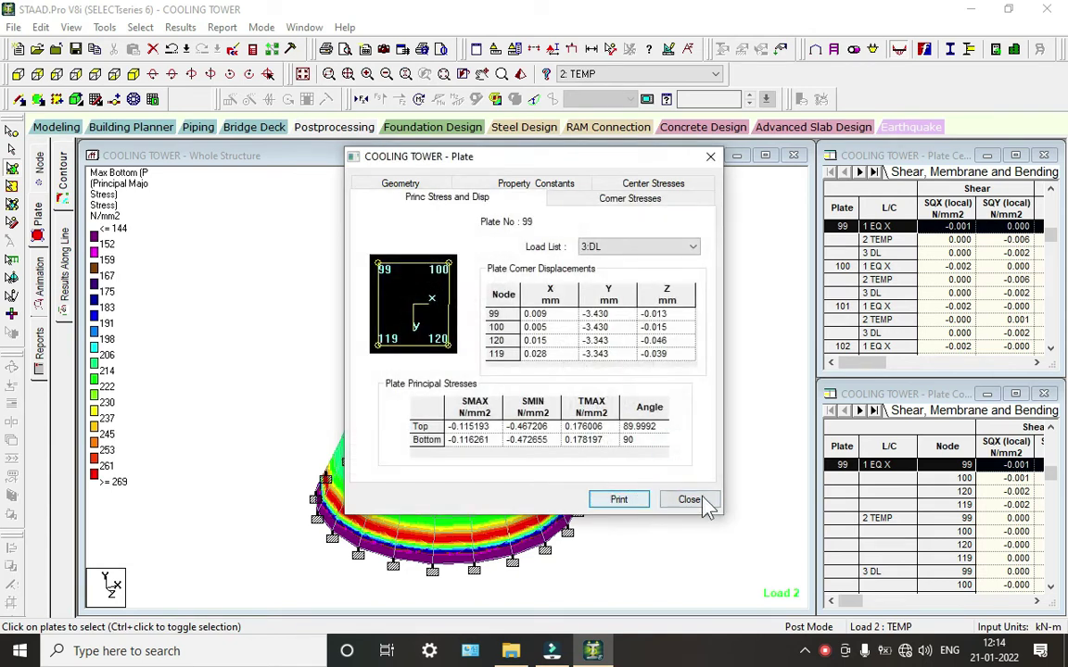
left_click(689, 499)
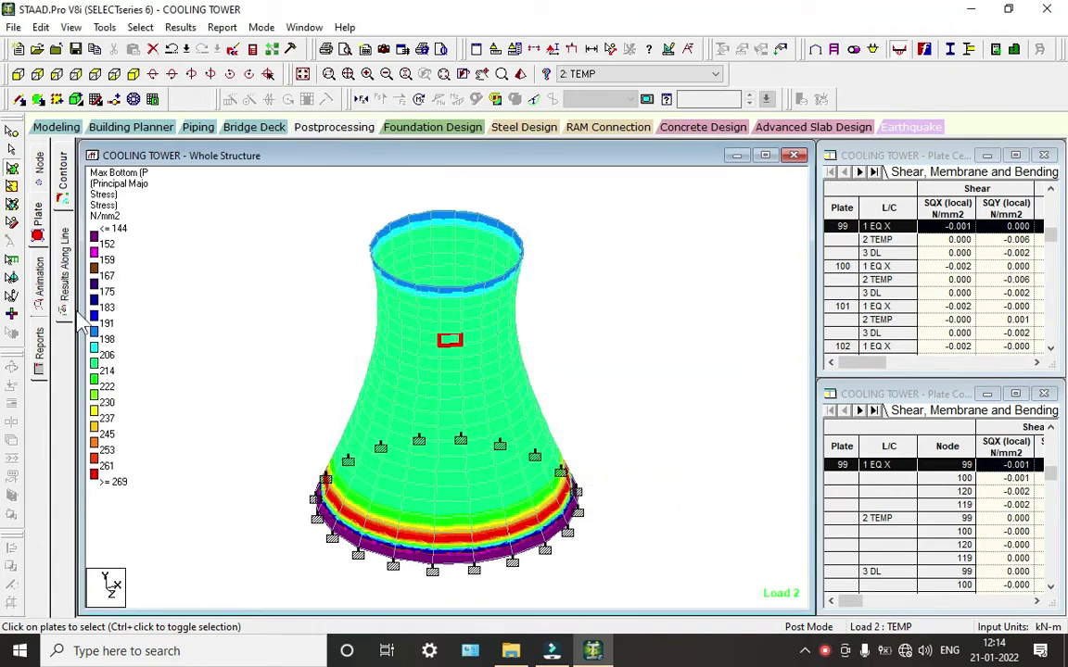
Browse the diagram settings pages without changing anything.
left_click(45, 280)
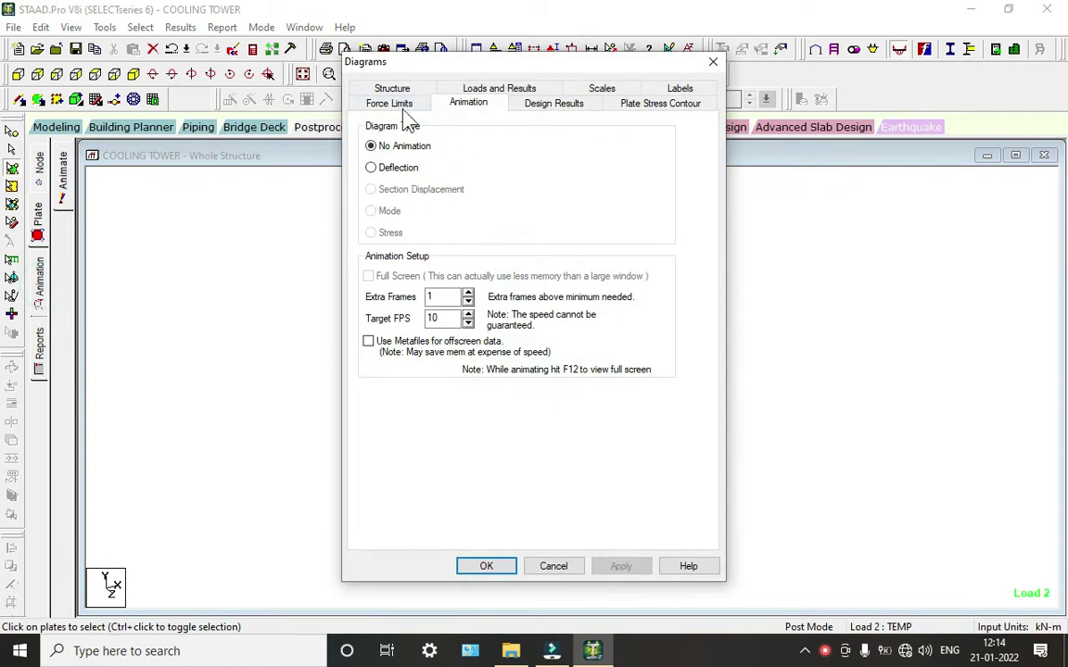
left_click(400, 105)
left_click(553, 103)
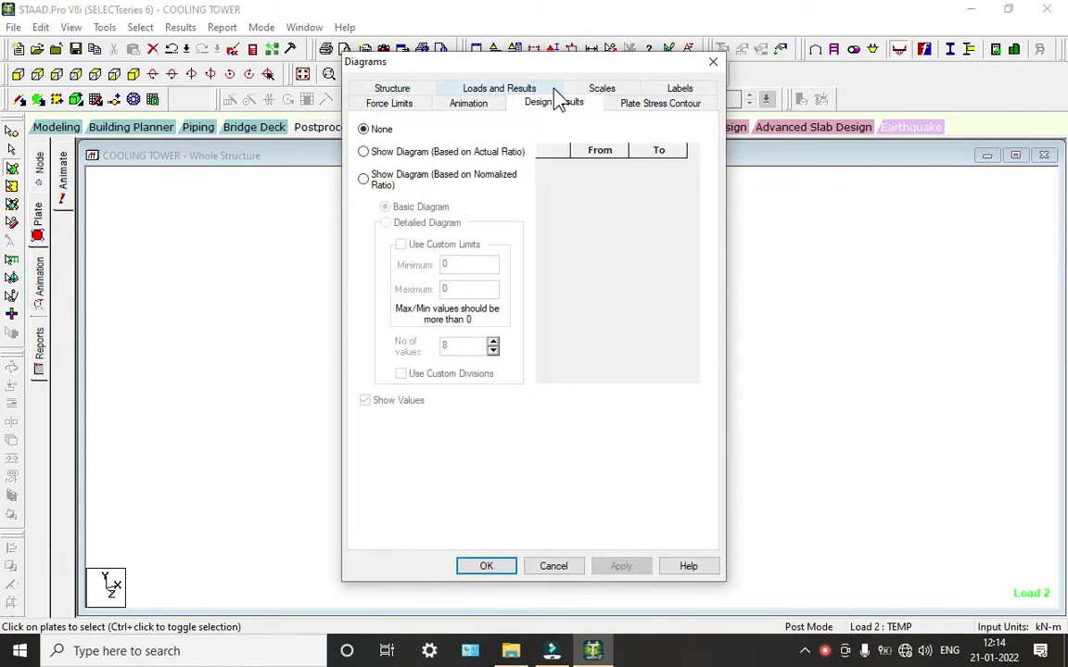
left_click(498, 89)
left_click(467, 87)
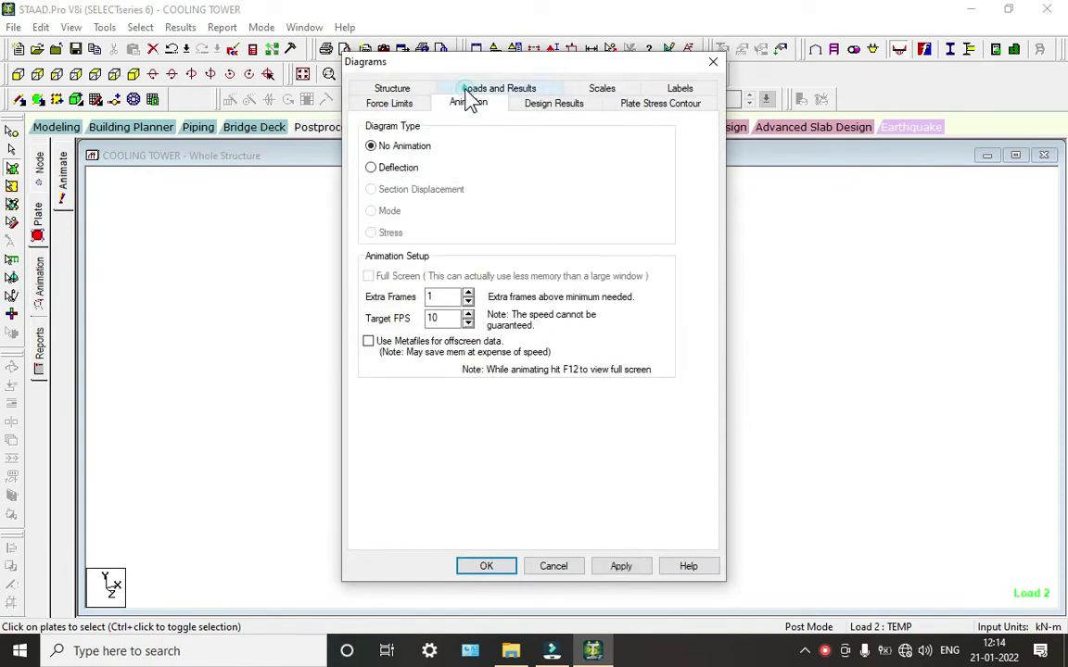
left_click(397, 90)
left_click(712, 61)
Set the plate stress contour type to SX (local).
left_click(39, 213)
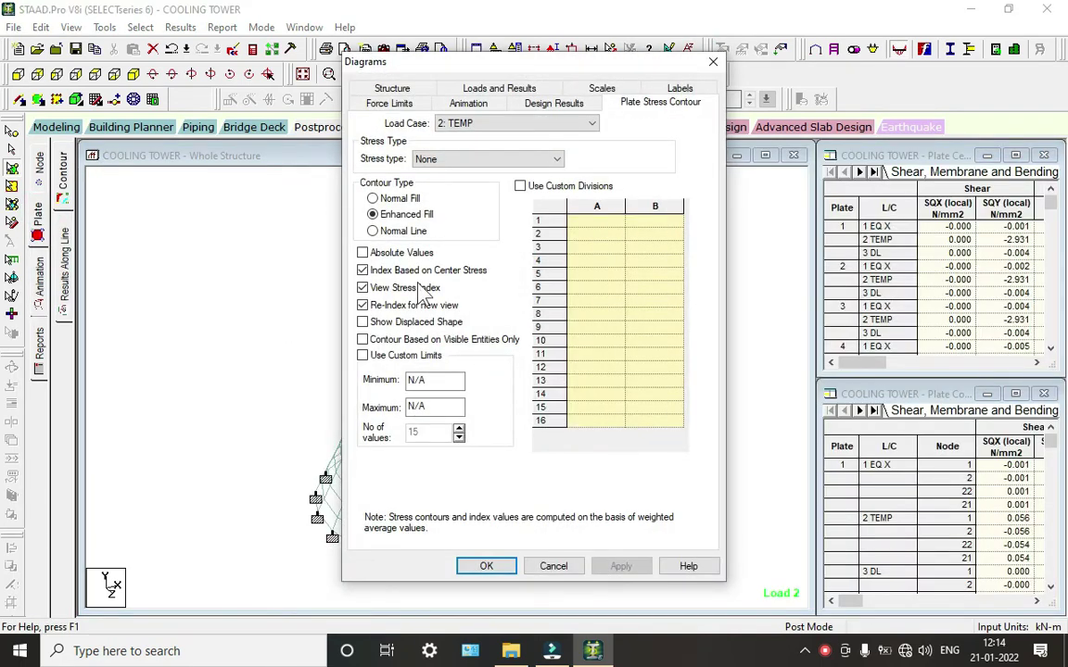
left_click(452, 164)
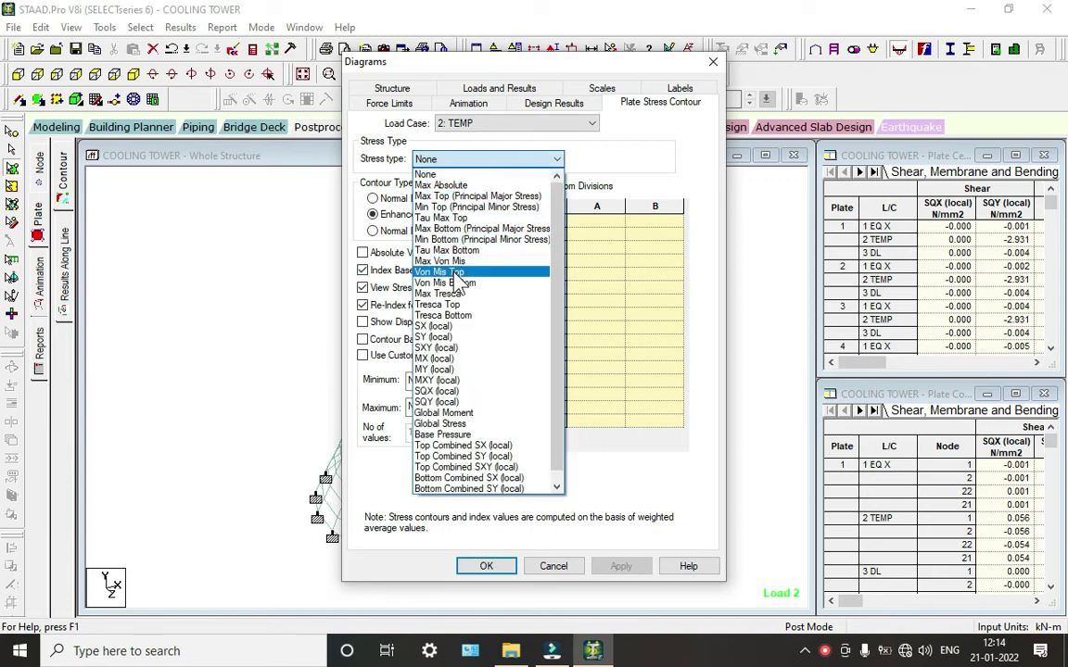
left_click(454, 327)
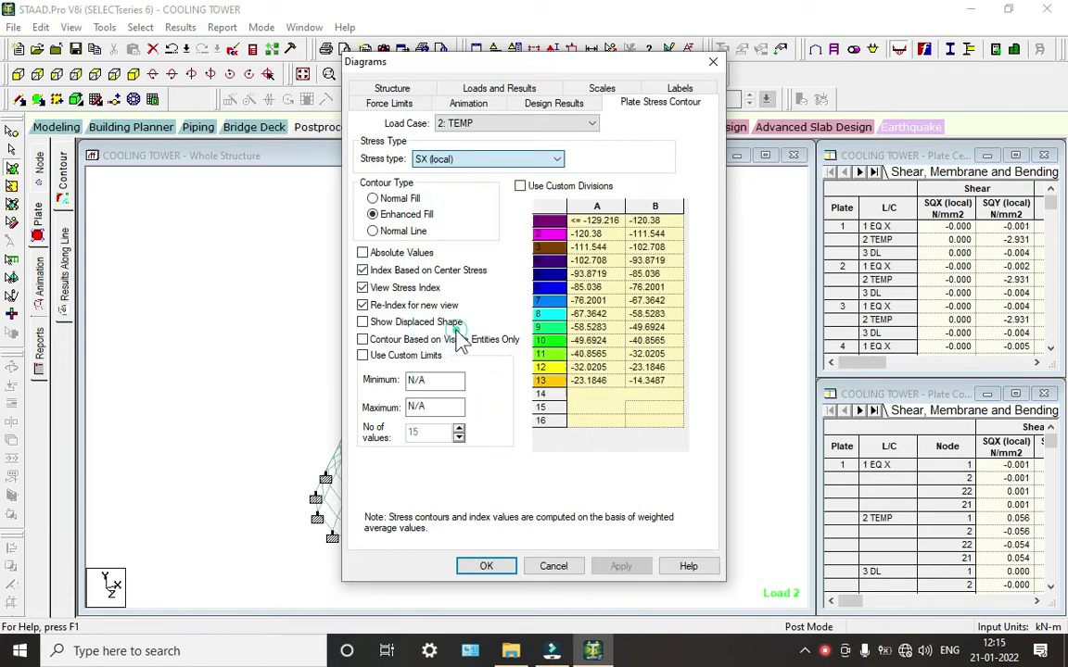
left_click(492, 566)
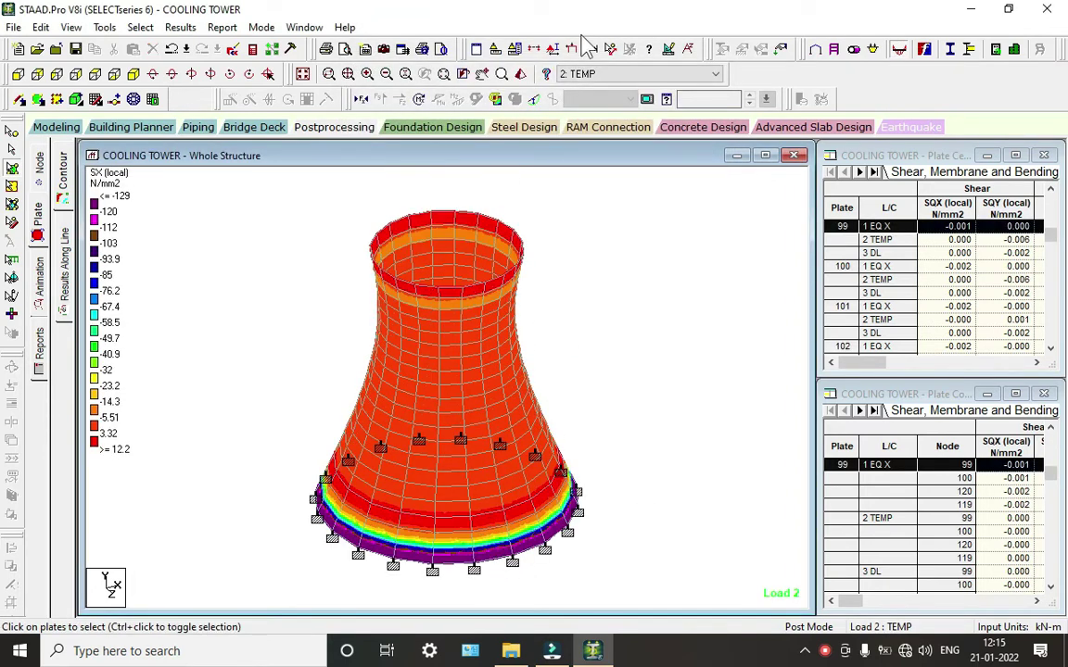
Show the SX (local) contour for 1: EQ X, then 3: DL, and reopen contour settings.
left_click(598, 74)
left_click(593, 86)
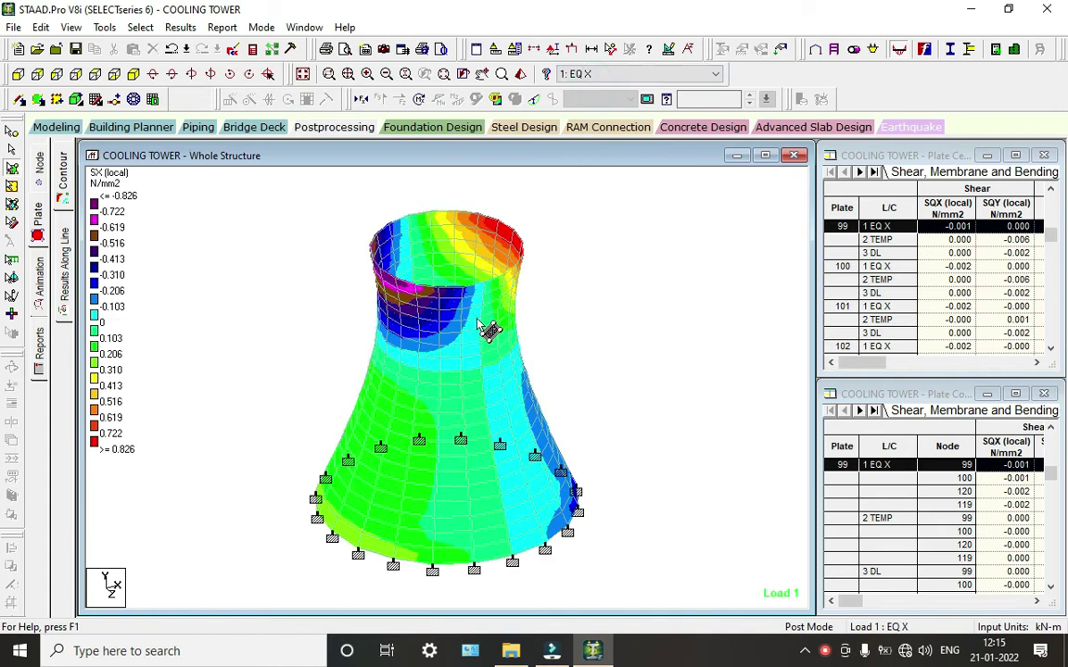
left_click(597, 74)
left_click(594, 112)
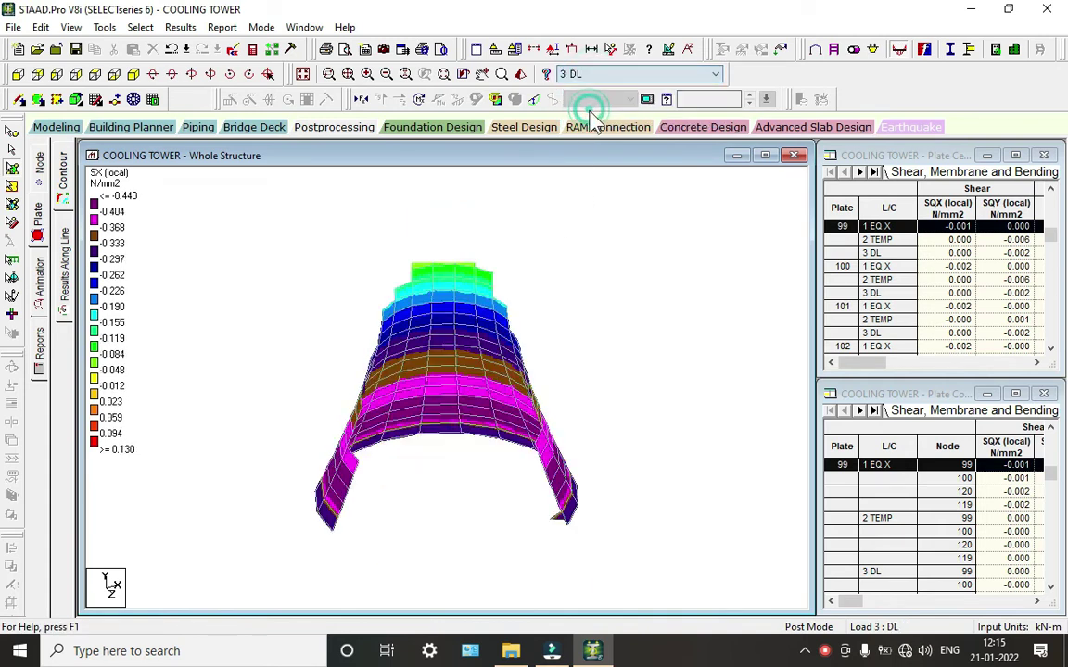
left_click(603, 75)
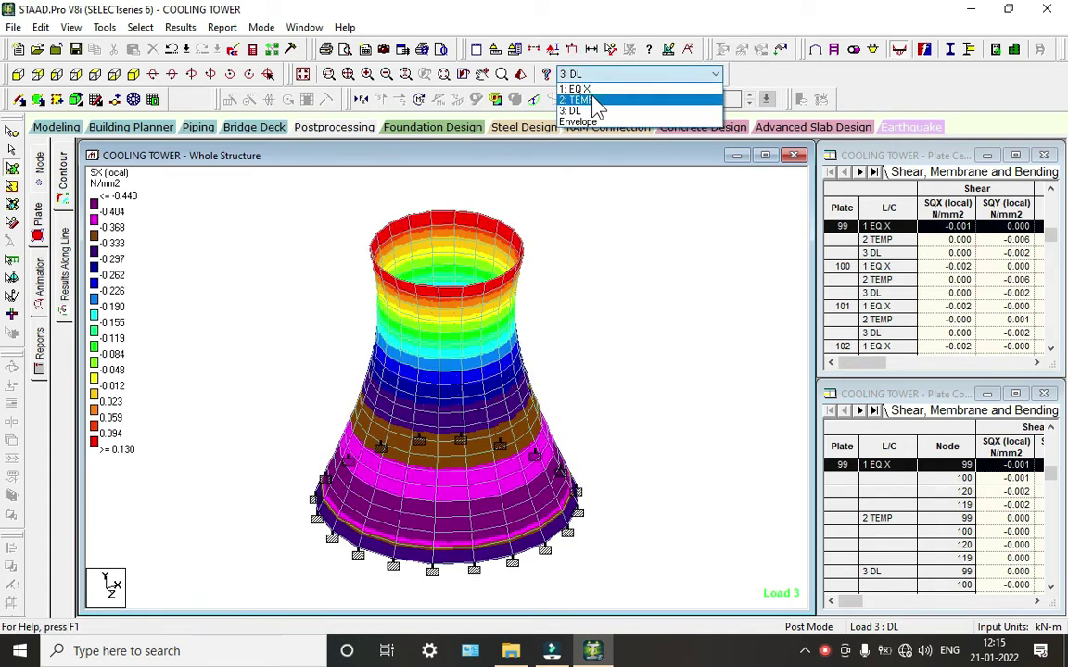
left_click(495, 99)
left_click(495, 99)
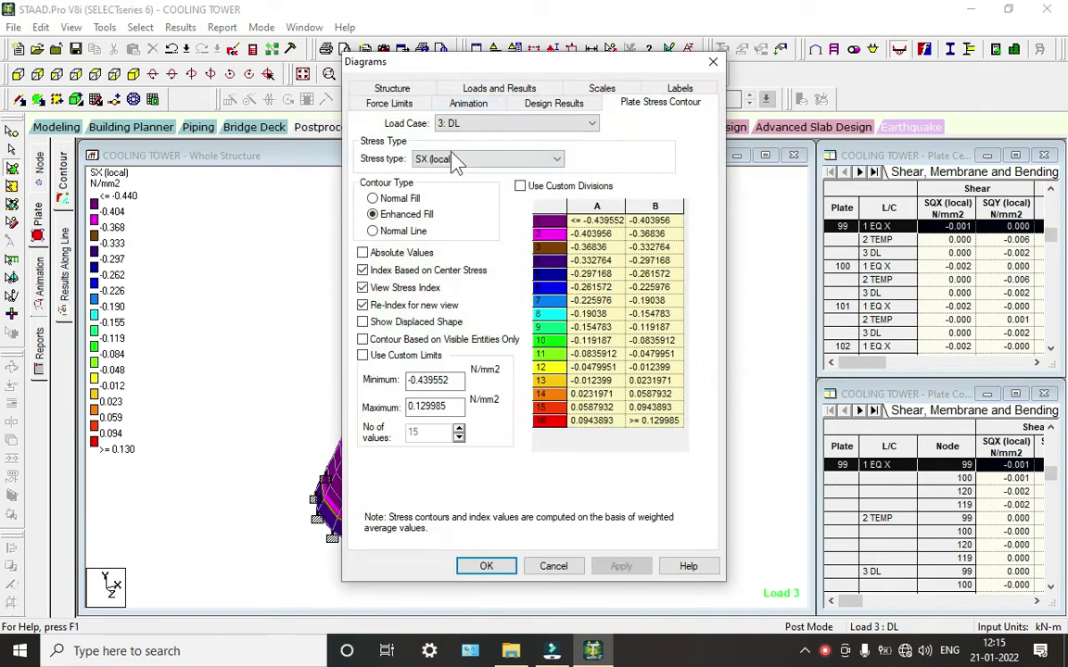
Switch the plate stress contour to Base Pressure.
left_click(523, 159)
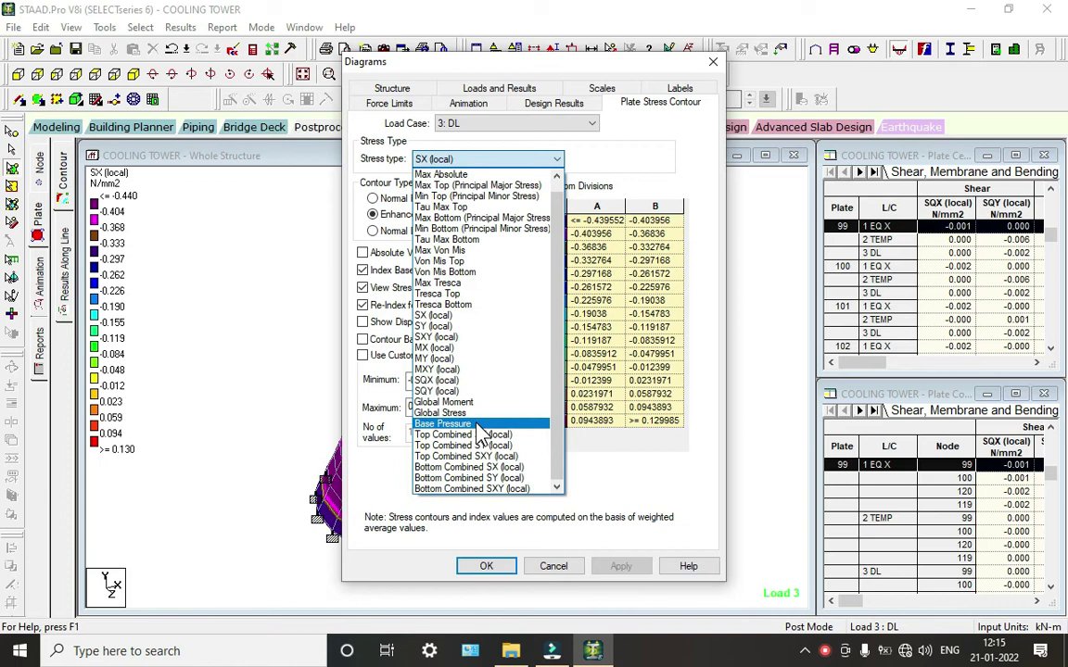
left_click(454, 423)
left_click(485, 567)
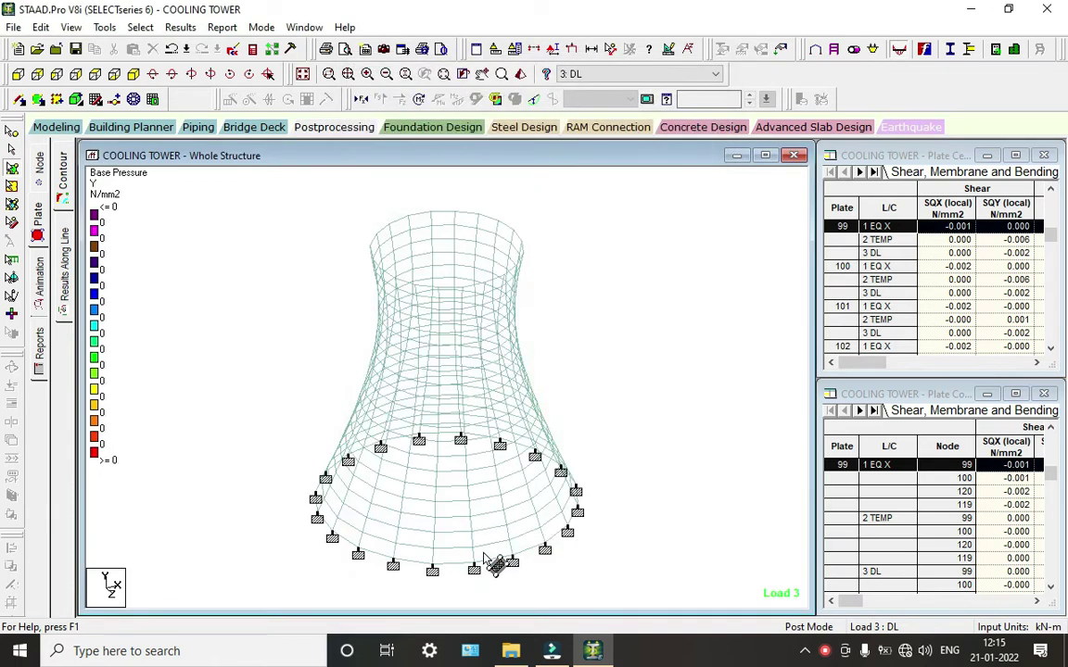
Show the cooling tower's deflected shape for load case 1: EQ X.
left_click(594, 74)
left_click(593, 85)
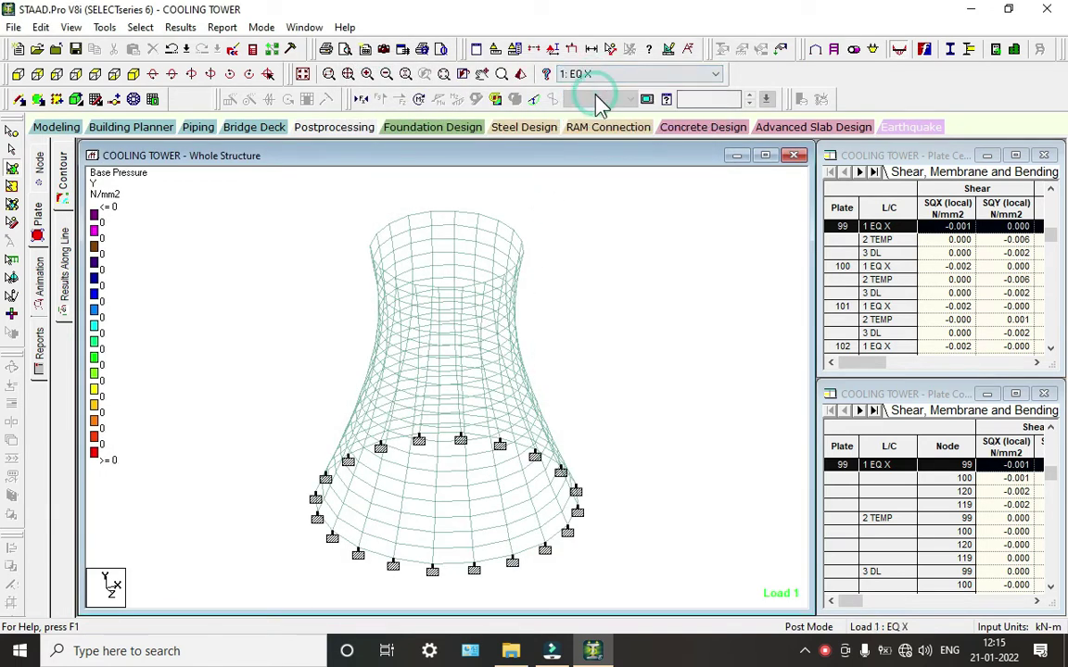
left_click(540, 97)
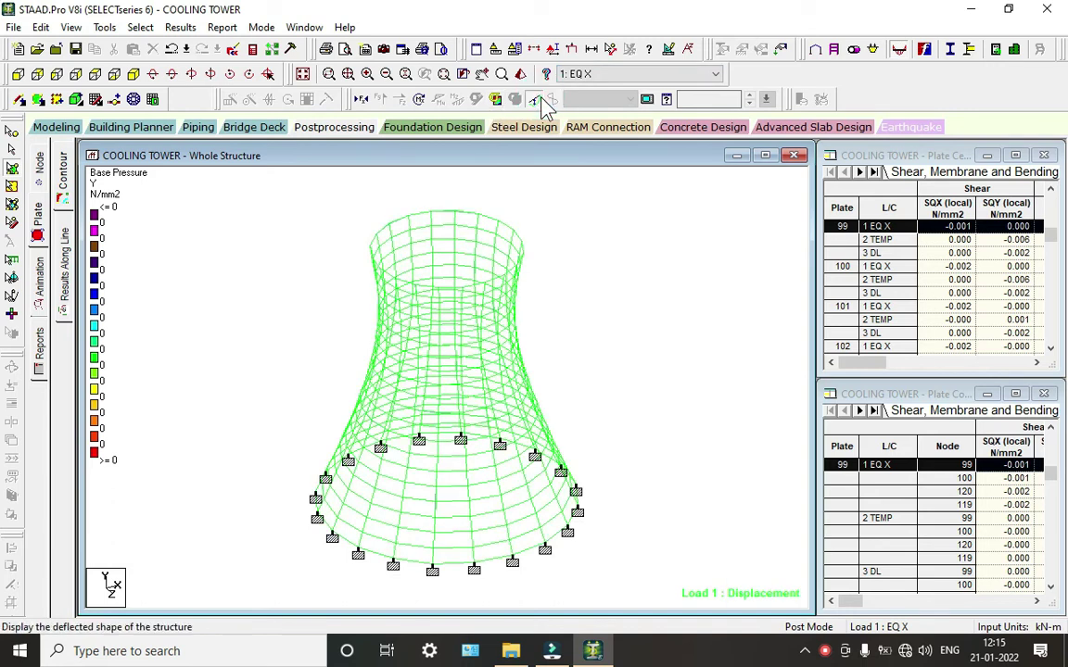
left_click(541, 98)
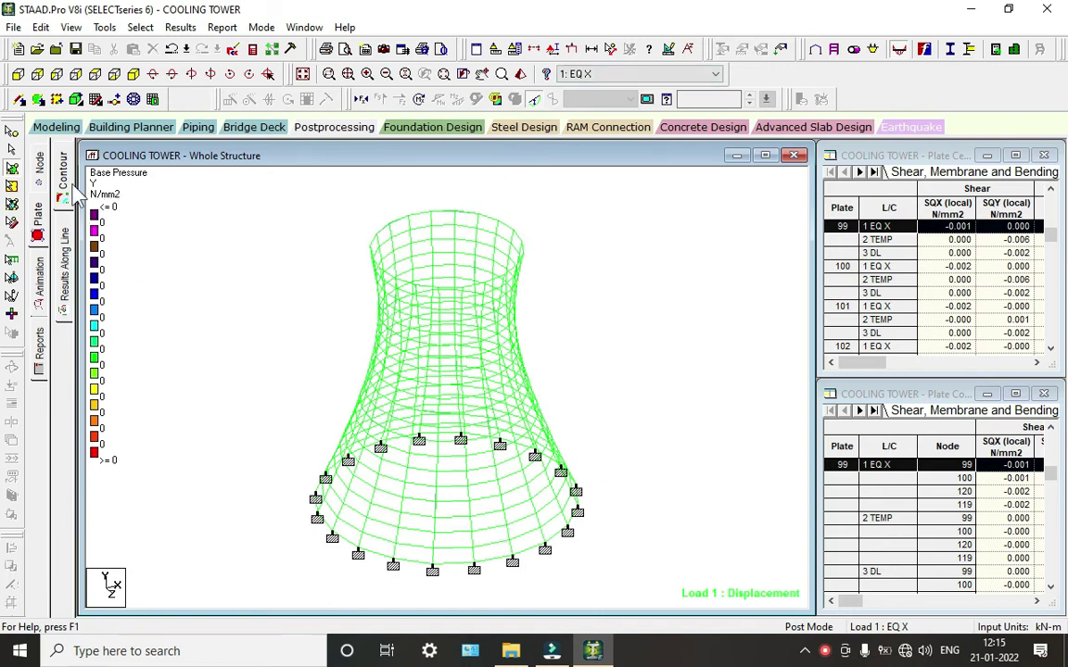
Create a rendered 3D view of the cooling tower from the Modeling page.
left_click(55, 127)
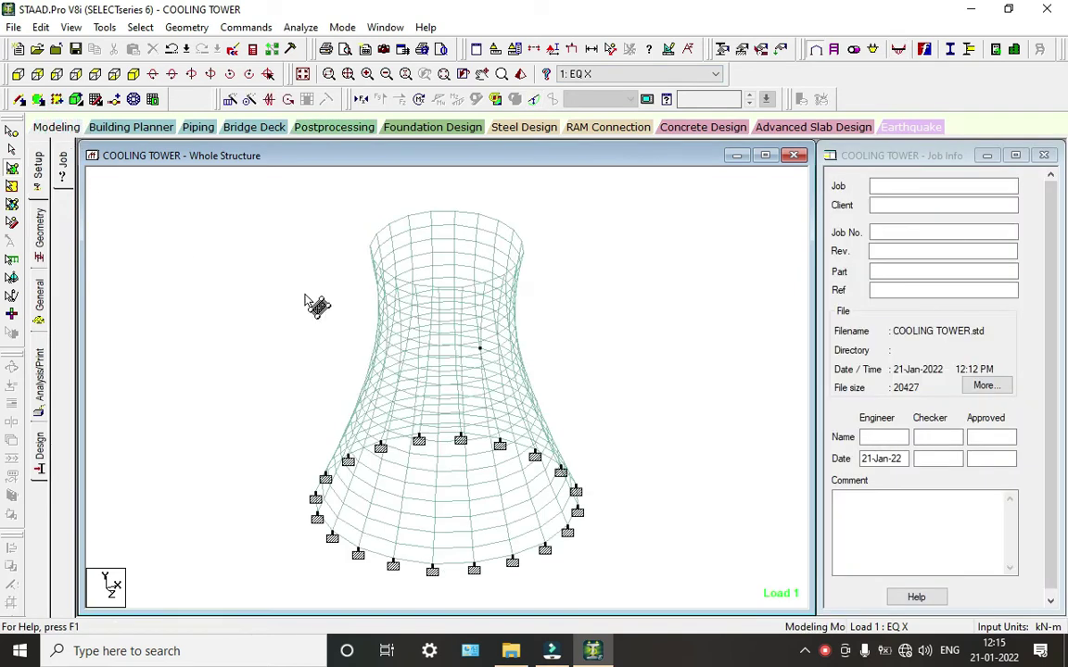
left_click(520, 75)
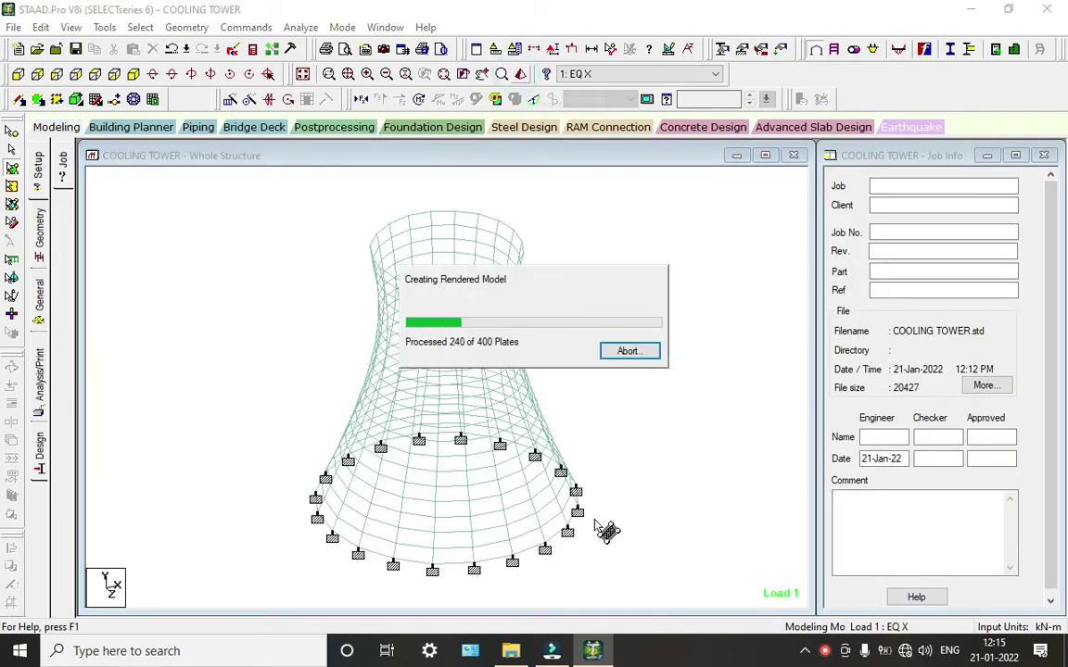
scroll(567, 407, "up", 3)
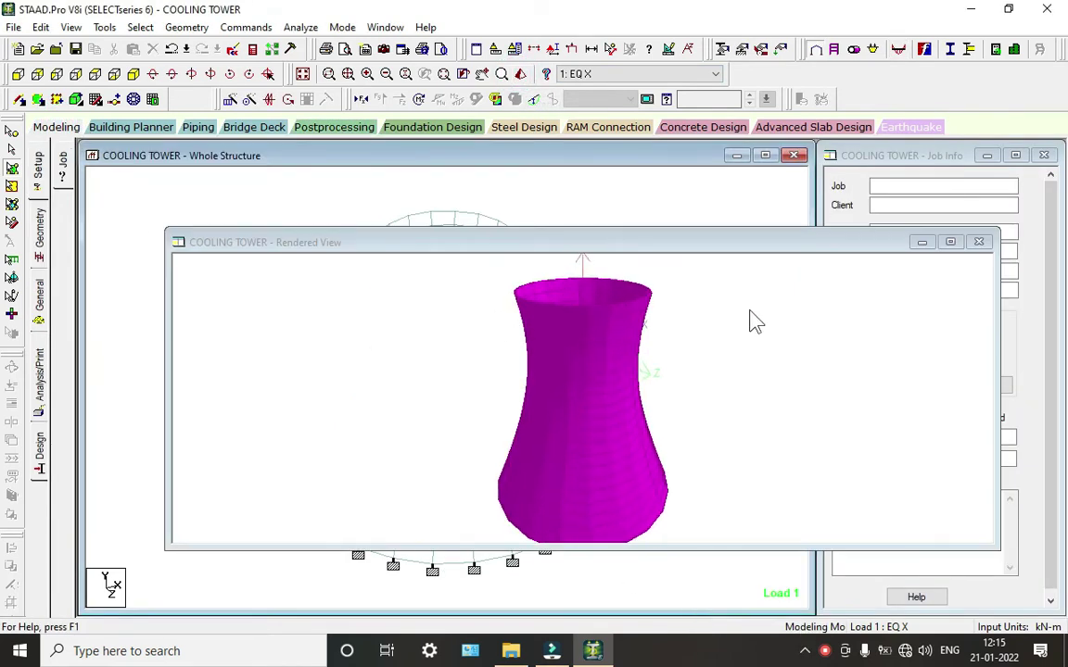
left_click(979, 243)
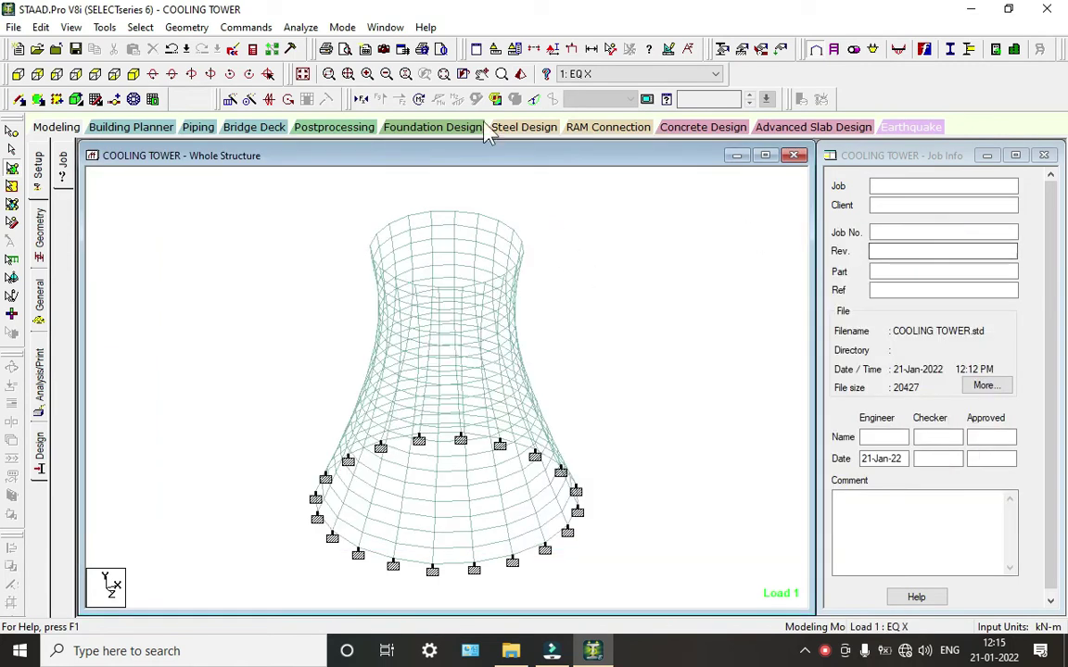
Reopen the rendered view, maximise it and rotate the tower to an angled view.
left_click(521, 74)
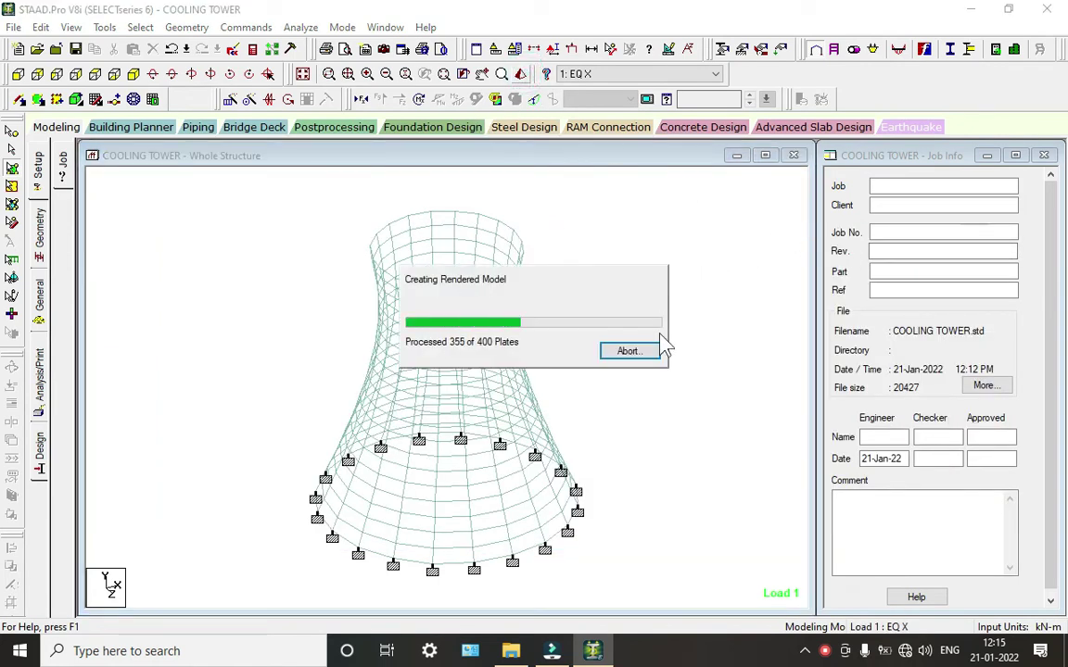
left_click(971, 263)
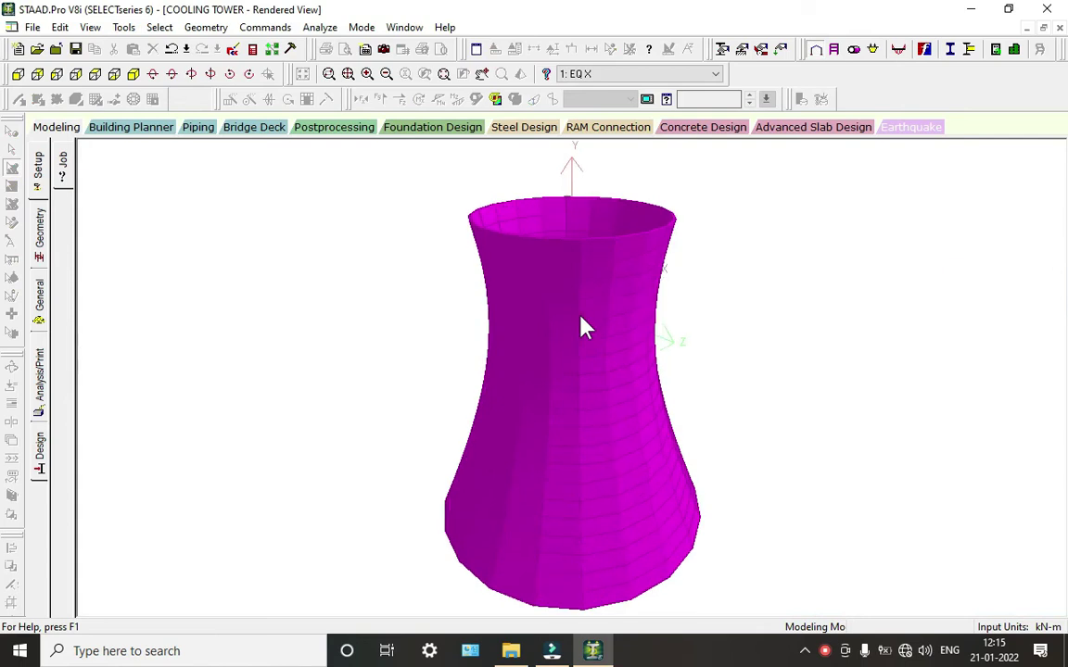
left_click(847, 644)
left_click_drag(610, 247, 578, 343)
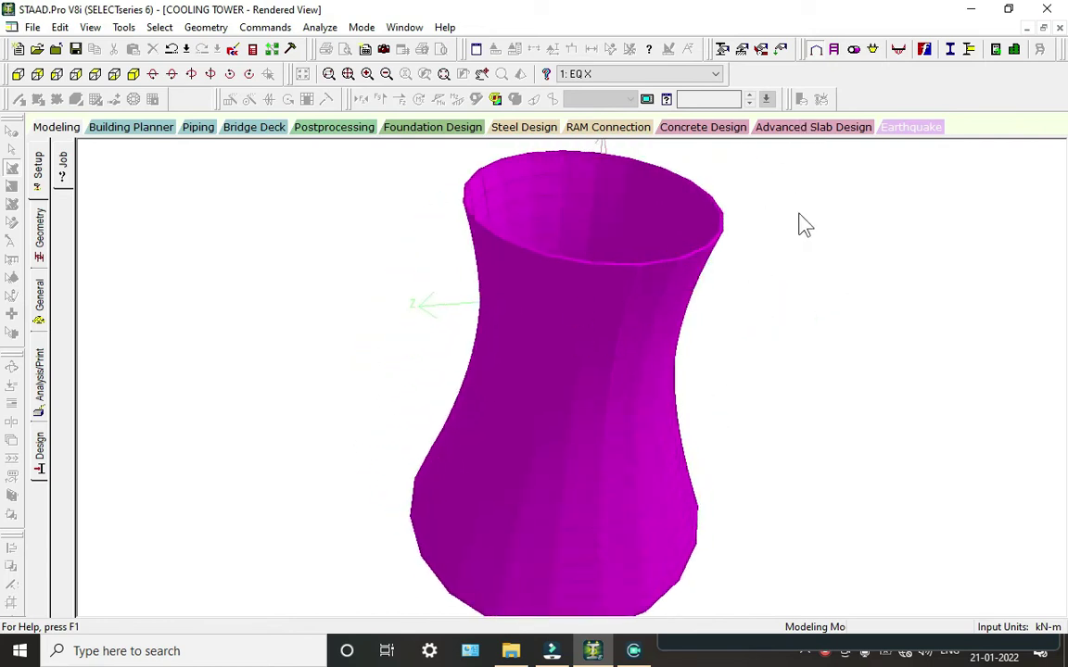
Close the rendered view and print the structure view to Microsoft Print to PDF.
left_click(52, 131)
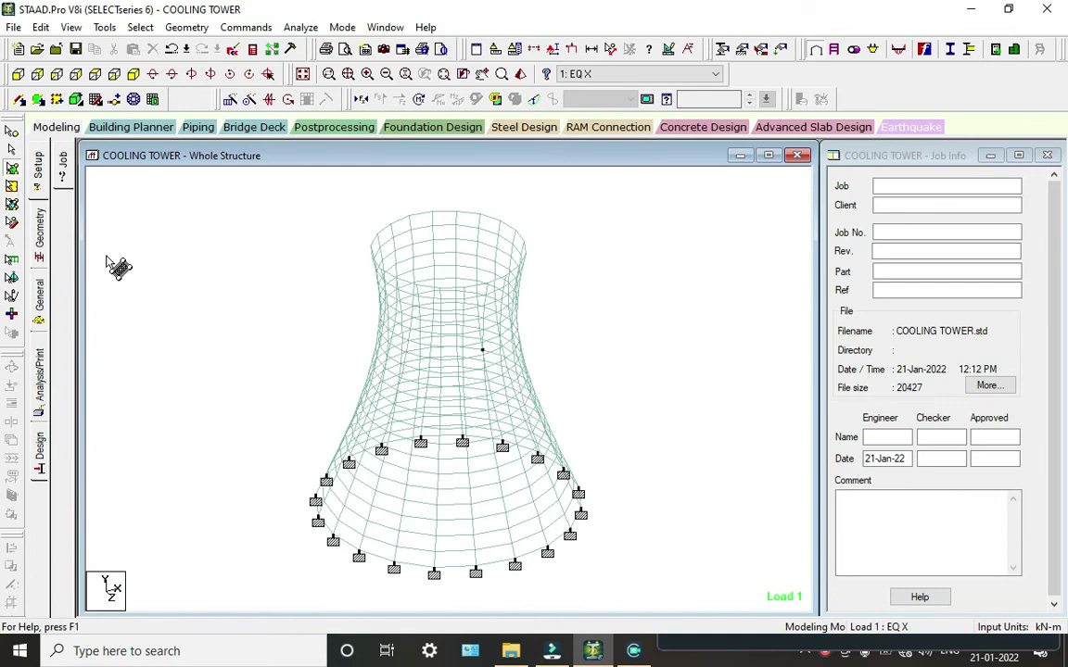
left_click(325, 48)
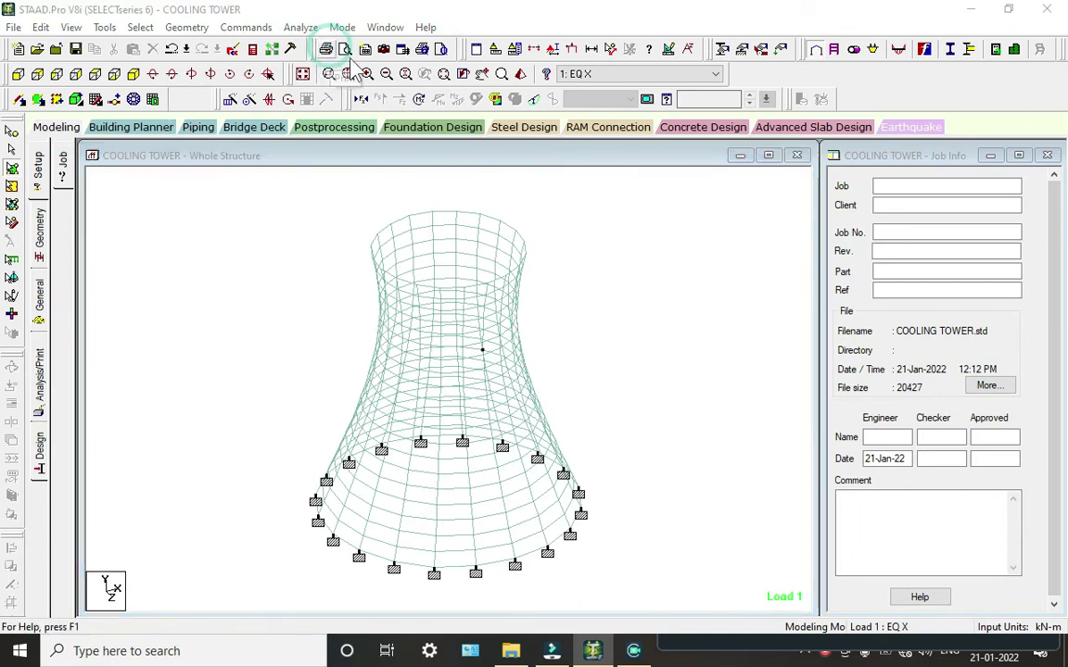
left_click(604, 433)
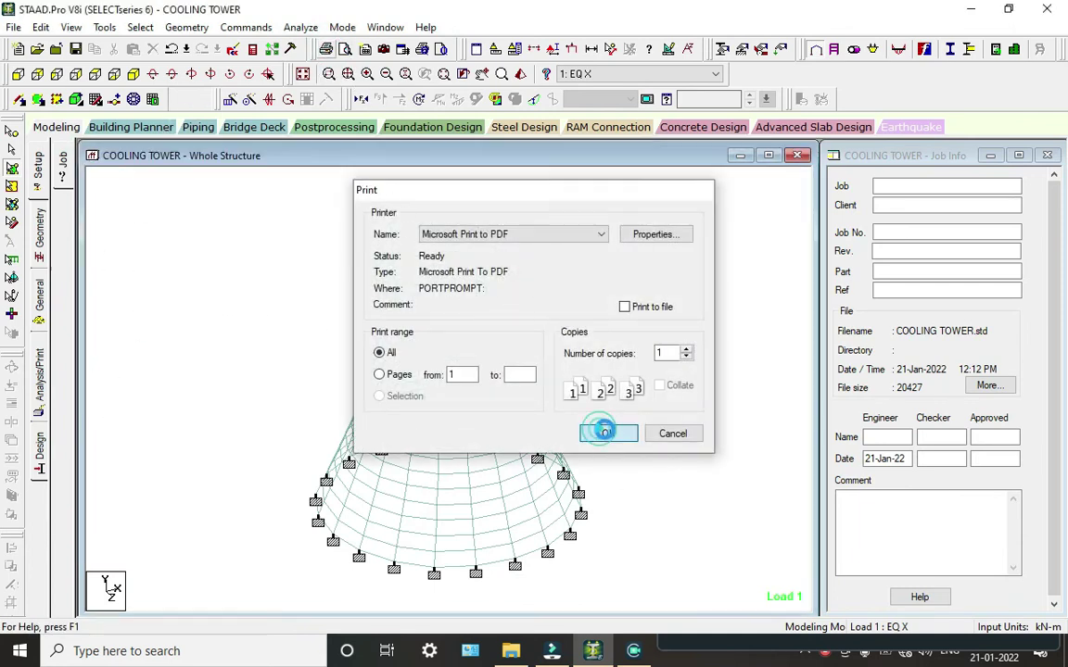